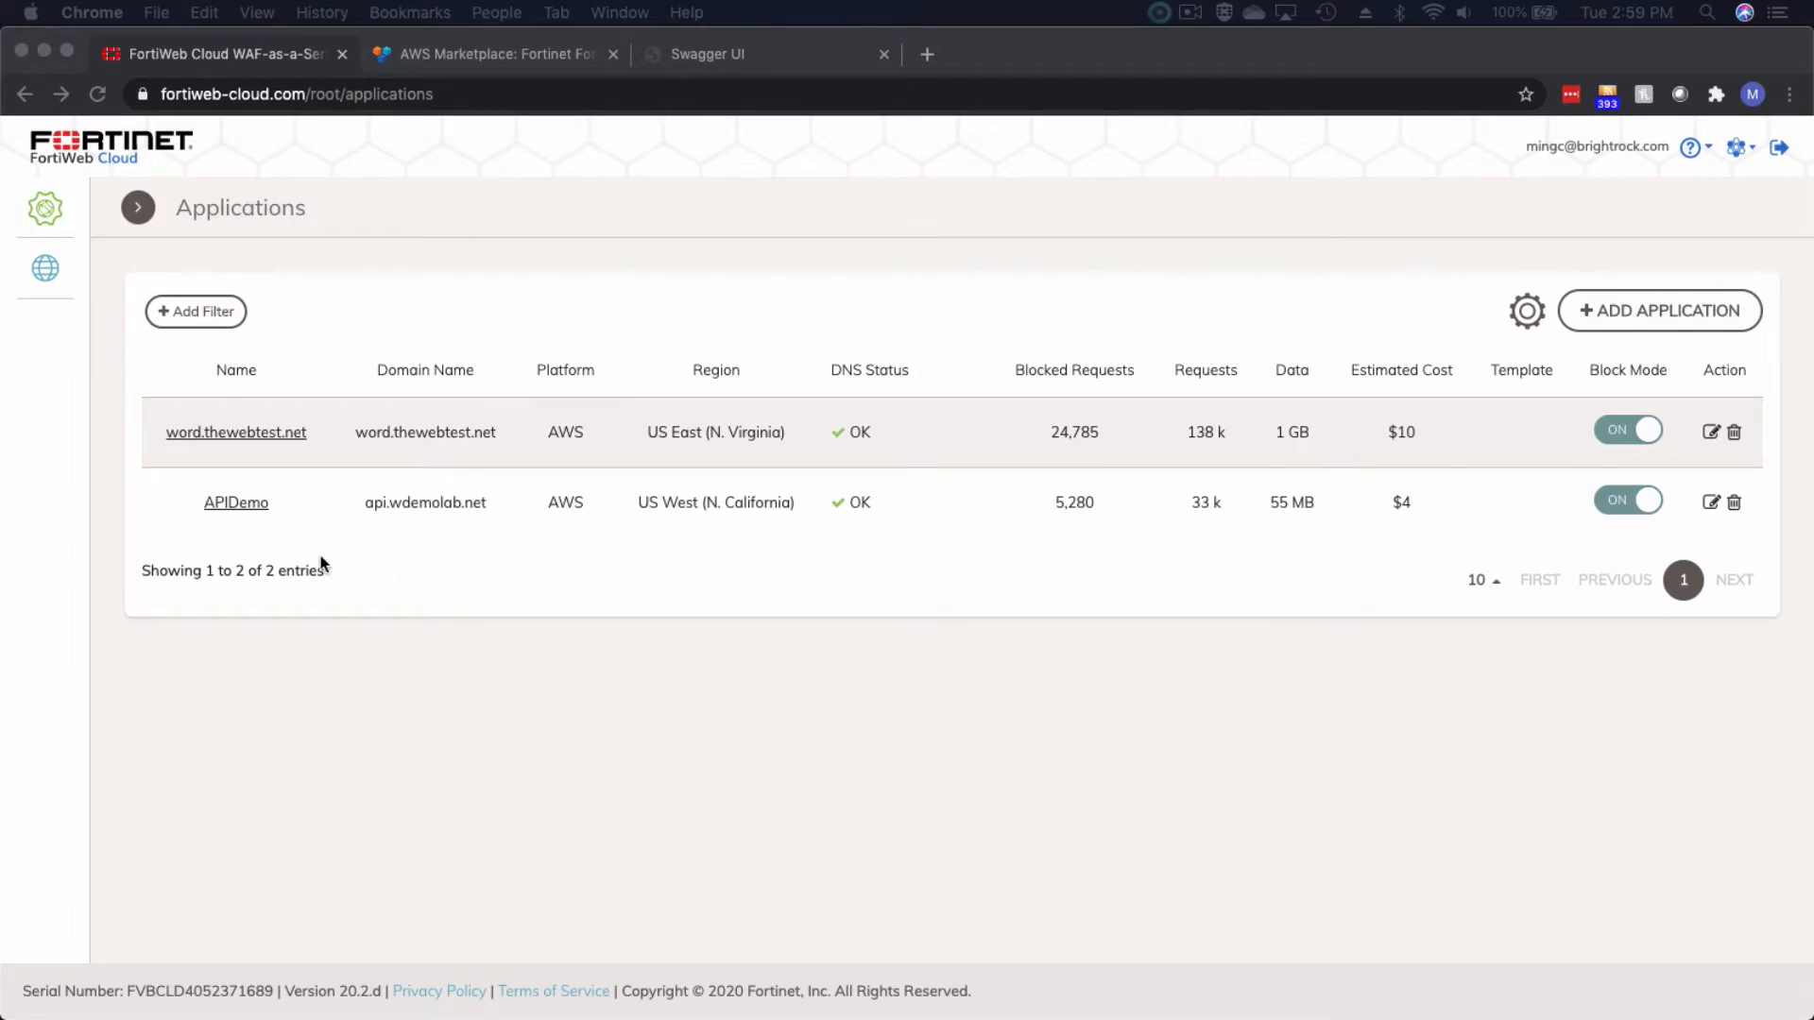
Step: Open the APIDemo application and review its Known Attacks security rules for signature and syntax based detection
click(237, 507)
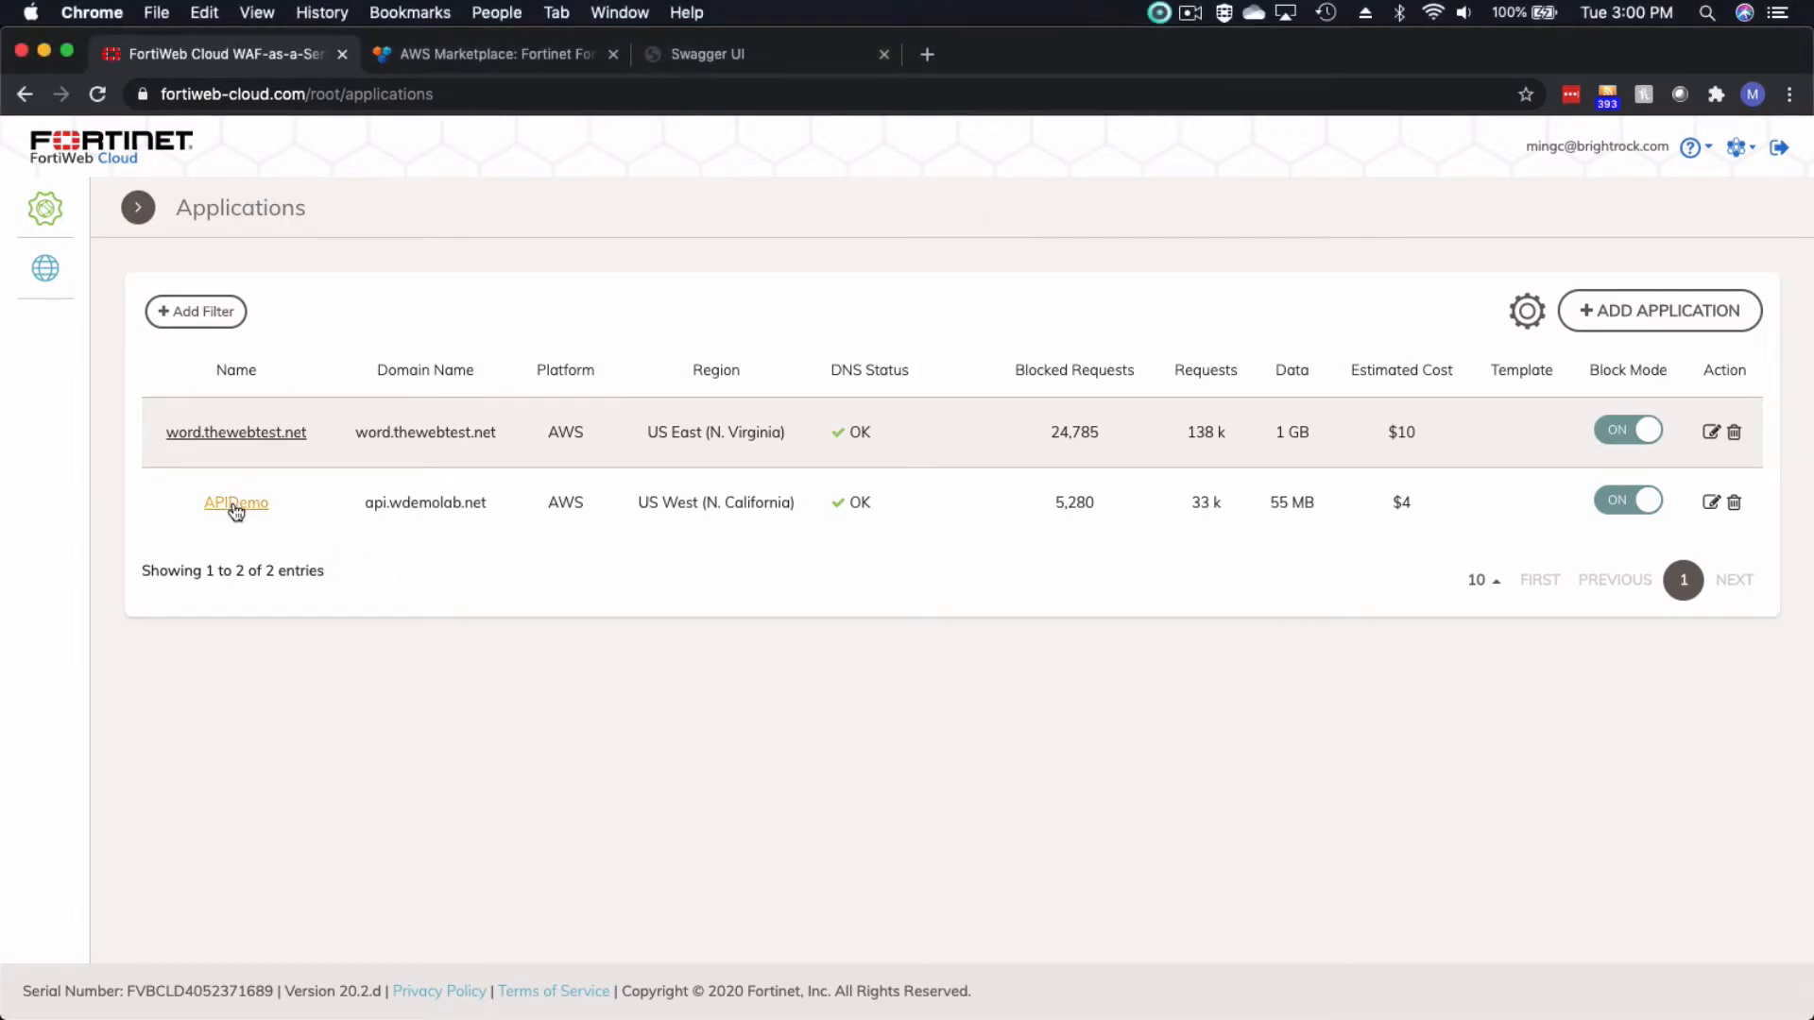
click(235, 507)
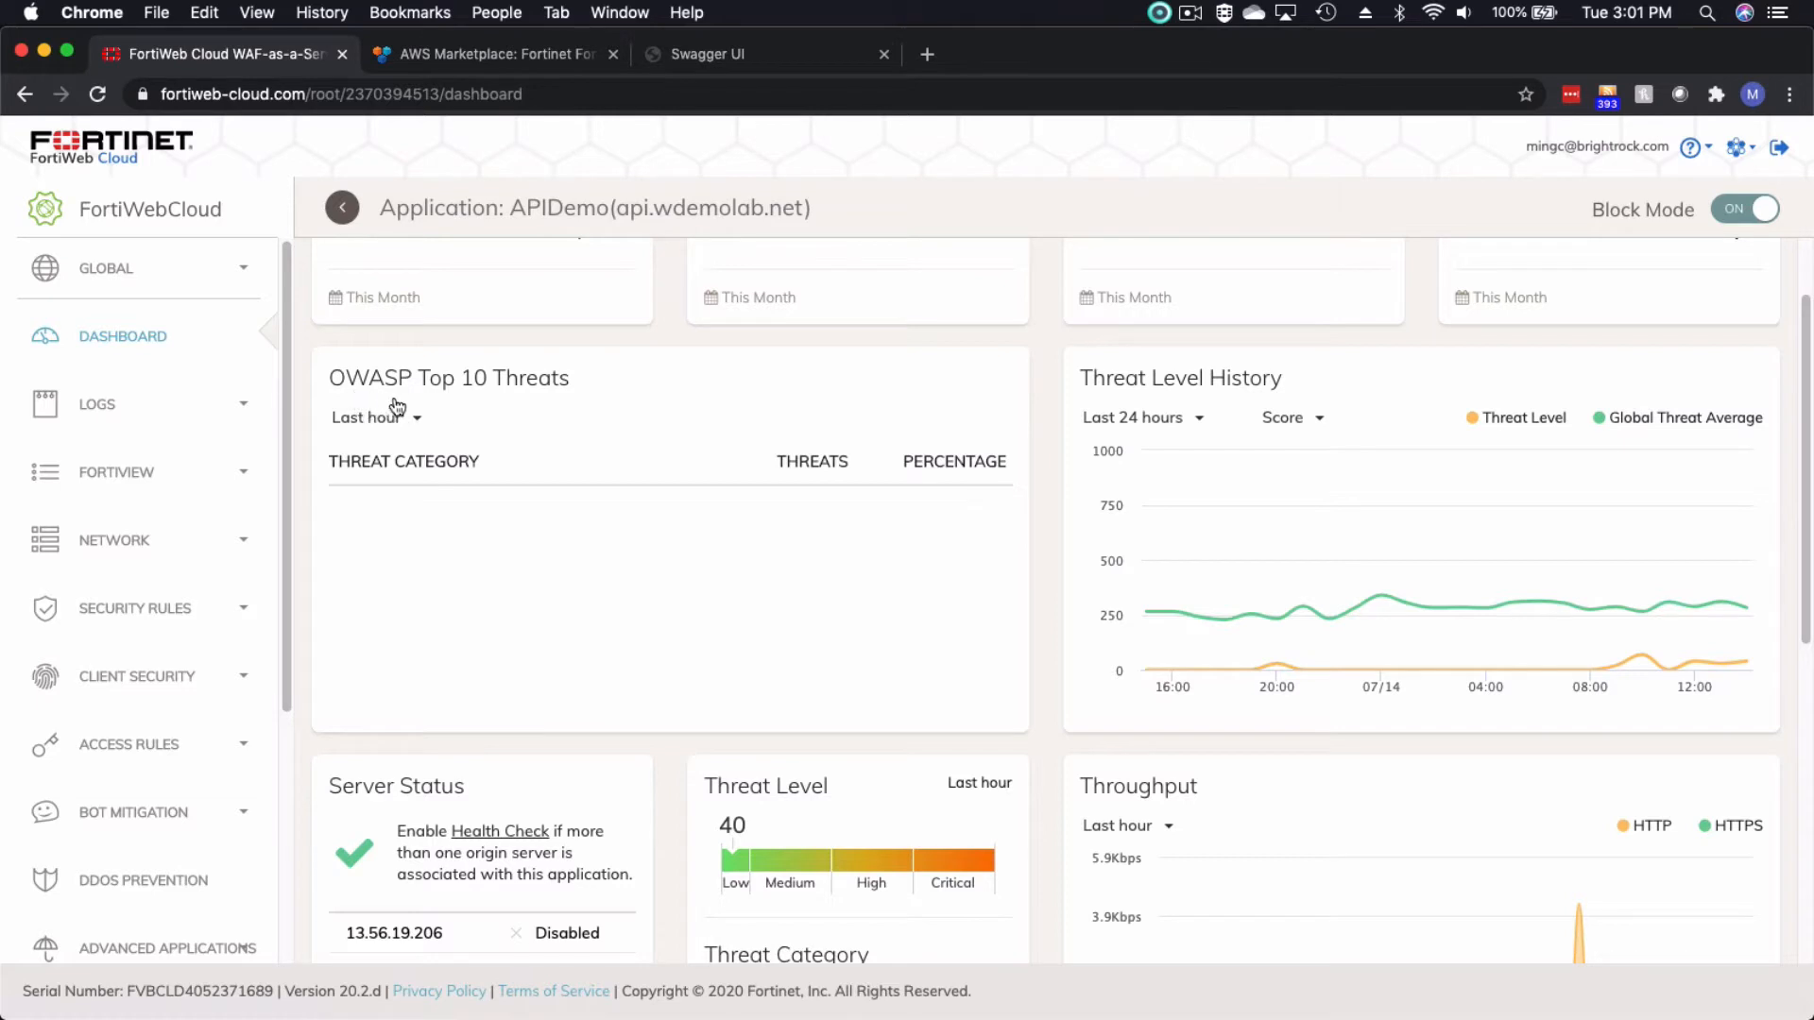
click(245, 615)
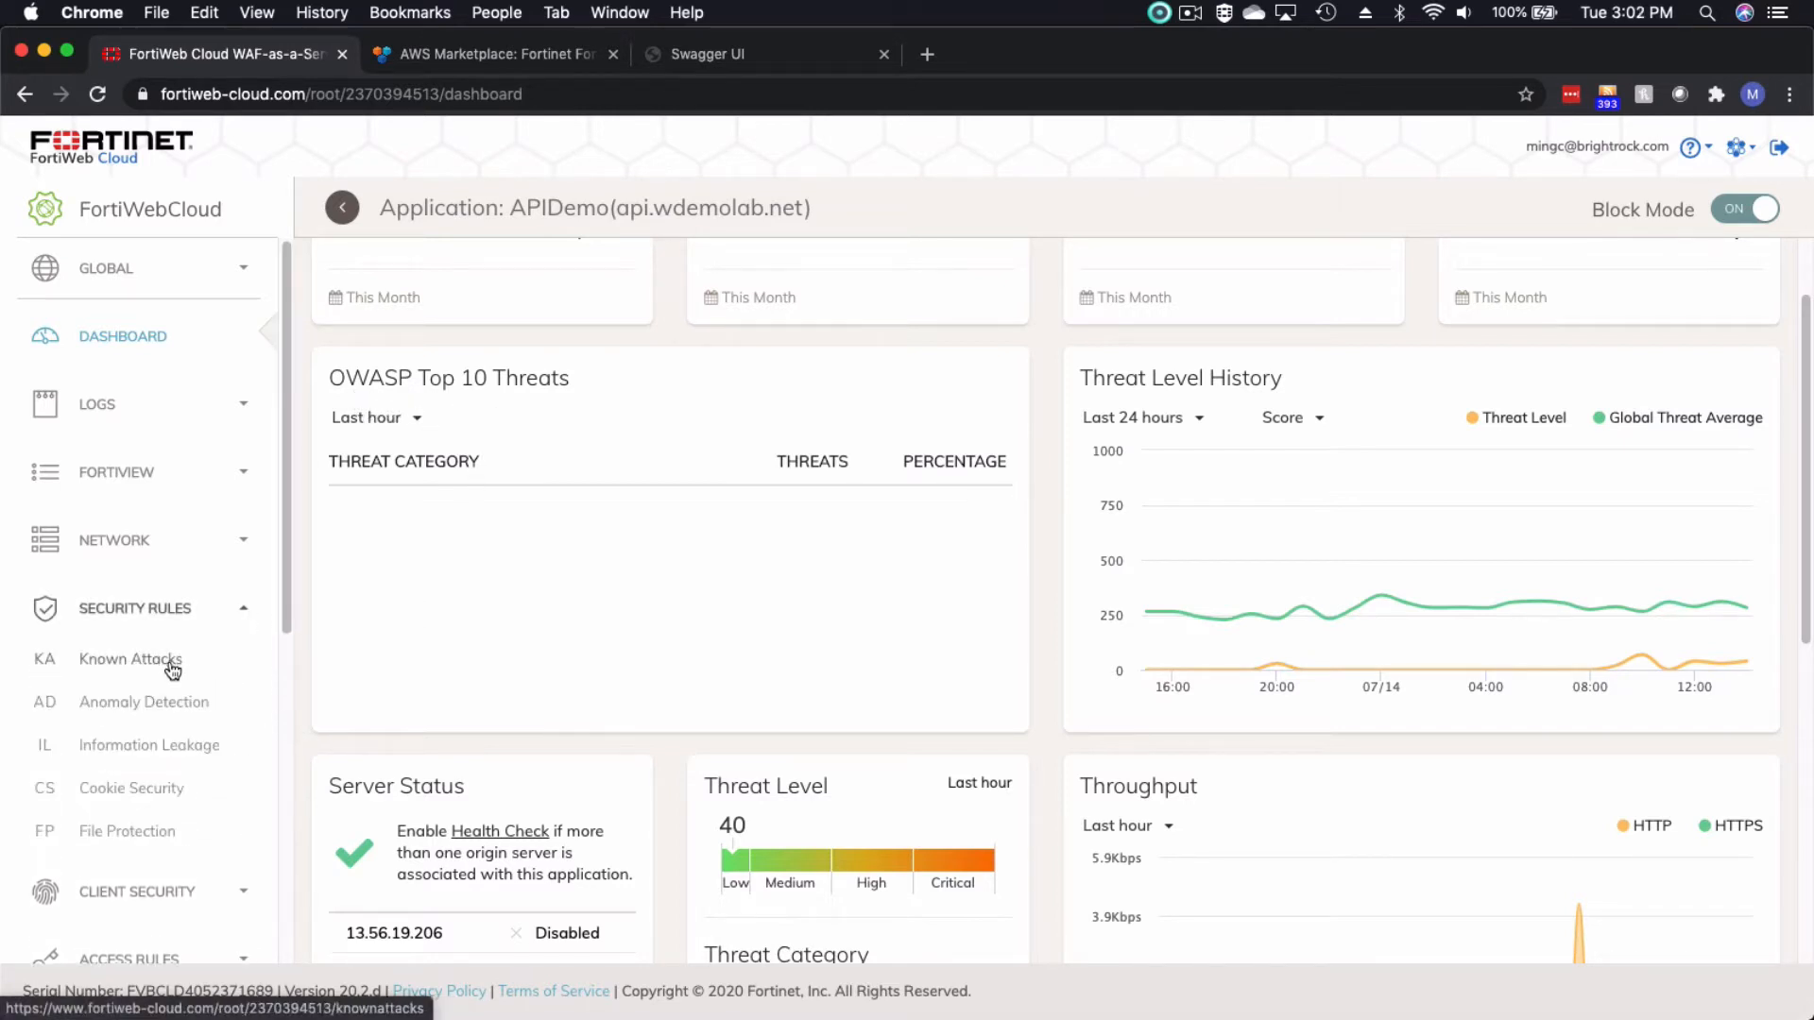
click(172, 661)
scroll(927, 767, up, 2)
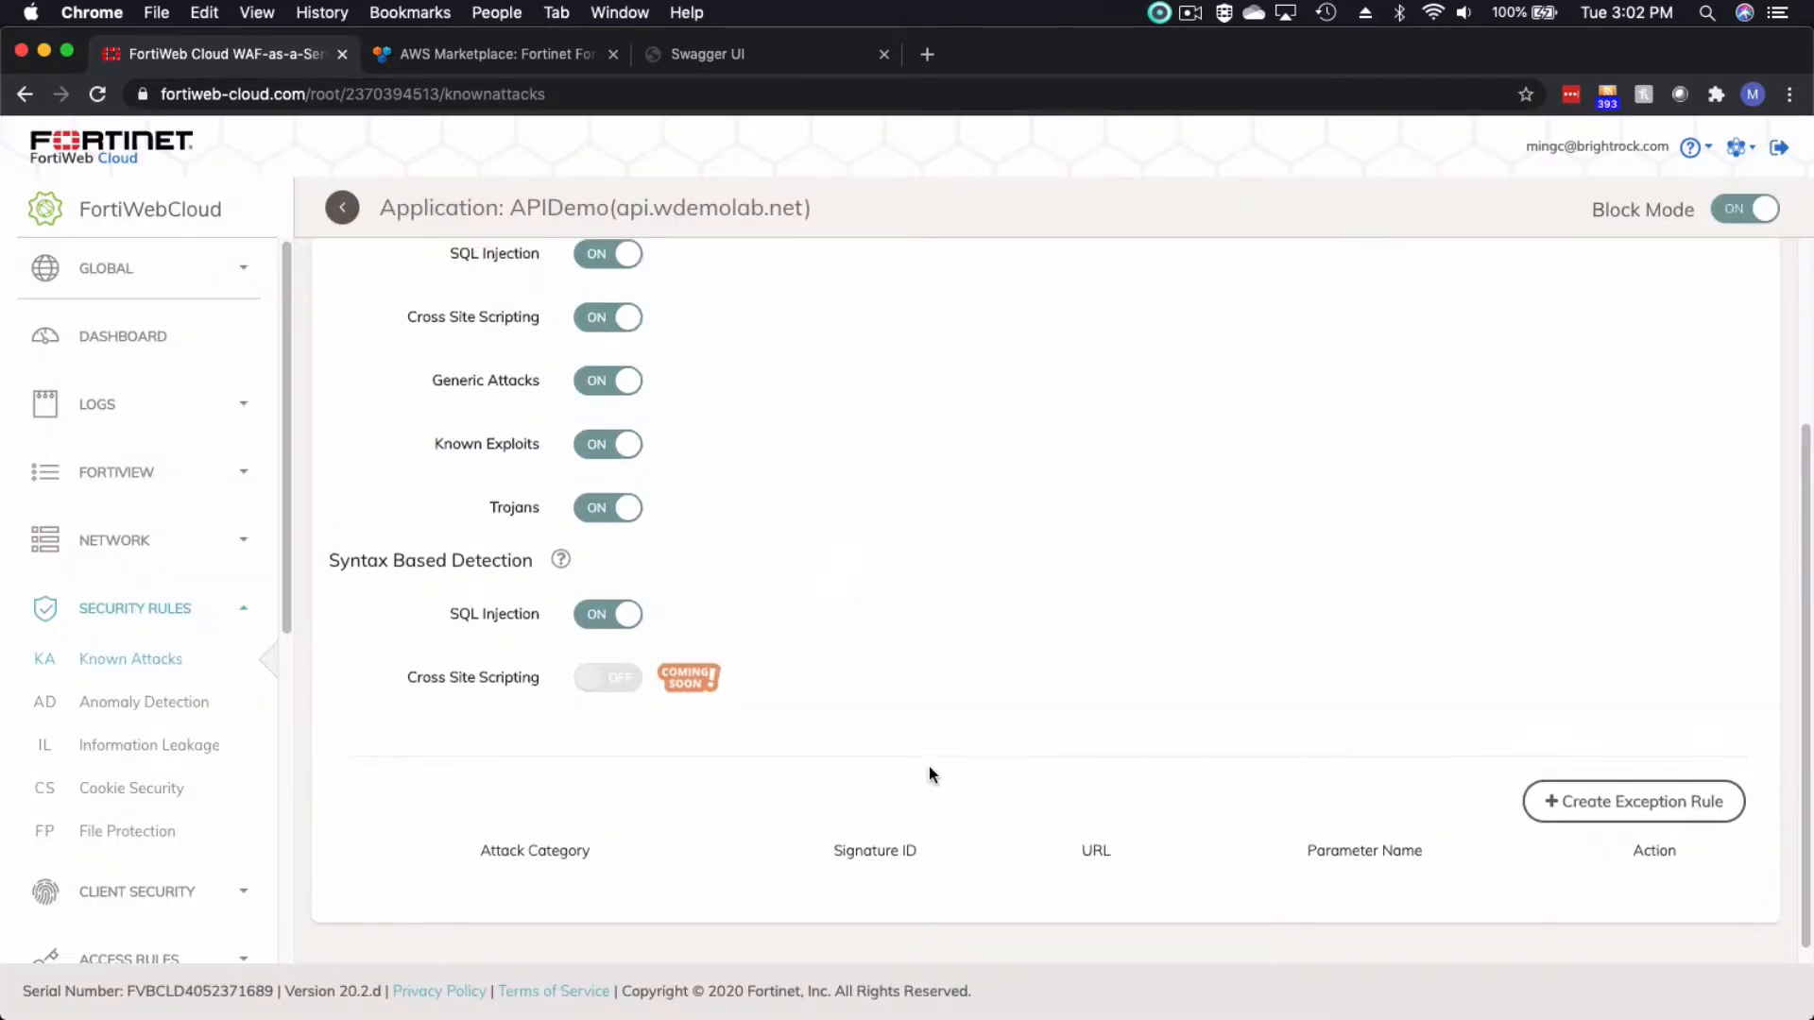
scroll(927, 767, up, 1)
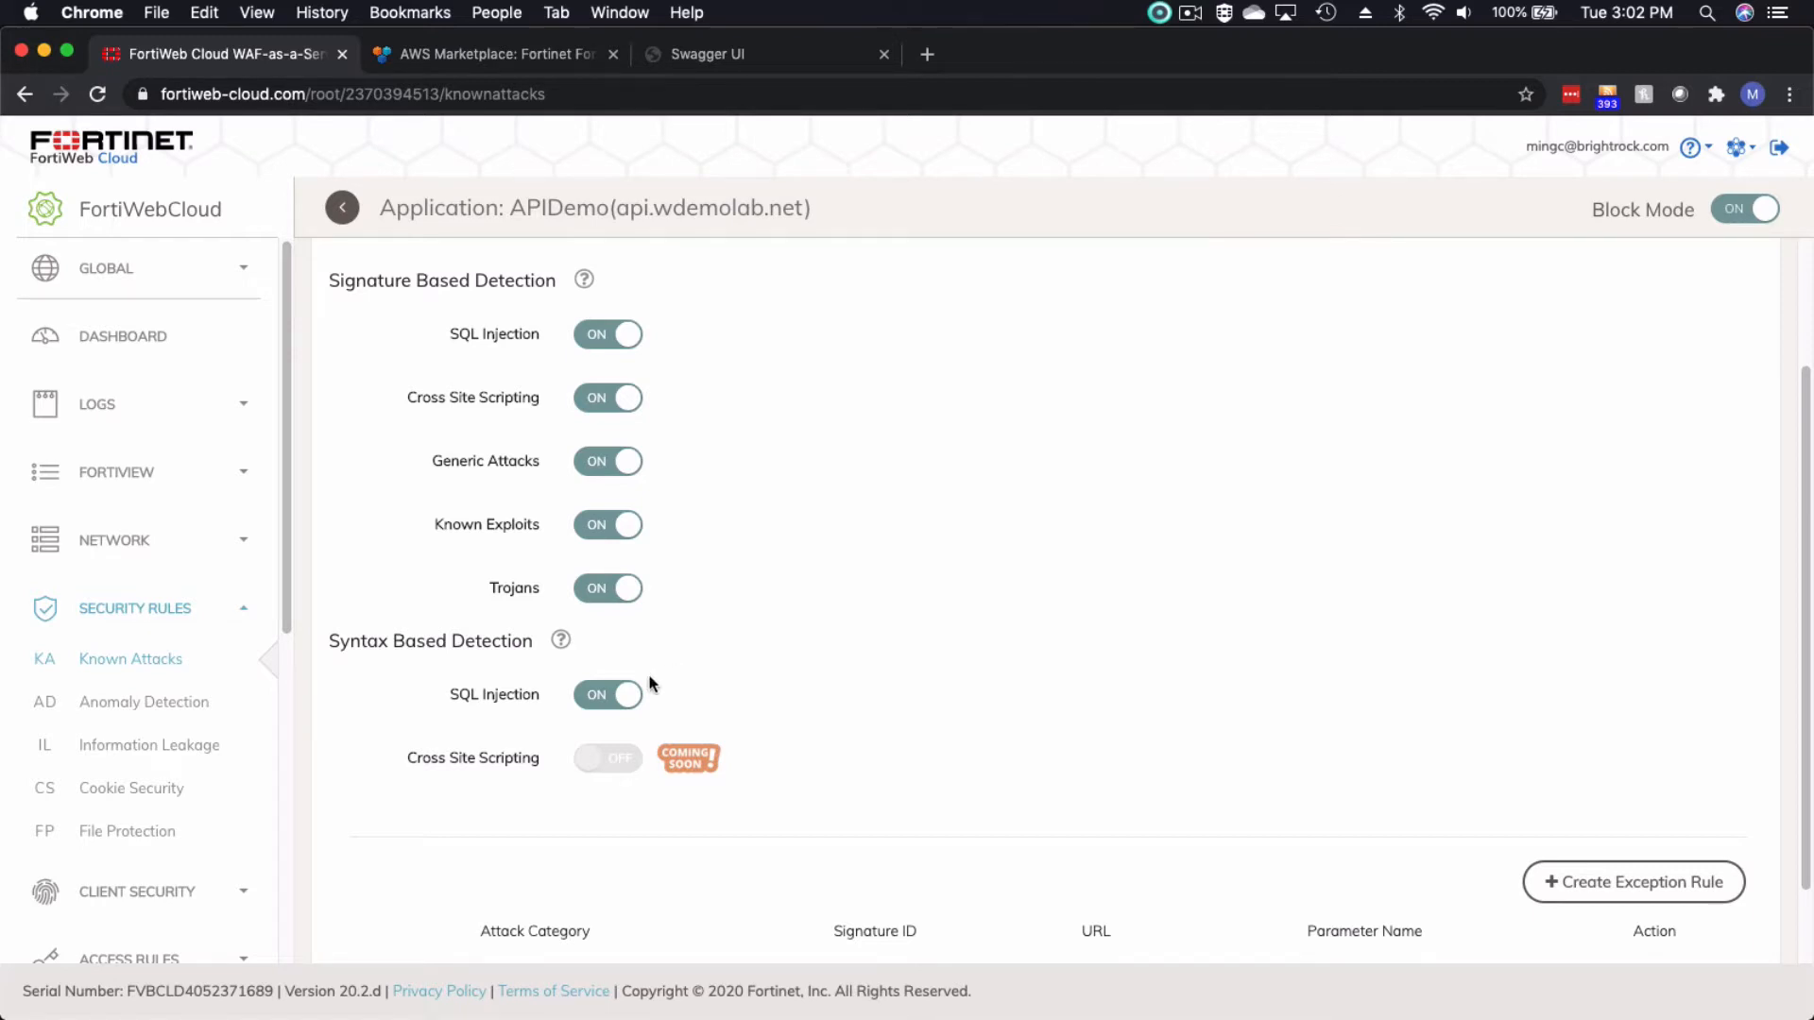
Step: Show the API Protection modules of APIDemo and open OpenAPI Validation
click(245, 612)
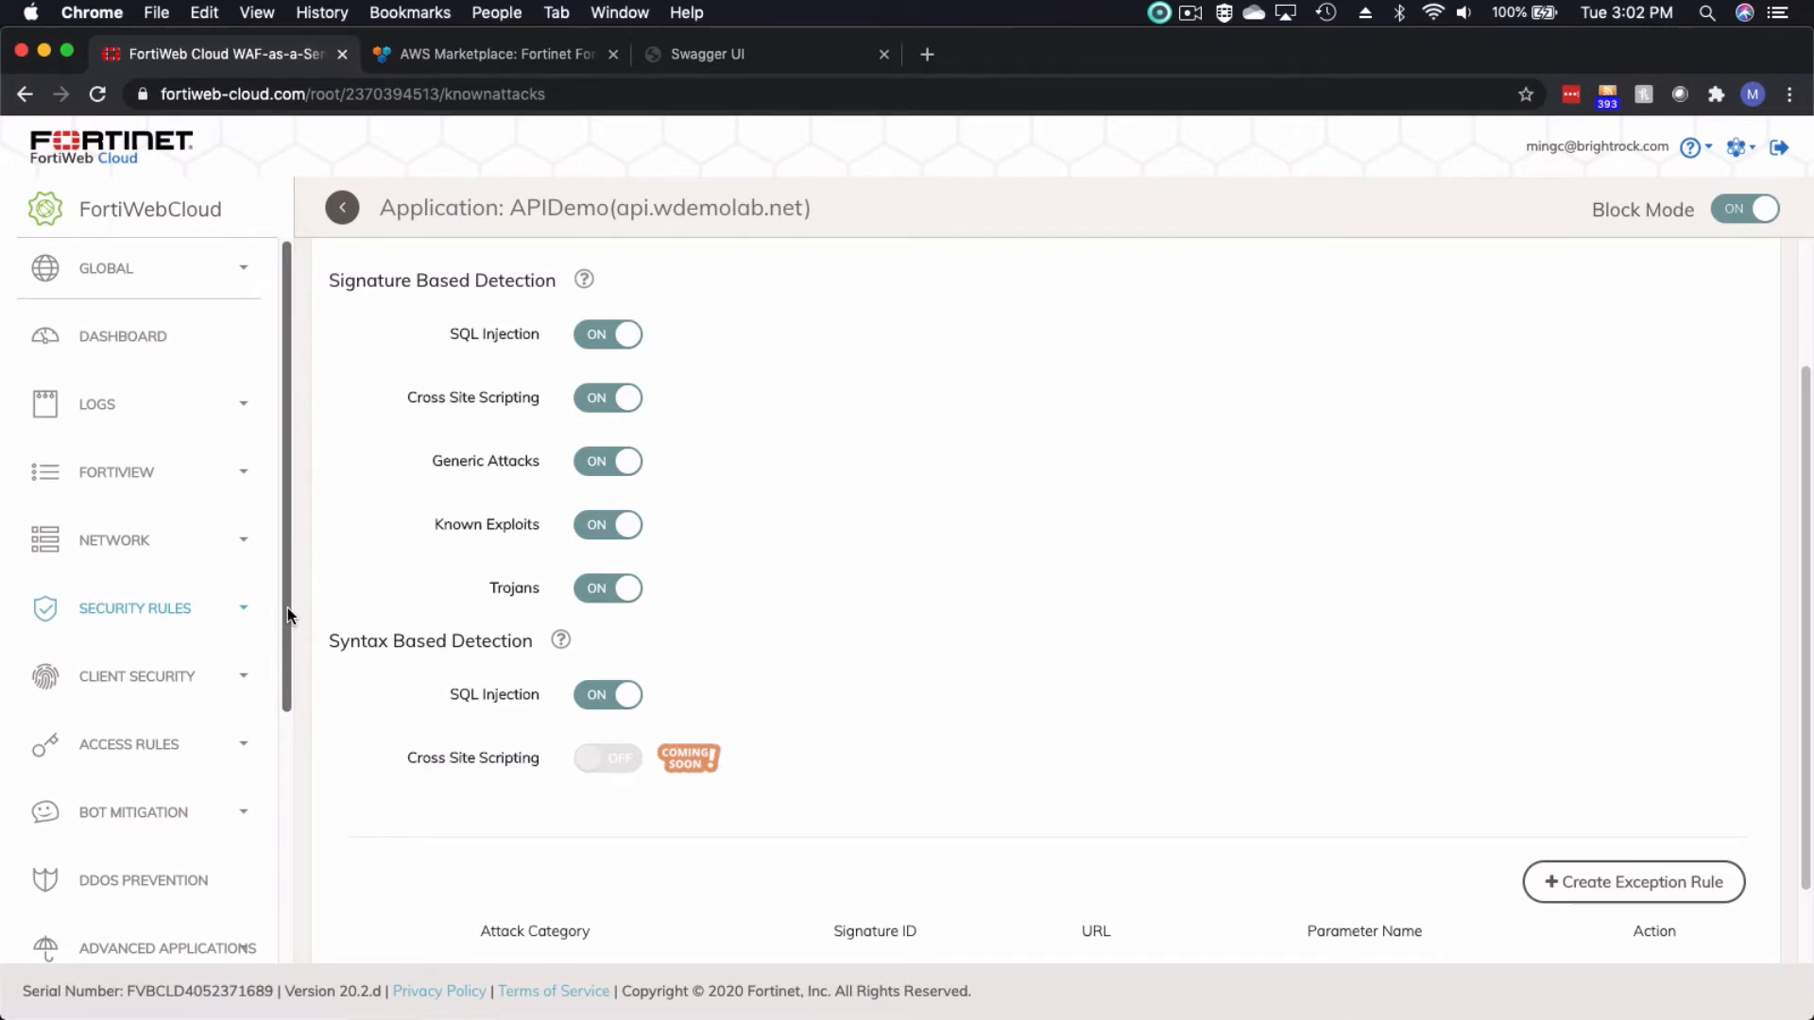
drag(287, 608, 287, 475)
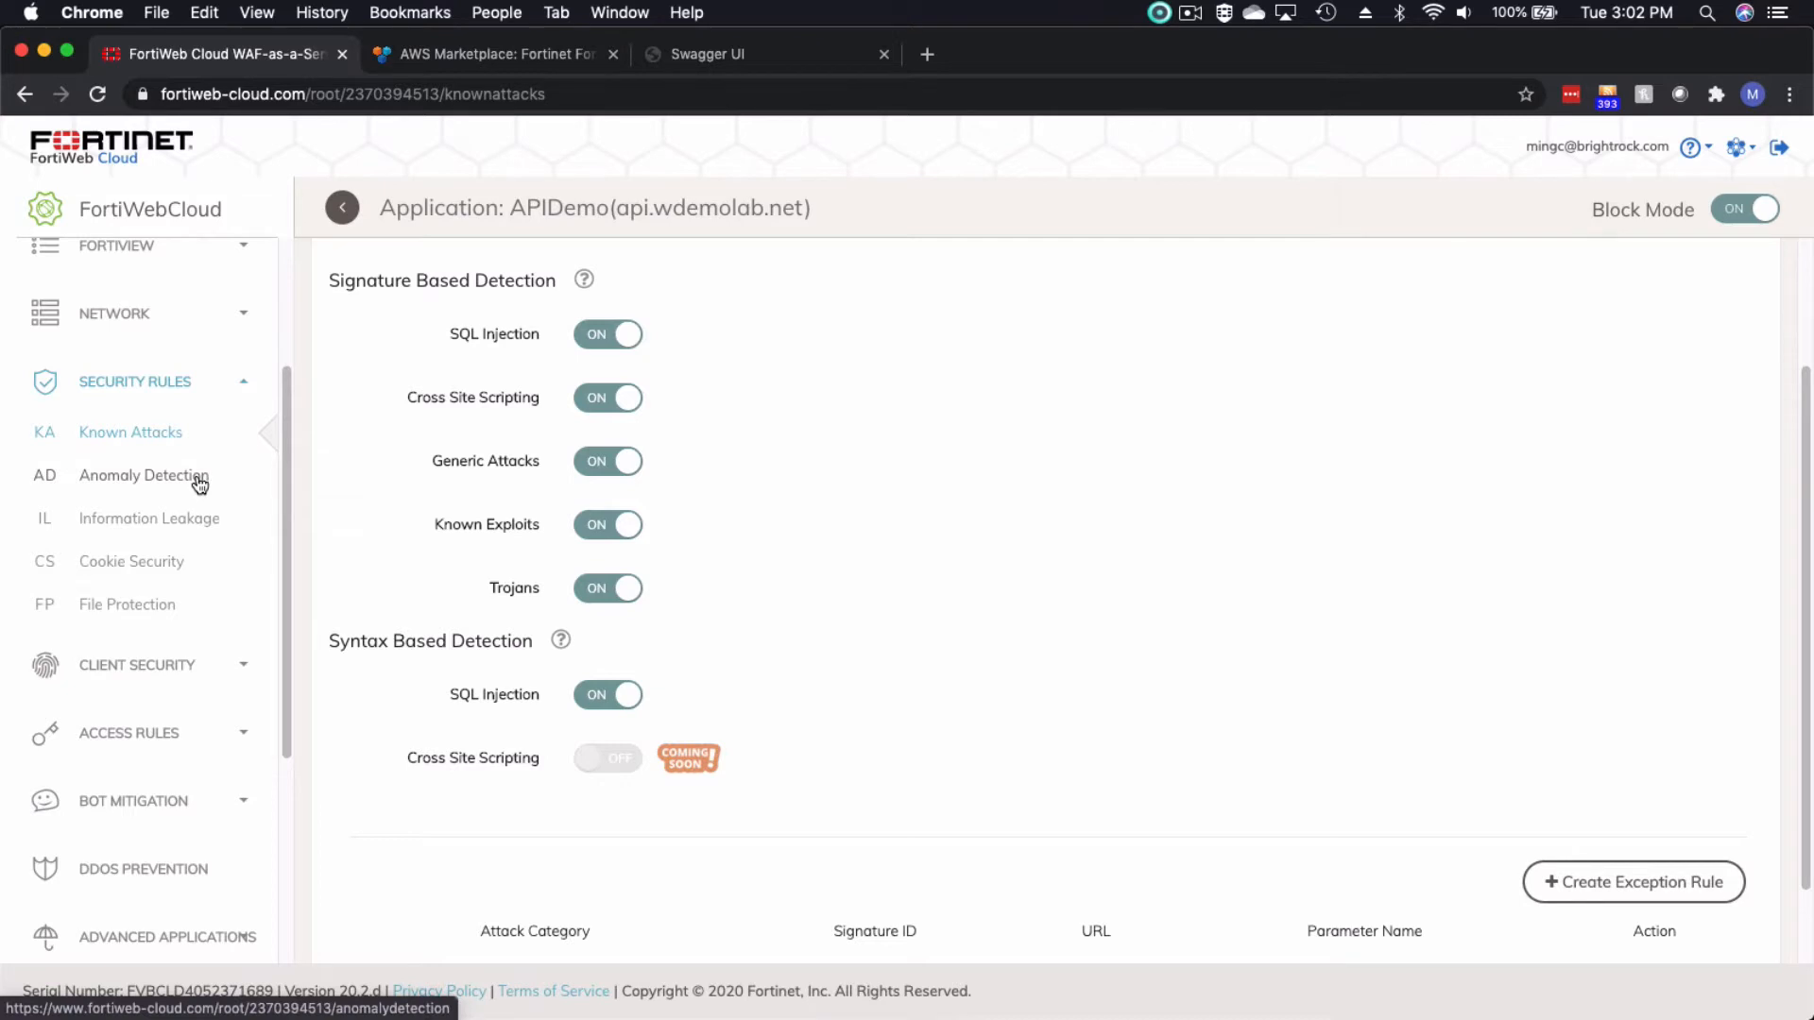
click(246, 385)
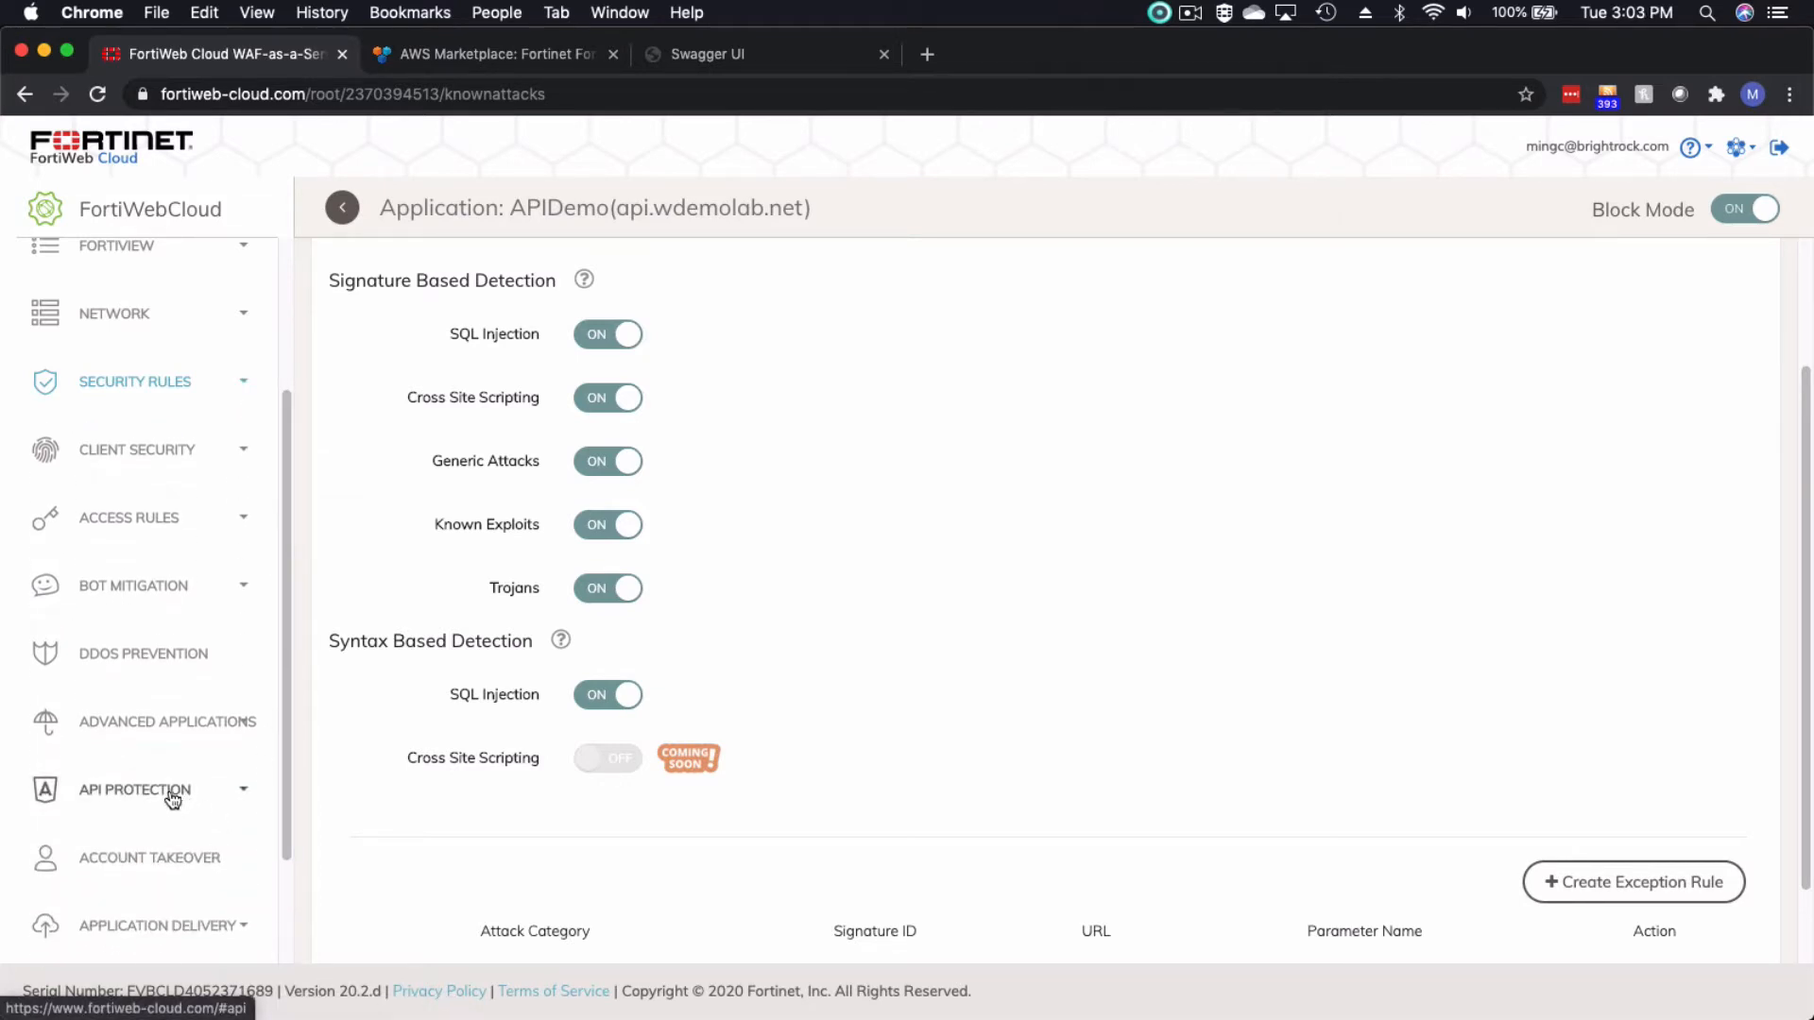
click(201, 798)
drag(286, 744, 287, 910)
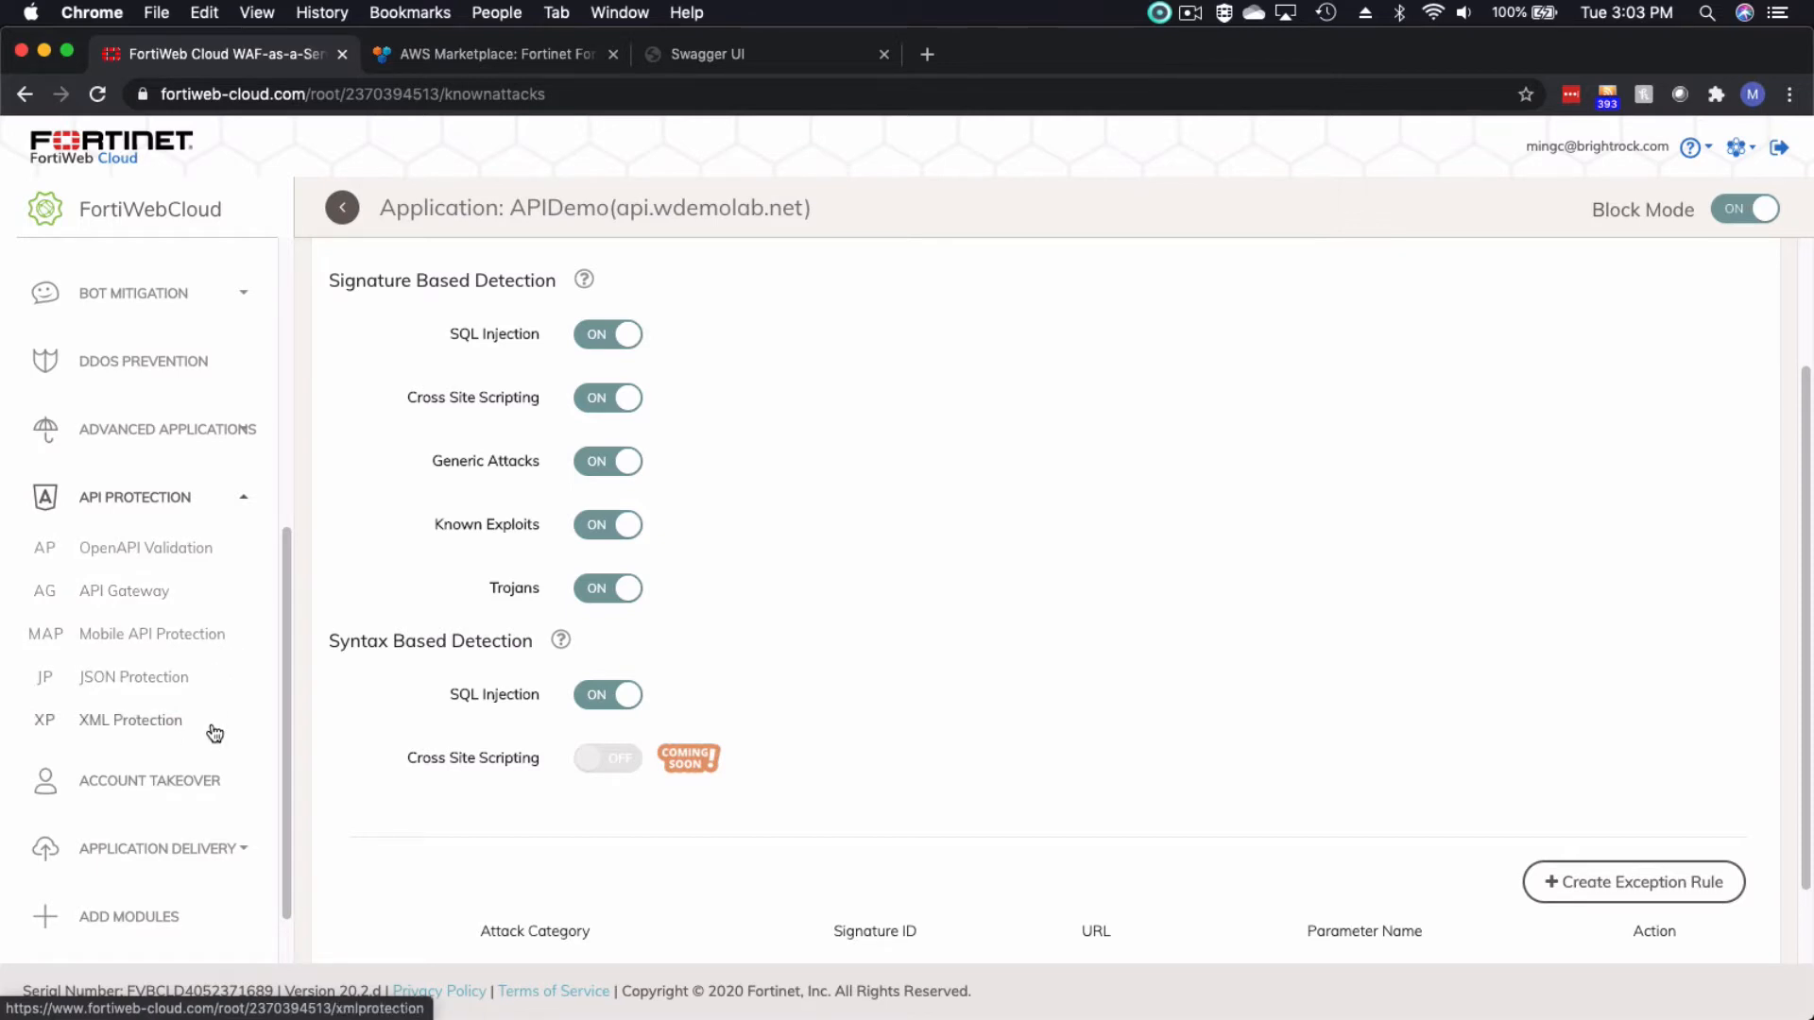
click(152, 592)
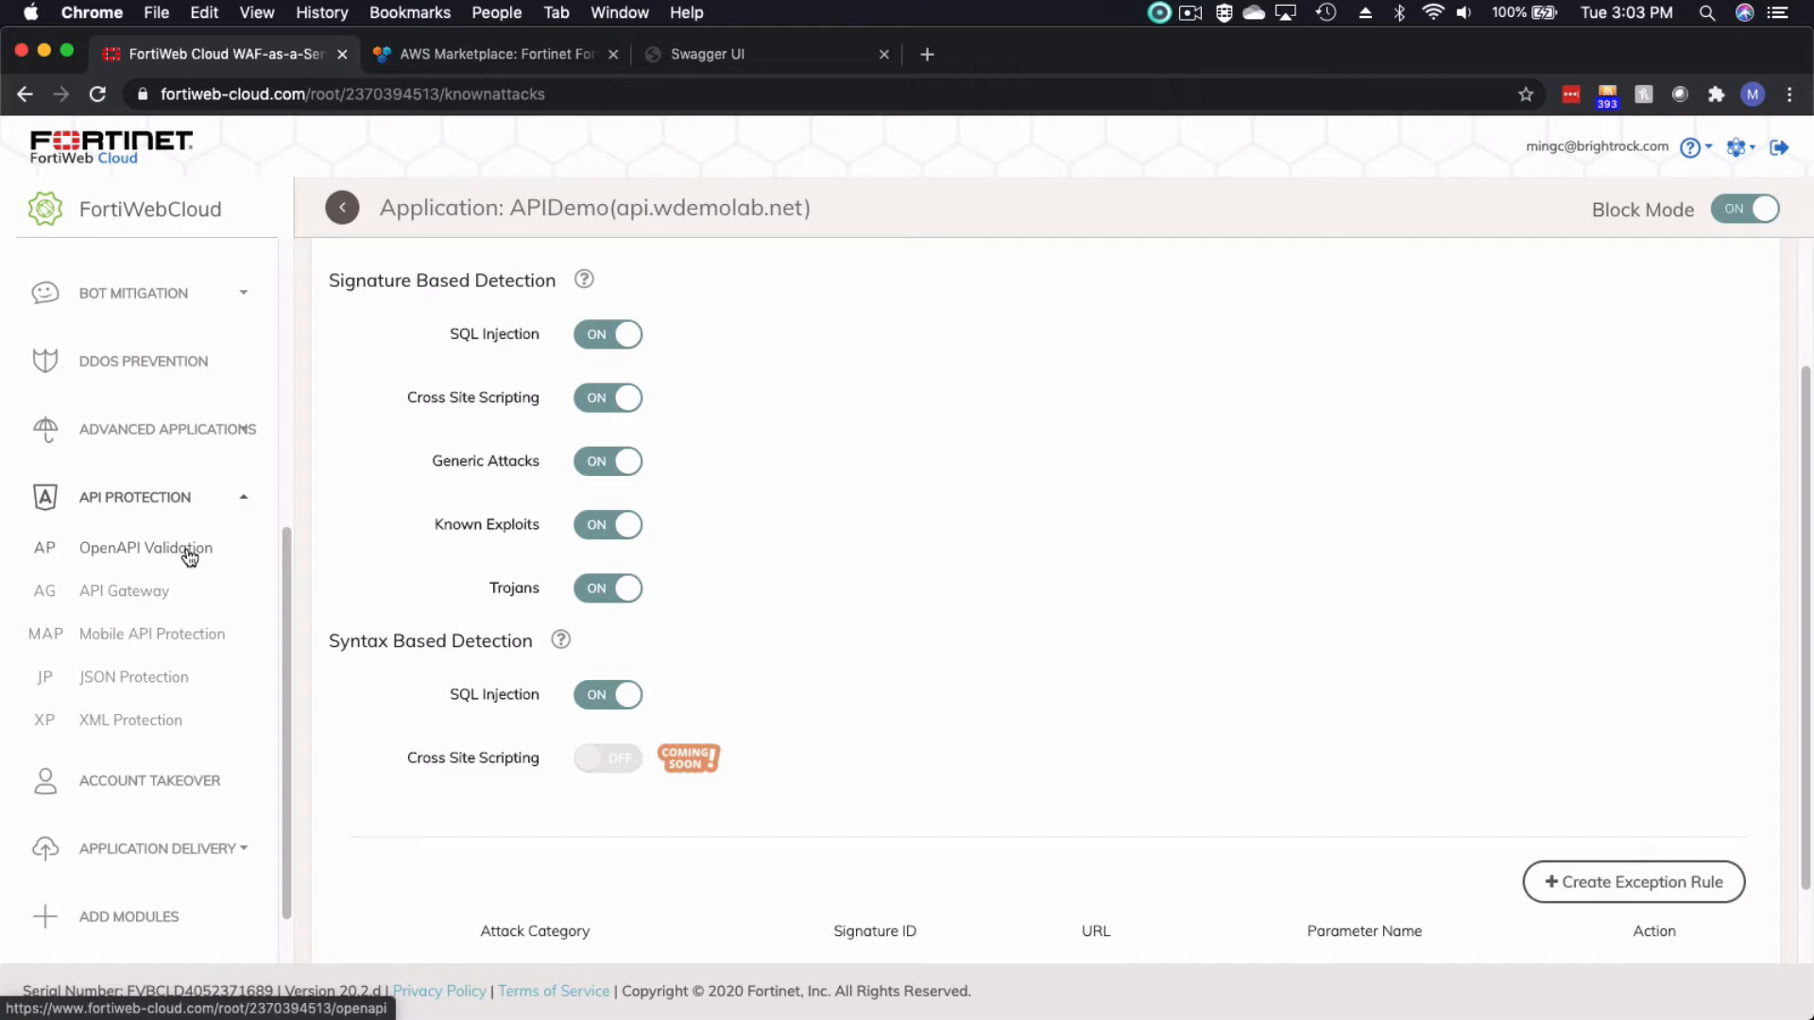
click(189, 556)
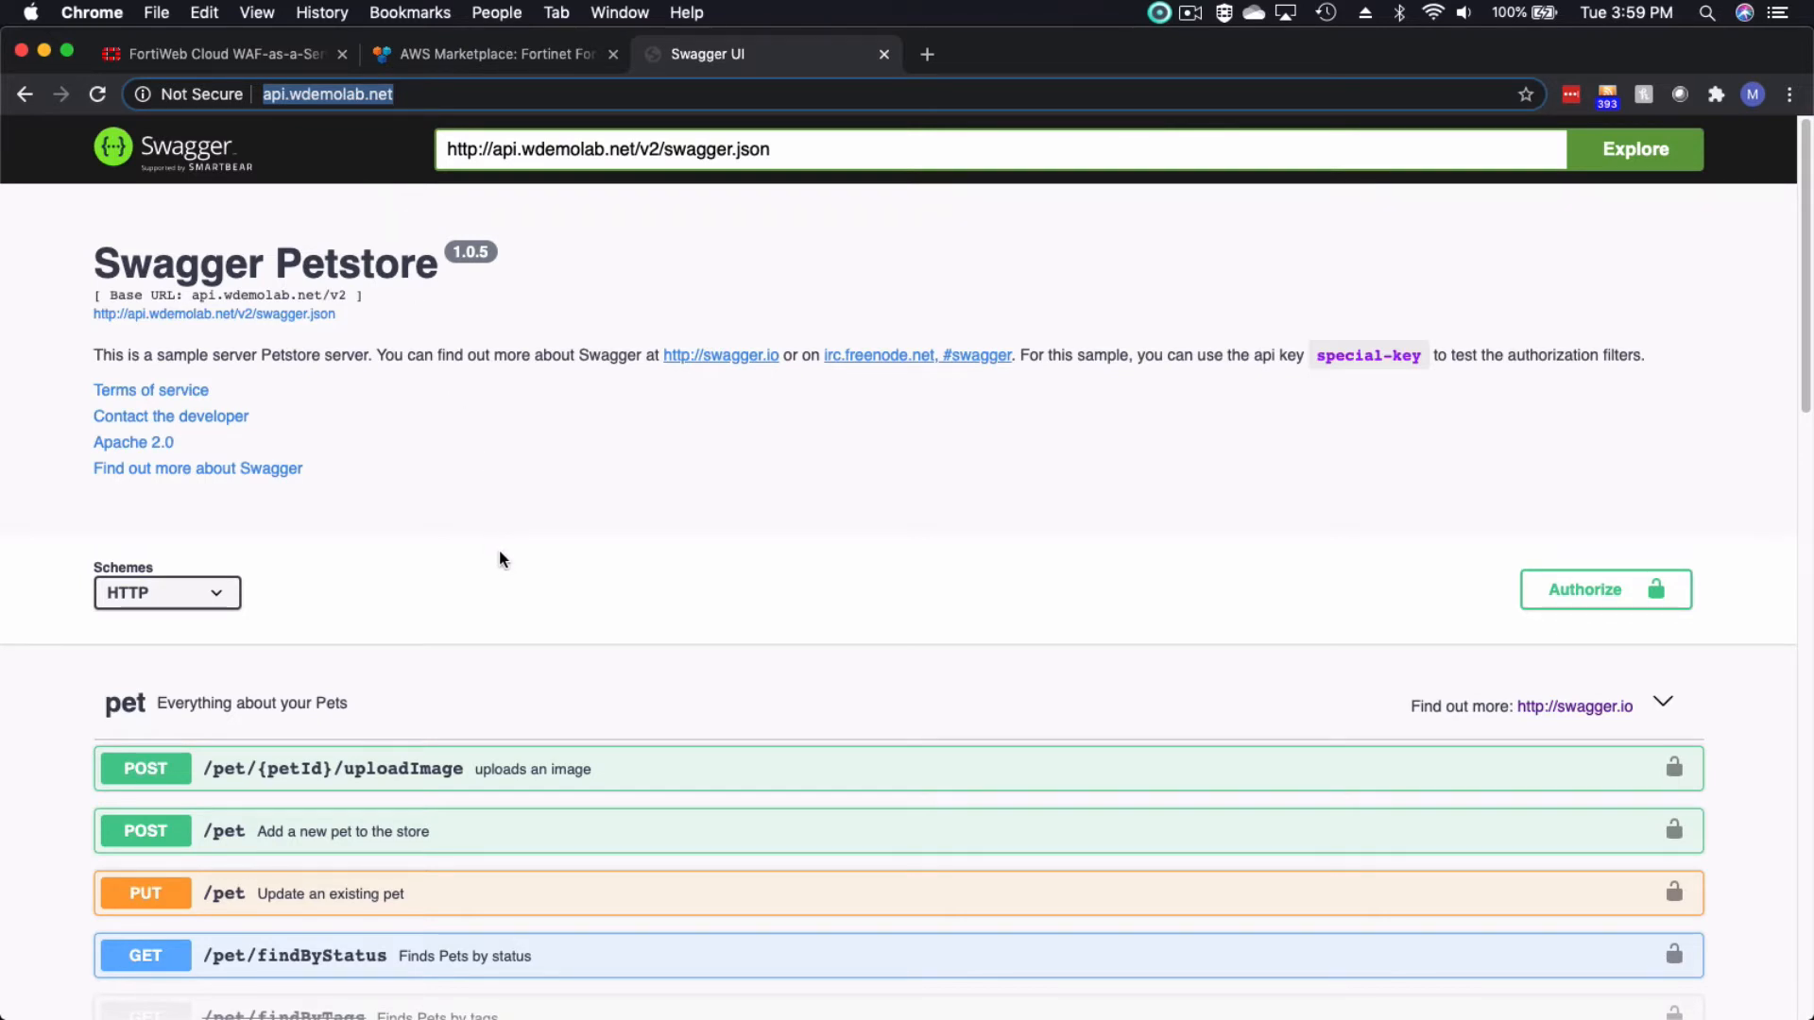
Step: Examine the pet, store and user endpoints listed for the Swagger Petstore API
scroll(500, 553, down, 4)
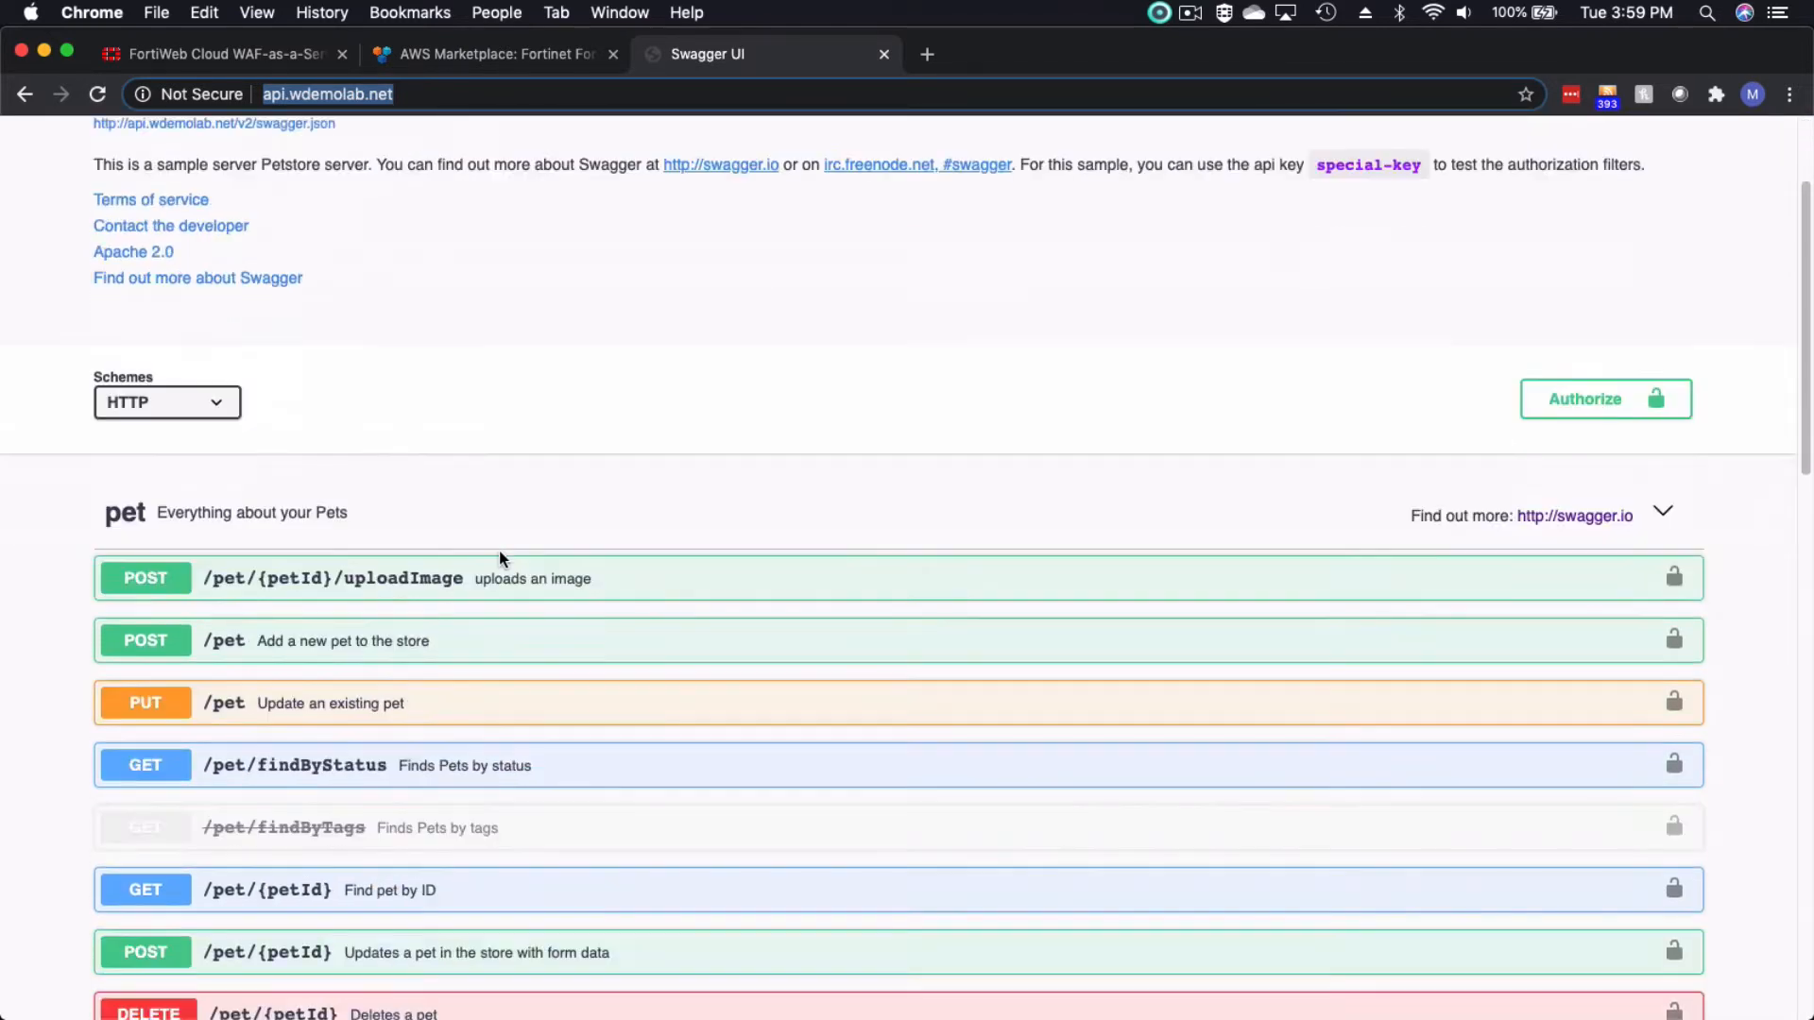
scroll(499, 557, down, 1)
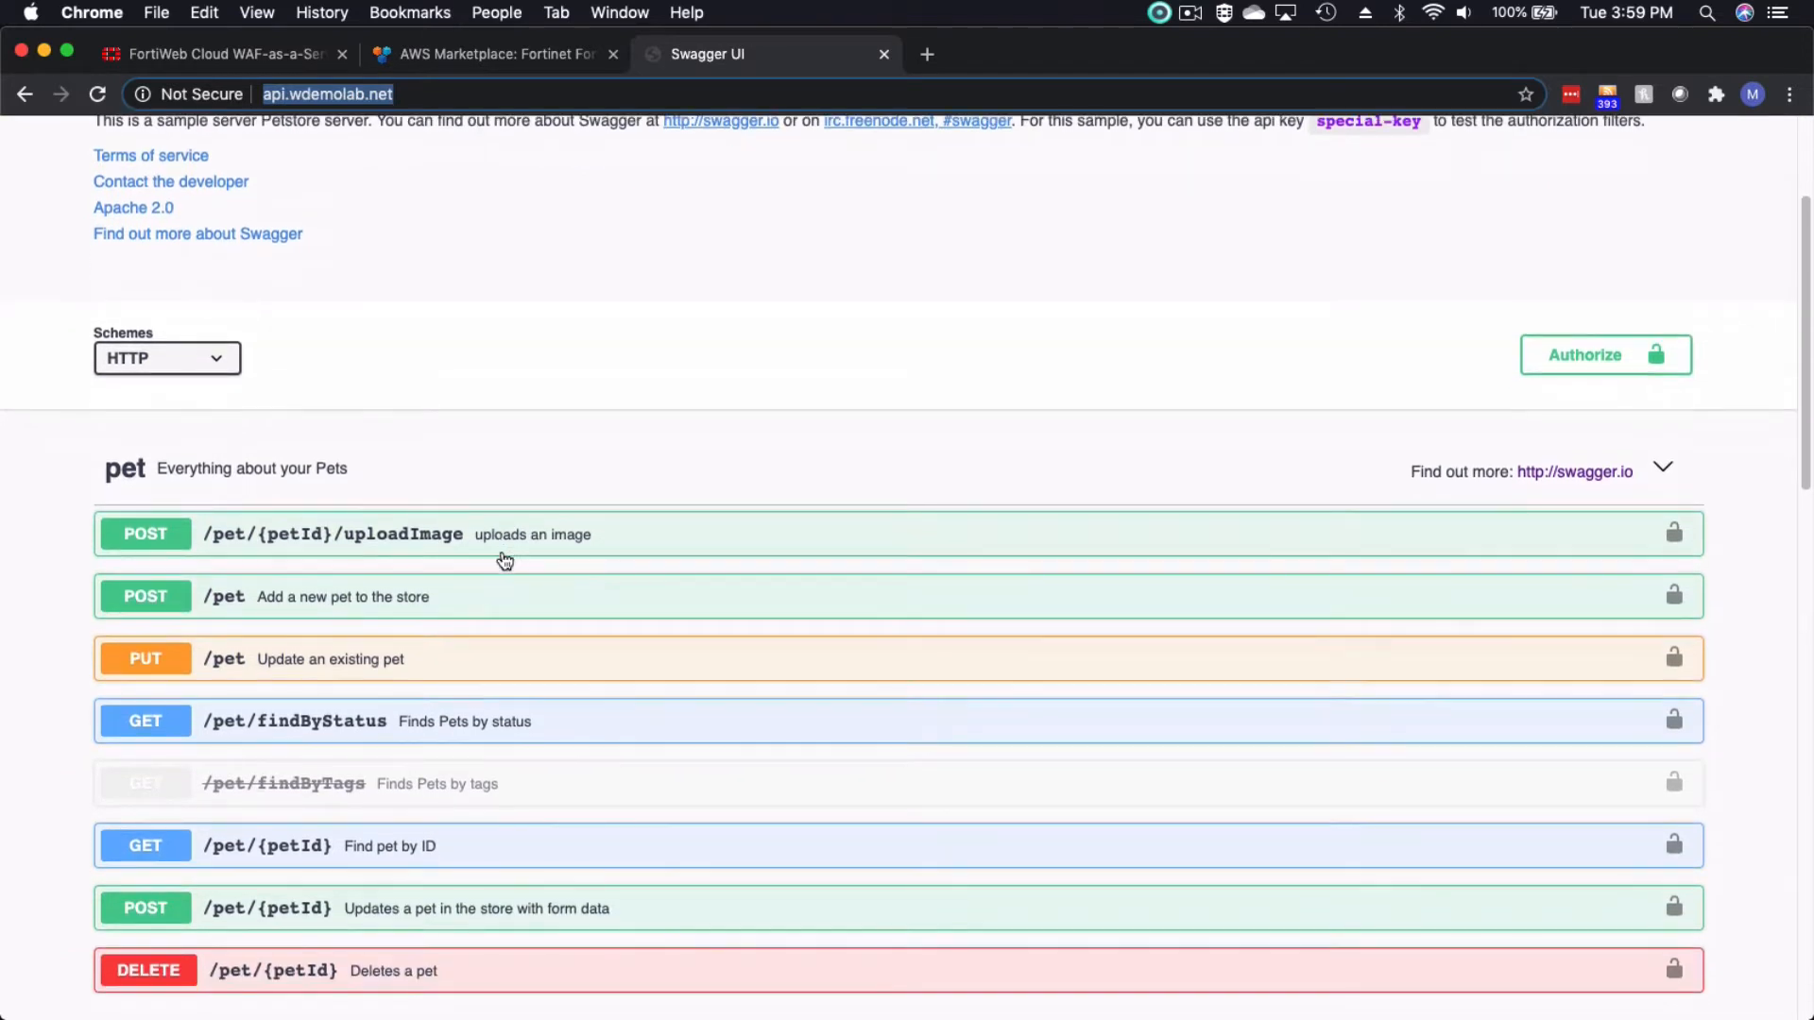
scroll(505, 561, down, 2)
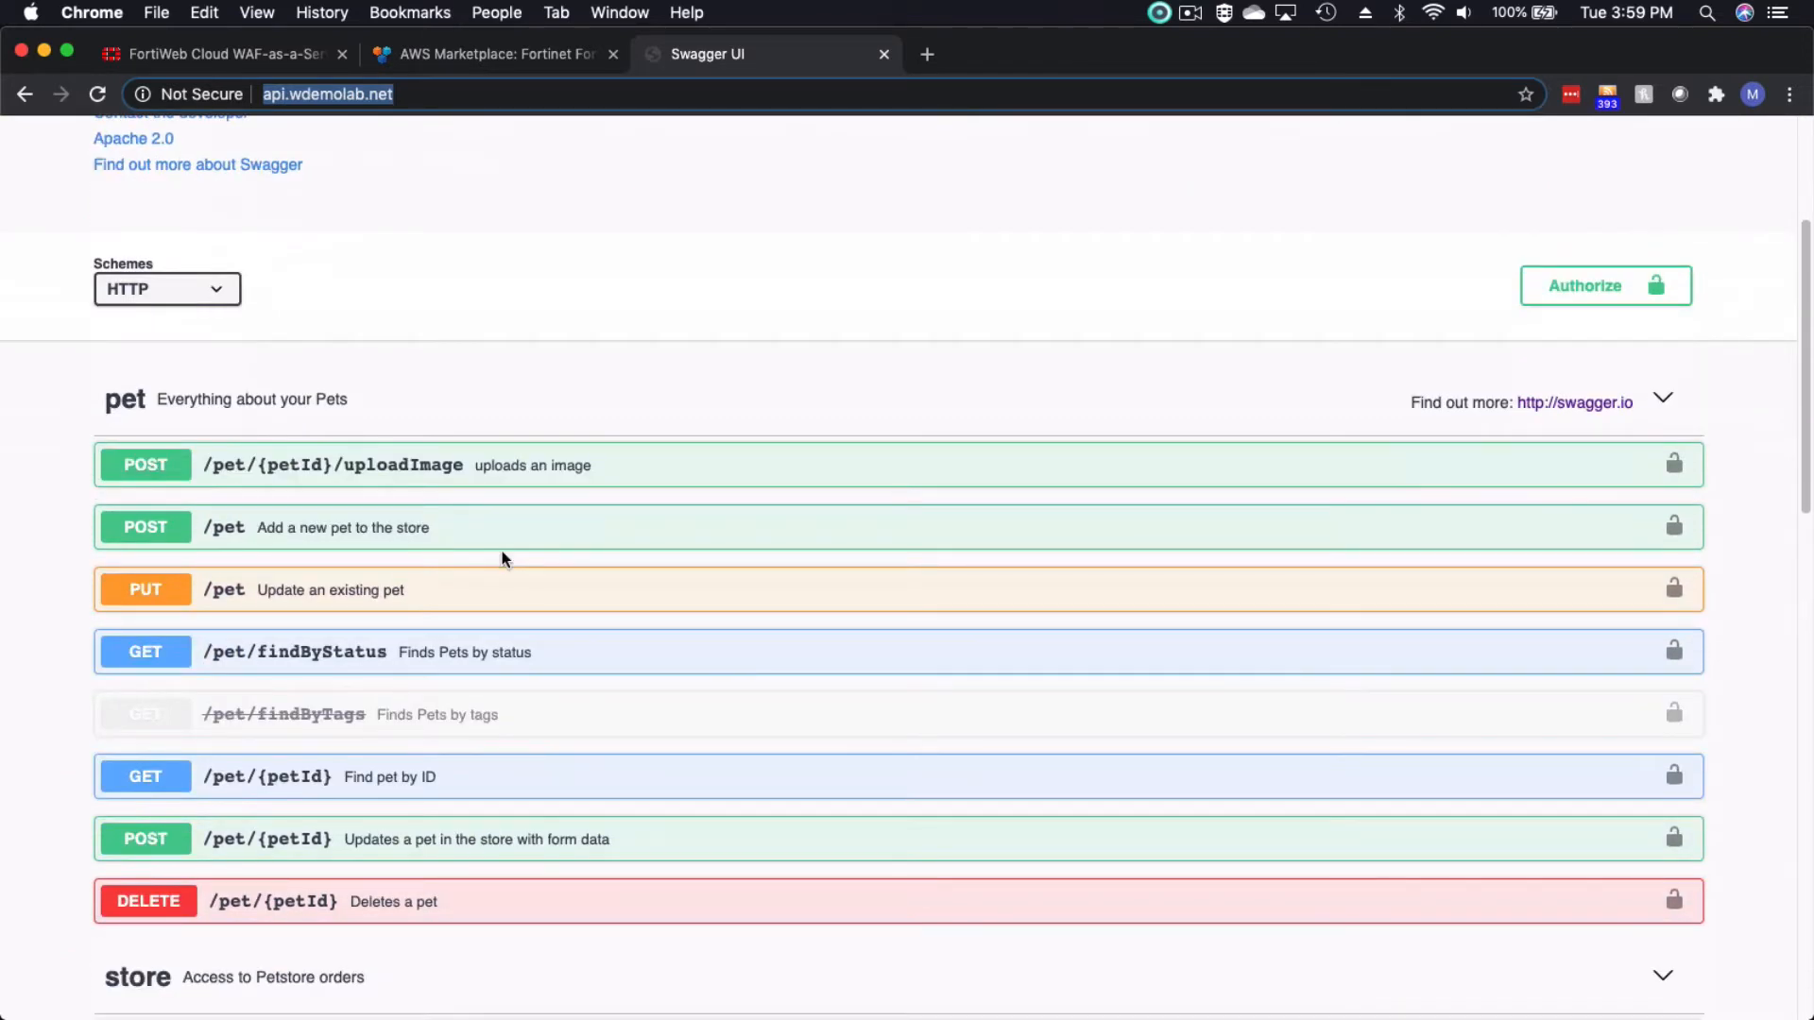
scroll(502, 557, down, 2)
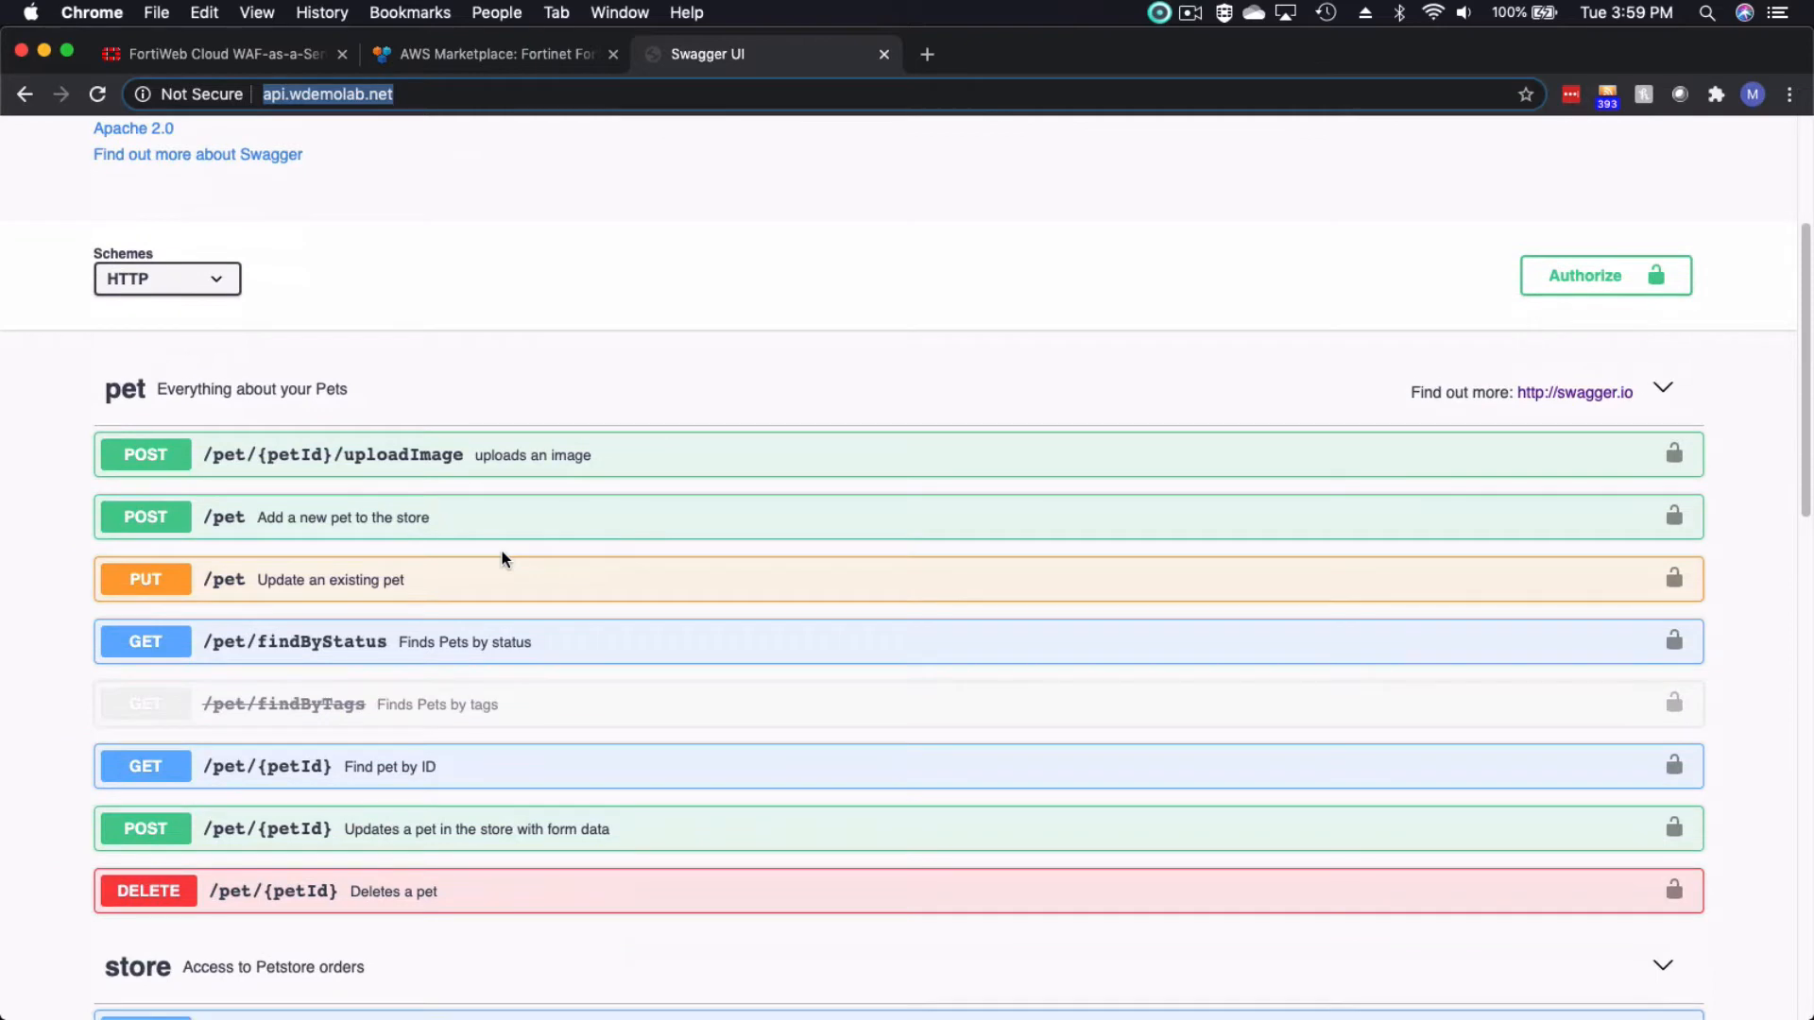
scroll(502, 558, down, 10)
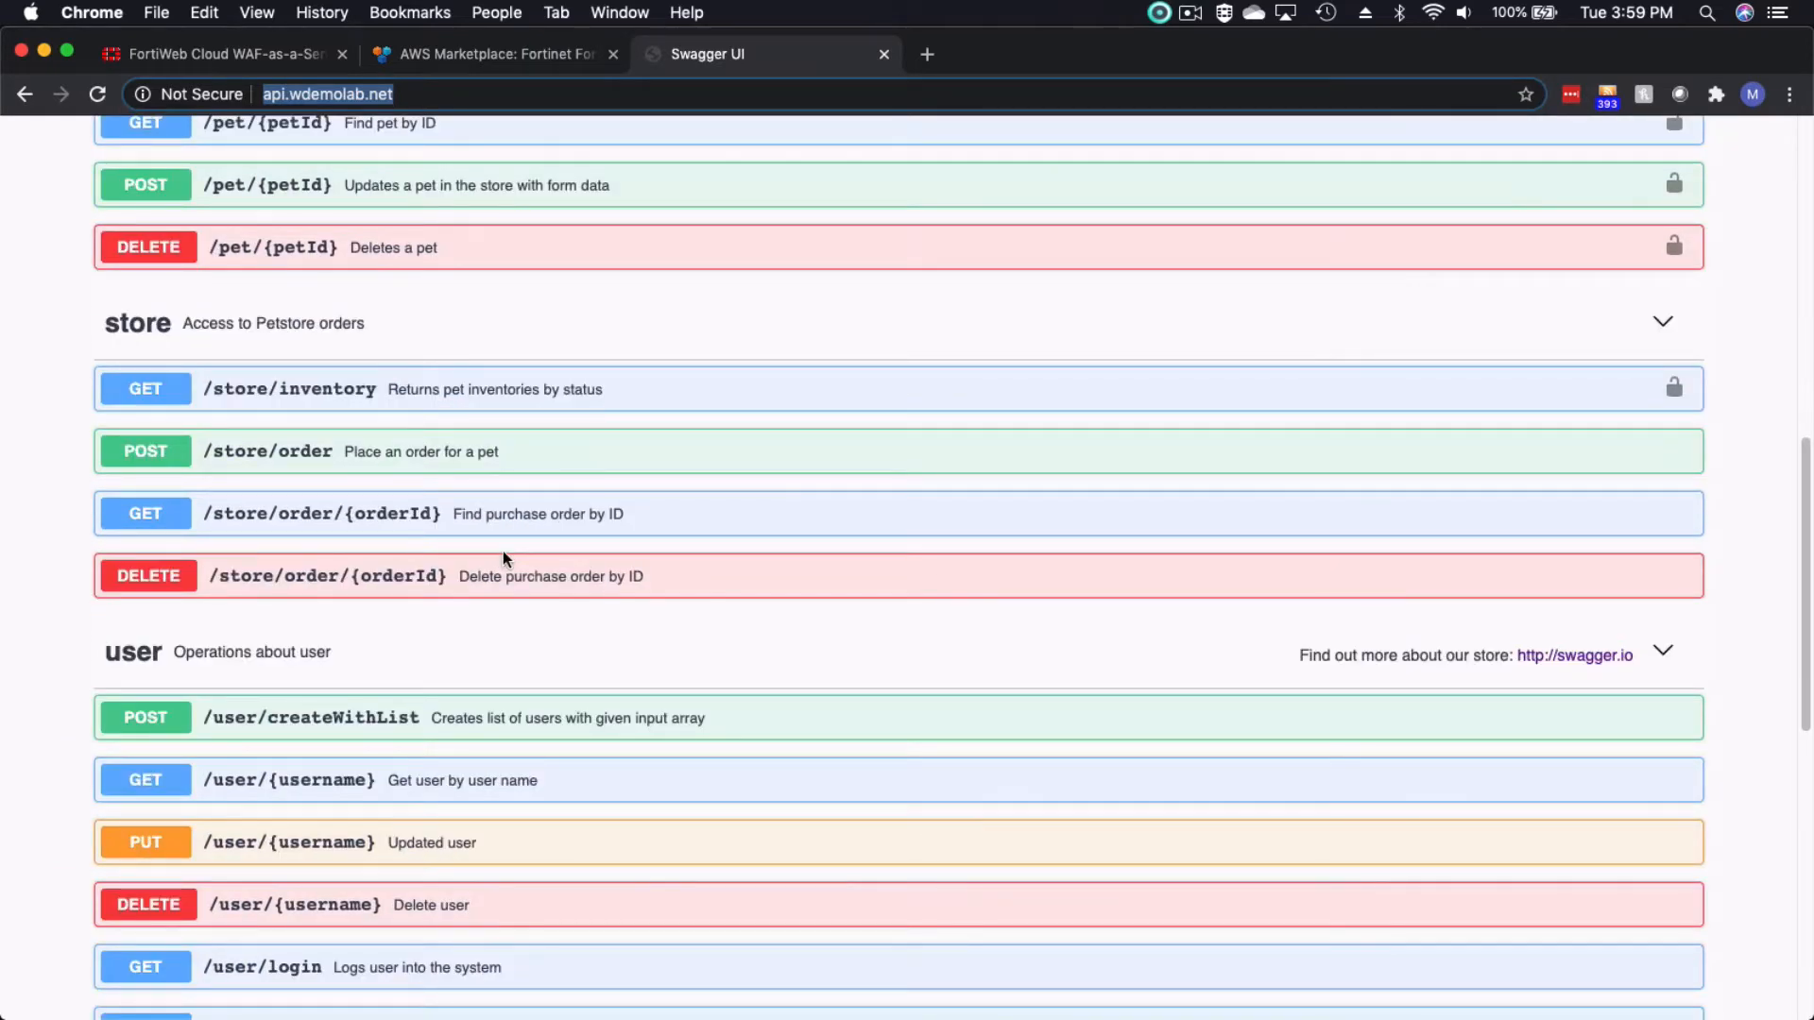
scroll(503, 558, down, 2)
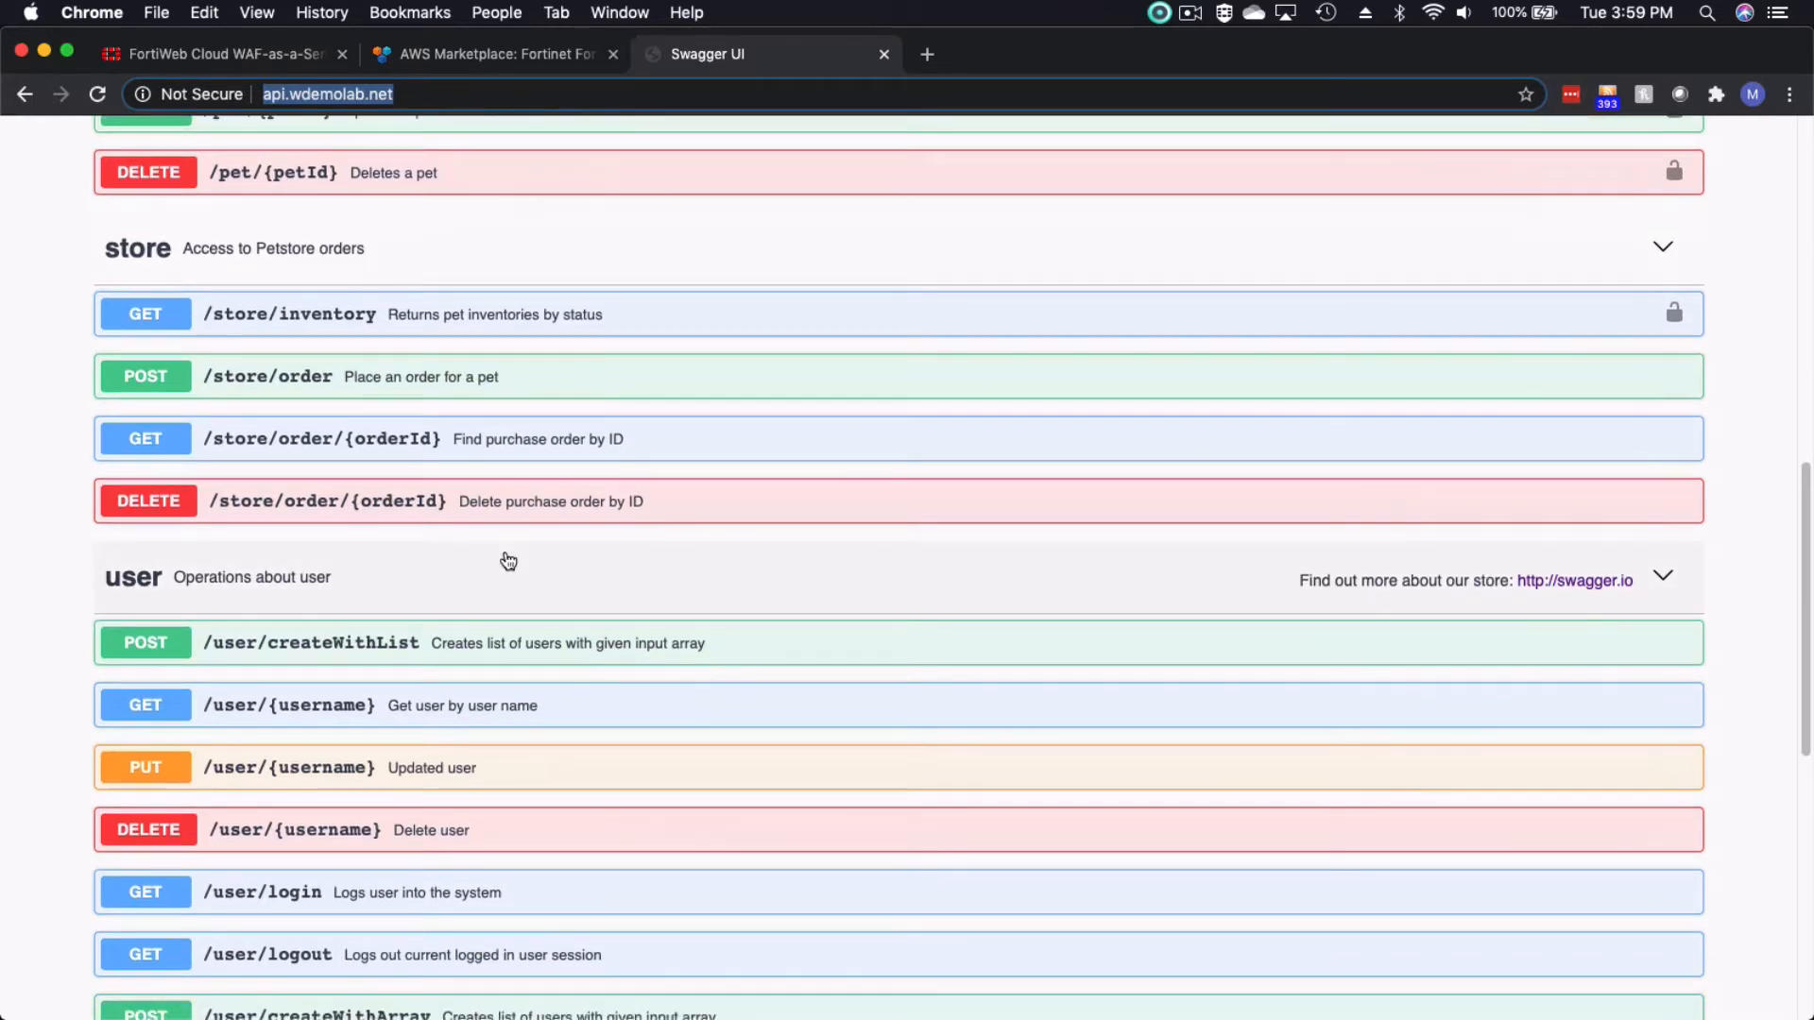
scroll(508, 561, up, 15)
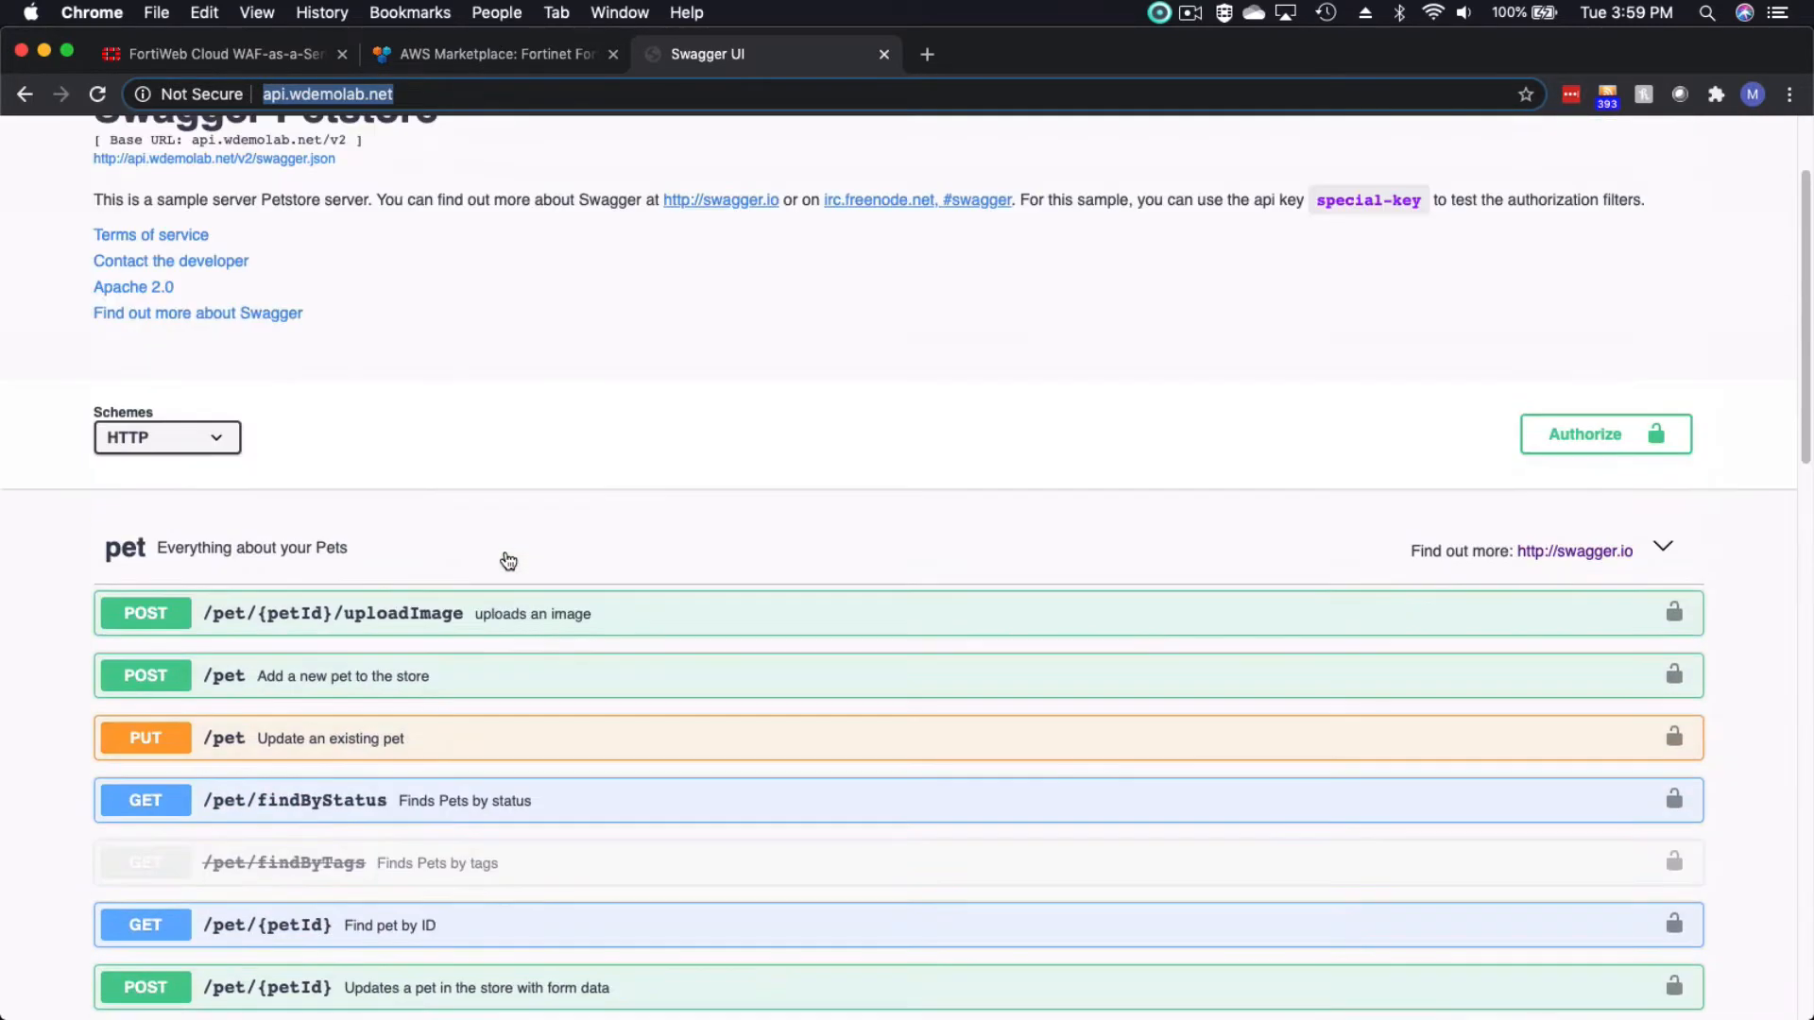
scroll(508, 561, up, 3)
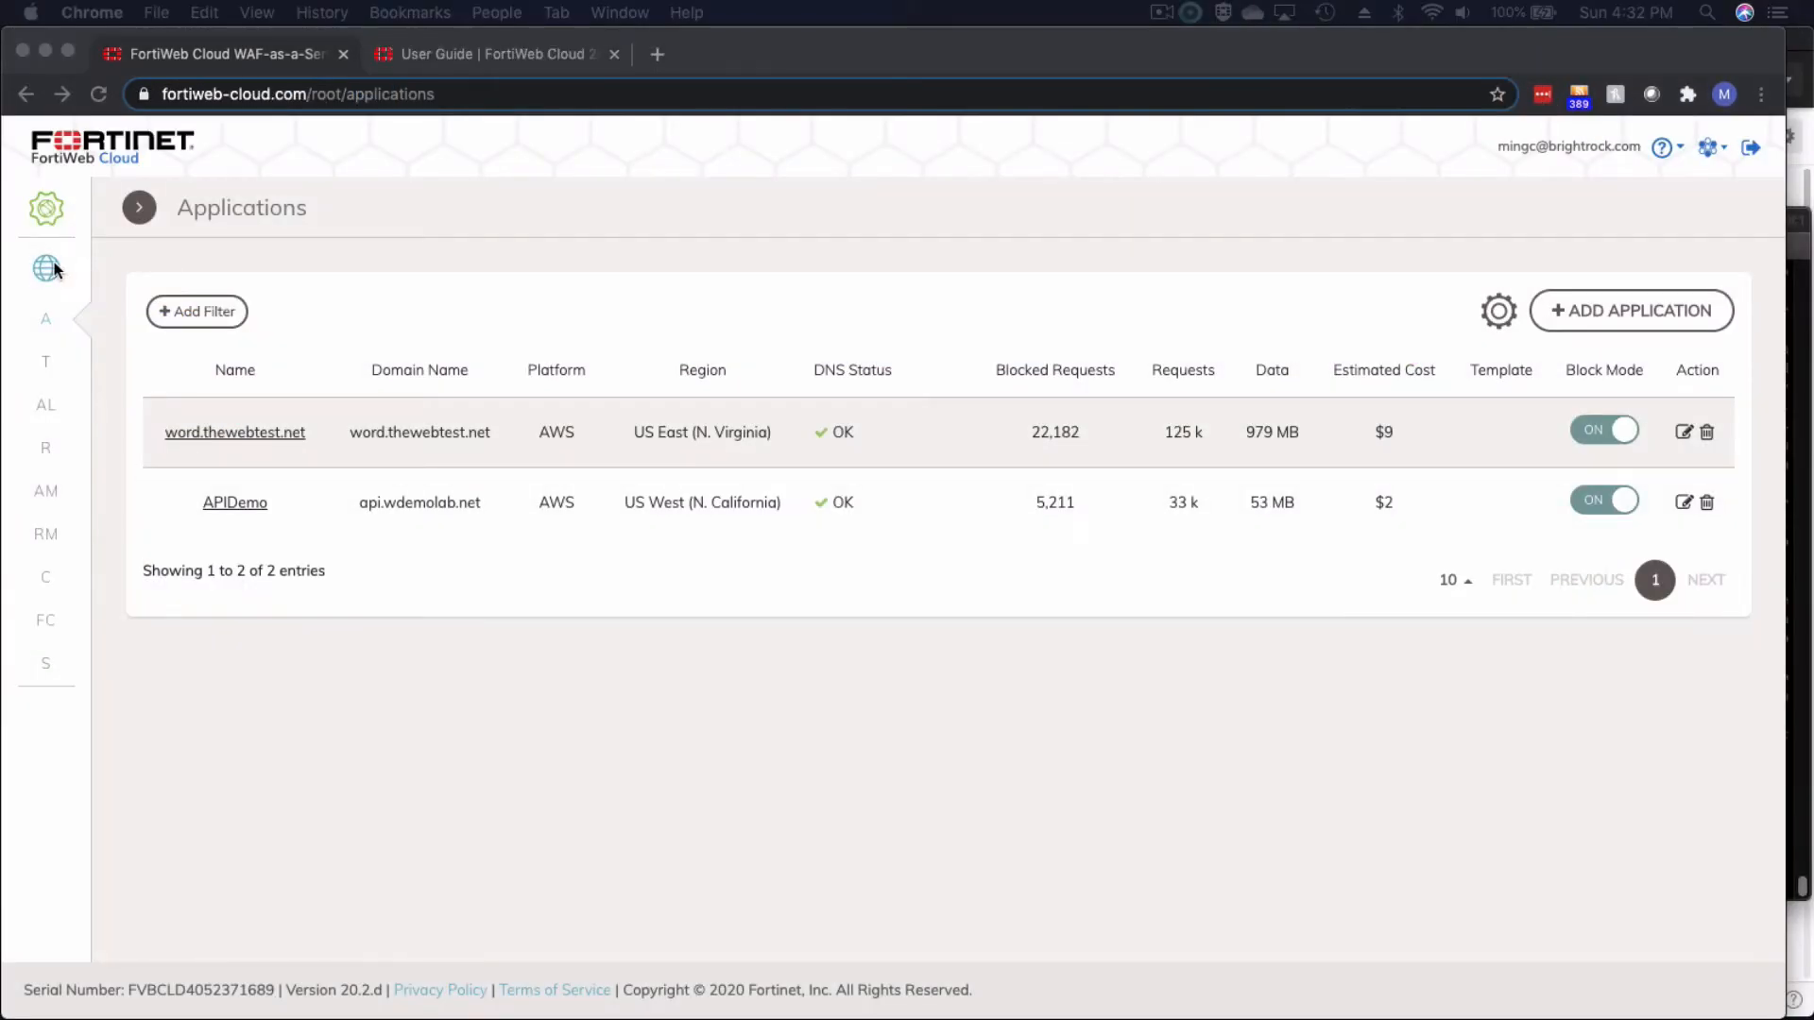
Step: Open the APIDemo dashboard and set both OWASP Top 10 Threats and Threat Level History to the last 7 days
click(49, 272)
mouse_move(49, 271)
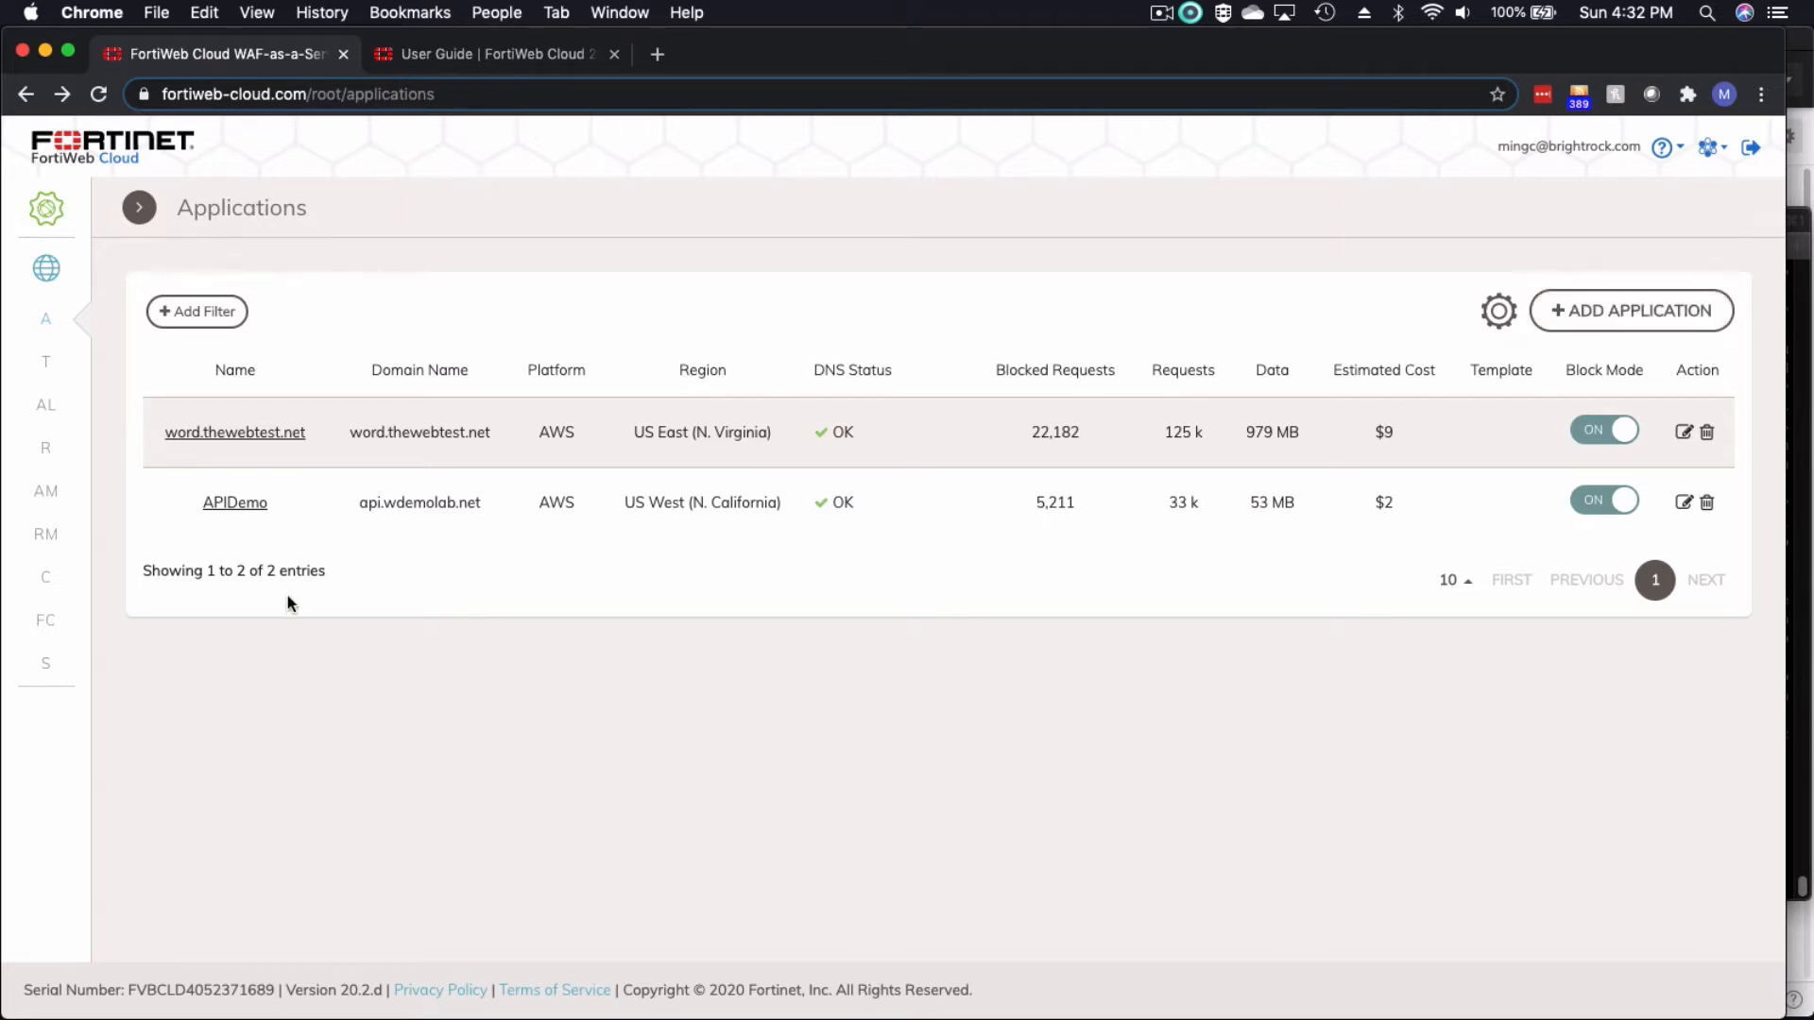
click(232, 504)
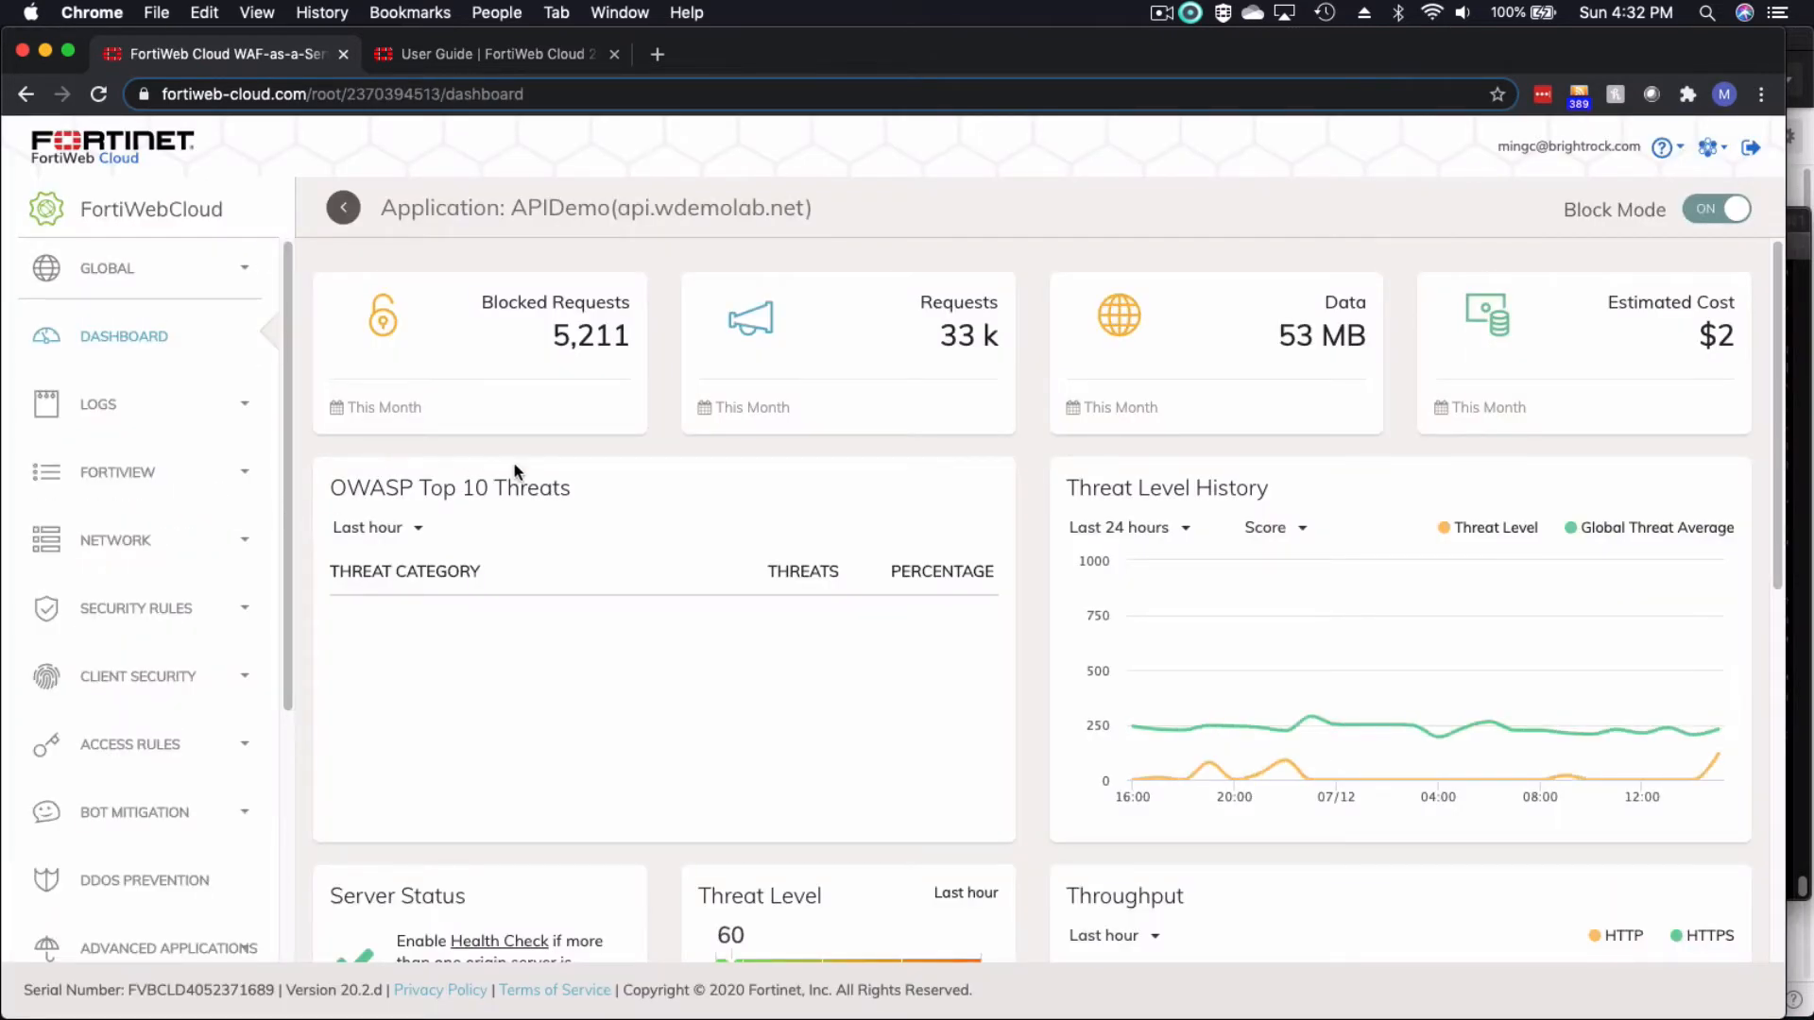
click(415, 528)
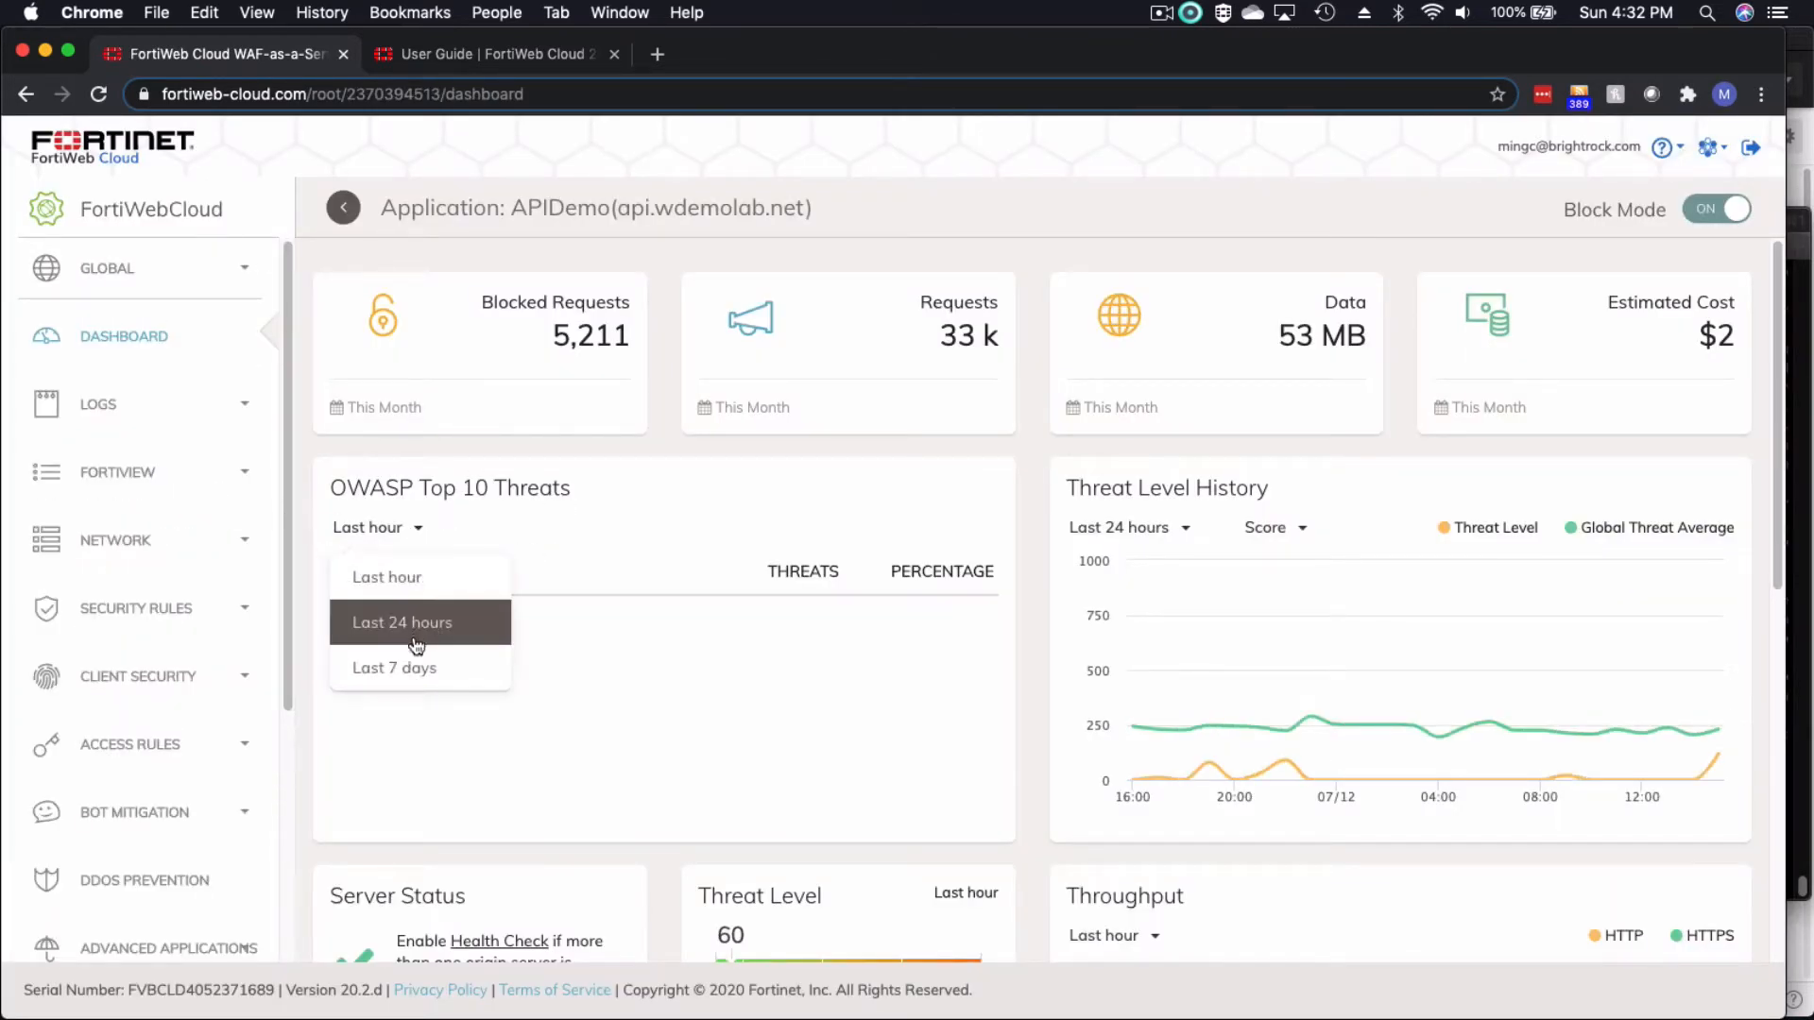
click(401, 671)
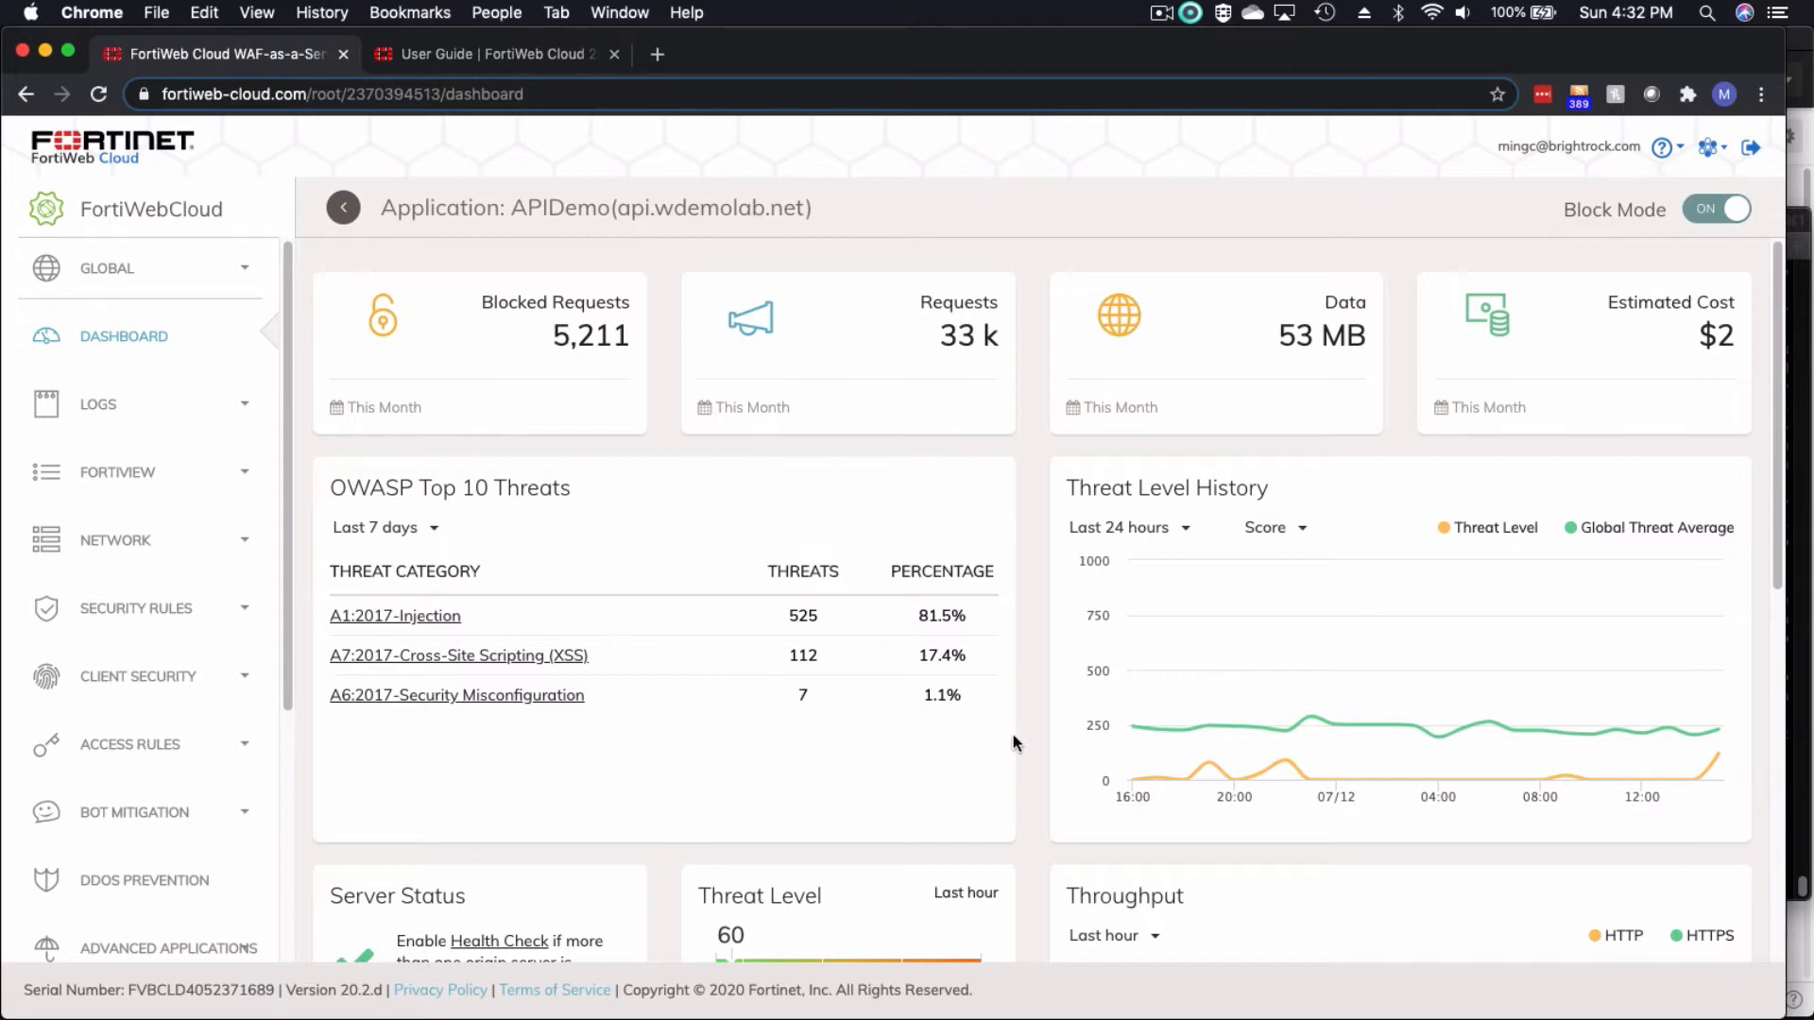
click(1136, 537)
click(1134, 621)
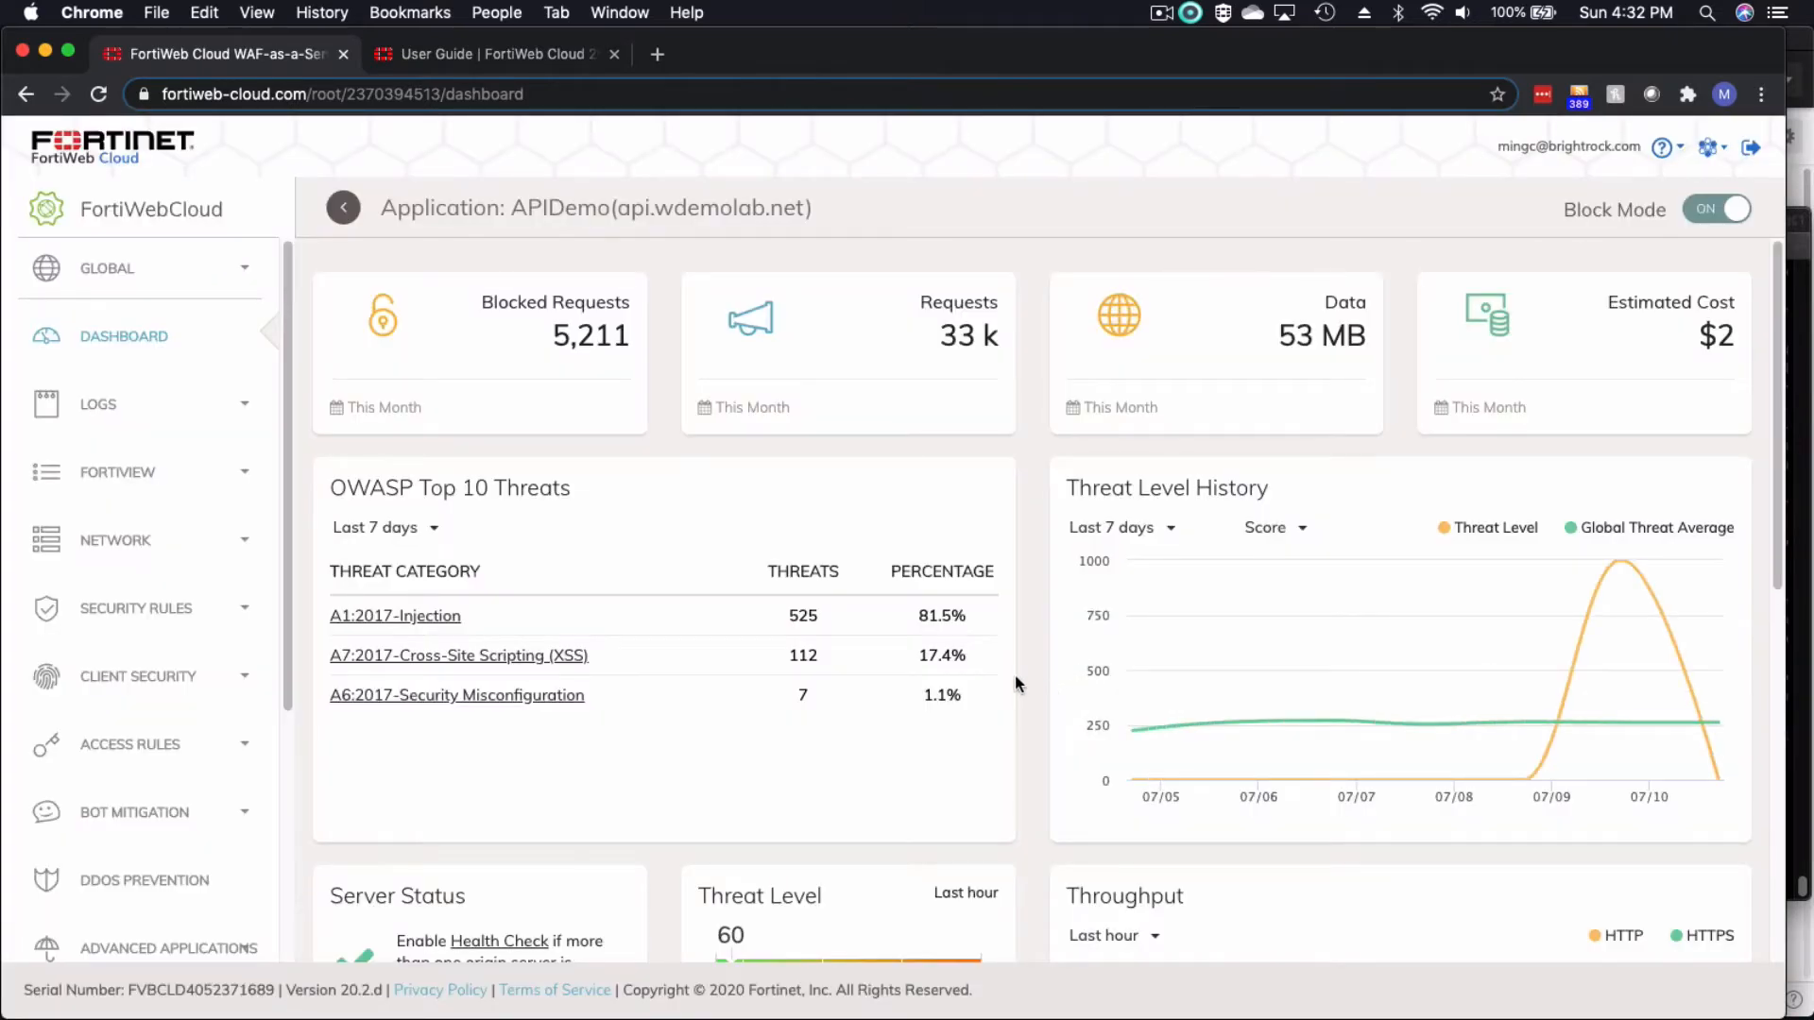
Step: Review the dashboard's server status, threat level, throughput, incoming requests and subscription services
scroll(1014, 674, down, 5)
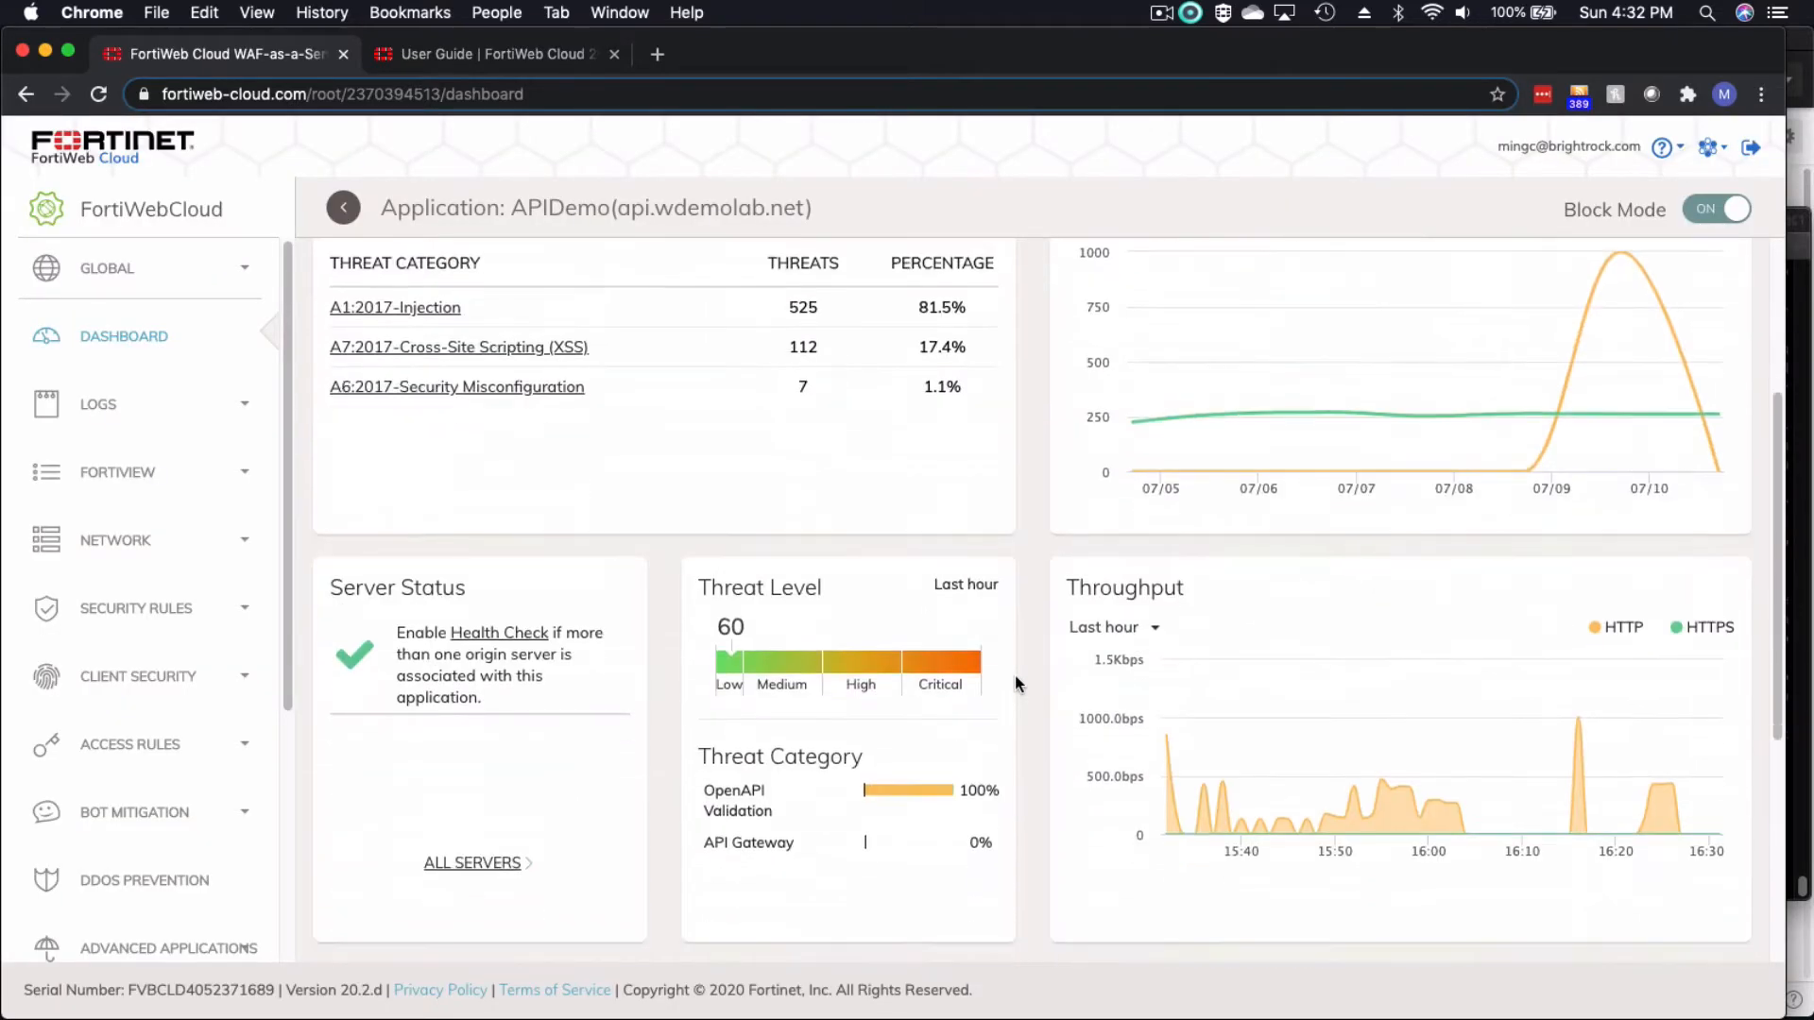
scroll(1015, 682, down, 2)
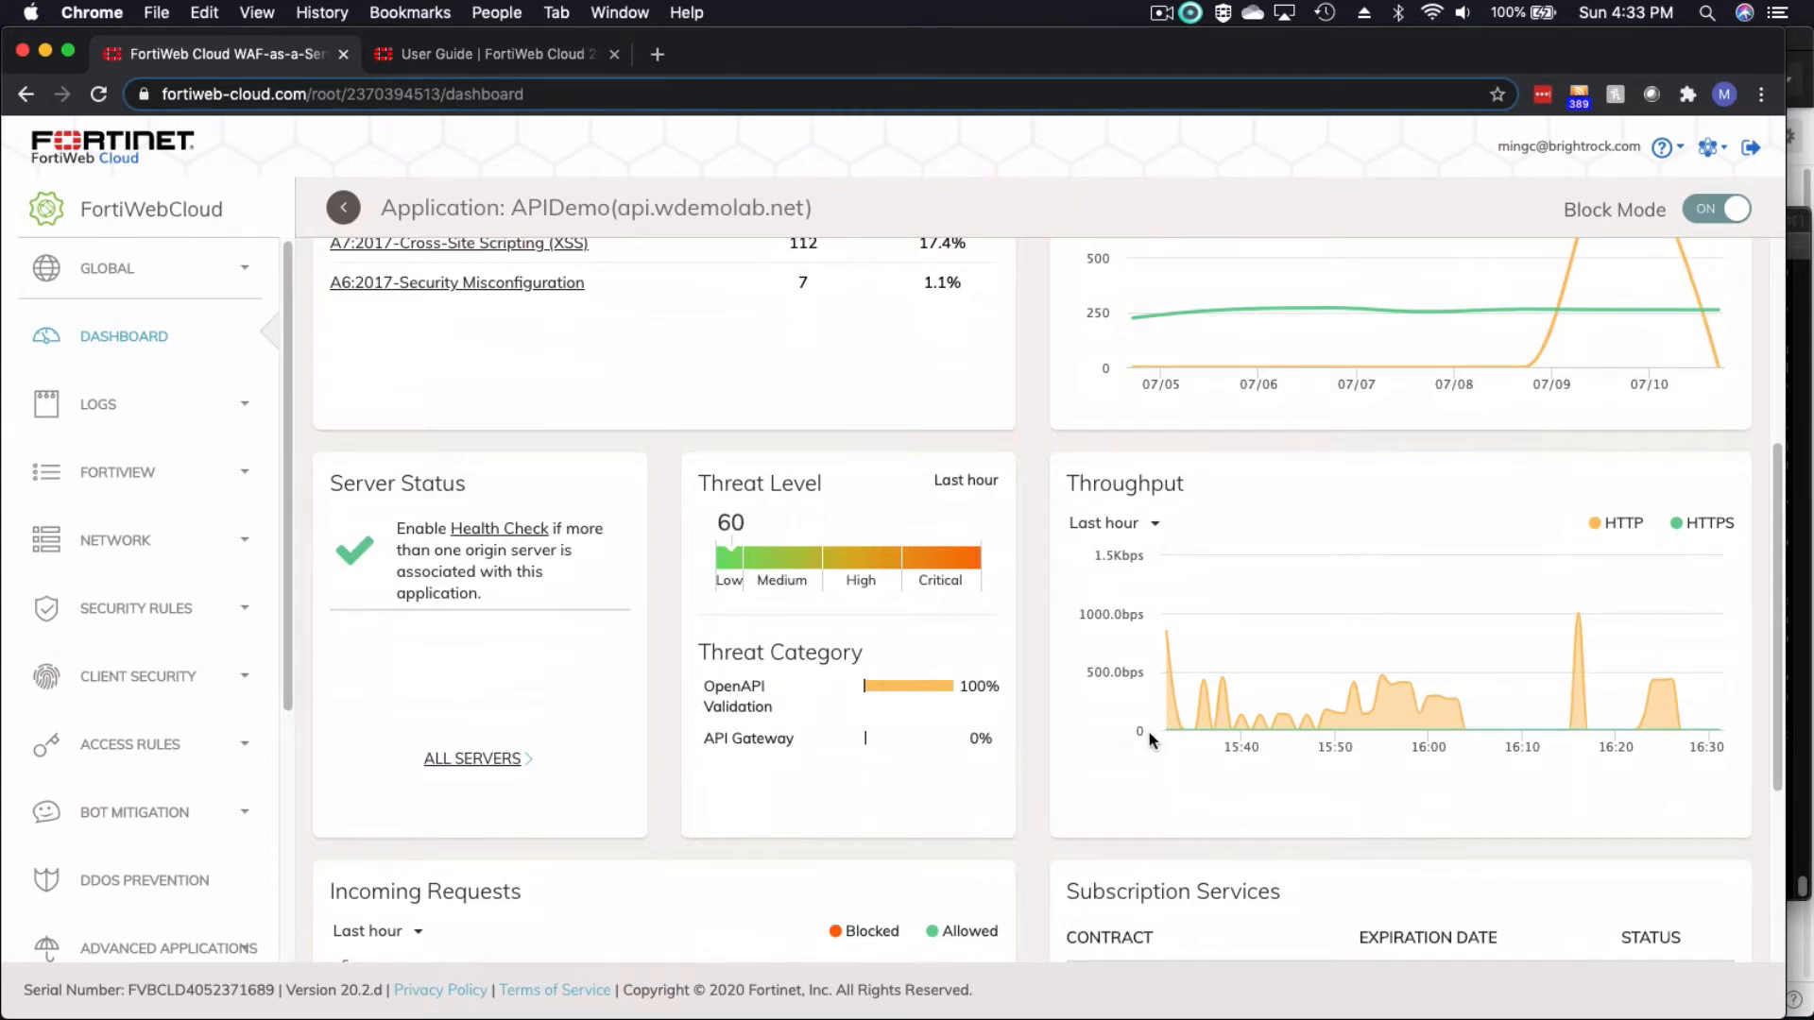
scroll(1033, 773, down, 5)
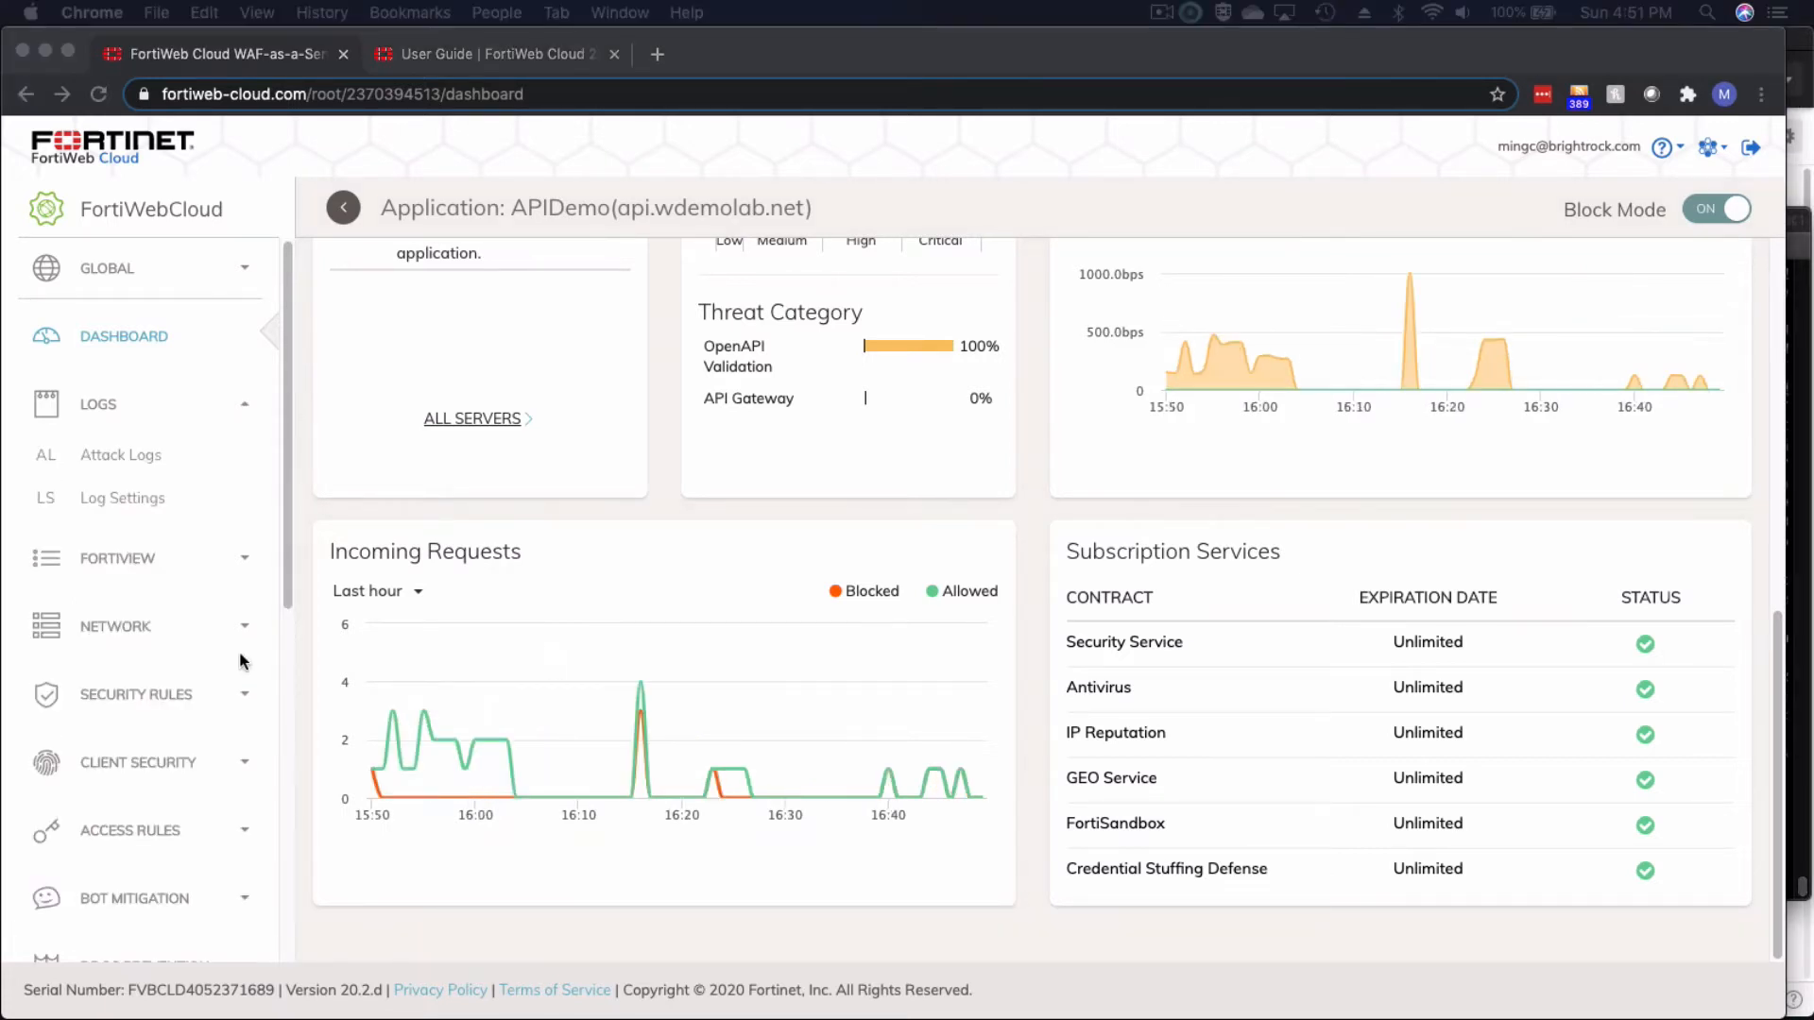
Step: Open OpenAPI Validation and inspect the petId parameter in the Swagger Pet ID rule's validation file, then return to the rule list
scroll(240, 661, down, 6)
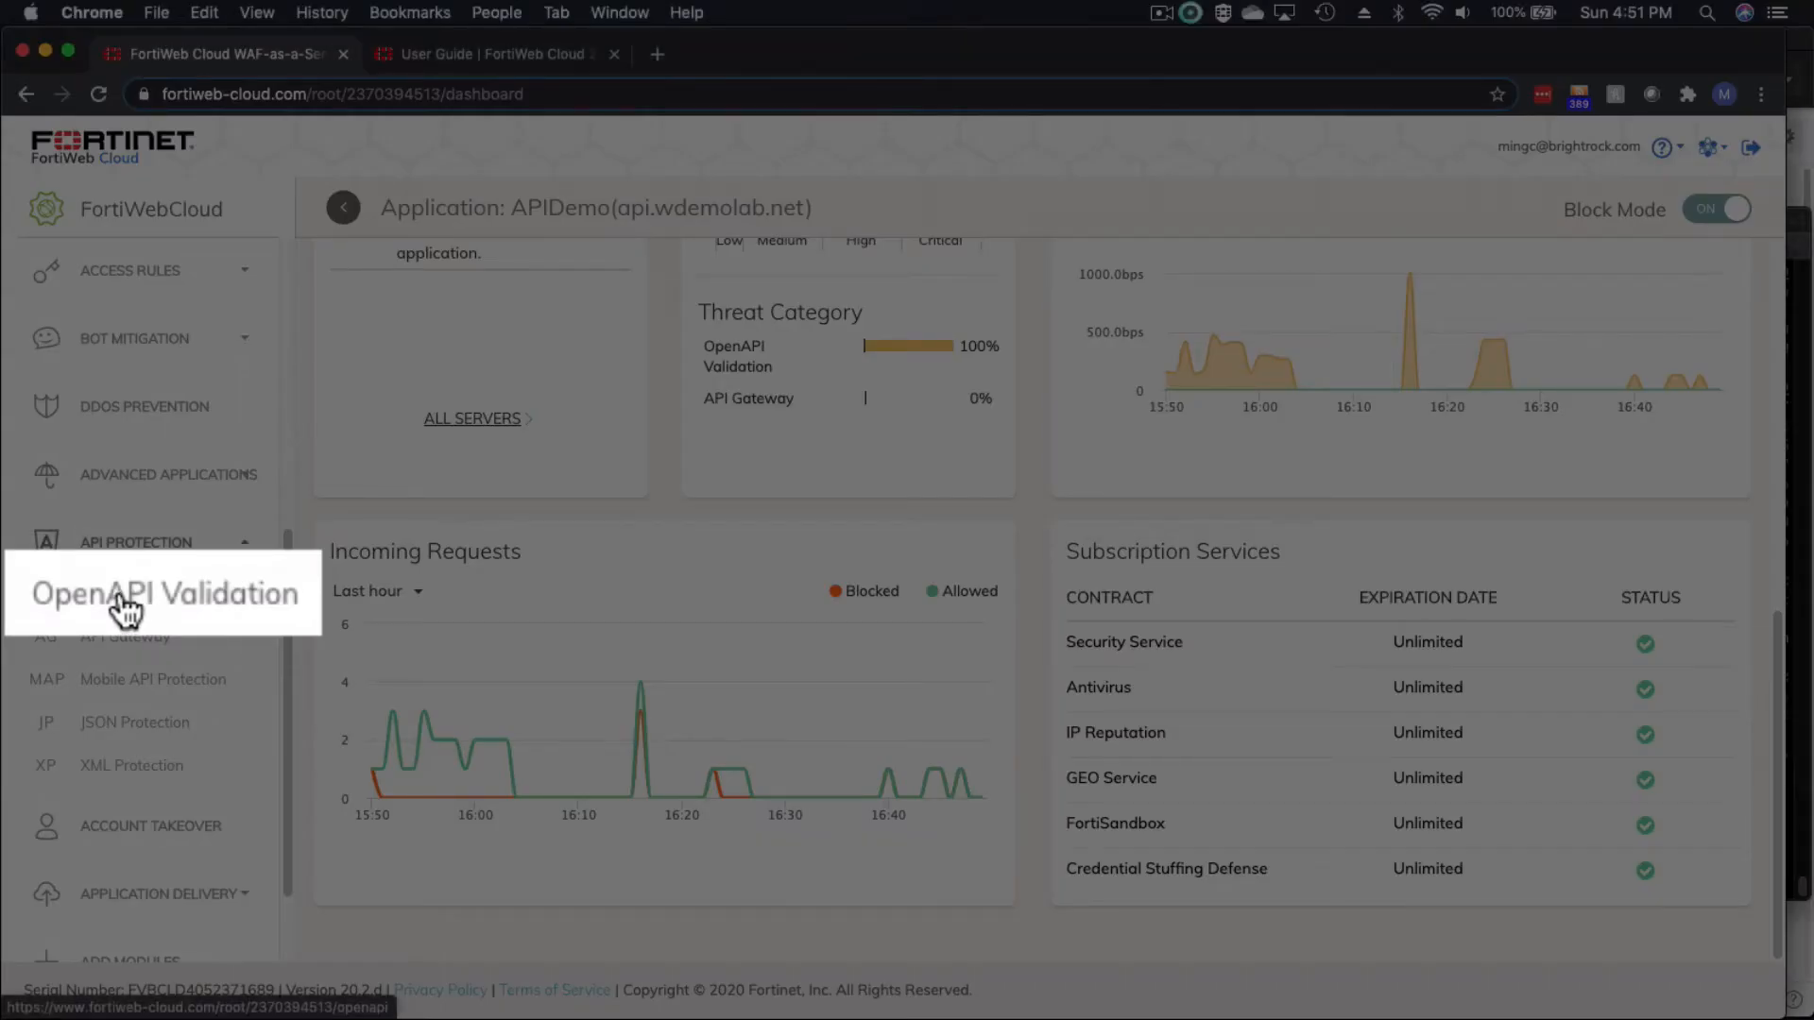
click(142, 592)
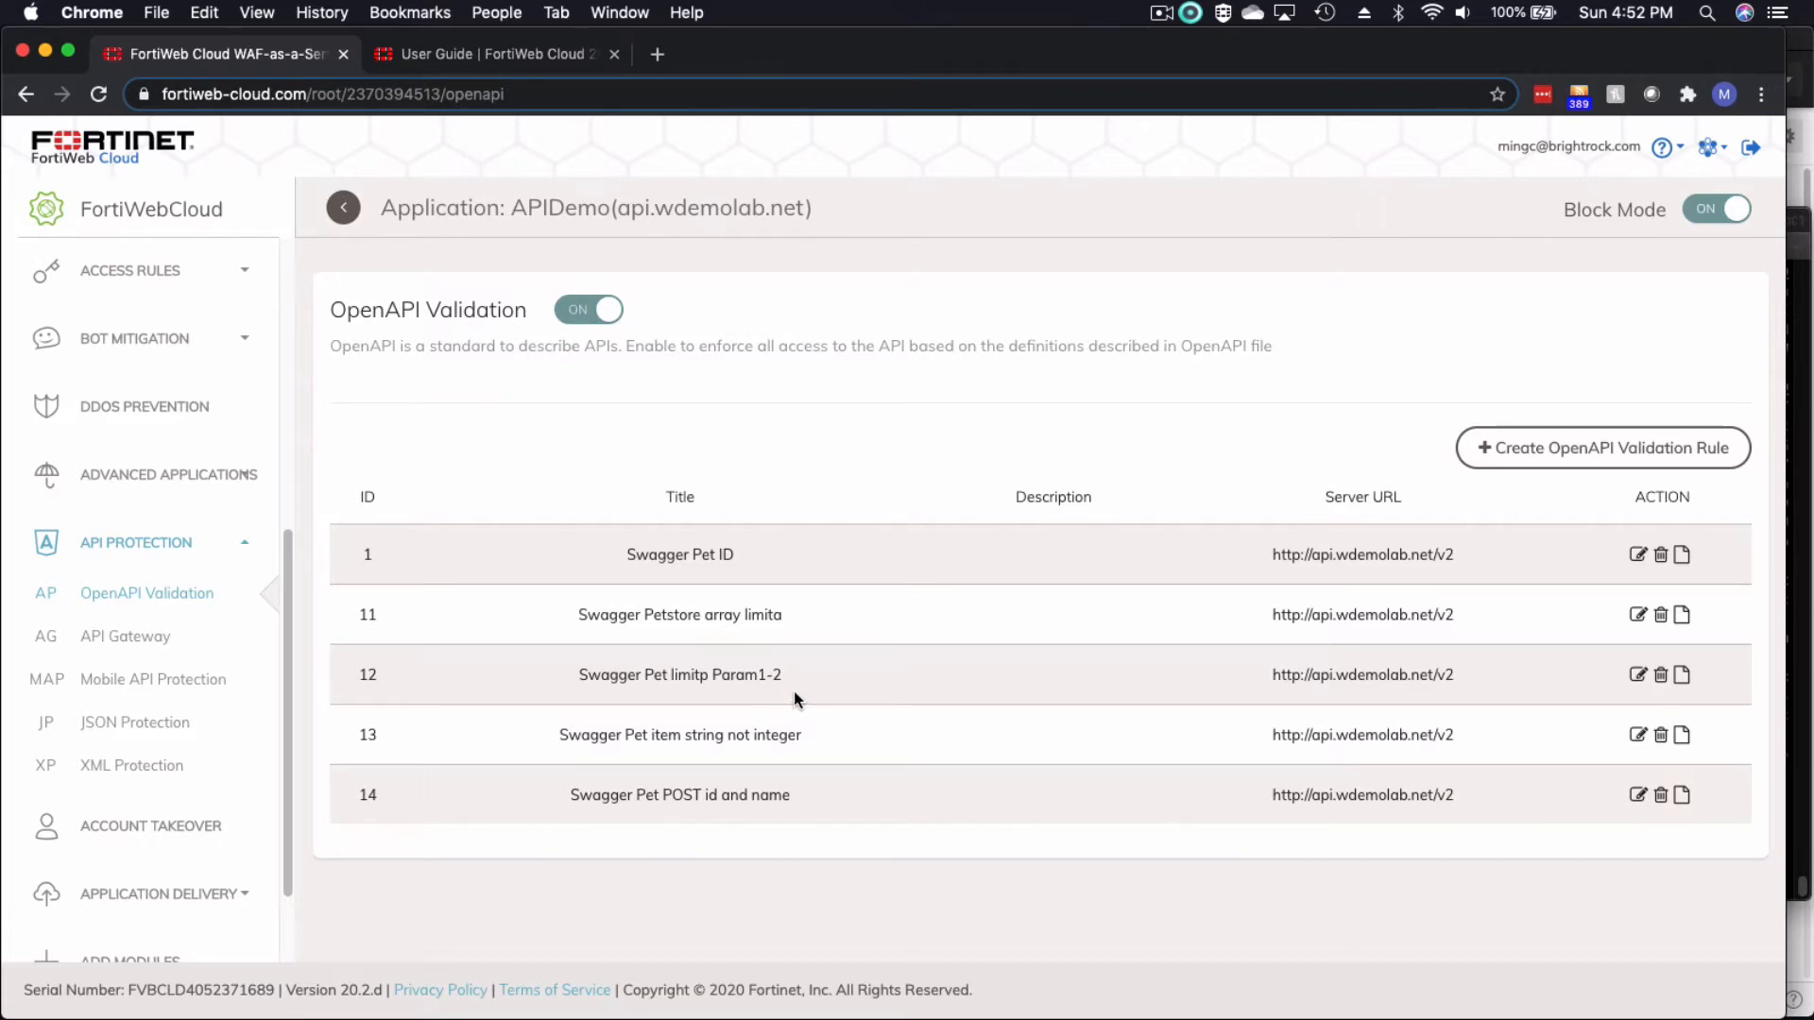
click(1682, 557)
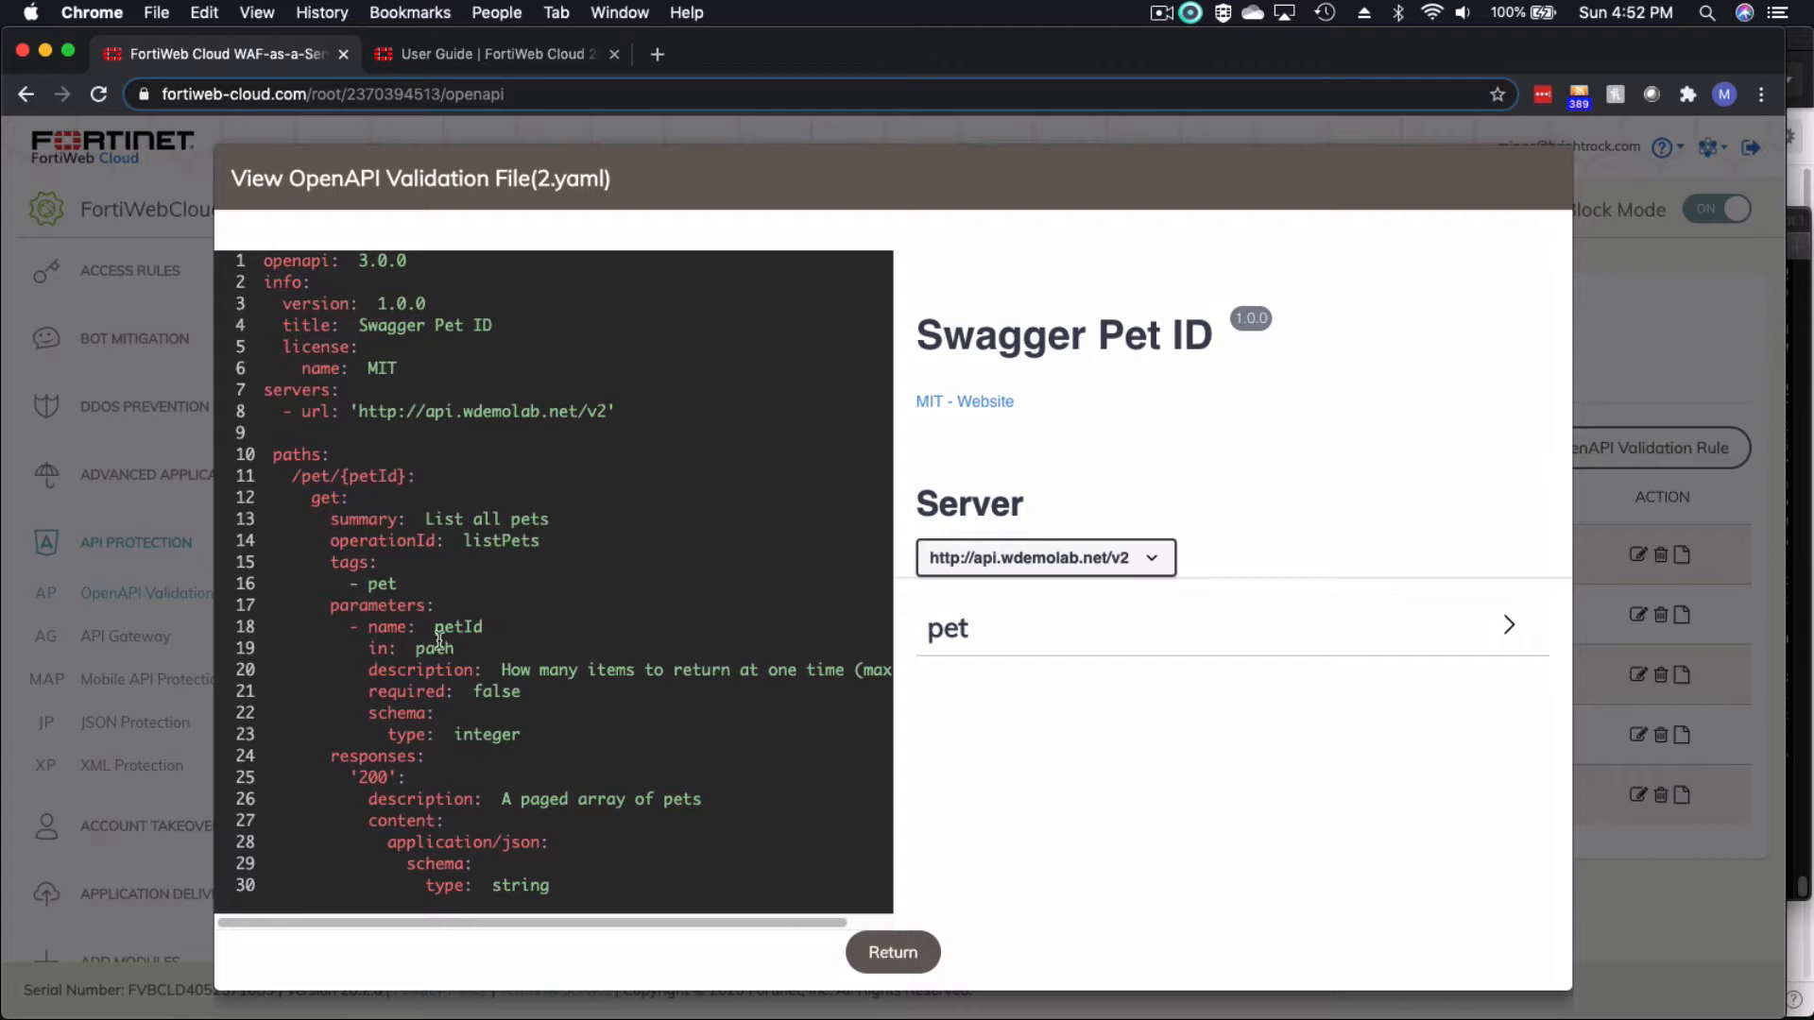
drag(416, 649, 454, 649)
click(906, 956)
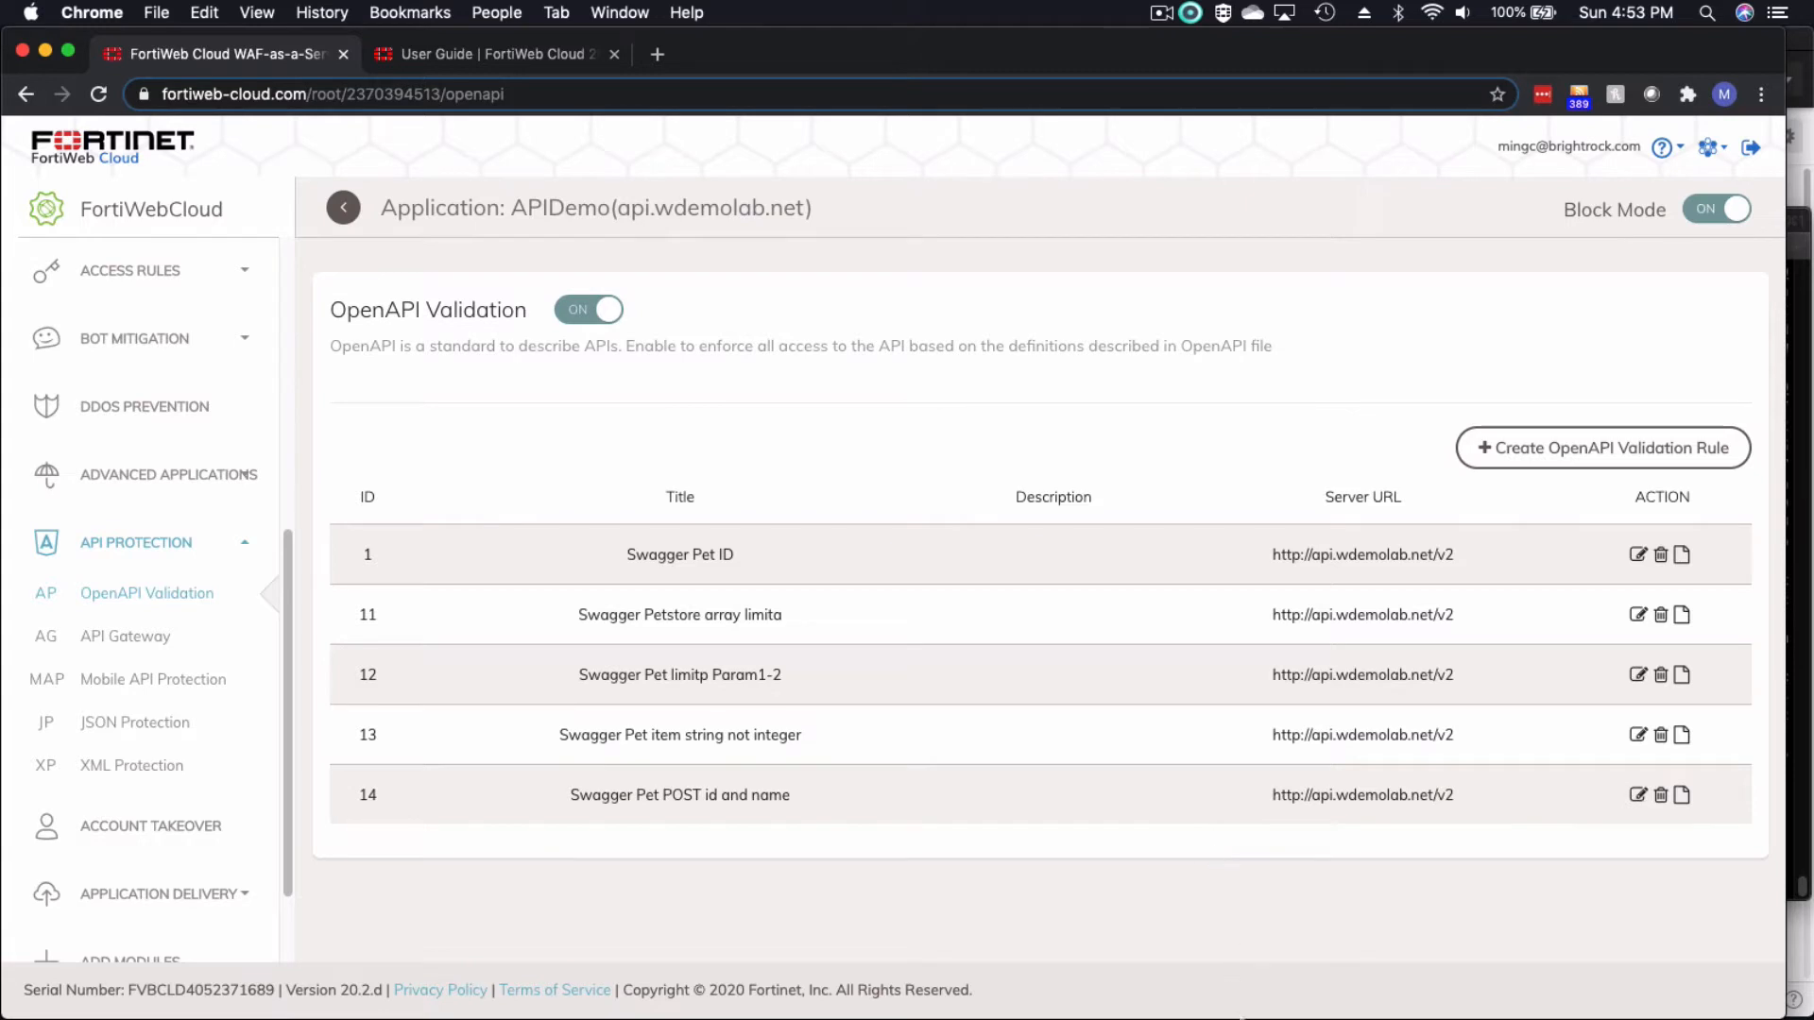
Step: Switch to the iTerm2 terminal and clear its screen
click(1798, 290)
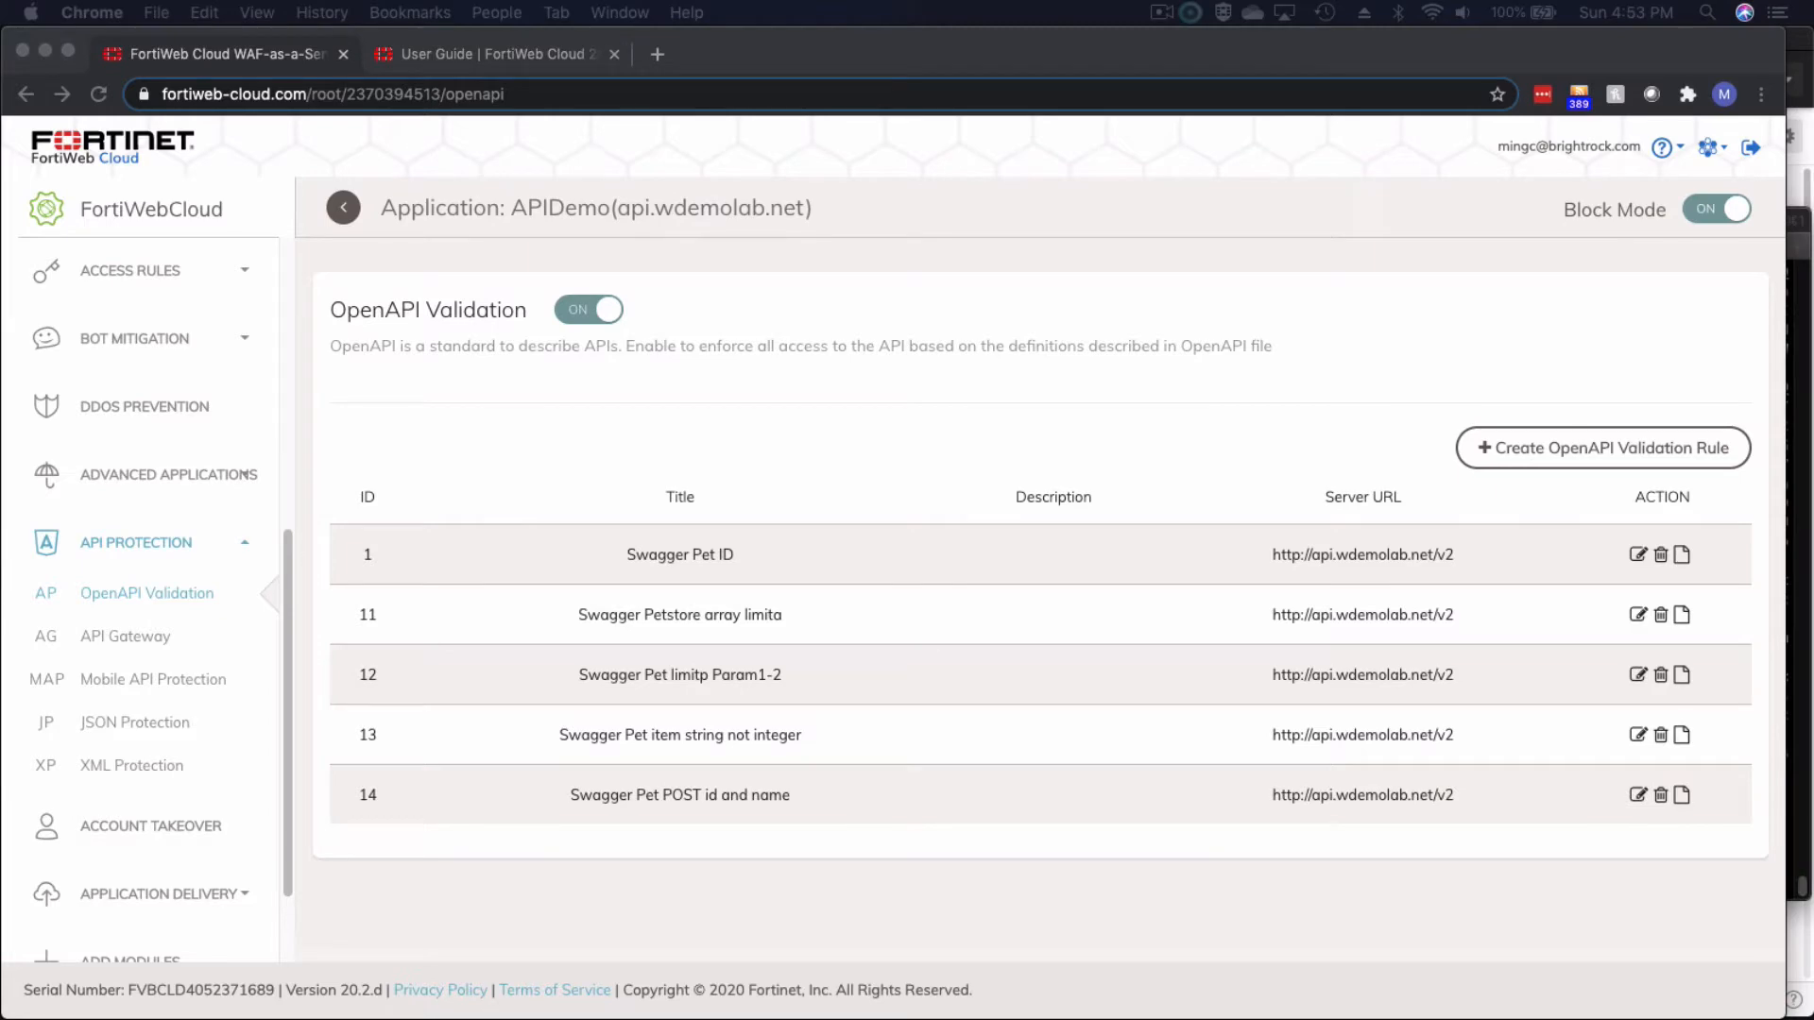
click(1797, 327)
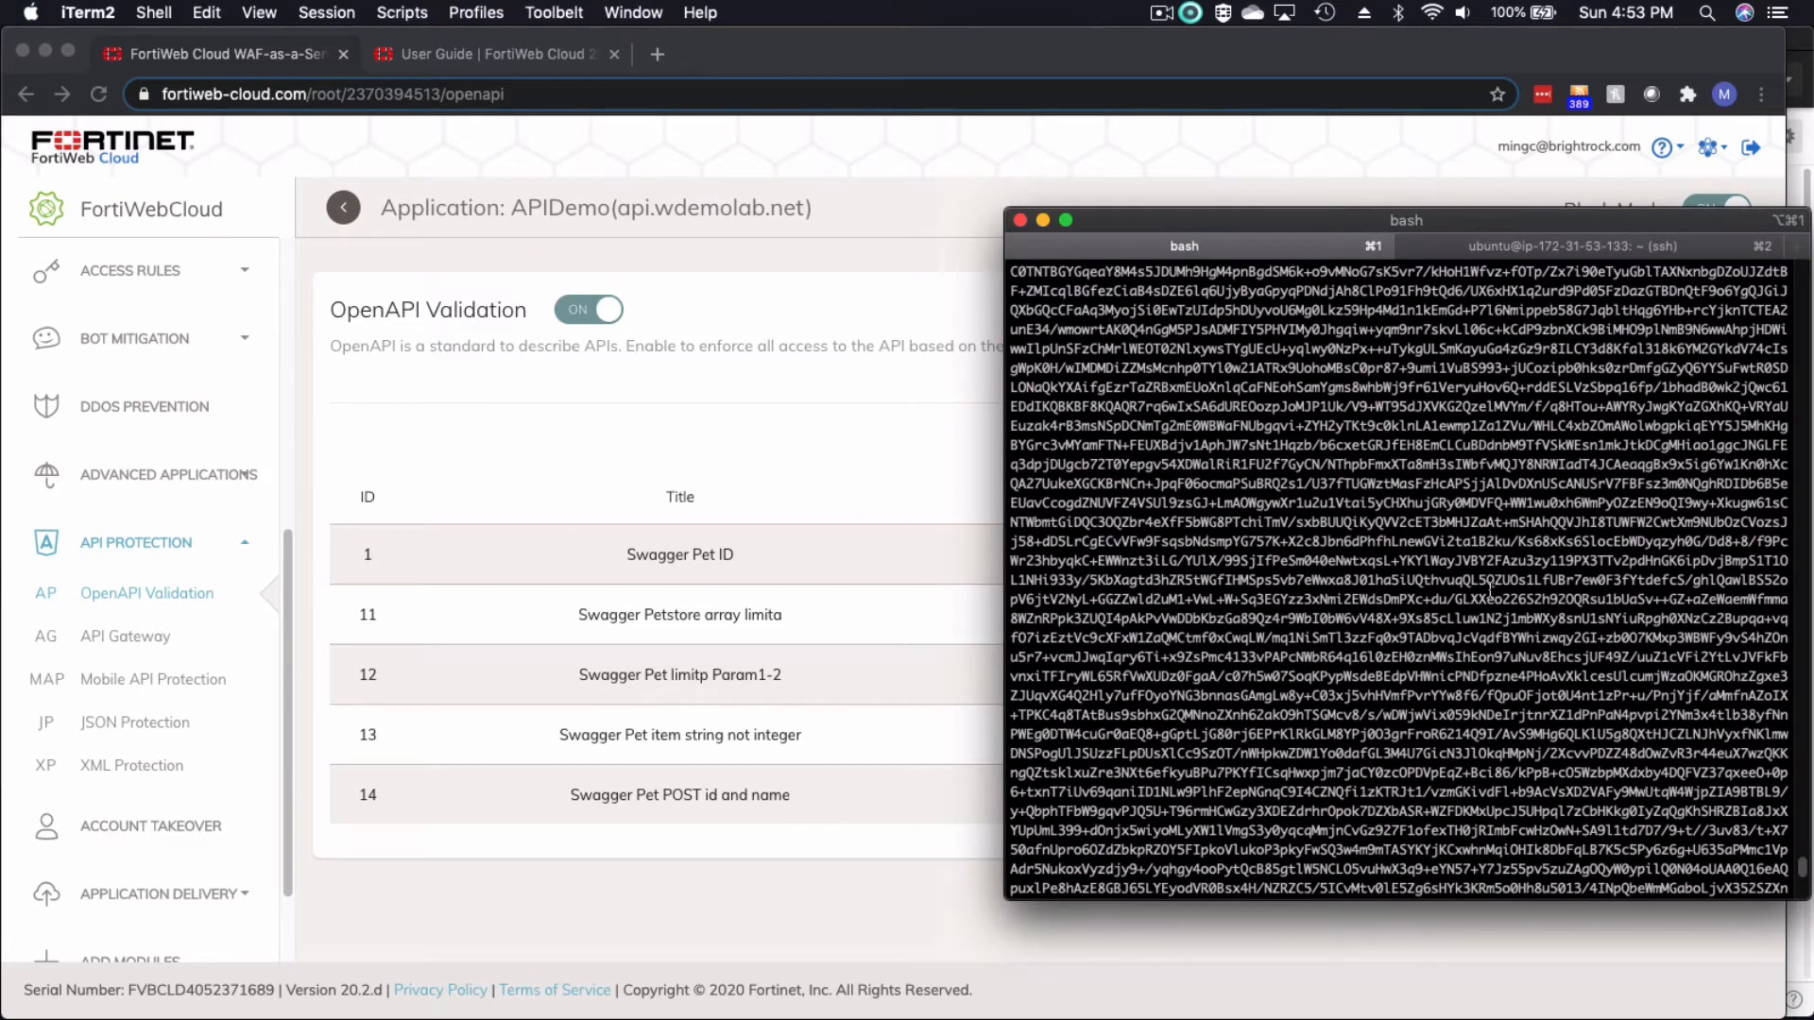
key(Return)
key(Return)
key(Return)
key(Return)
key(Return)
key(ctrl+l)
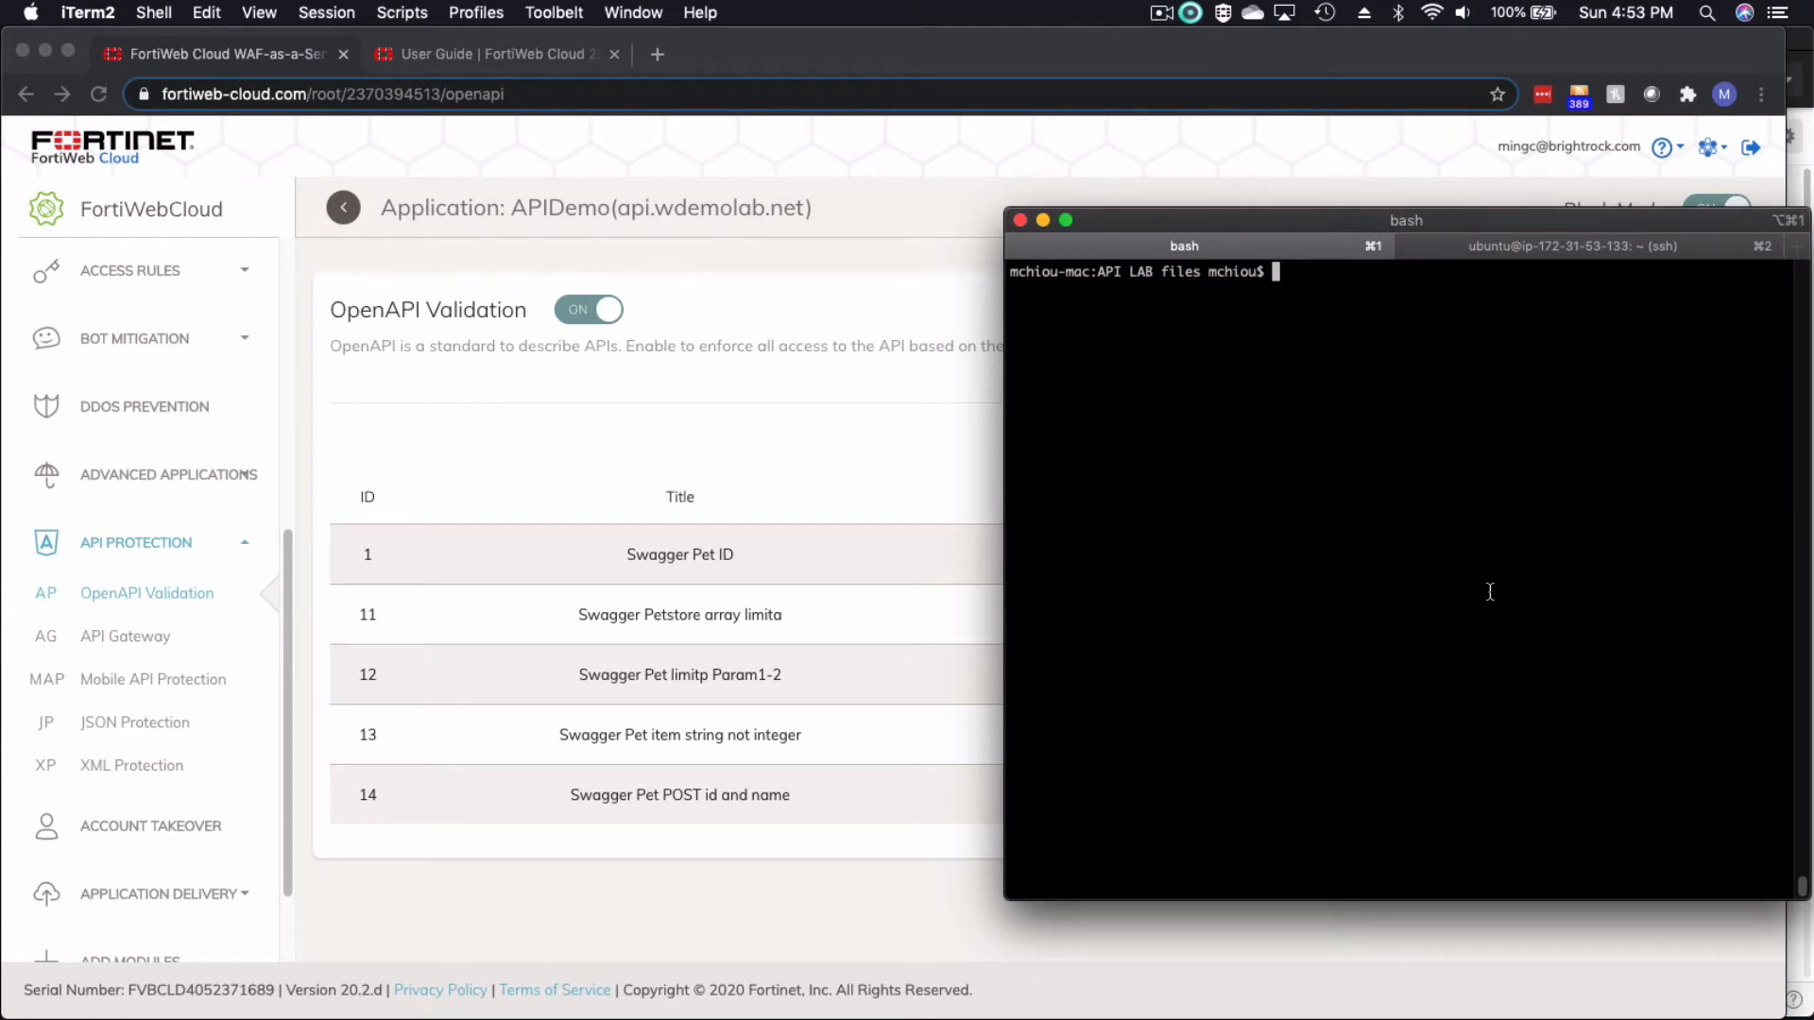
text(curl -X GET http://api.wdemolab.net/v2/pet/example -H "accept: application/json")
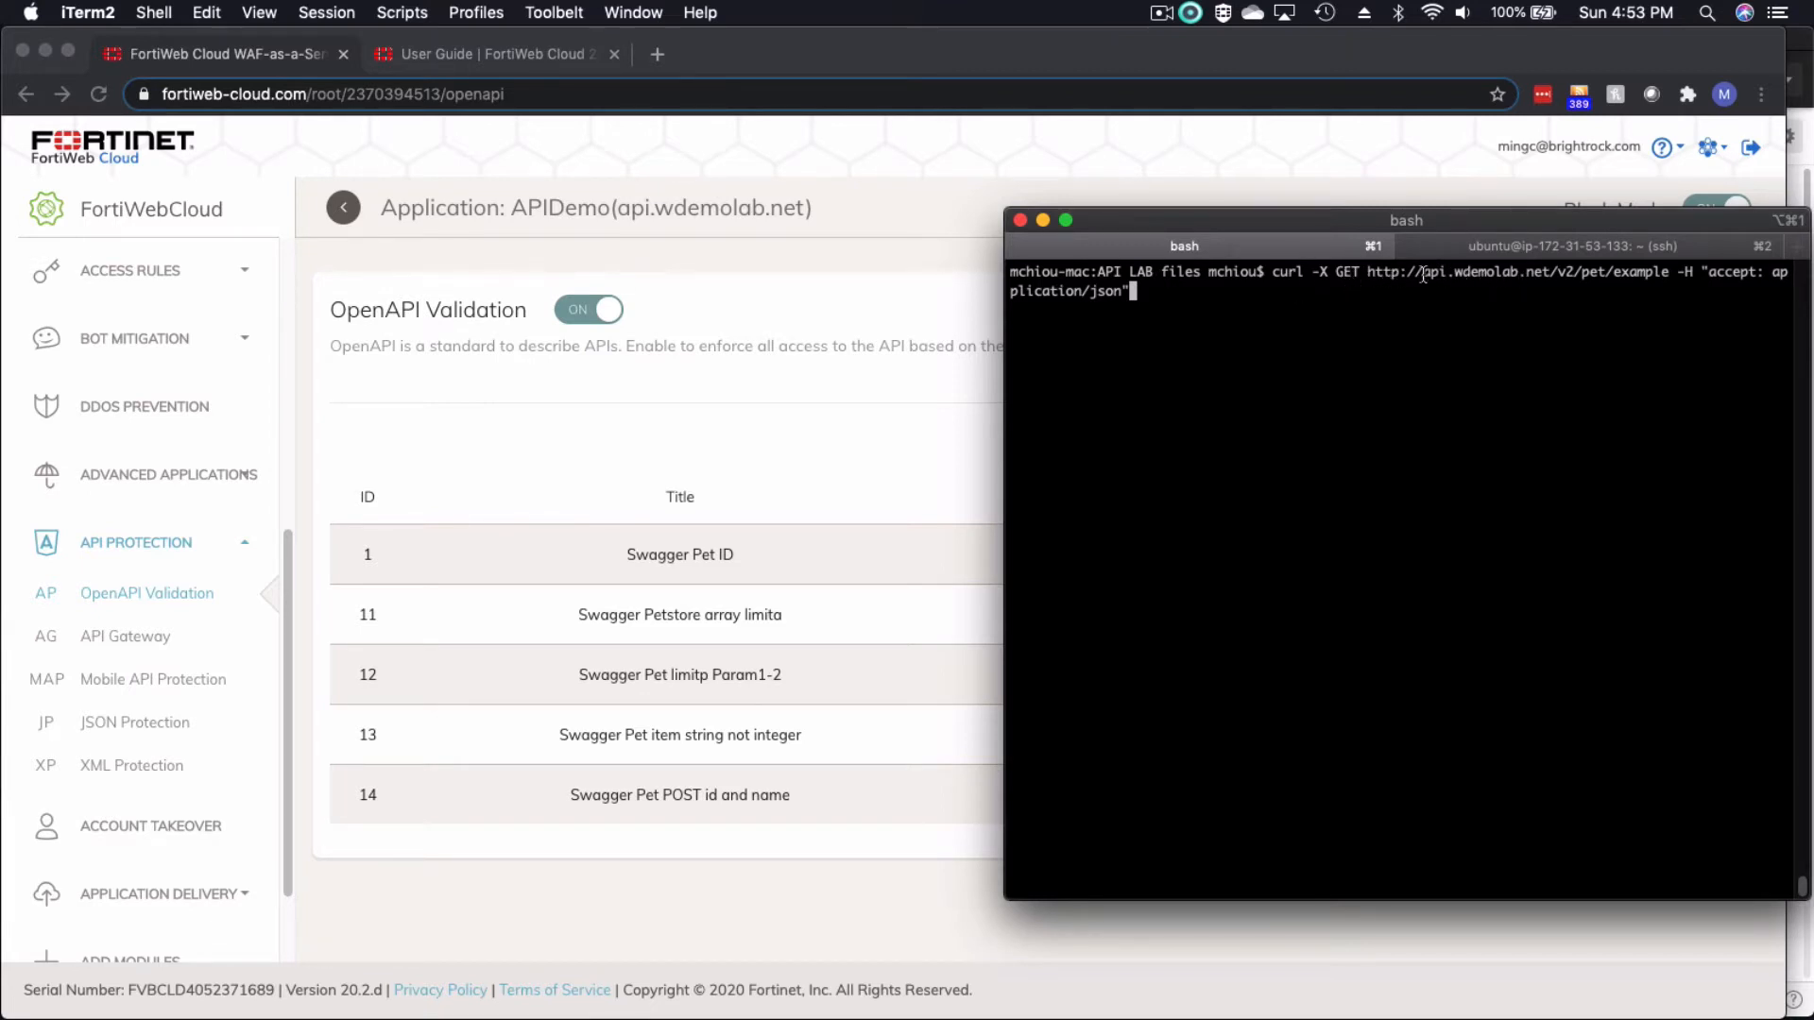
drag(1423, 273, 1660, 277)
drag(1620, 275, 1637, 275)
key(Return)
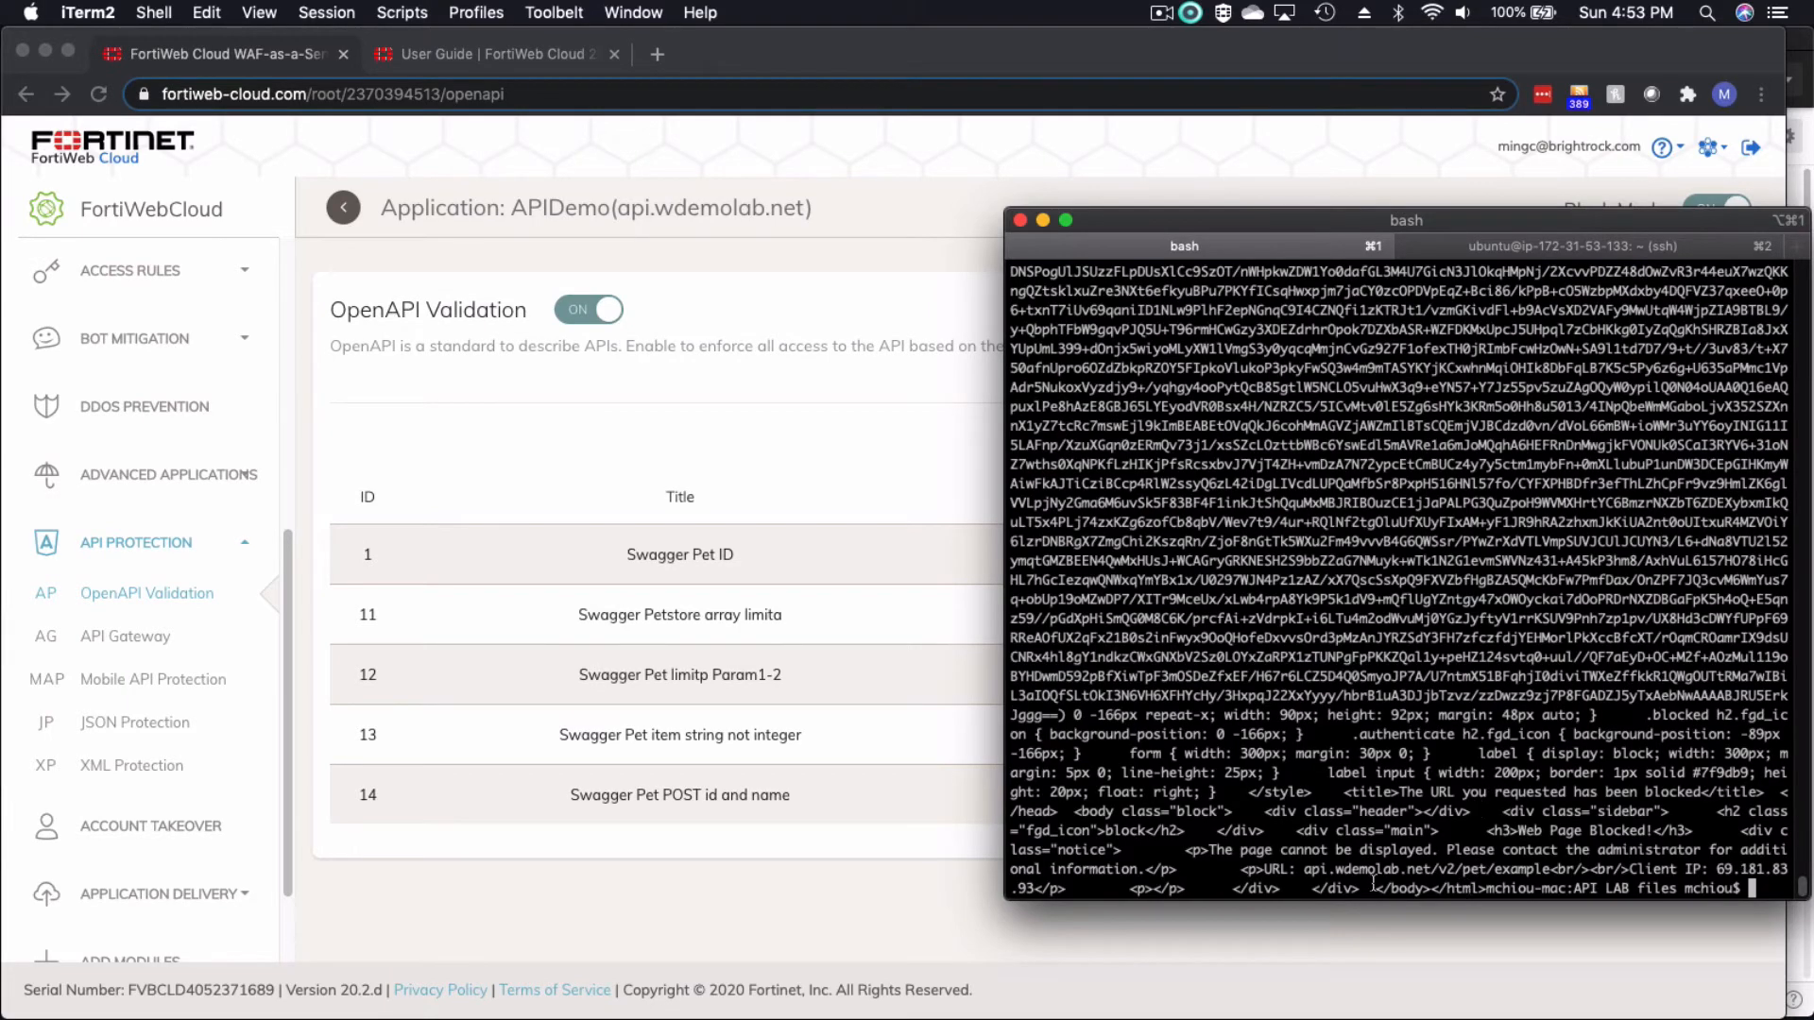
Step: Highlight the page title and notice text in the request's HTML response and add blank prompt lines below it
drag(1399, 791, 1702, 791)
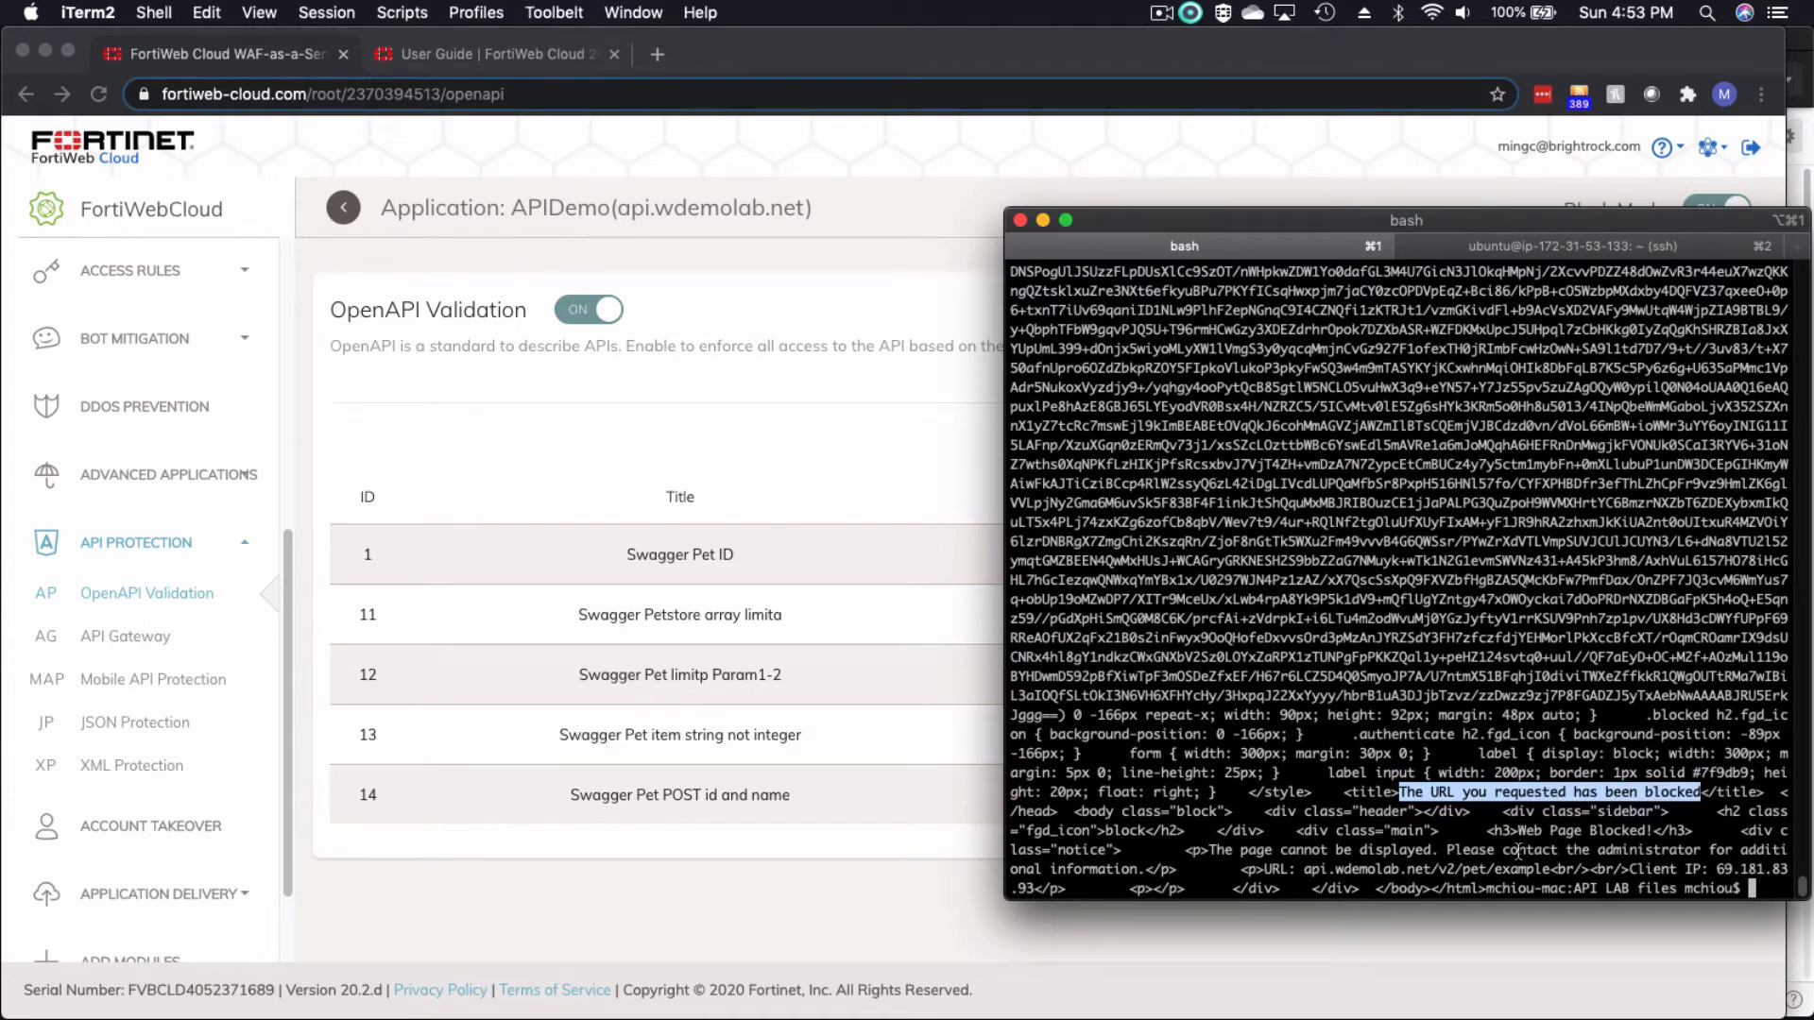
drag(1210, 849, 1442, 849)
key(Return)
key(Return)
key(Return)
key(Return)
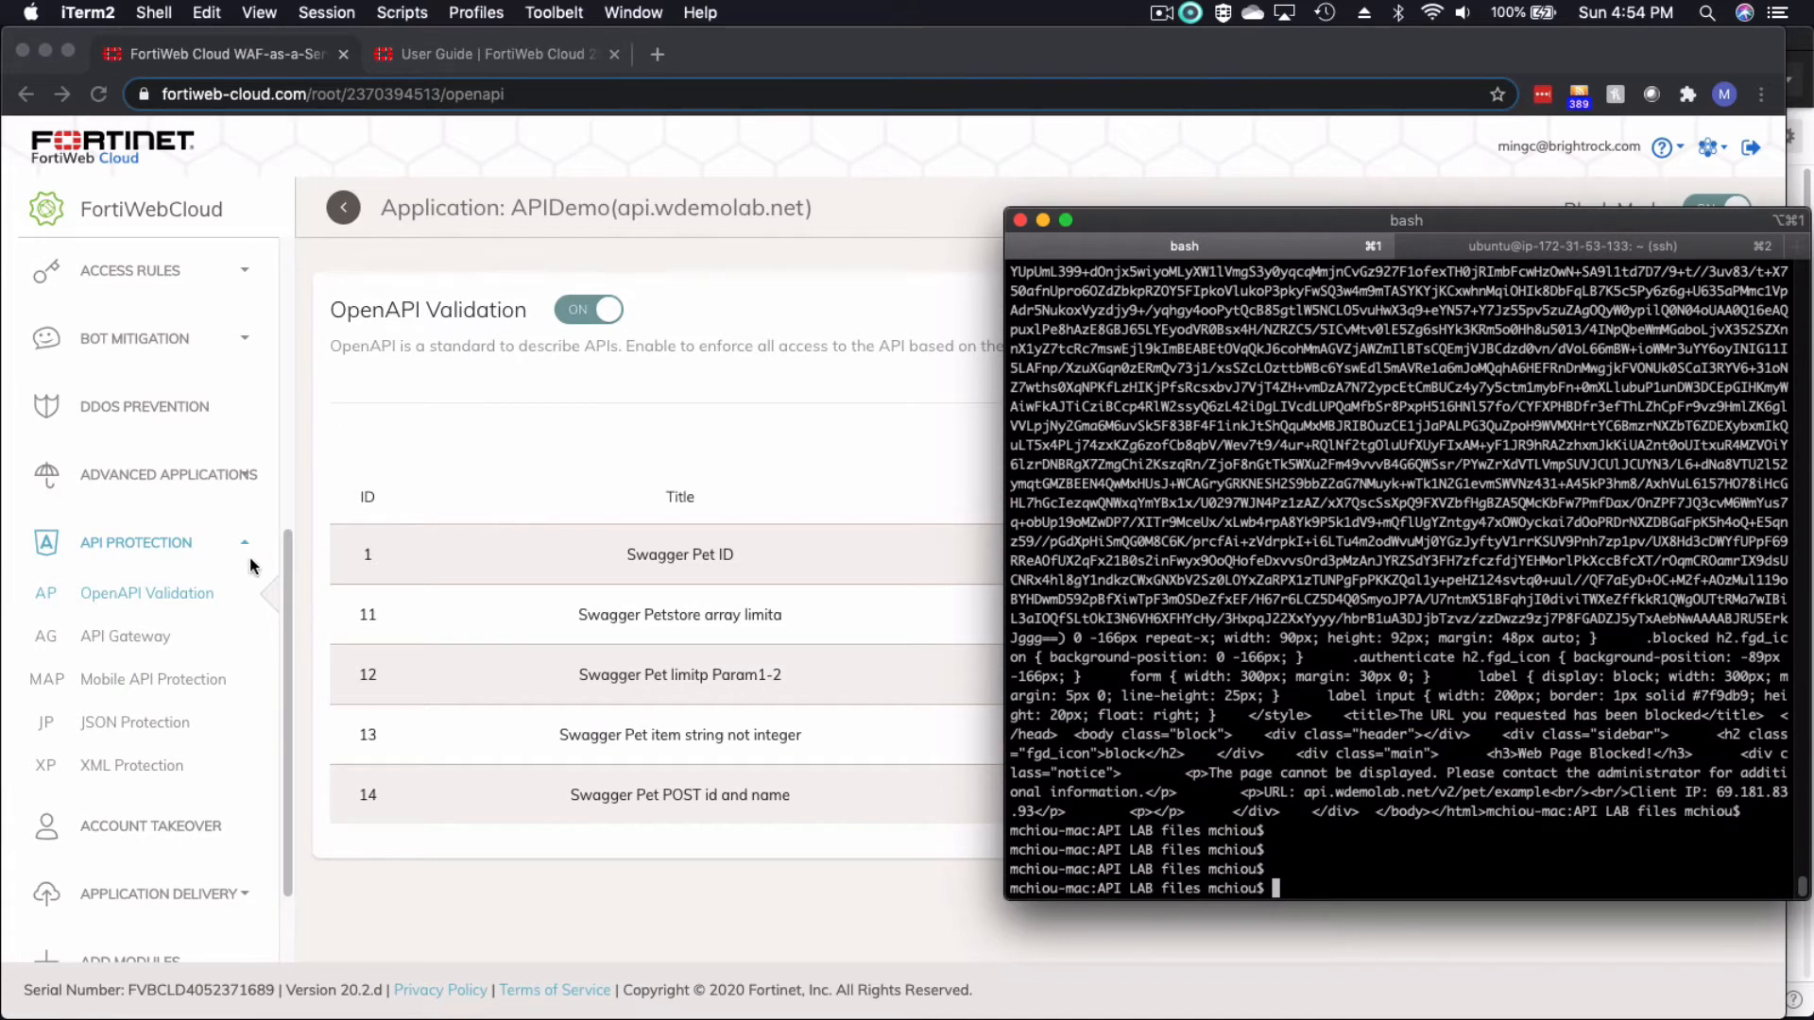
Step: Switch to Chrome, open APIDemo's Attack Logs and reload the list
click(428, 458)
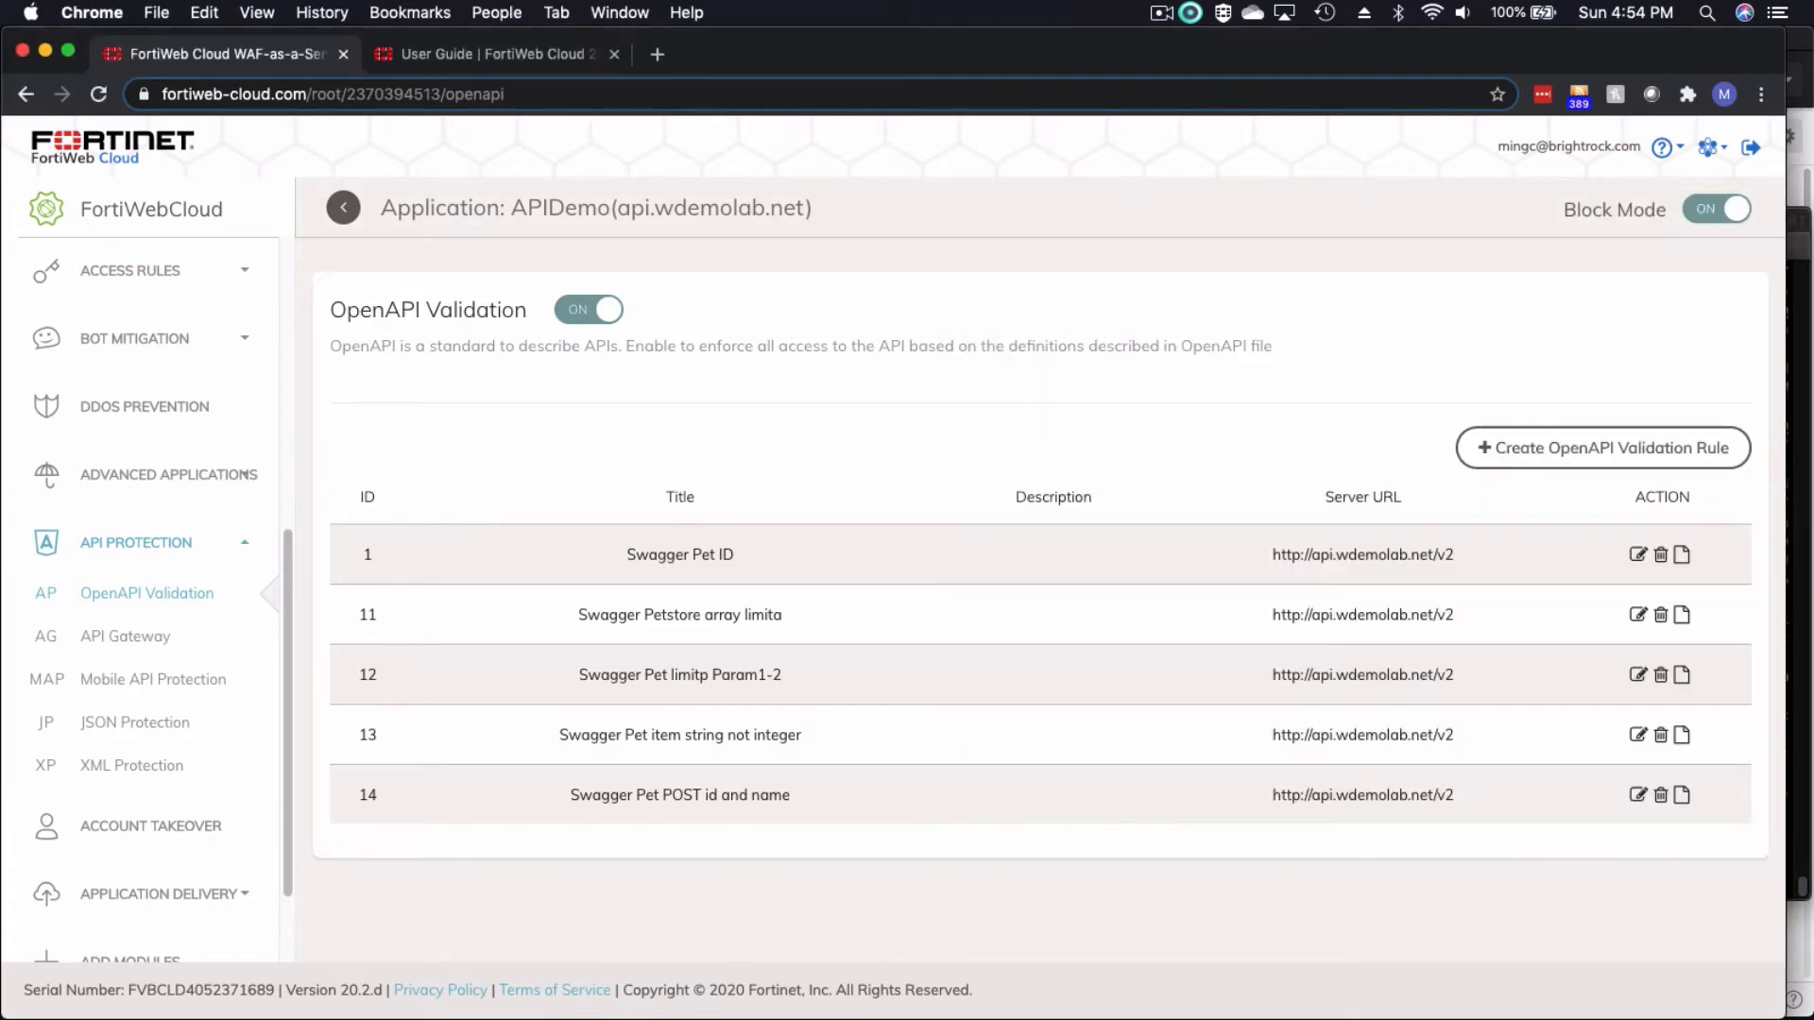
scroll(142, 546, up, 6)
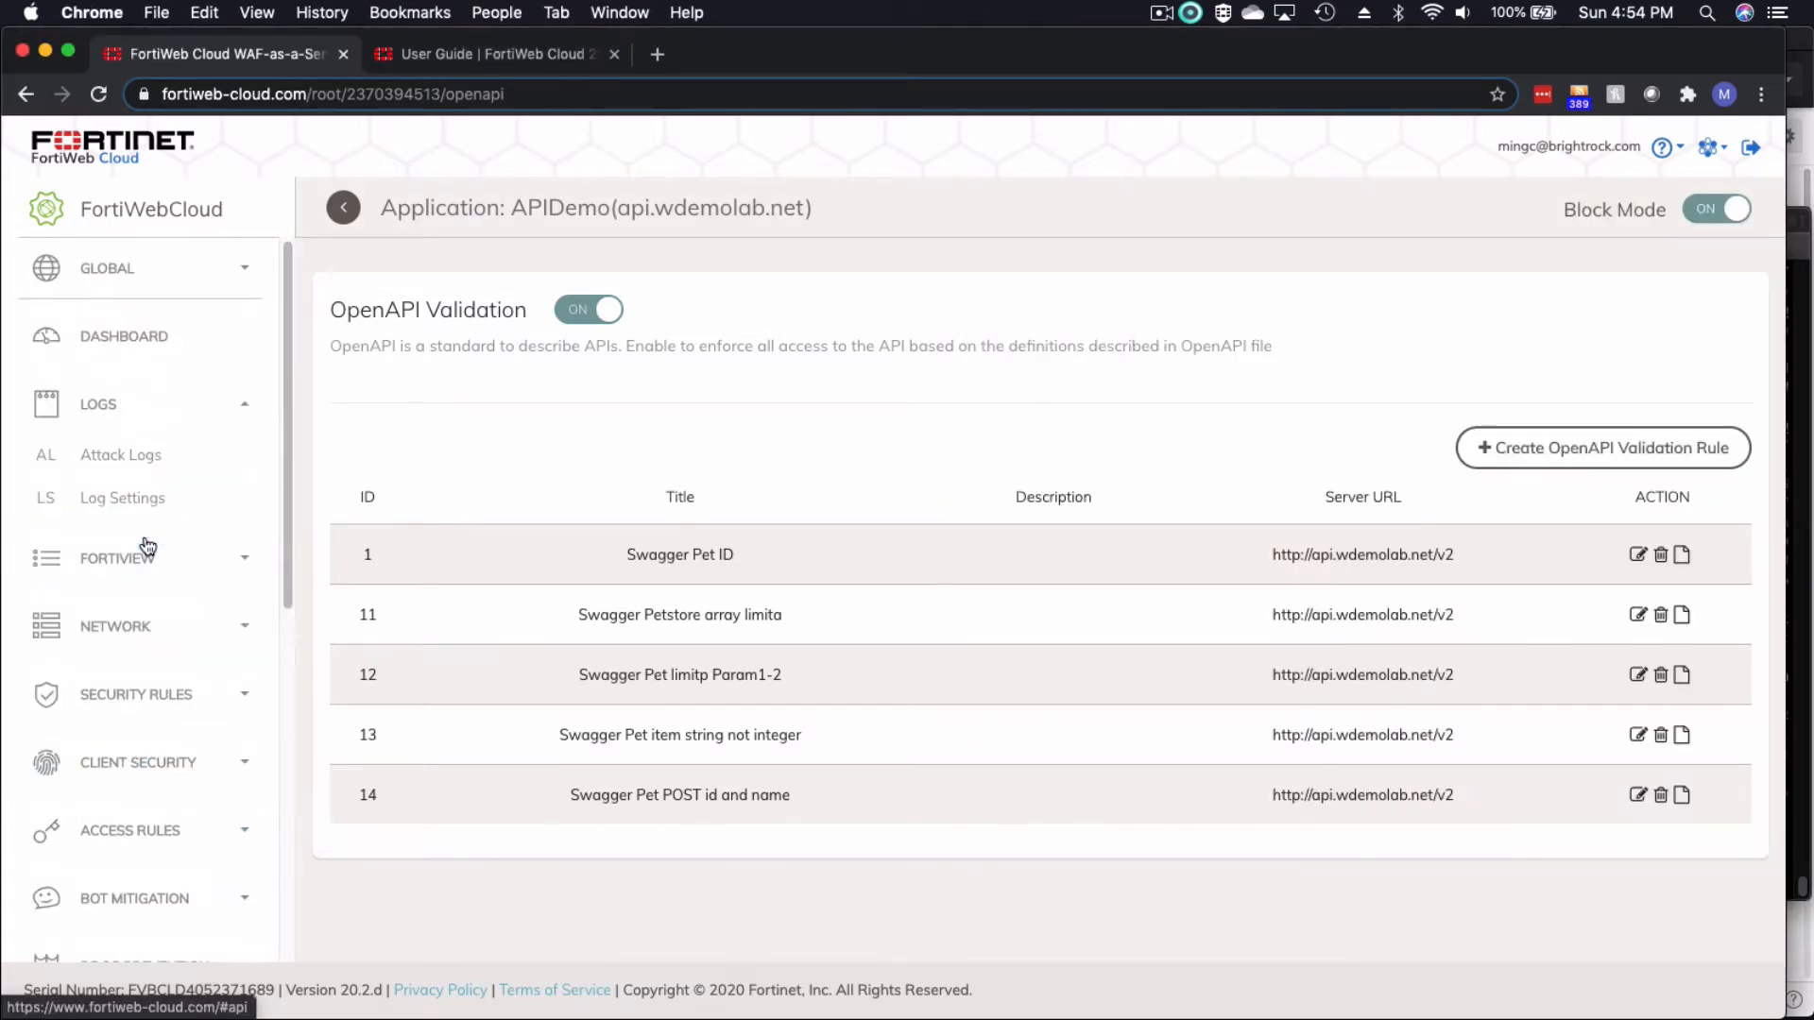
click(121, 458)
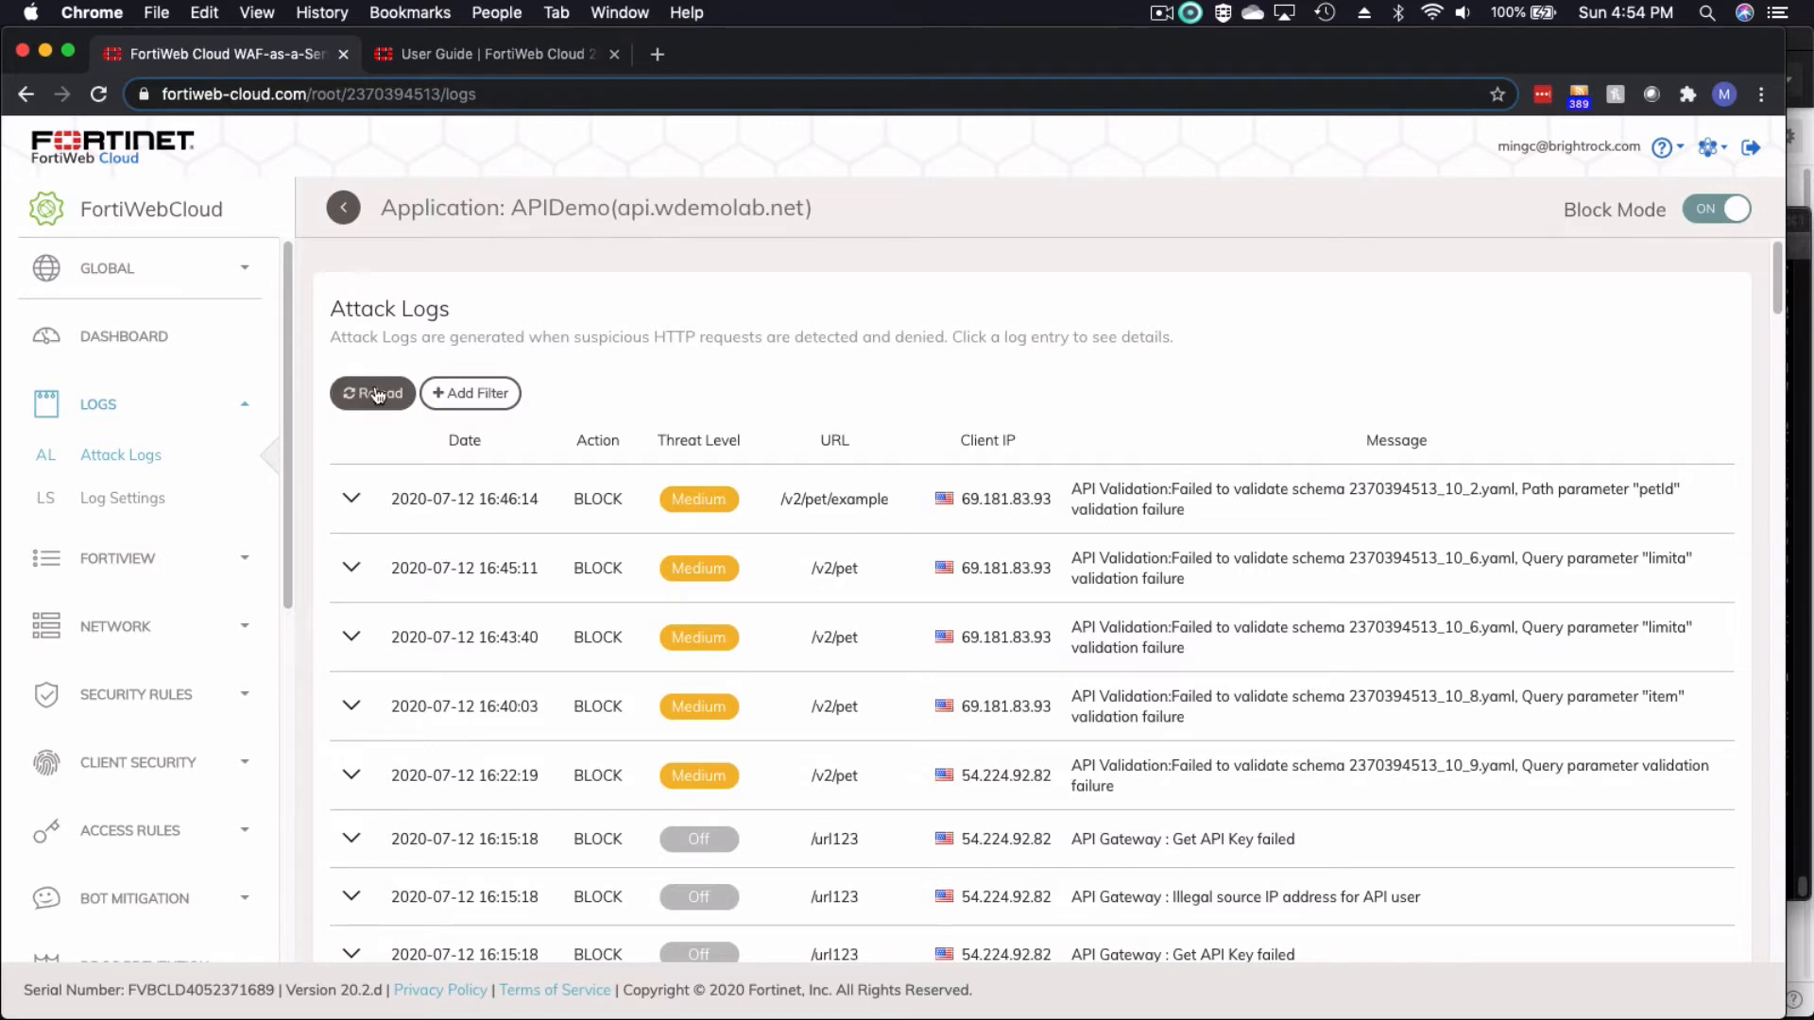
click(368, 393)
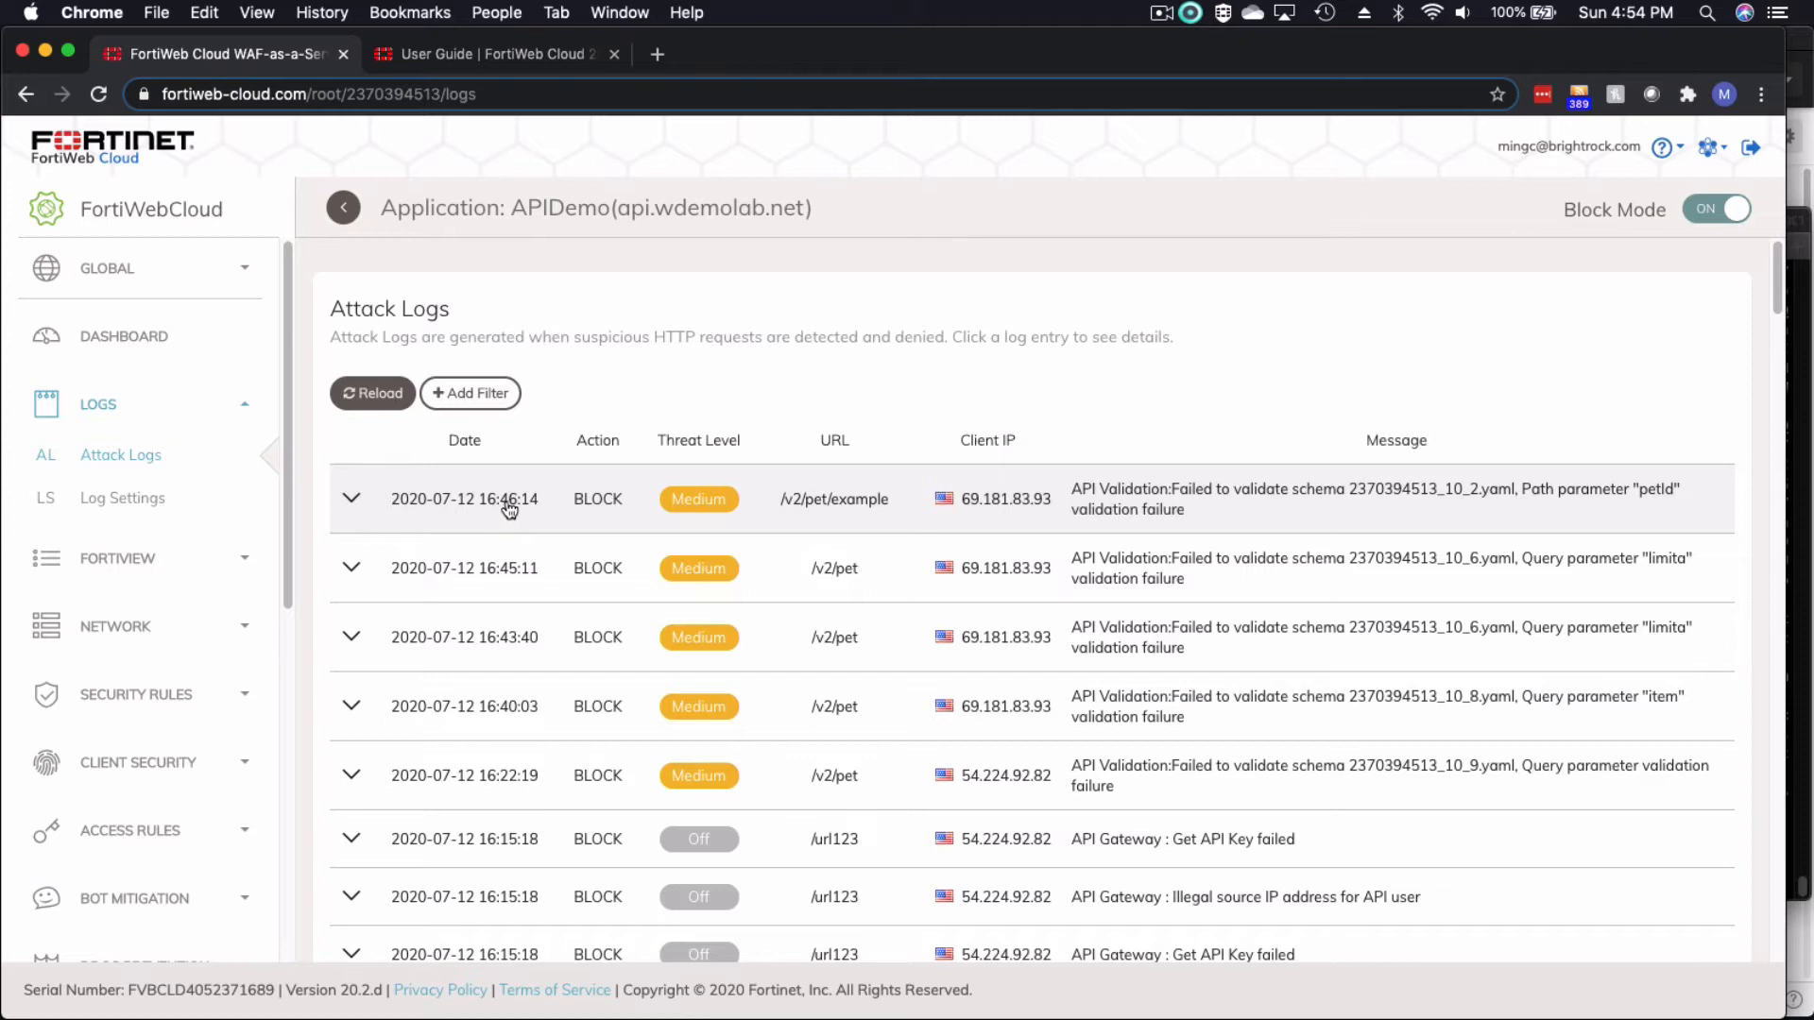
Step: Expand the 16:46:14 log entry for /v2/pet/example and examine its data packet details
click(351, 499)
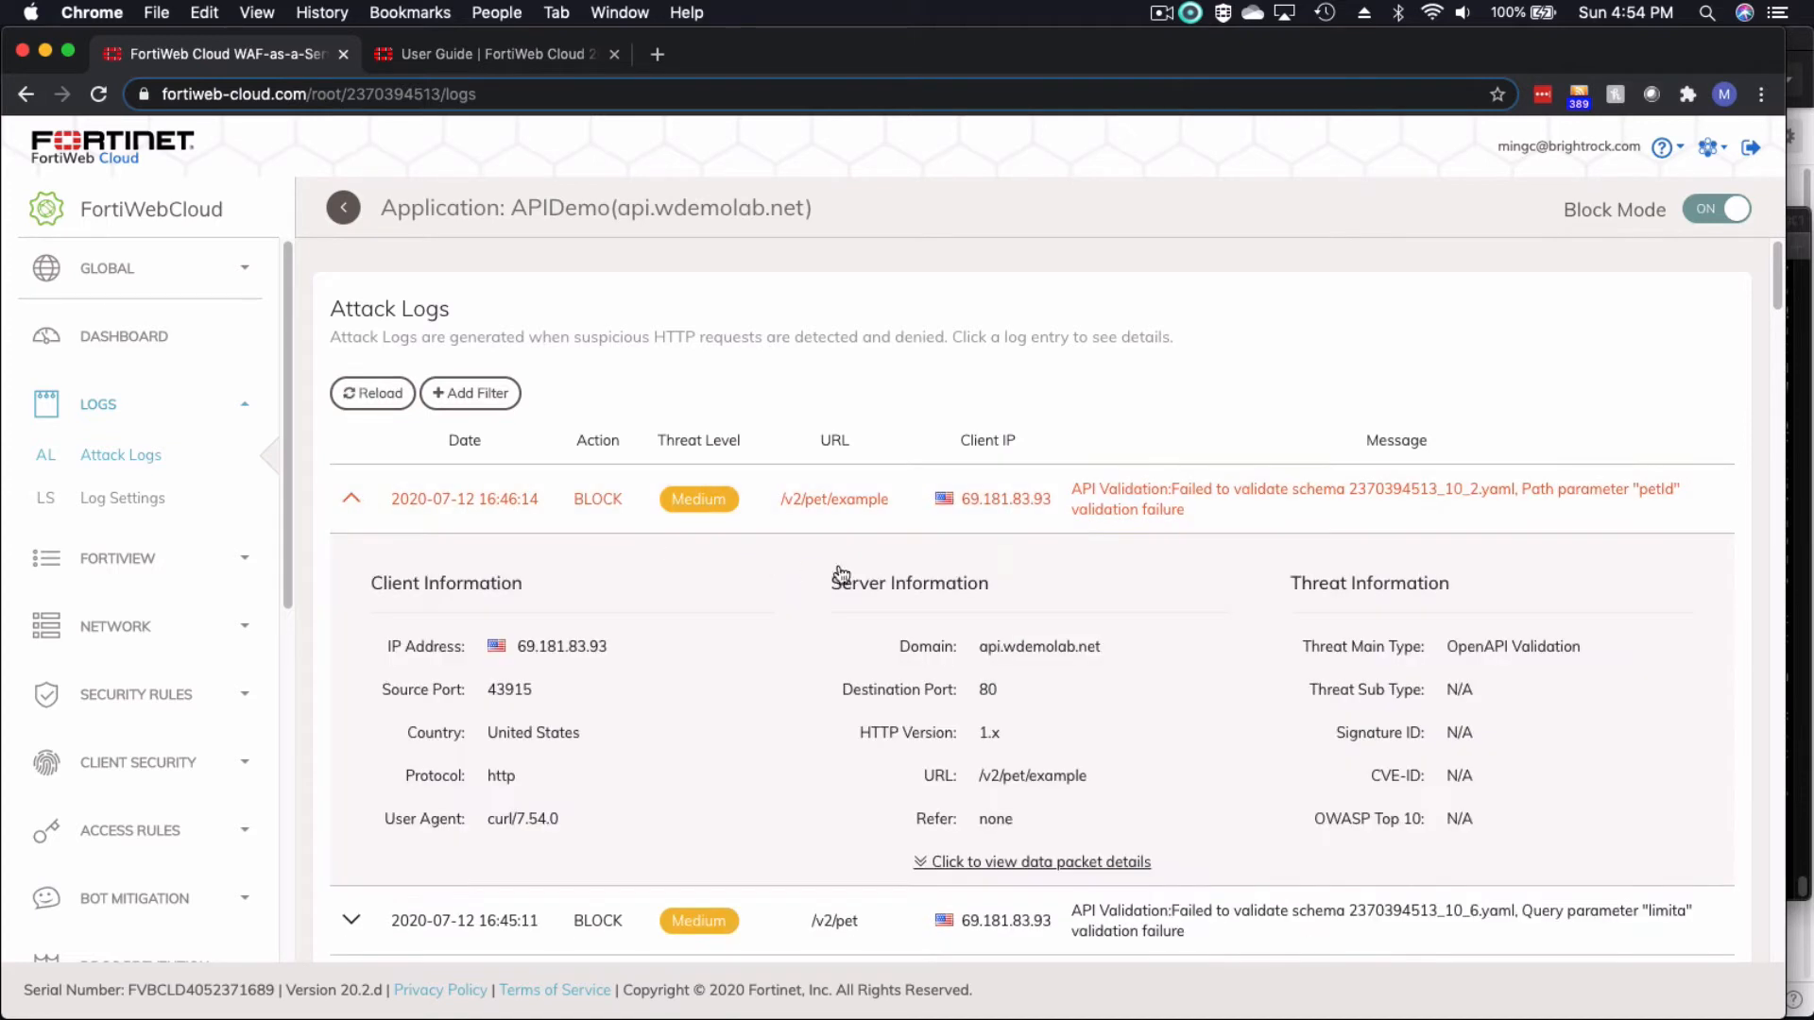
click(1045, 862)
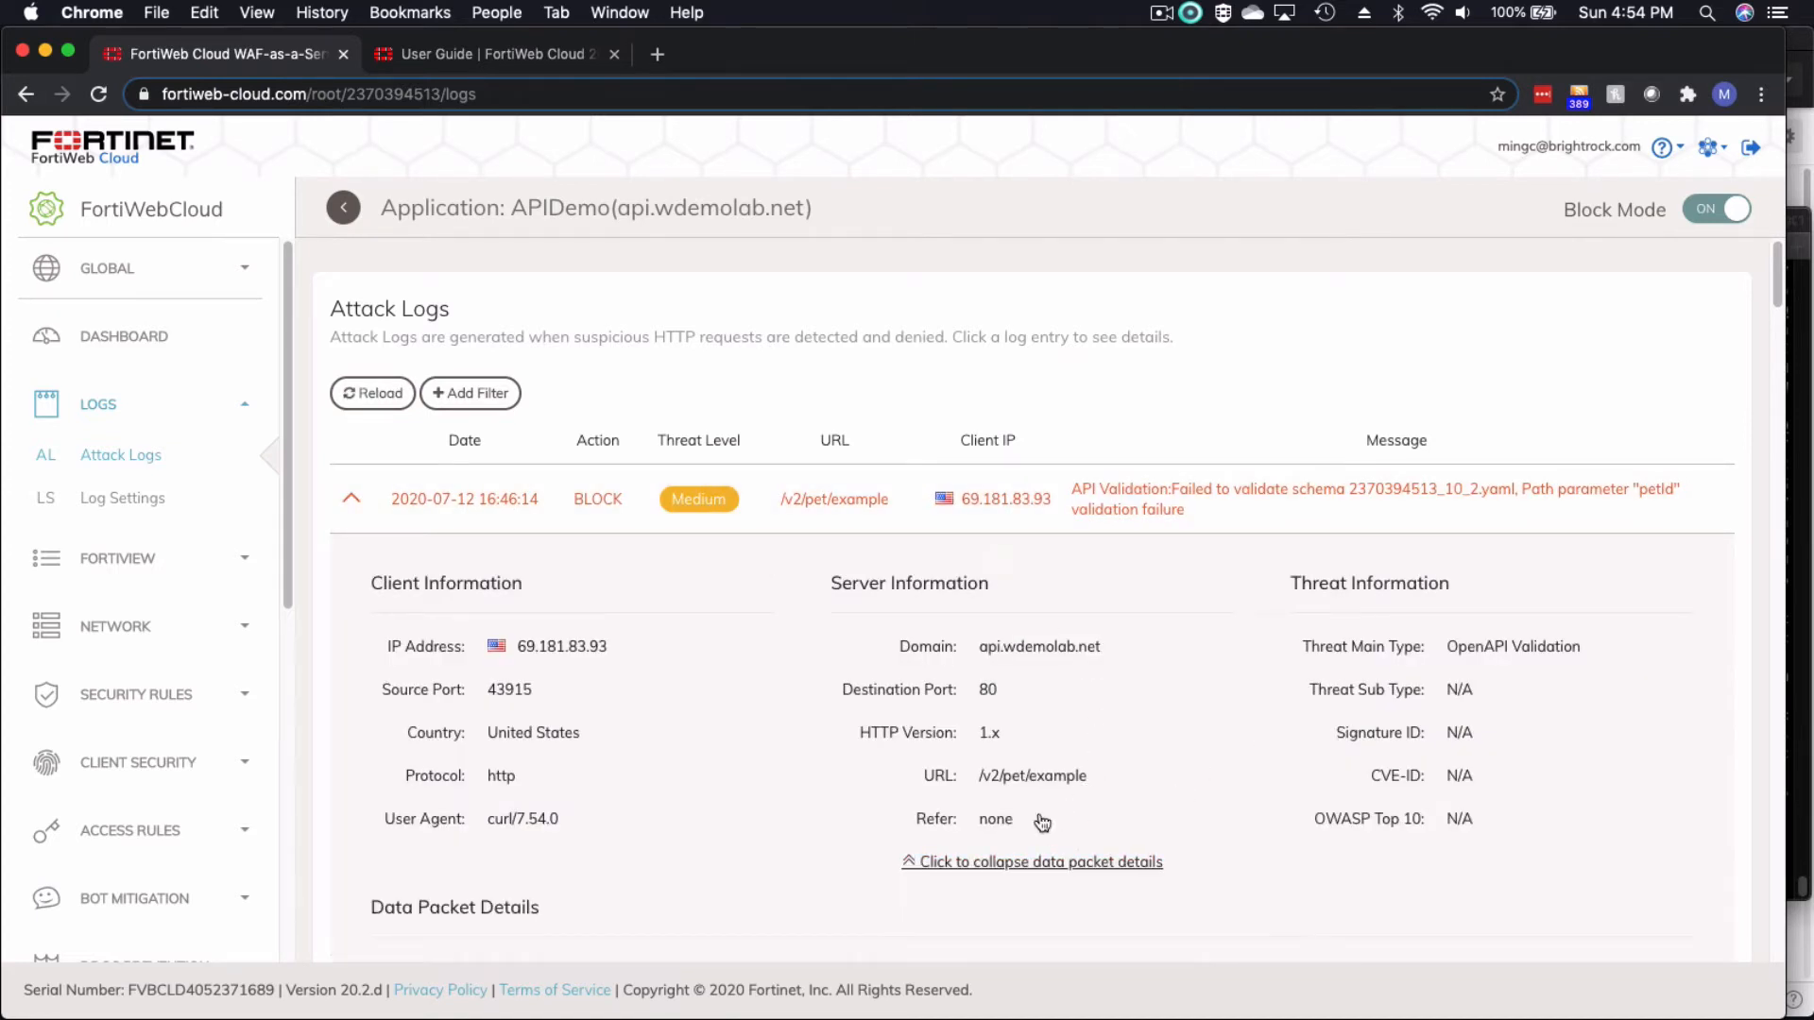
scroll(770, 798, down, 6)
scroll(758, 736, up, 2)
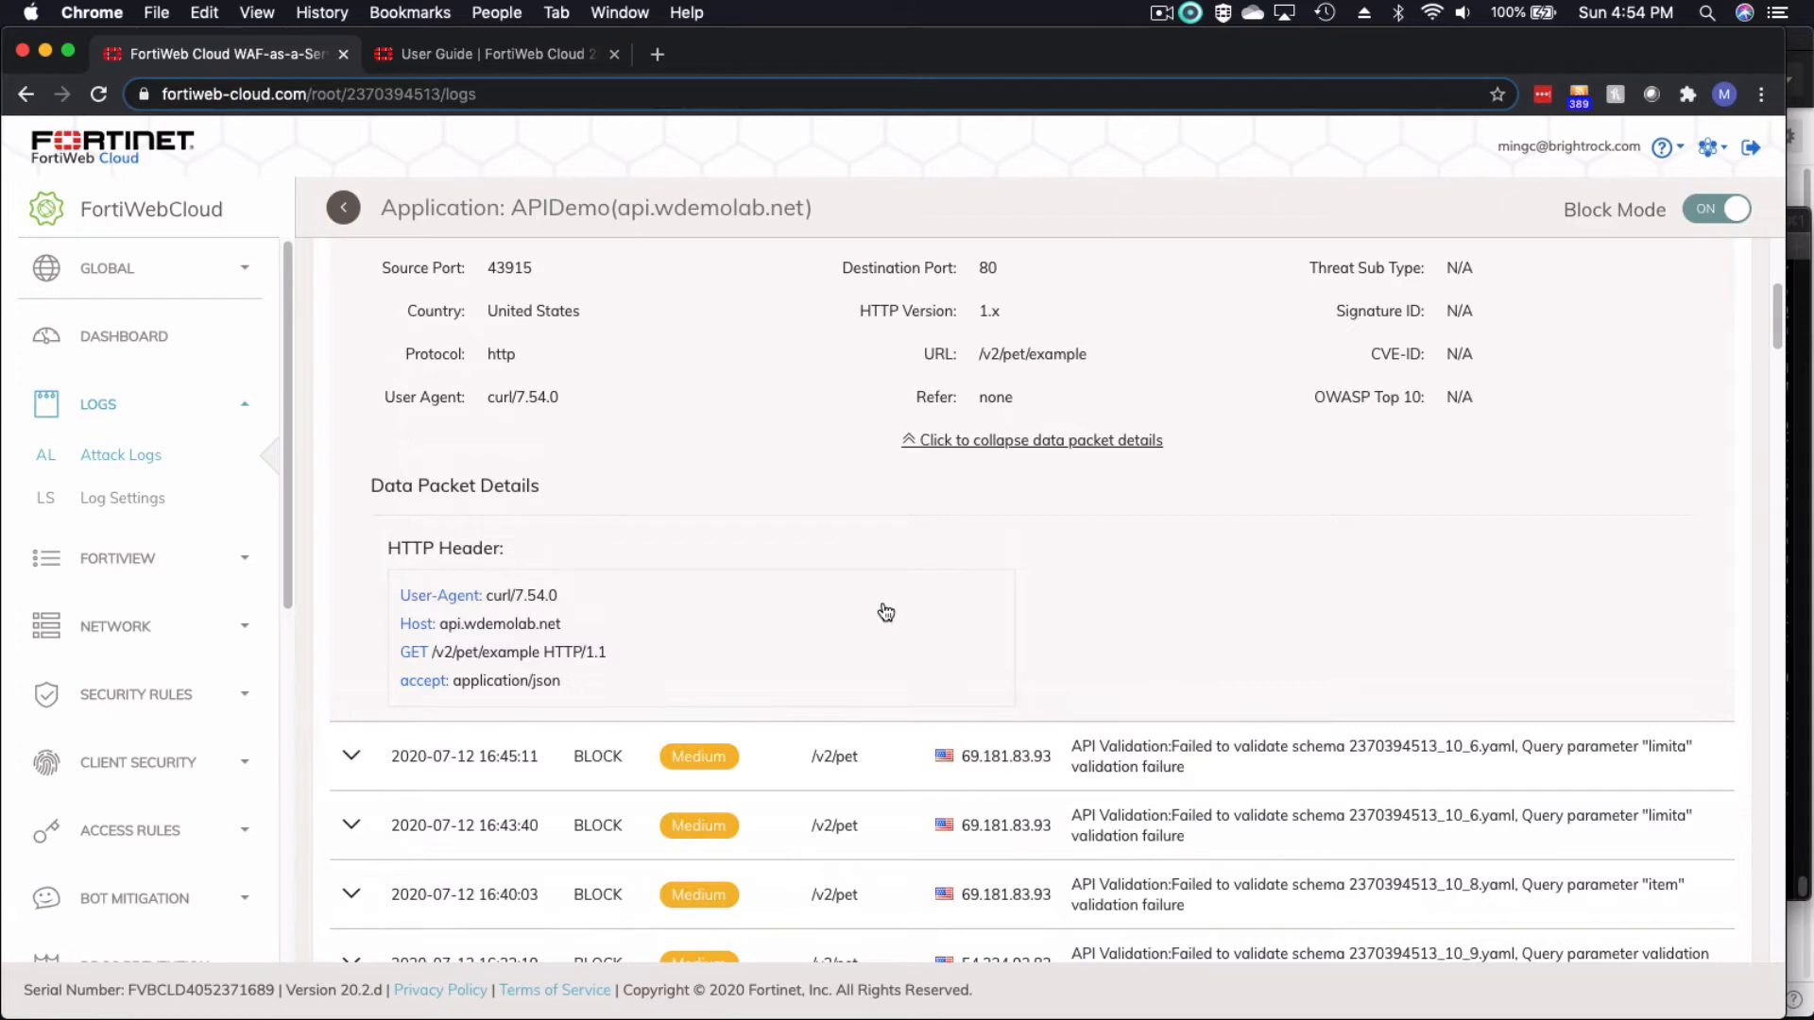
Step: Return to the OpenAPI Validation rule list and highlight the title of the Swagger Petstore array limita rule
click(25, 95)
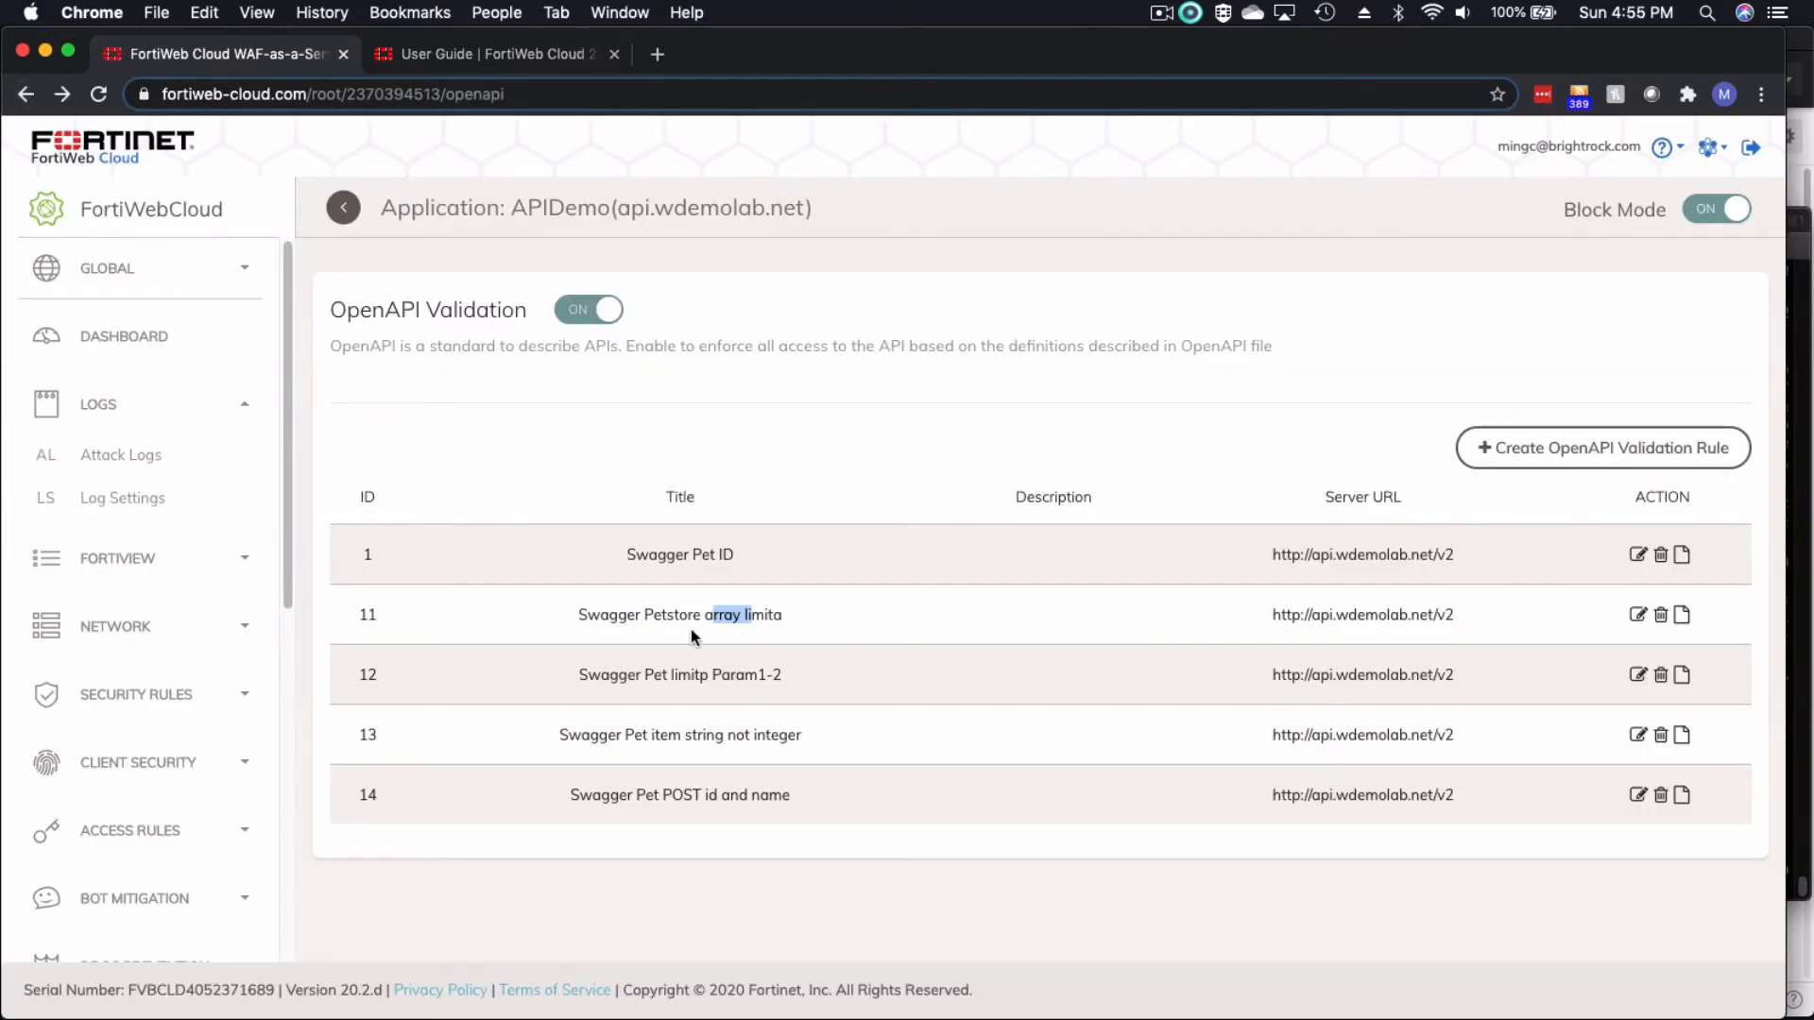
drag(663, 616, 779, 623)
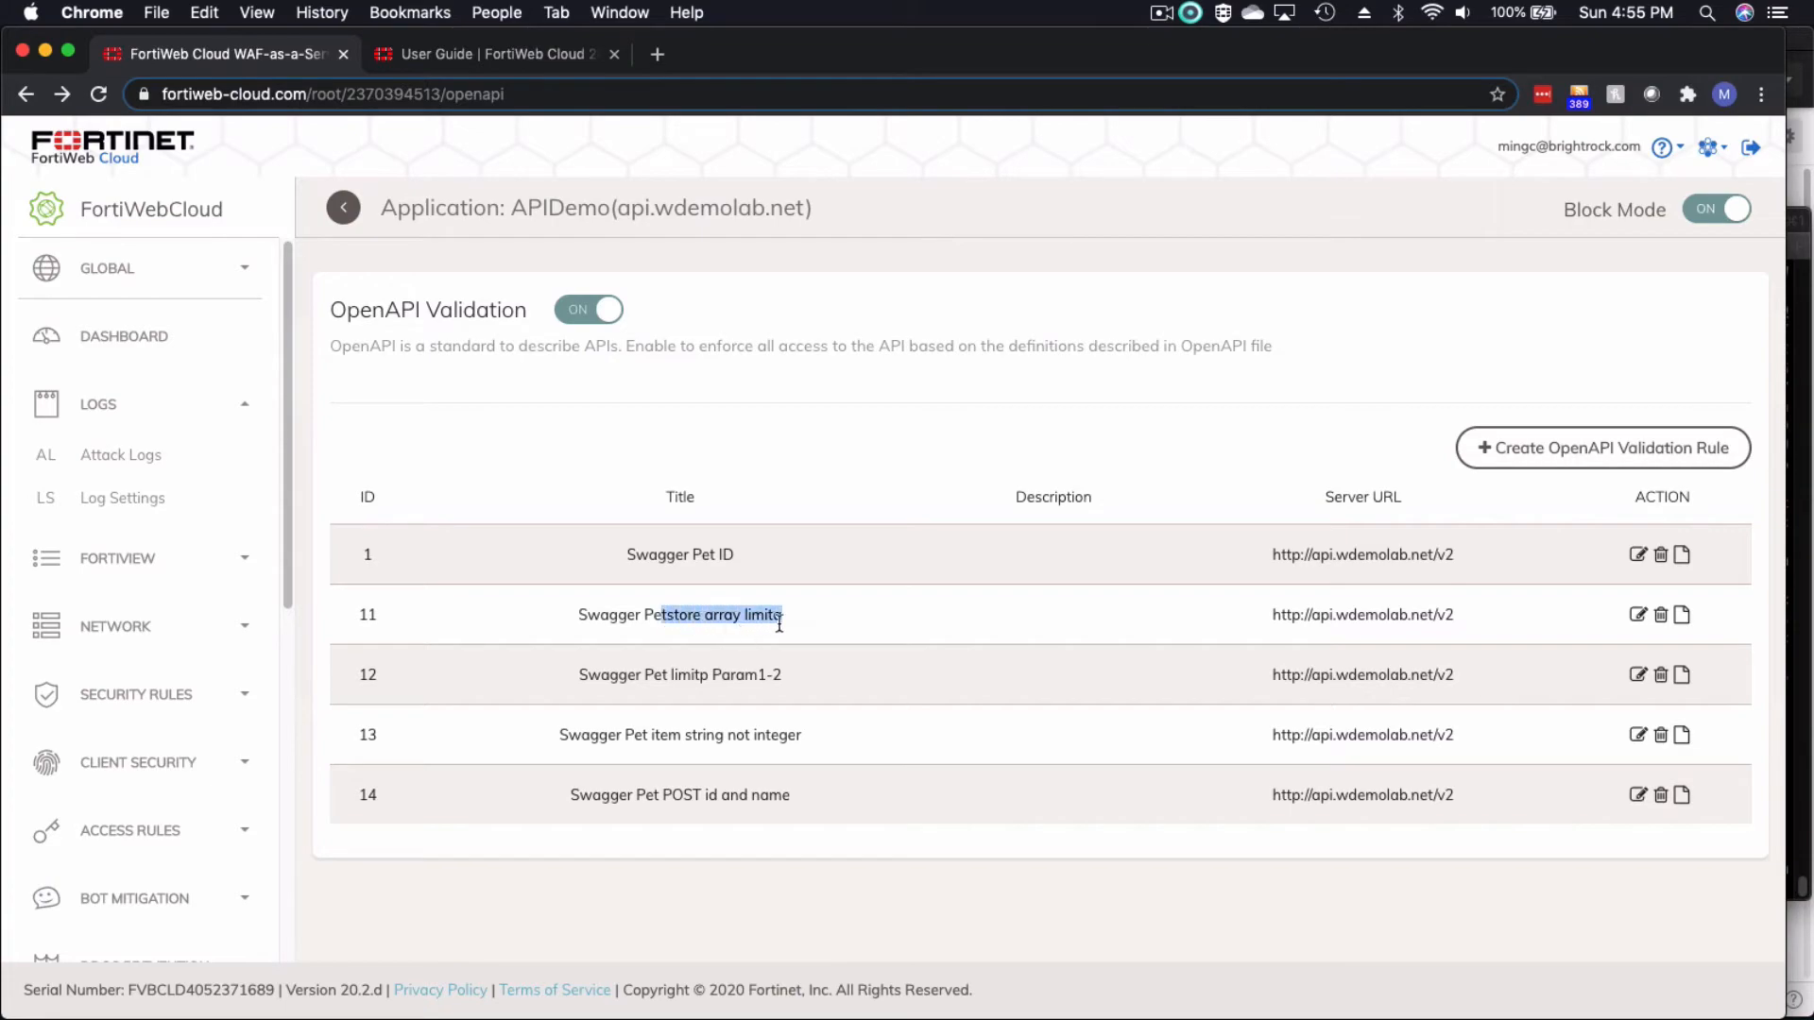
click(1800, 748)
scroll(1757, 780, down, 10)
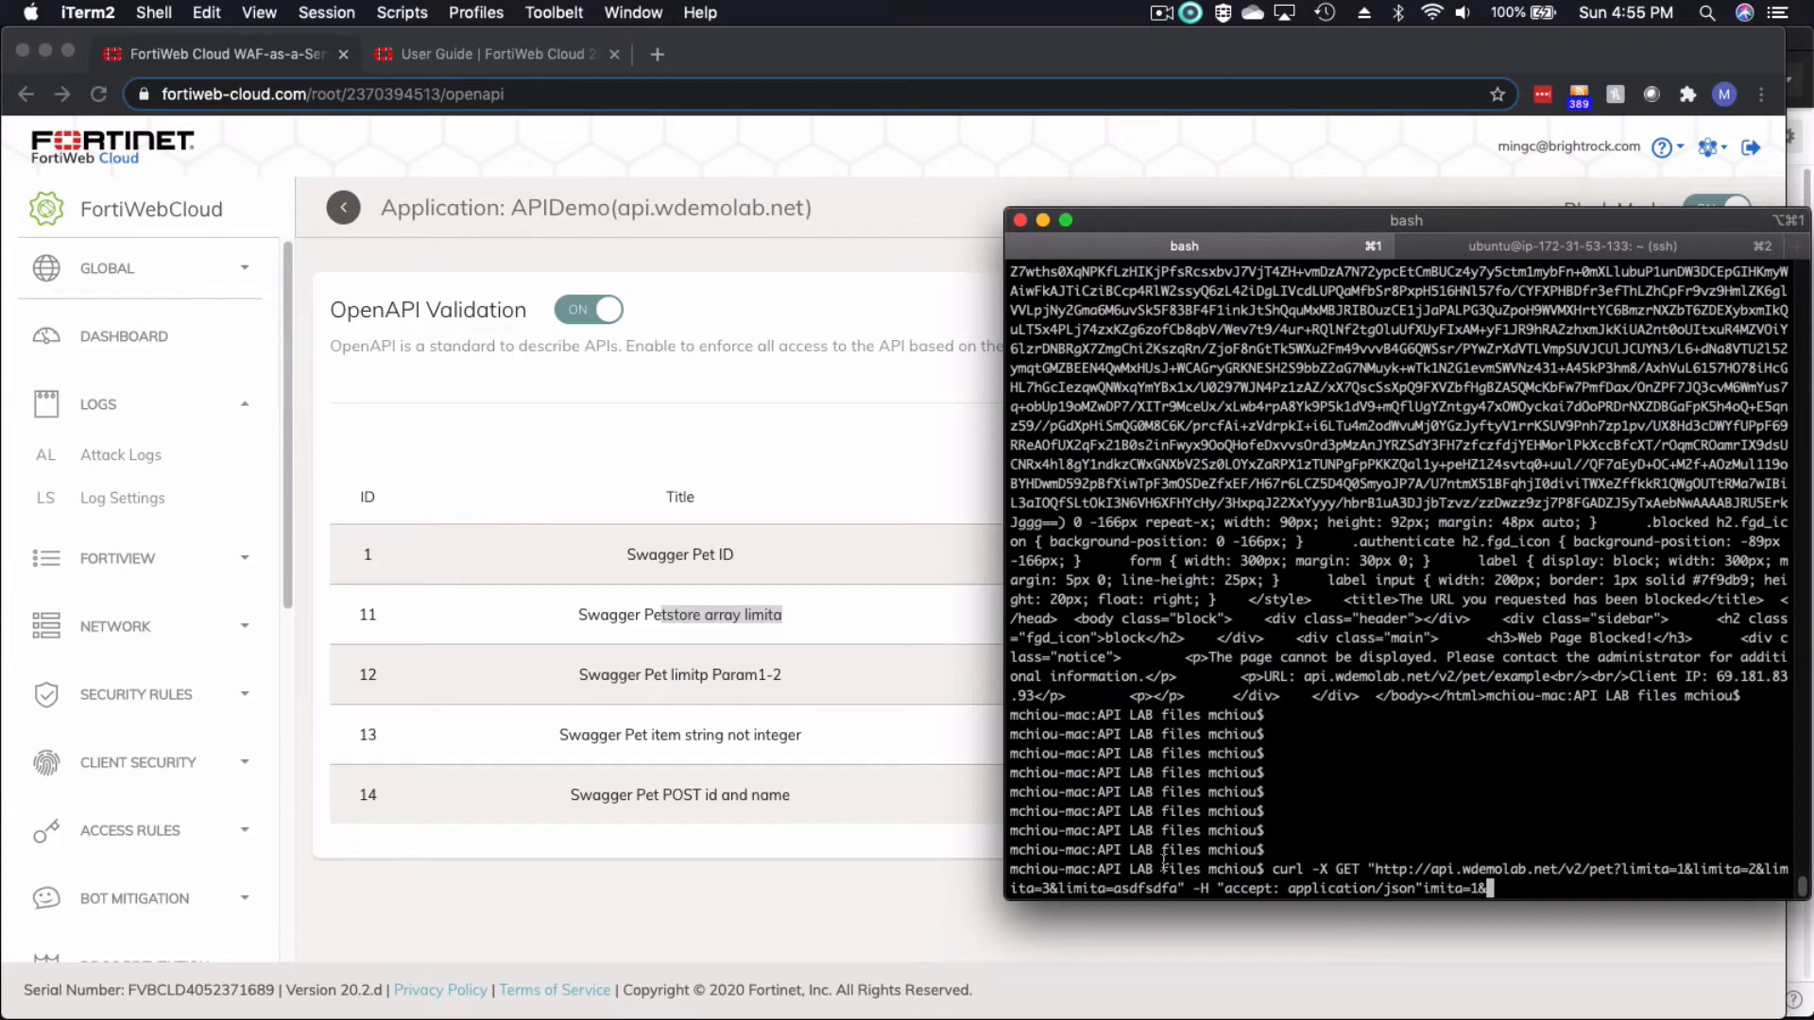
drag(1096, 894, 1177, 898)
click(1398, 778)
key(BackSpace)
key(BackSpace)
key(BackSpace)
key(BackSpace)
key(BackSpace)
key(BackSpace)
key(BackSpace)
key(BackSpace)
key(Return)
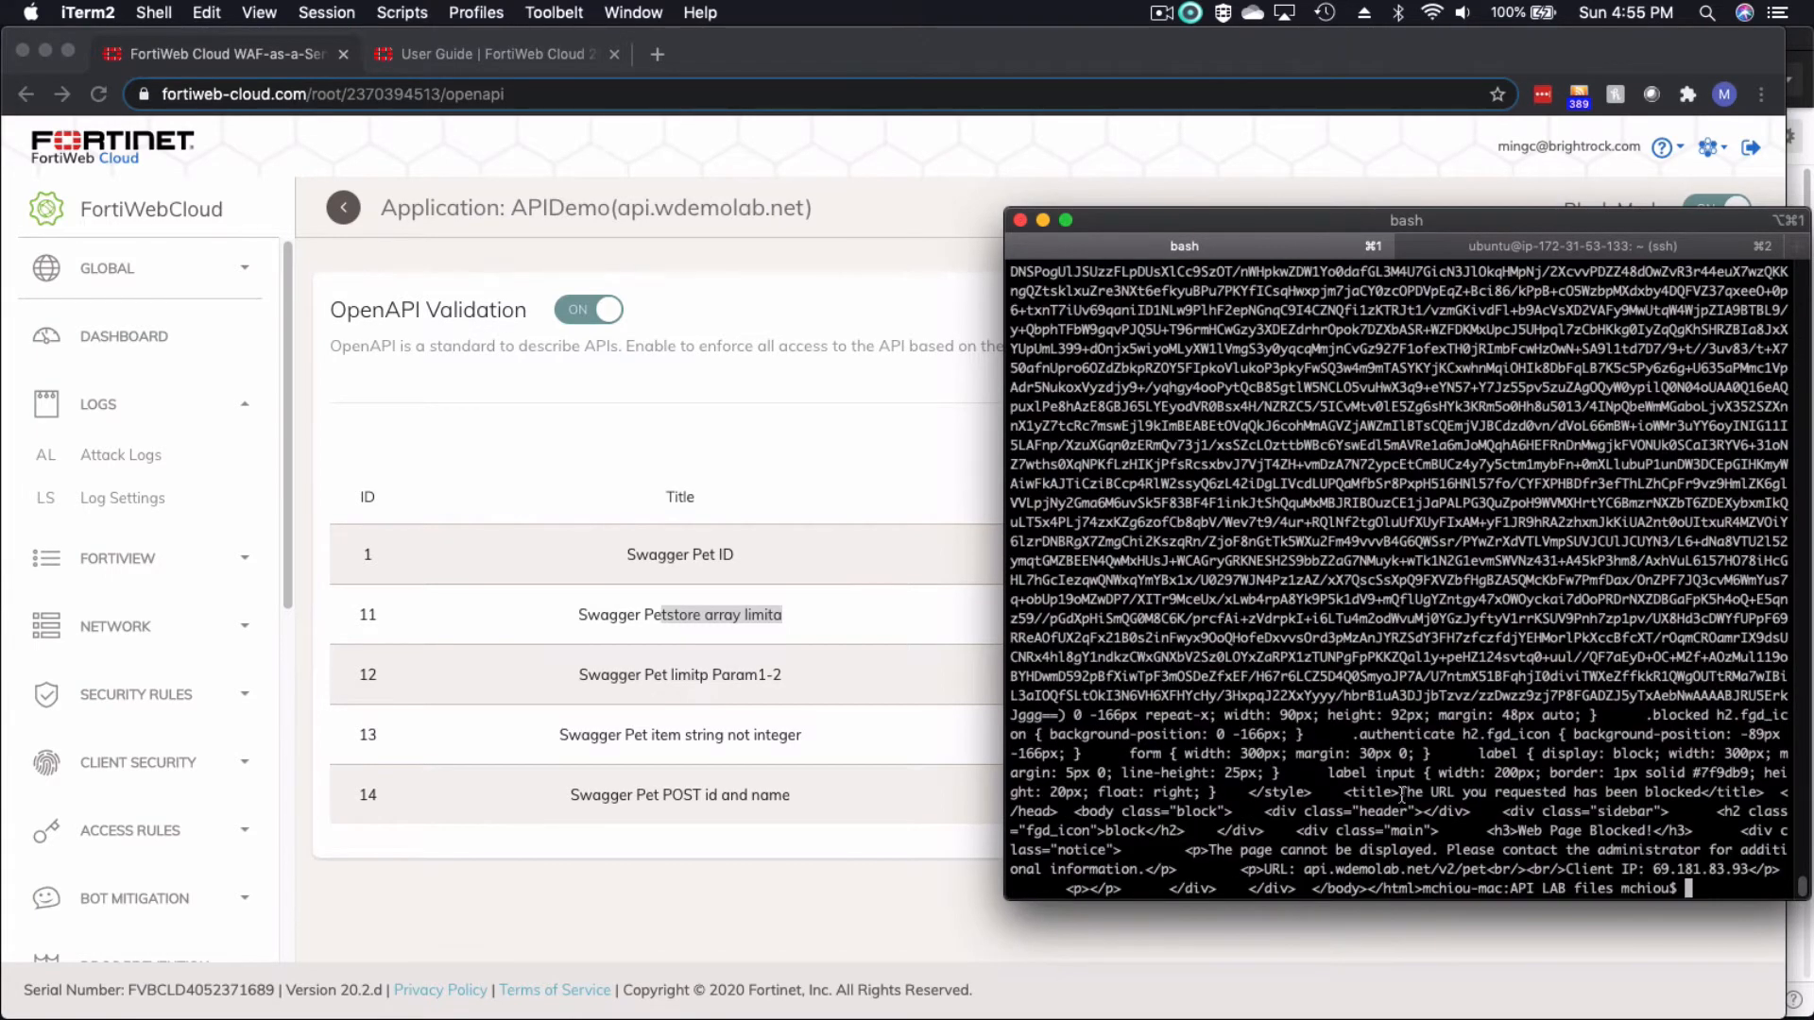
drag(1400, 794, 1700, 799)
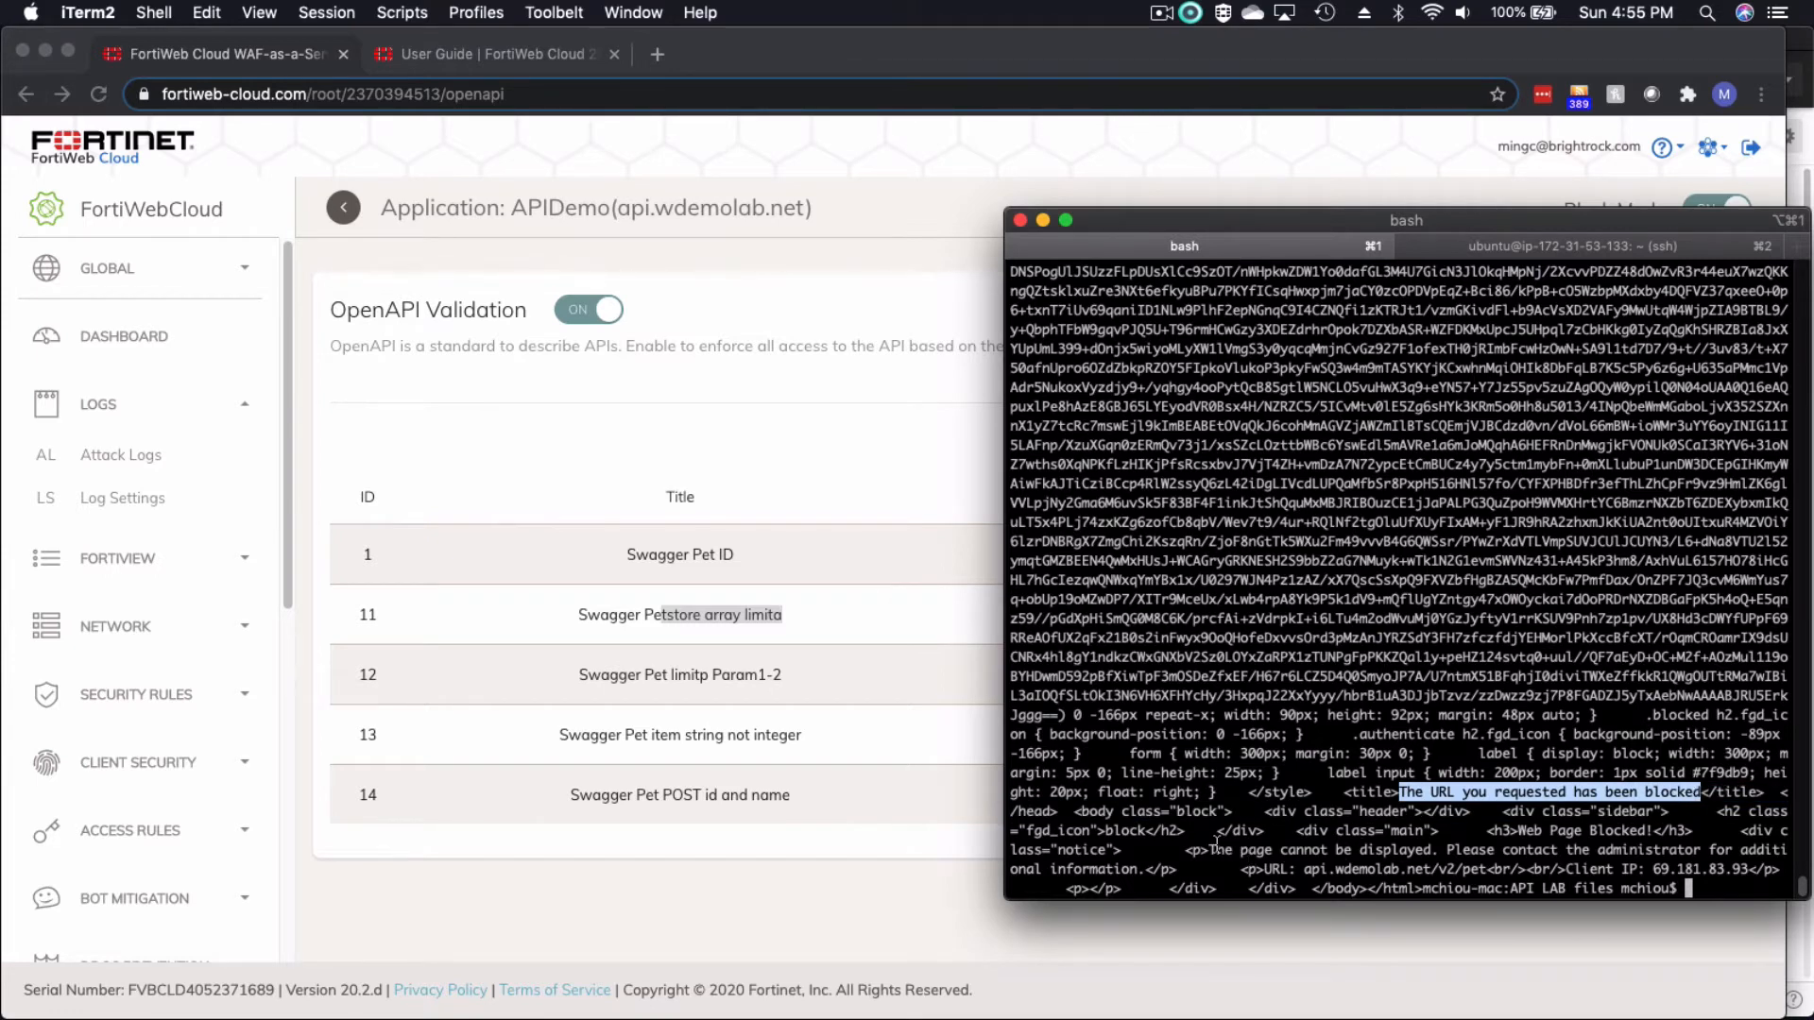
drag(1211, 852, 1446, 852)
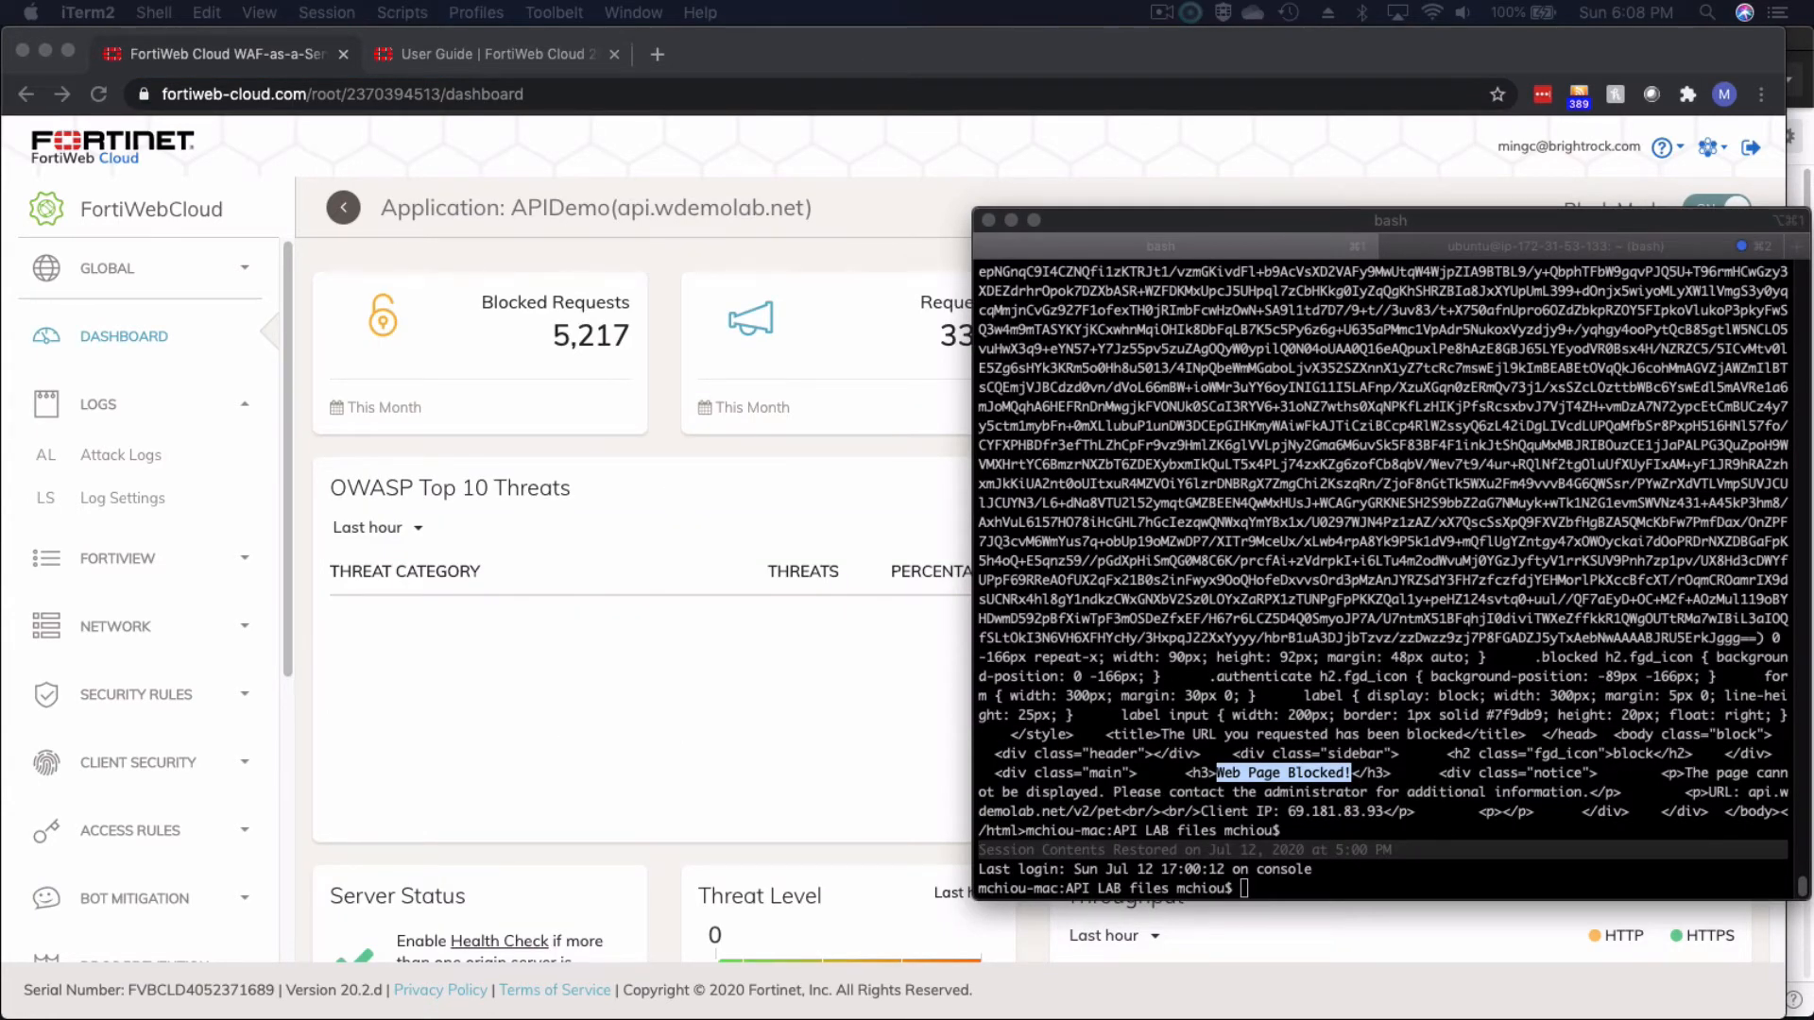
Step: Switch to Chrome, open the Attack Logs, and examine the data packet details of the 16:55:44 entry for /v2/pet
click(116, 455)
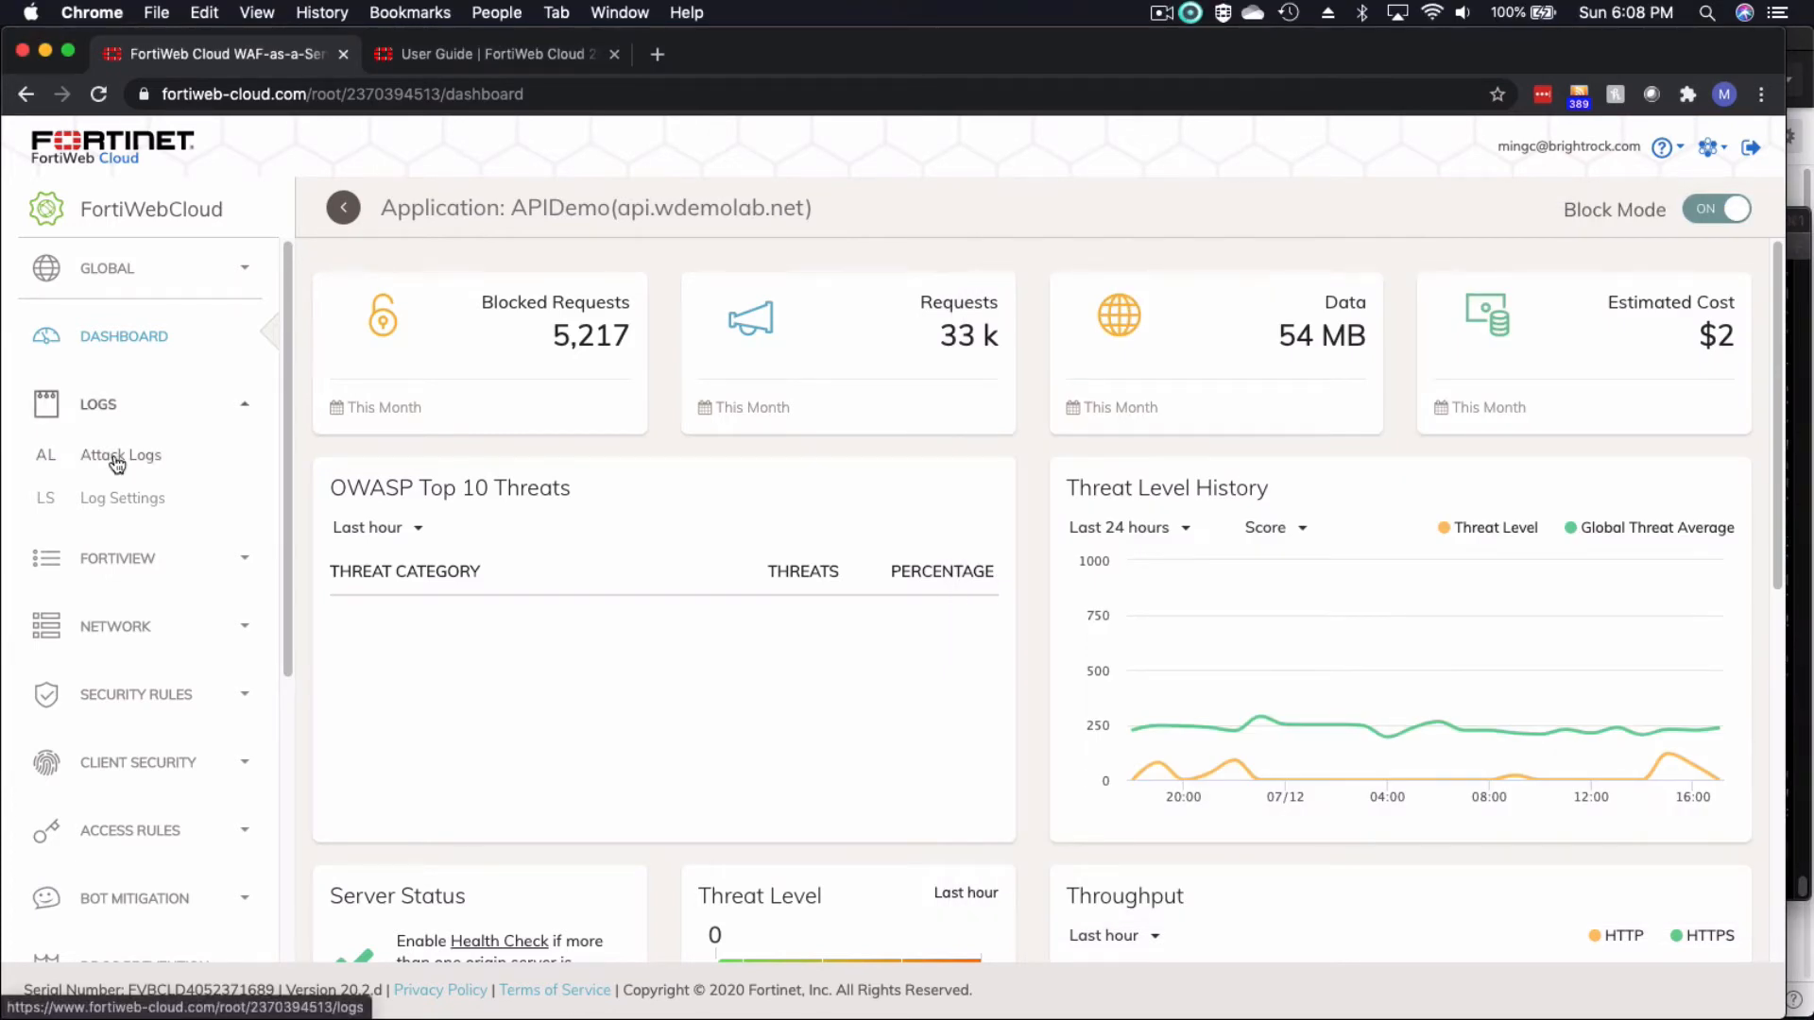
click(115, 459)
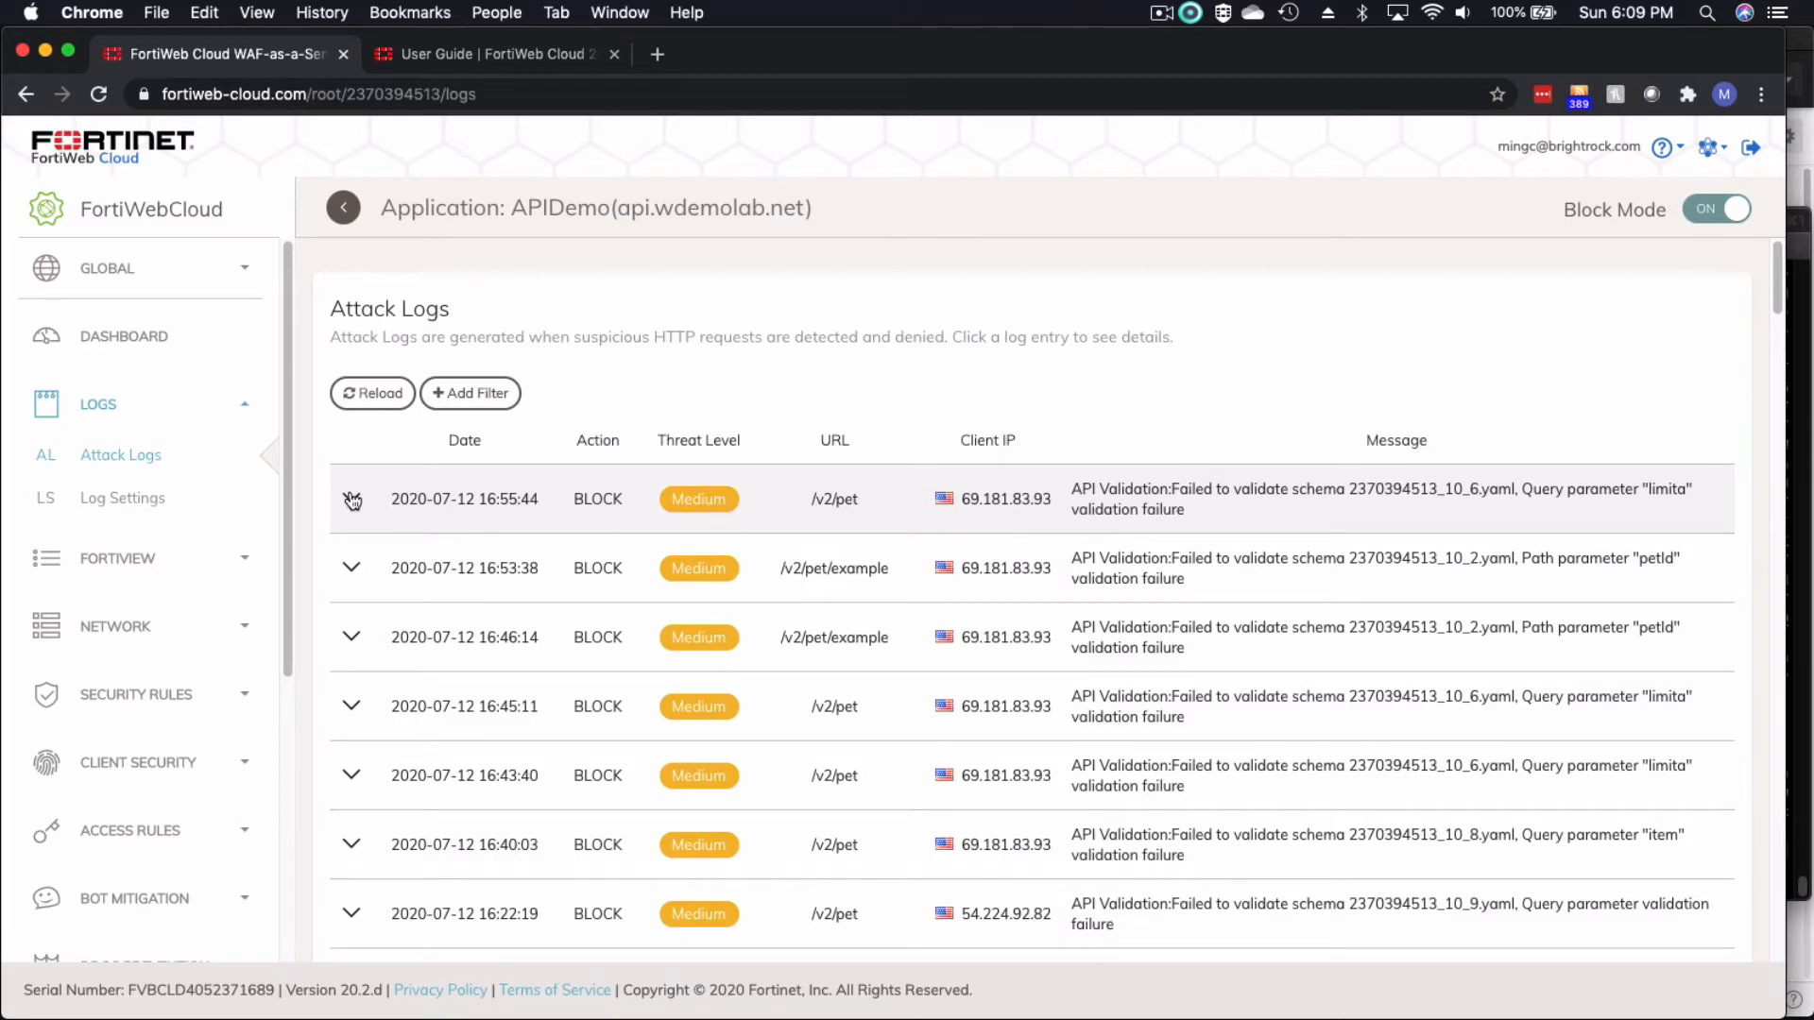
scroll(352, 499, down, 3)
click(353, 290)
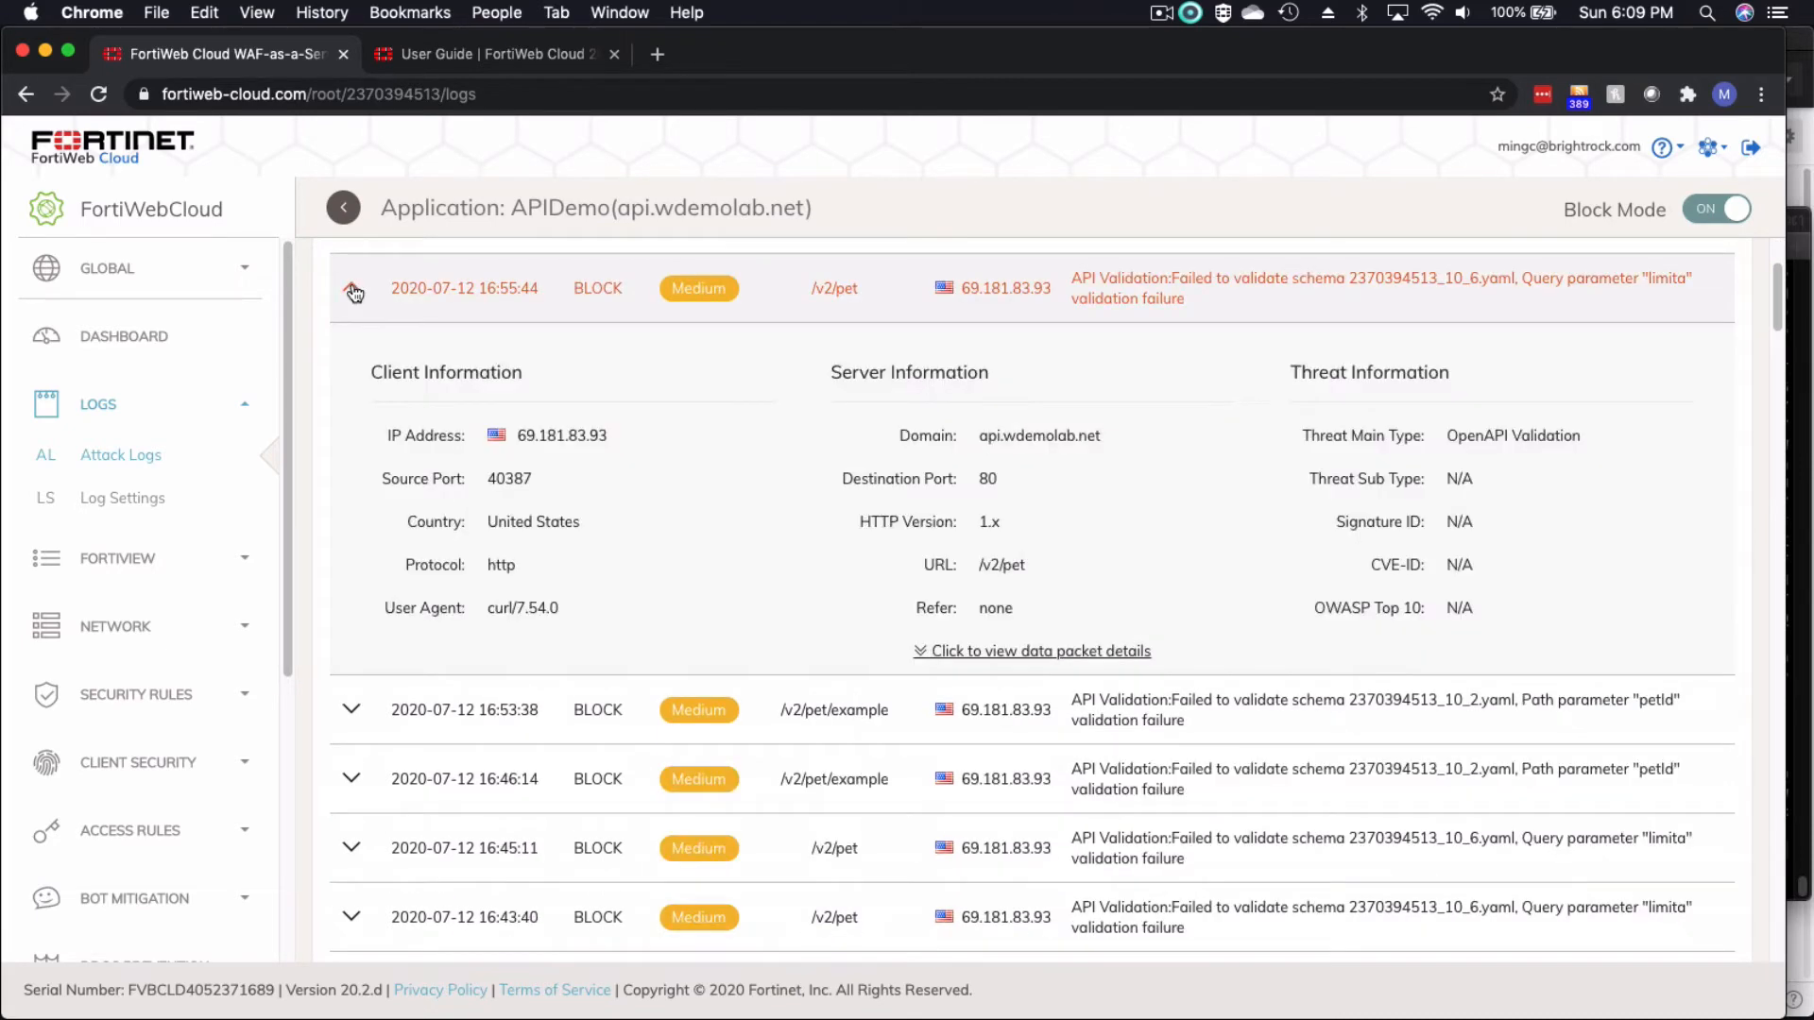
click(955, 652)
scroll(846, 673, down, 2)
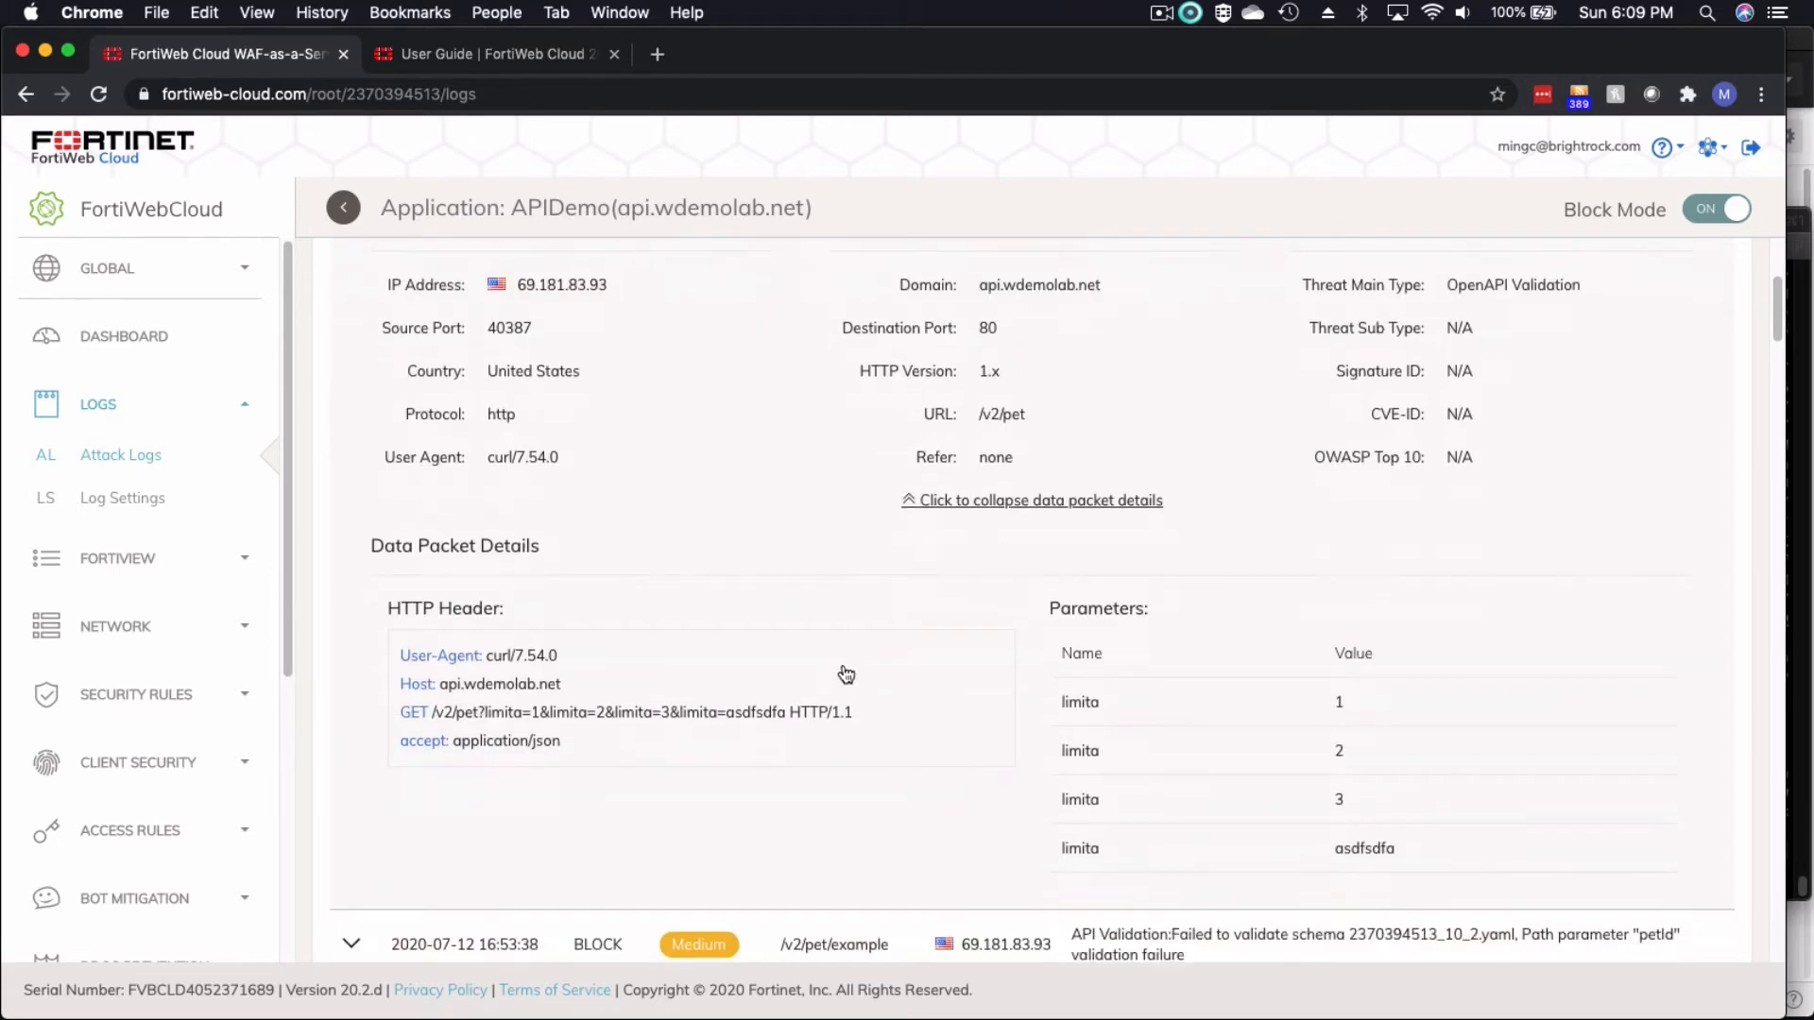
scroll(845, 673, down, 1)
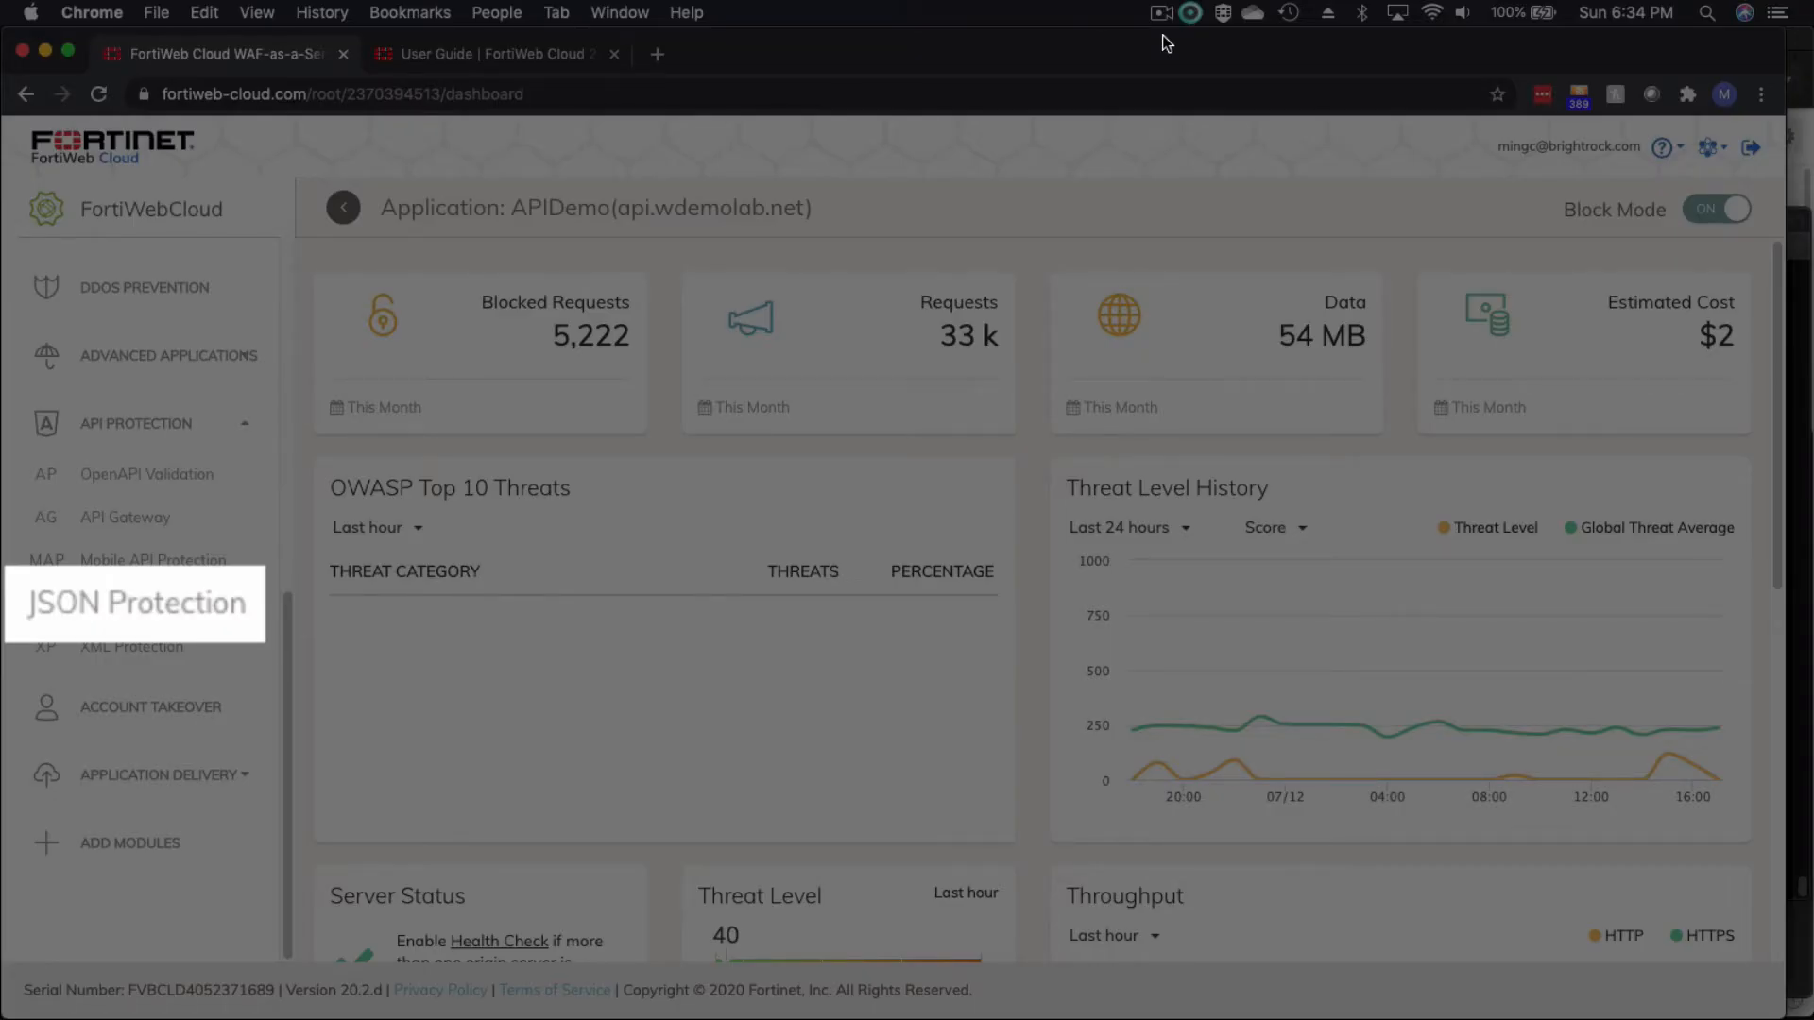
Step: Start a JSON Protection security rule named Name-test with request URL / and enable JSON Limits
click(172, 603)
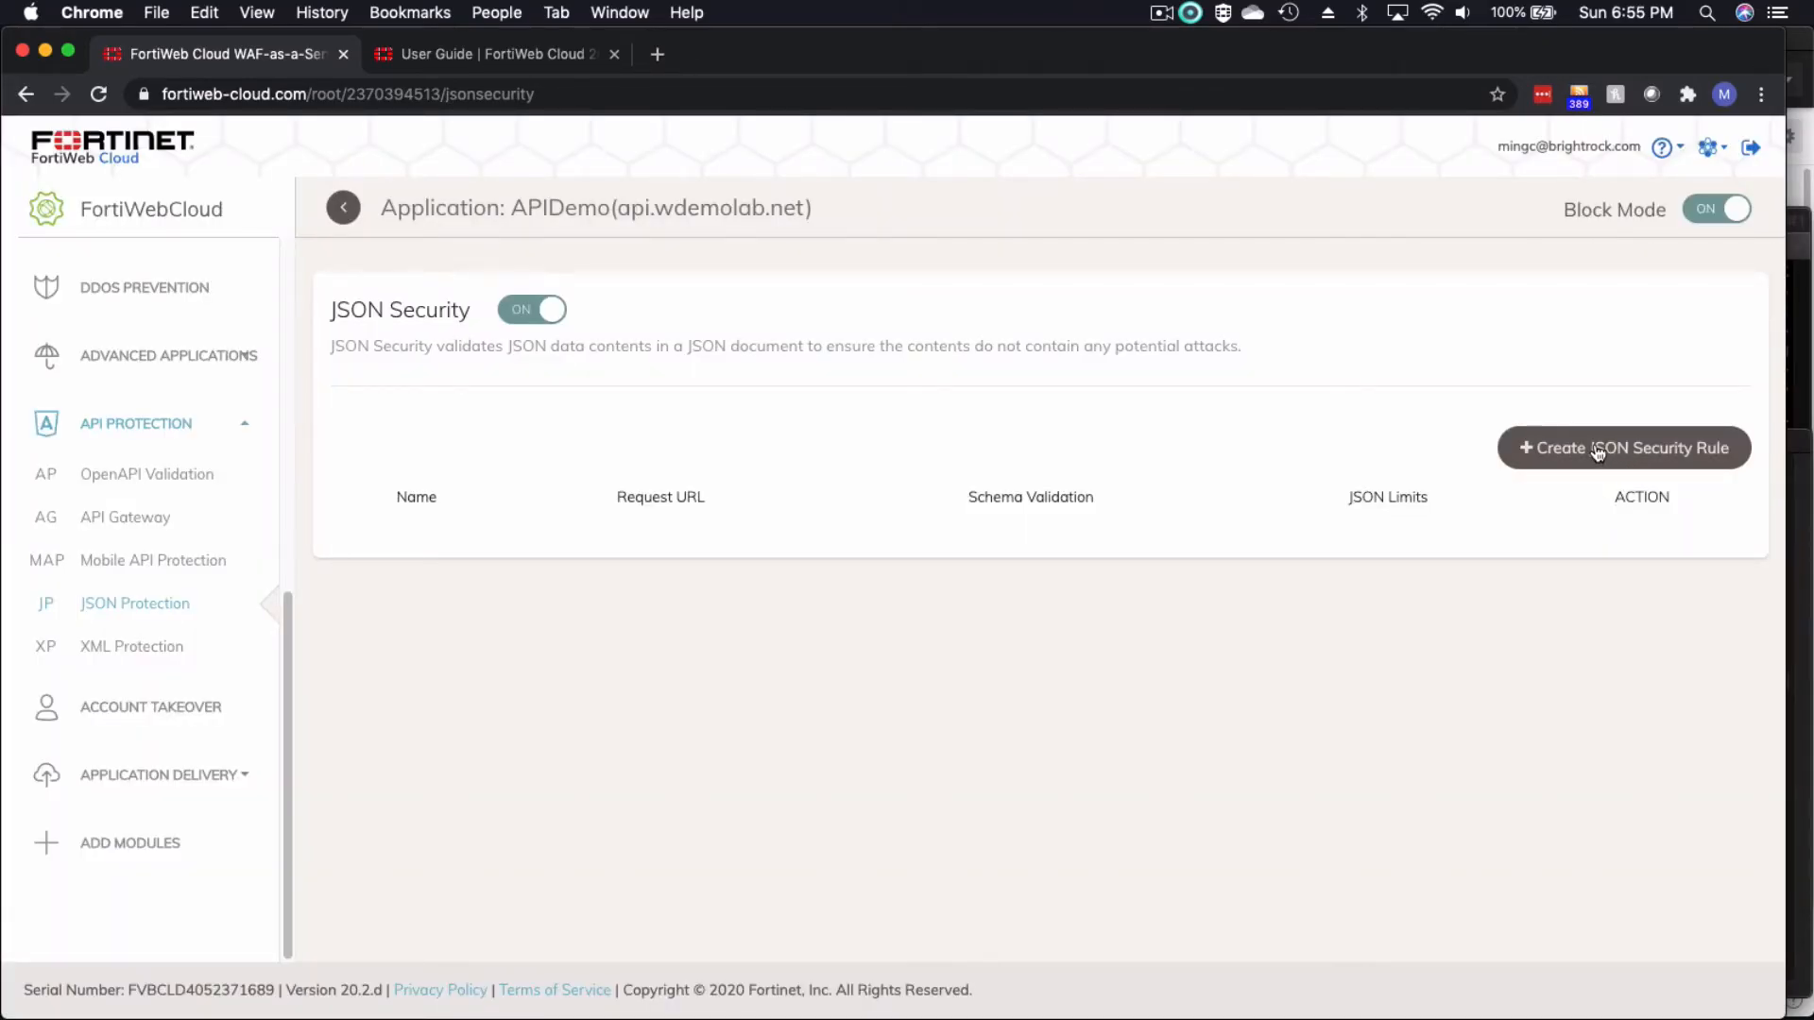
click(1596, 452)
click(671, 471)
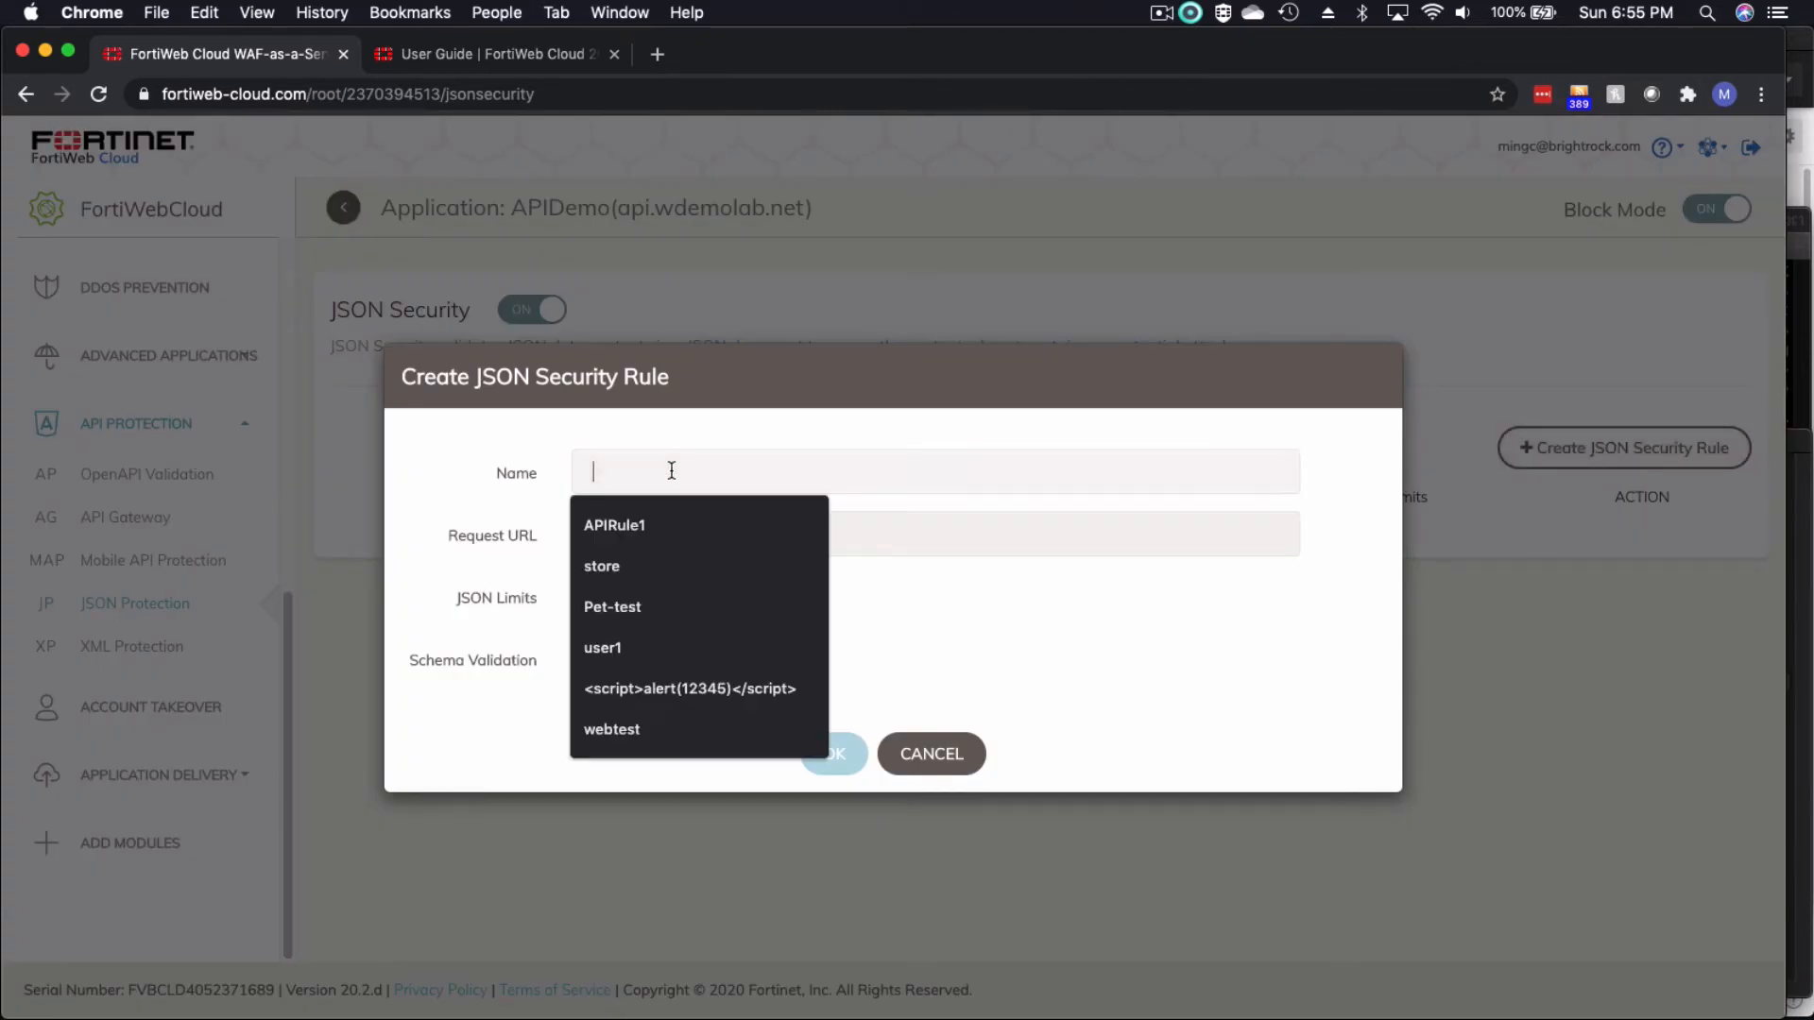
text(Name)
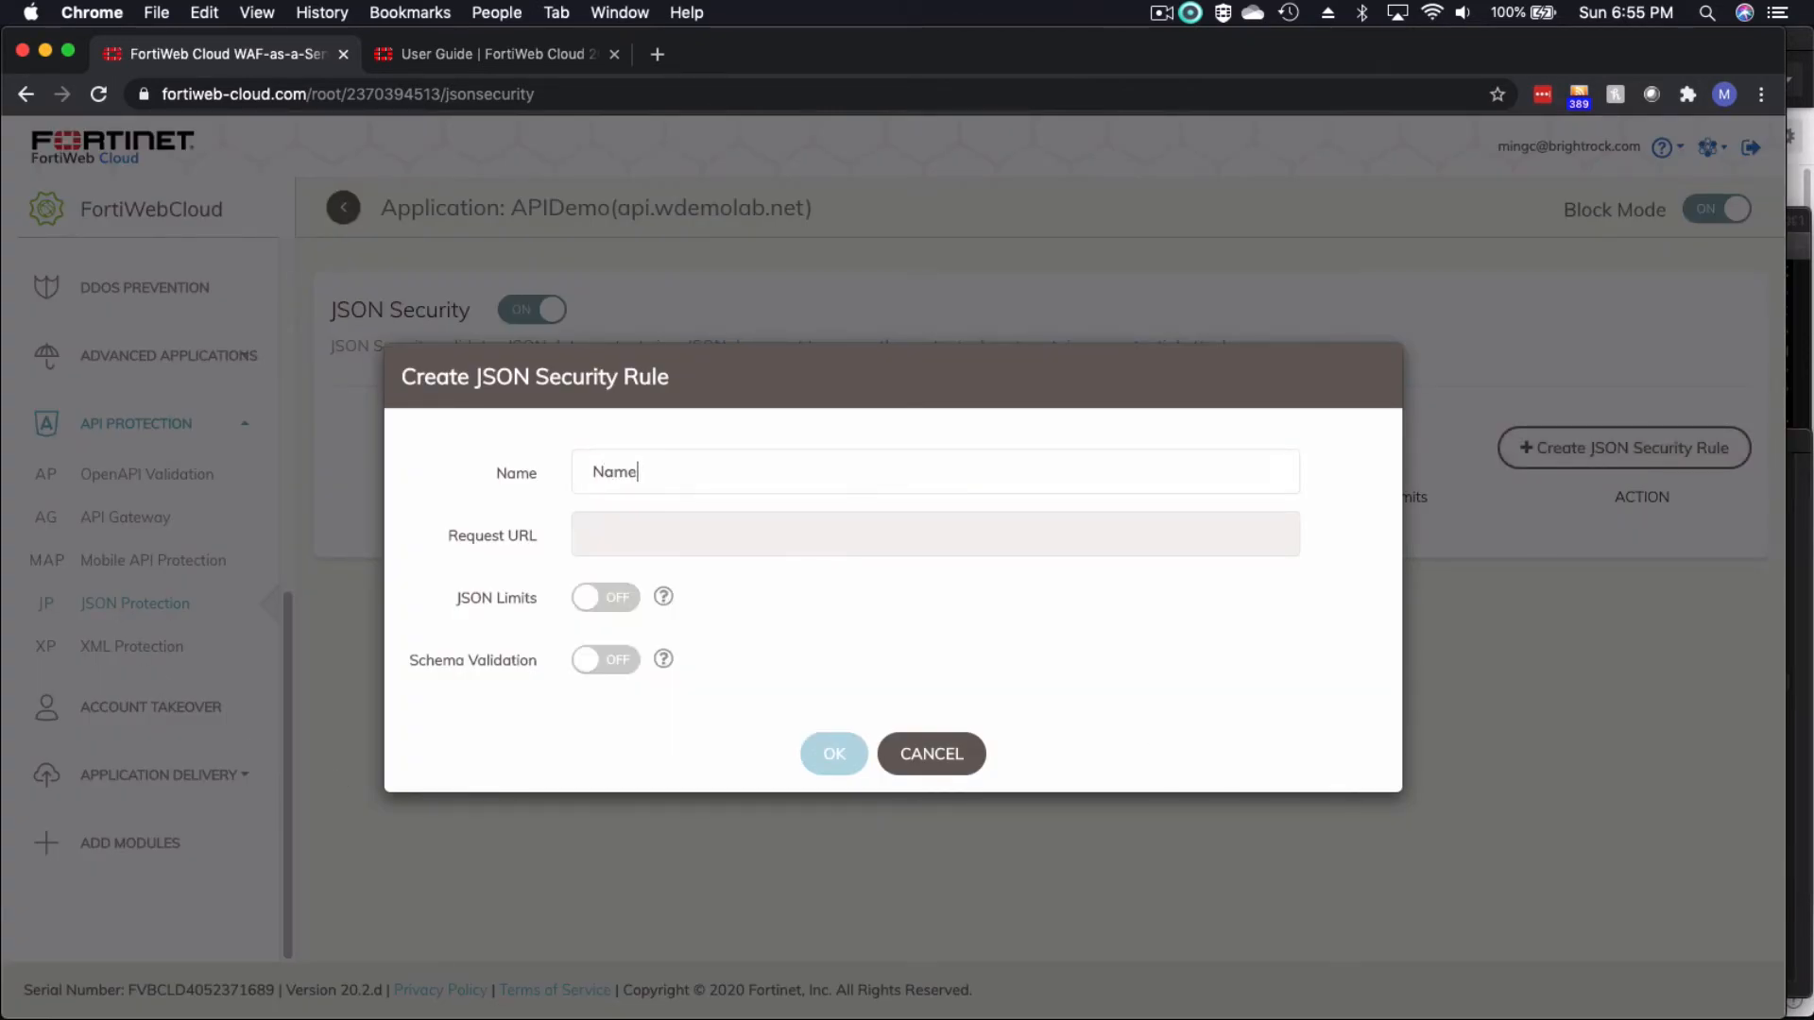
text(-test)
click(695, 538)
text(/)
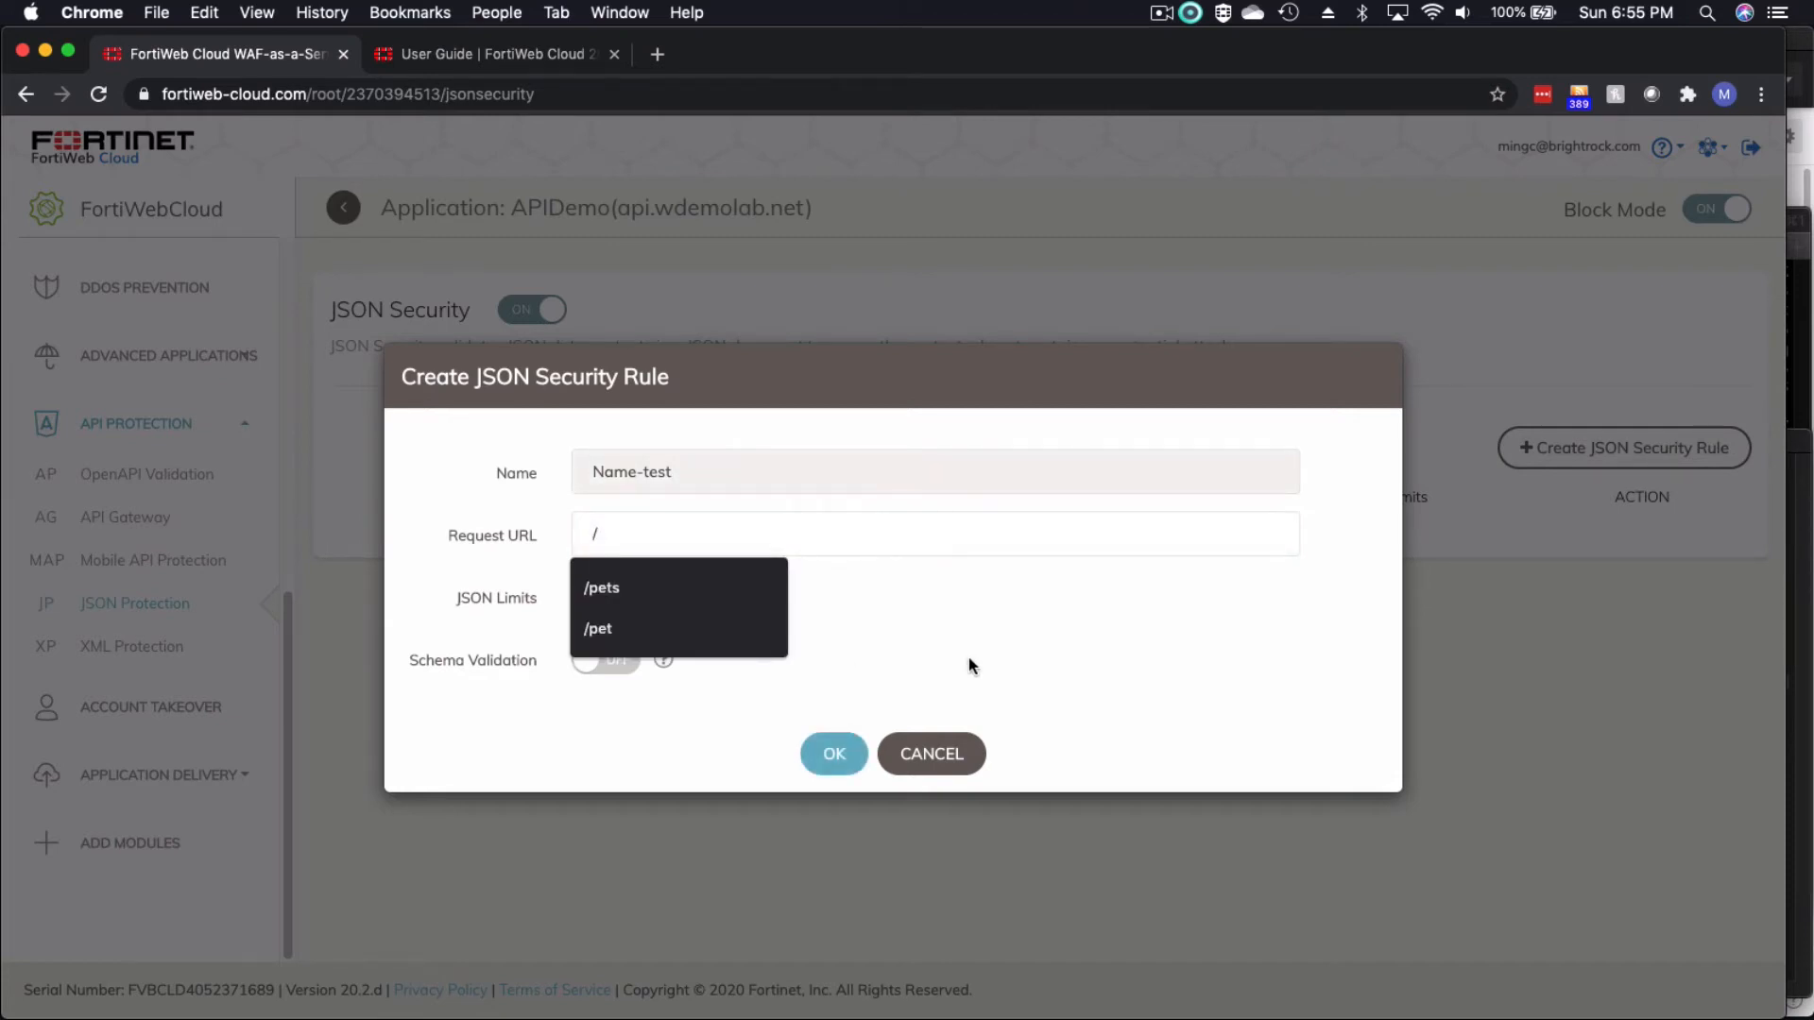
click(626, 599)
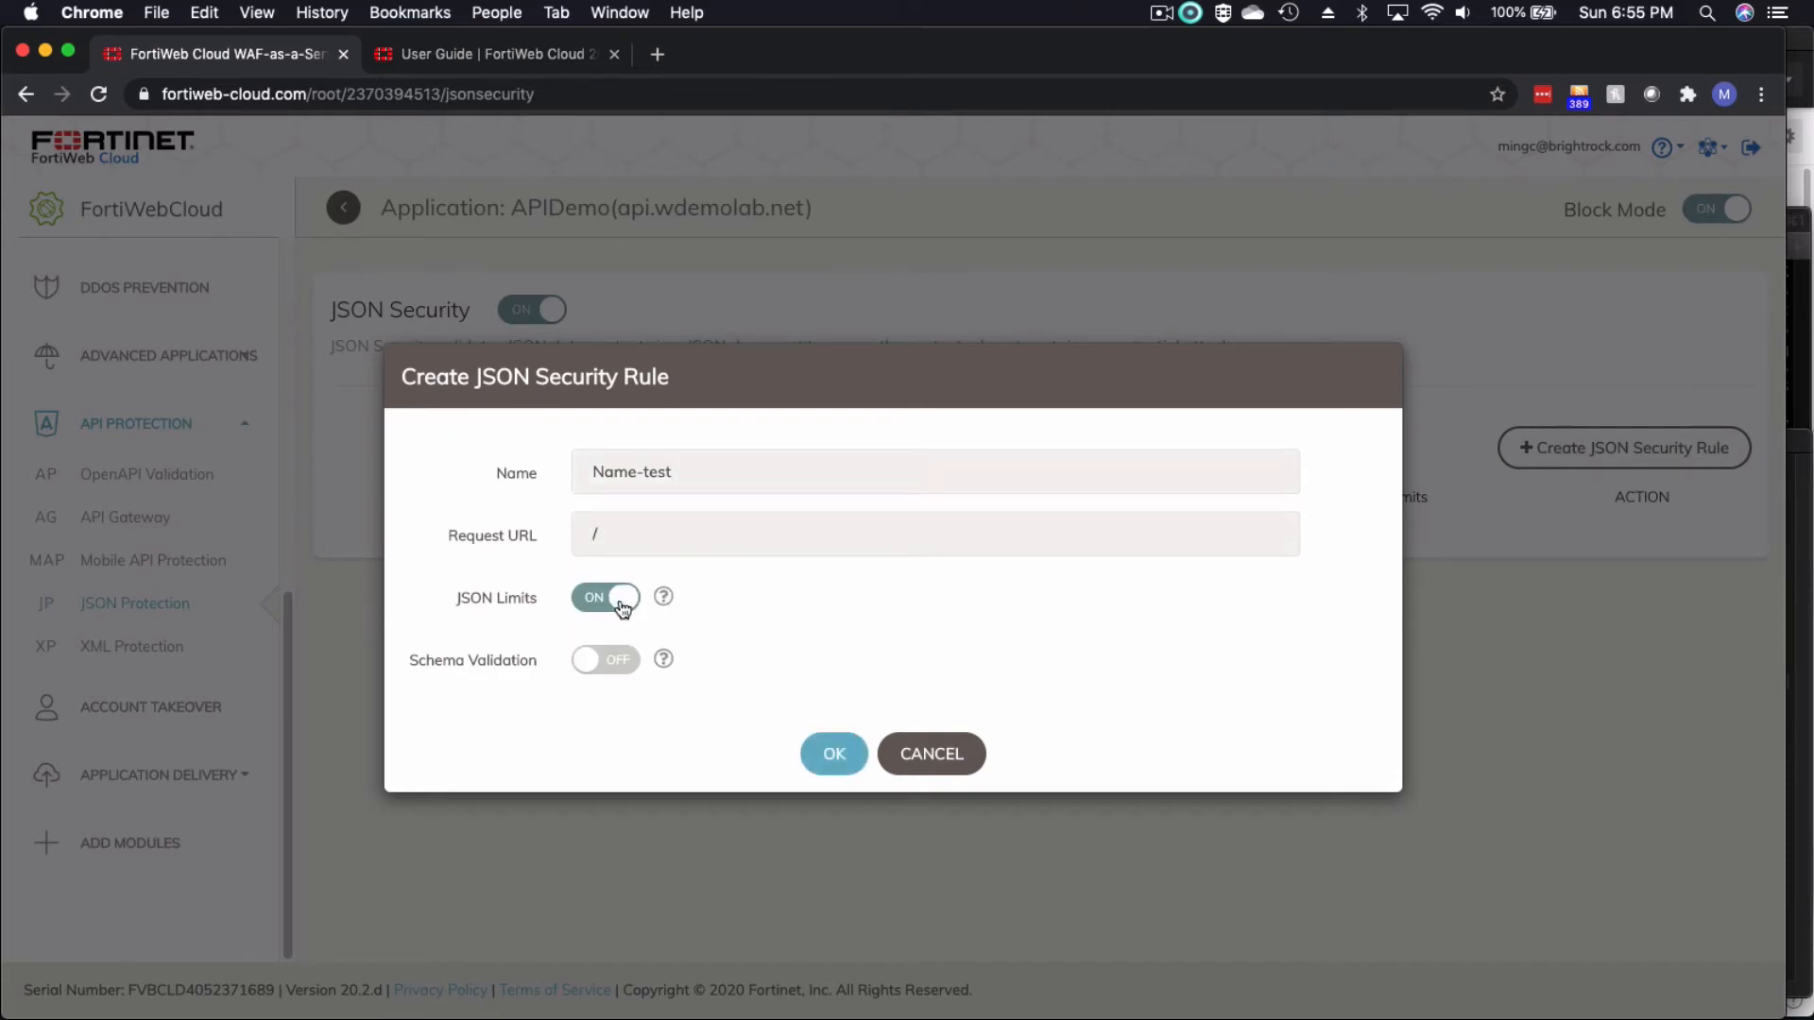
mouse_move(661, 597)
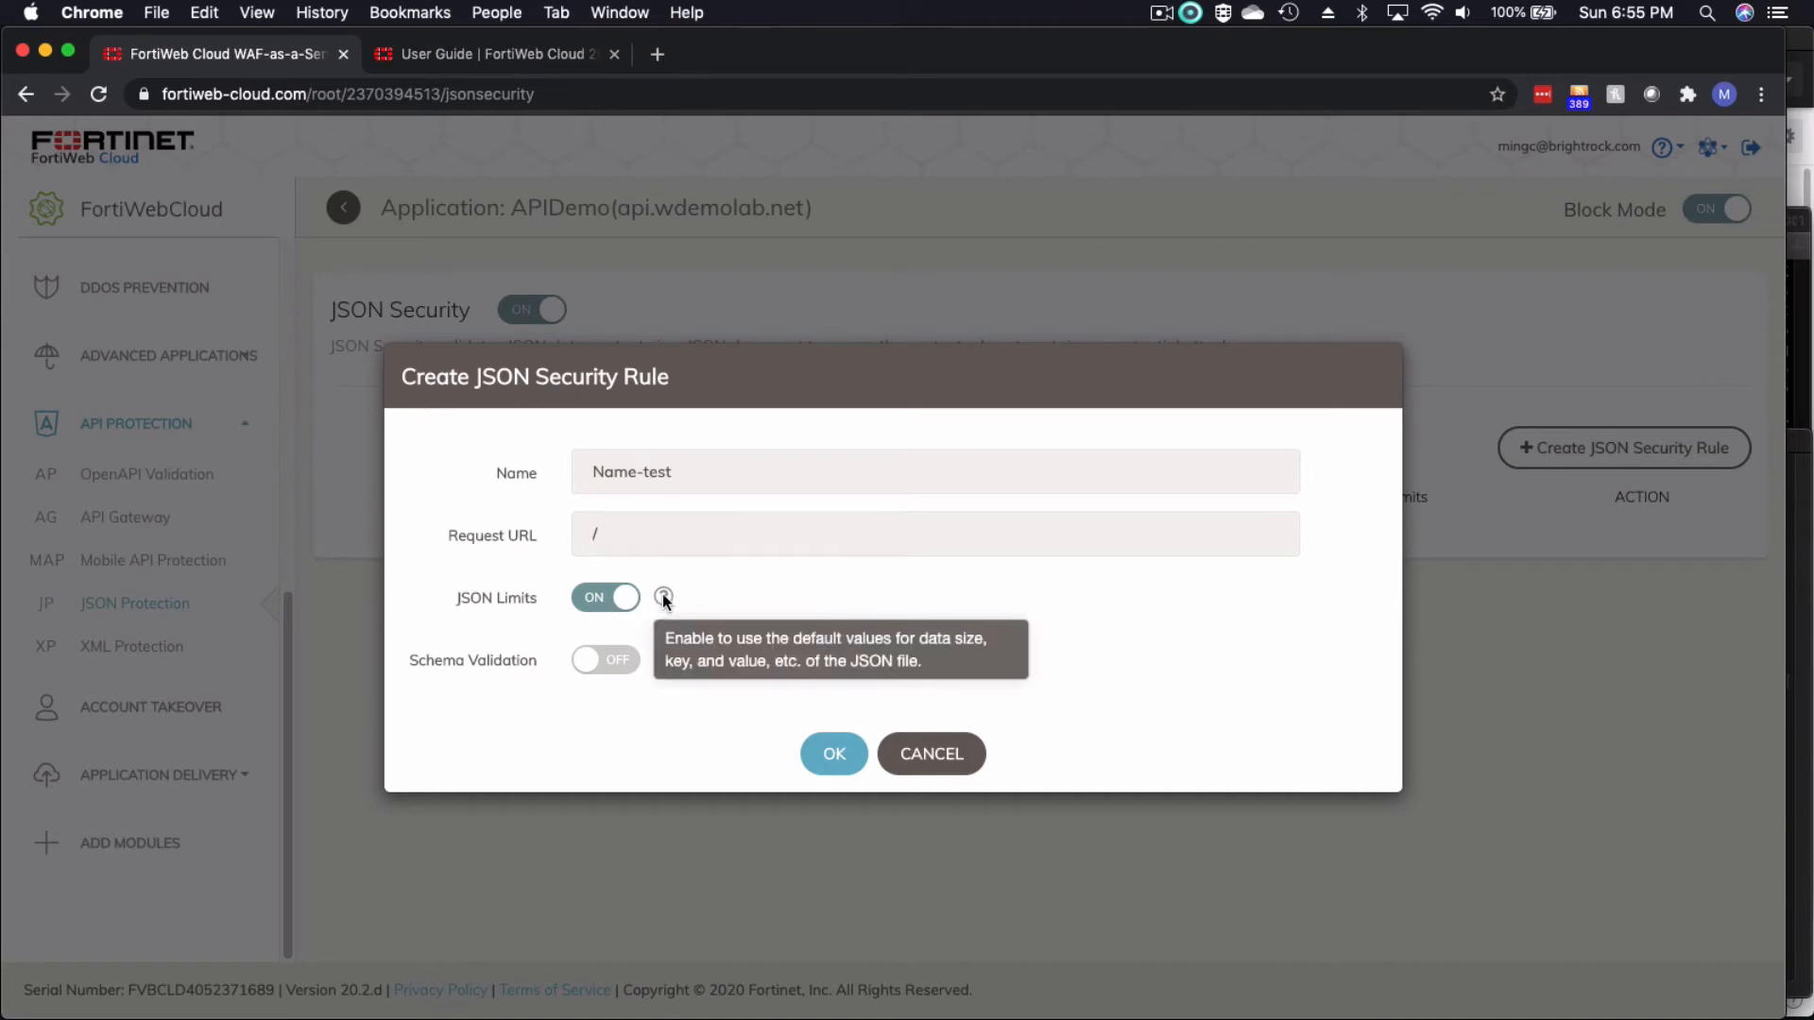
Step: Check the default JSON Limits values in the User Guide's JSON Protection page, then return to the rule form
click(552, 55)
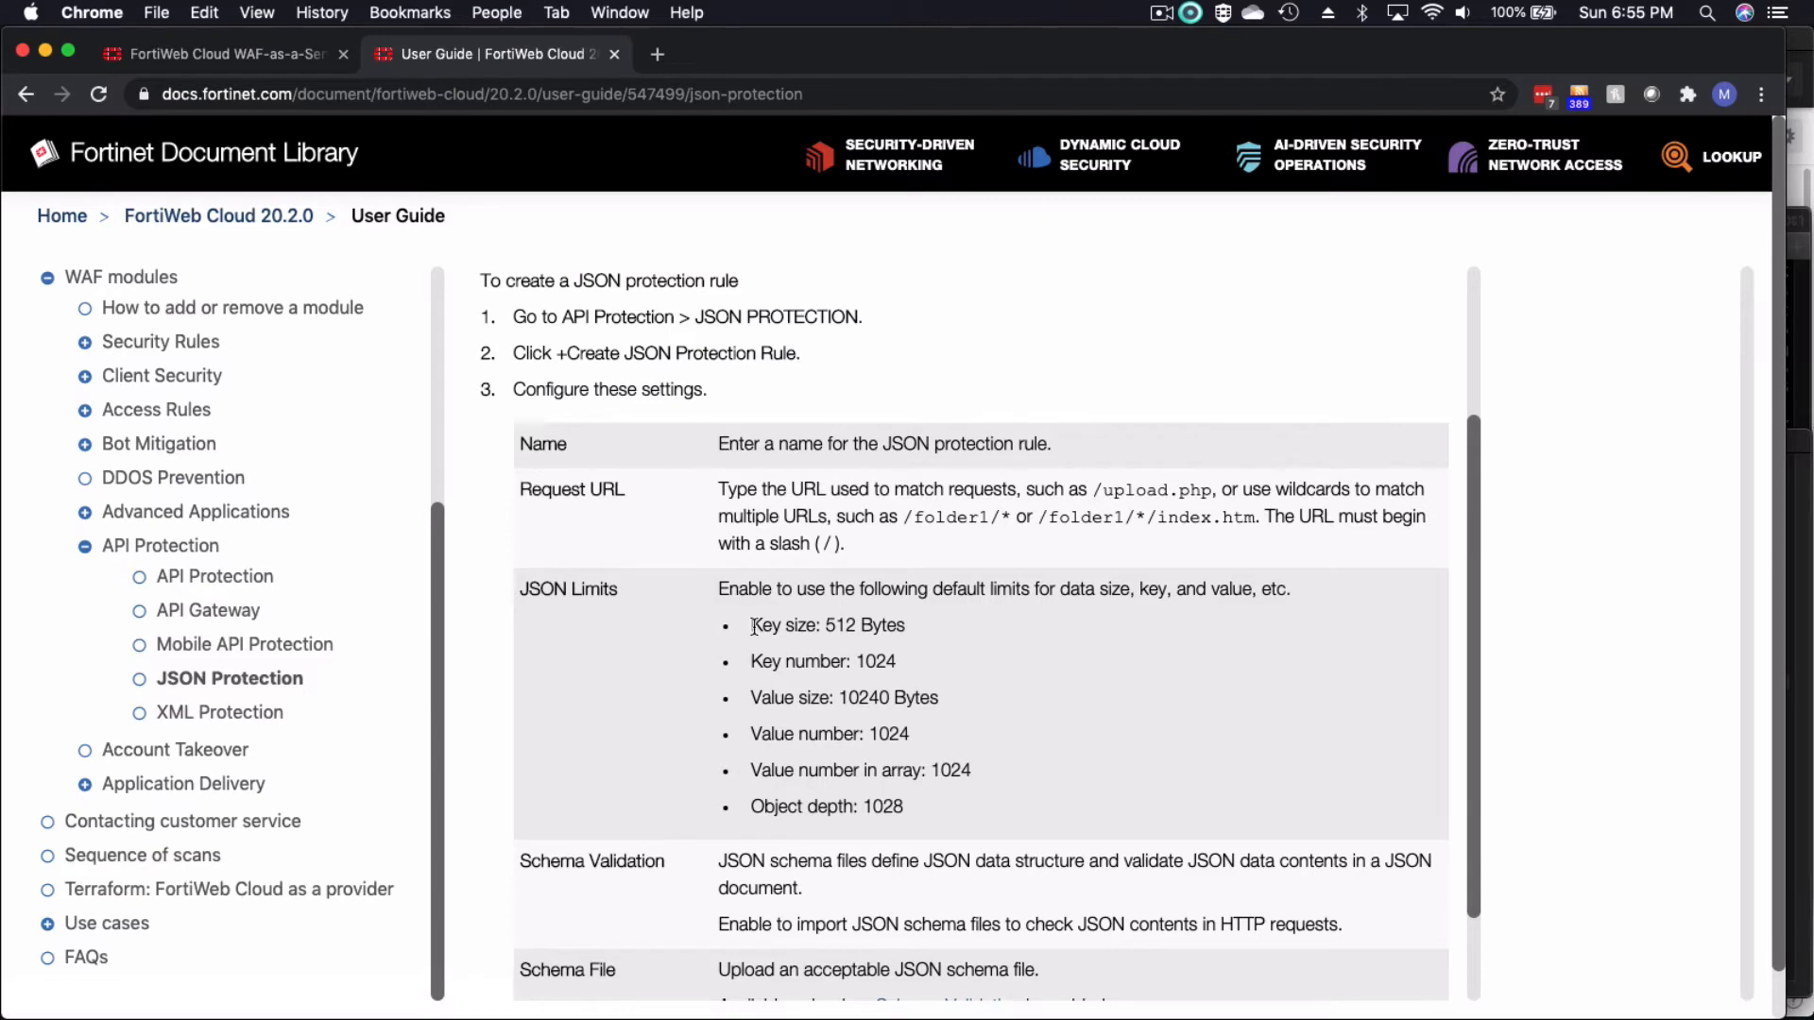
drag(749, 623, 944, 824)
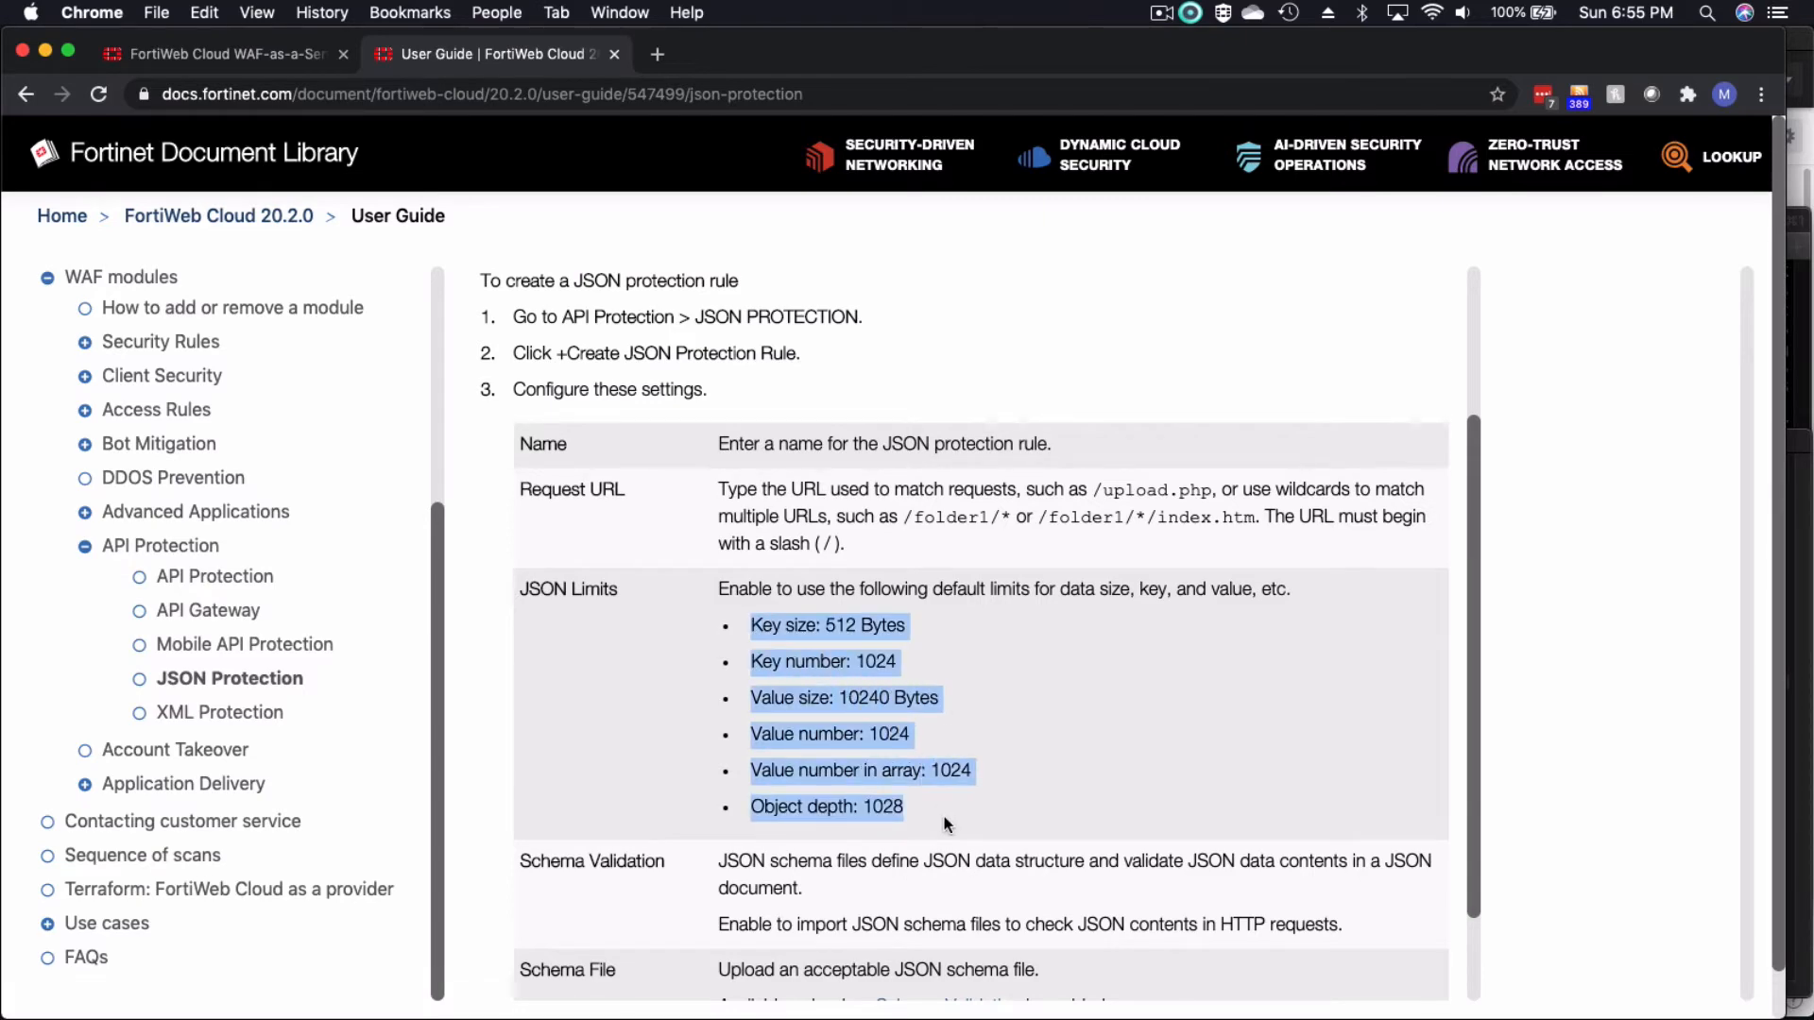
click(237, 54)
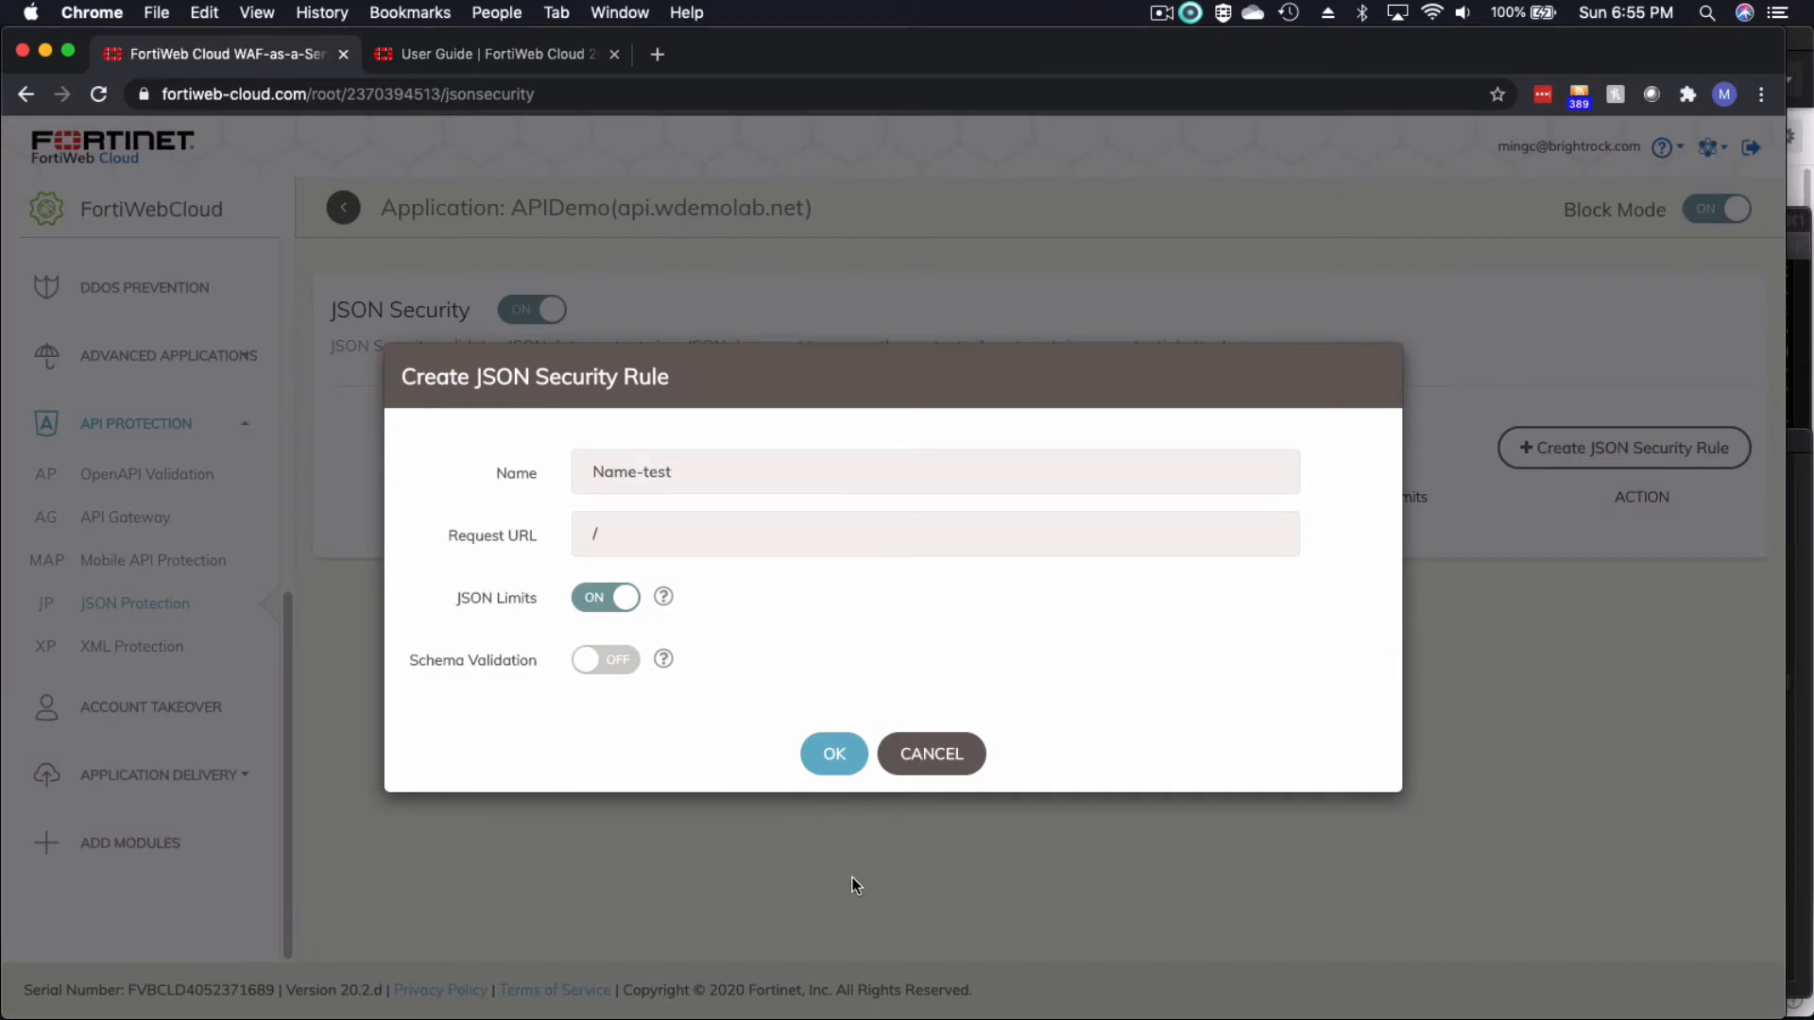
Step: Enable Schema Validation, choose json.json from API LAB files as the schema file, and create the JSON security rule
click(619, 660)
click(639, 677)
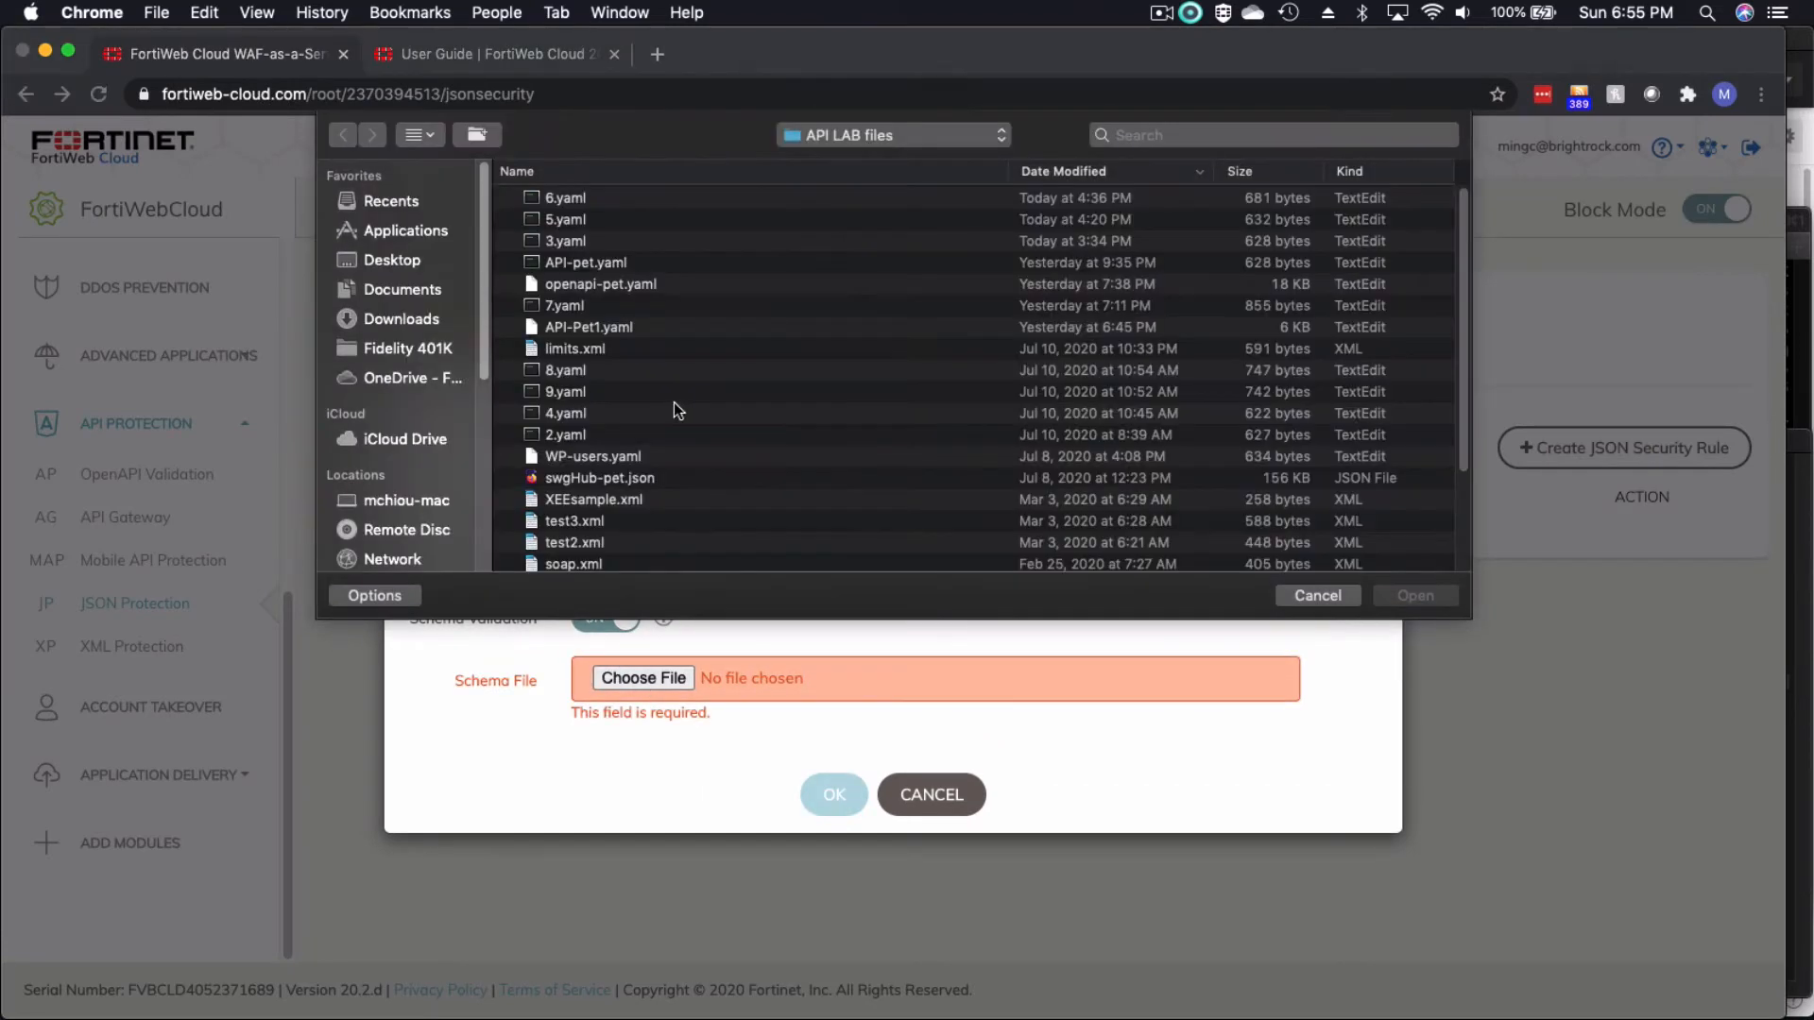
scroll(664, 336, down, 3)
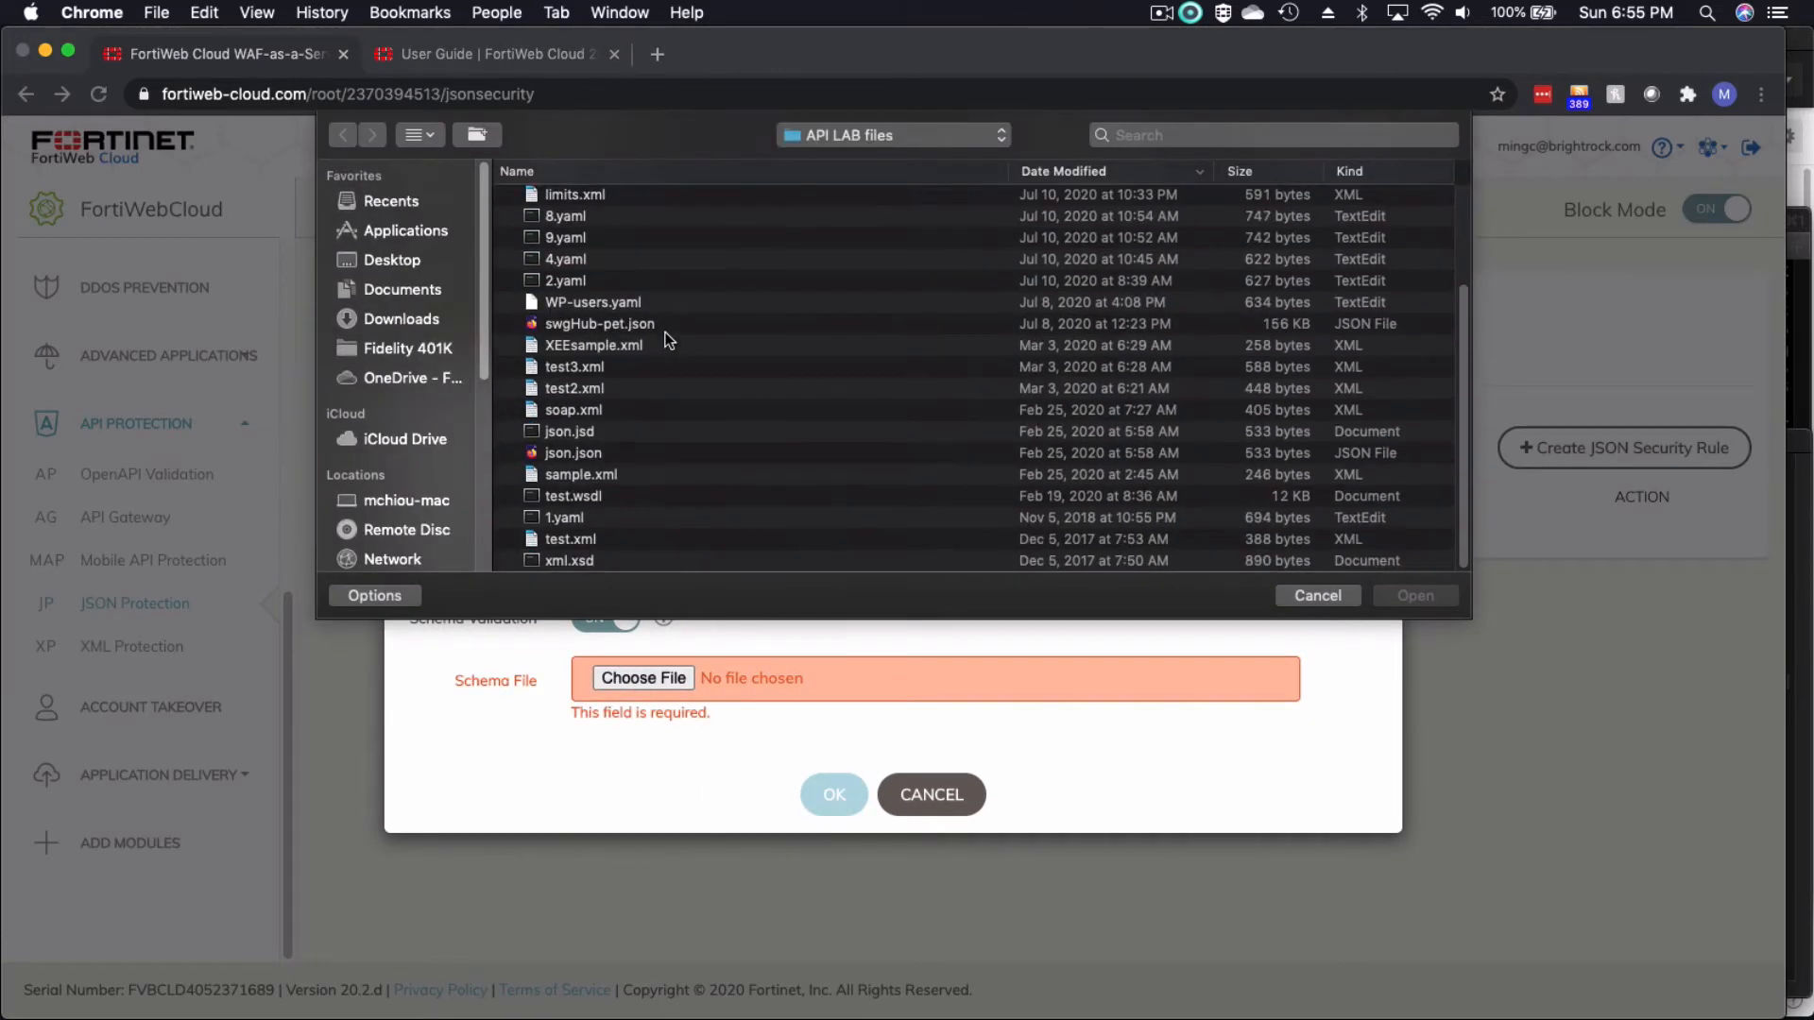
double_click(559, 453)
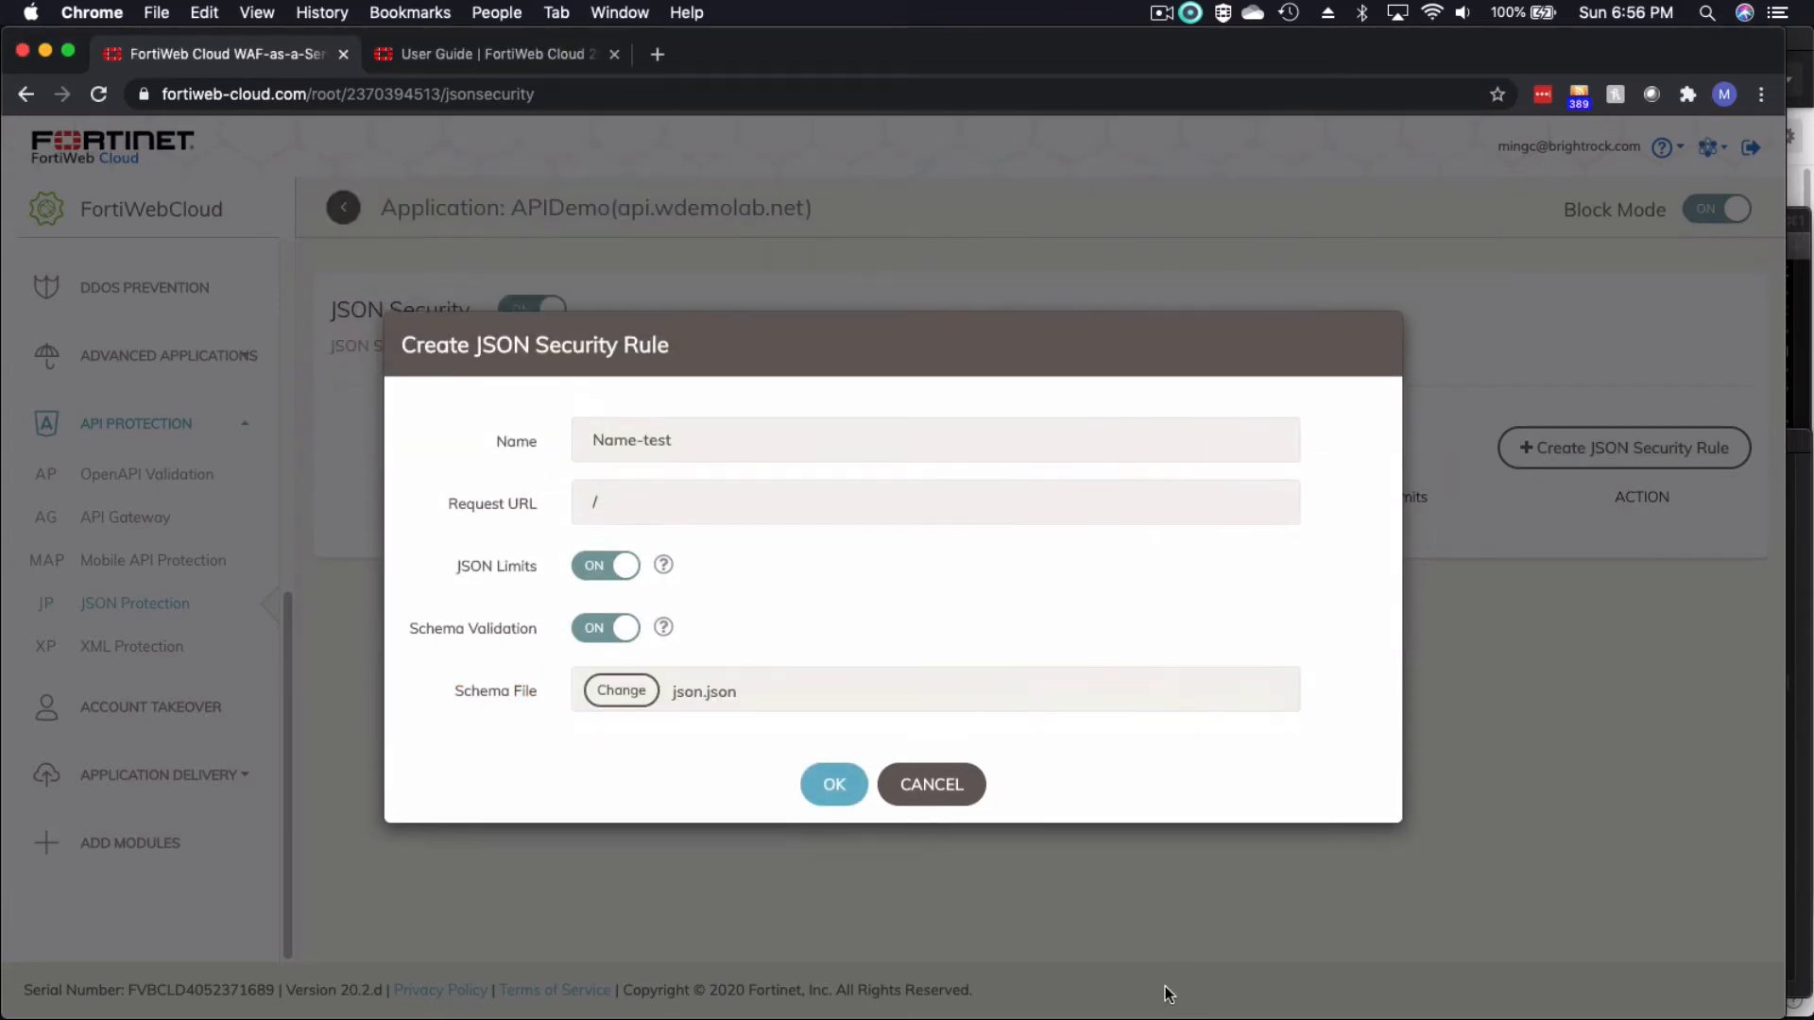
click(835, 784)
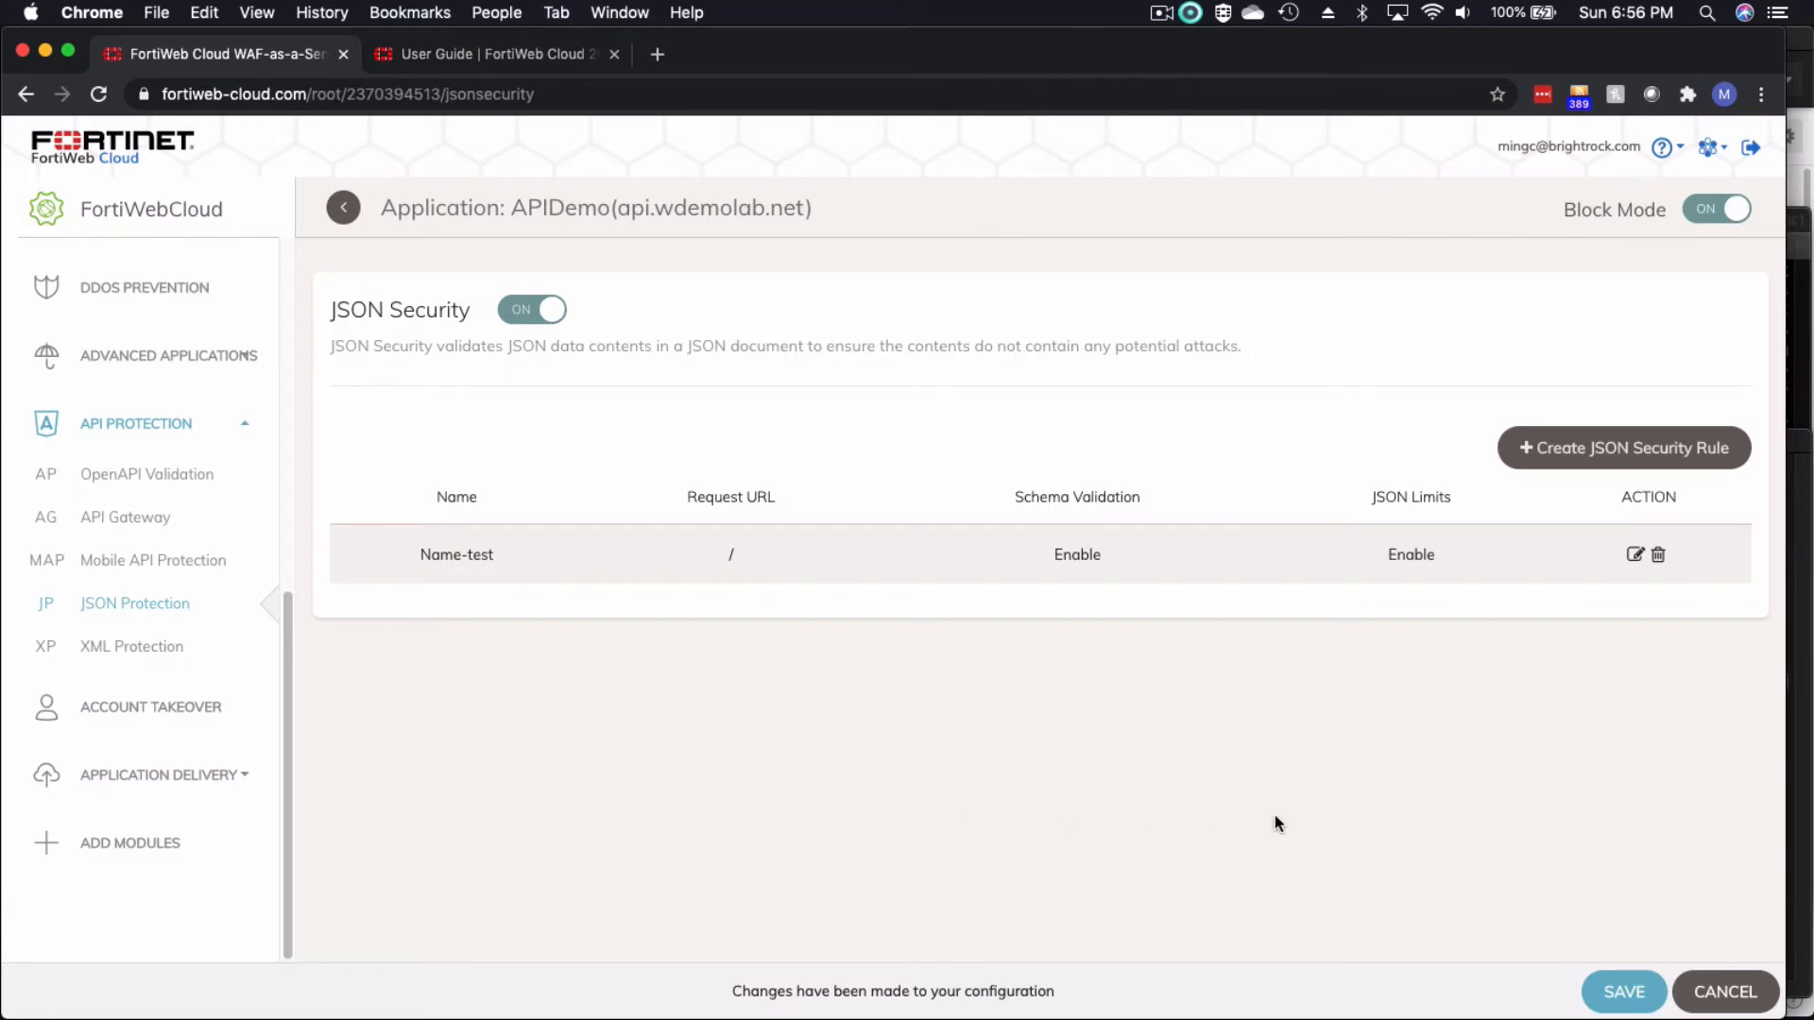
Step: Save the JSON Security configuration and review the id, name and price types in the json.json schema file in TextEdit
click(1617, 986)
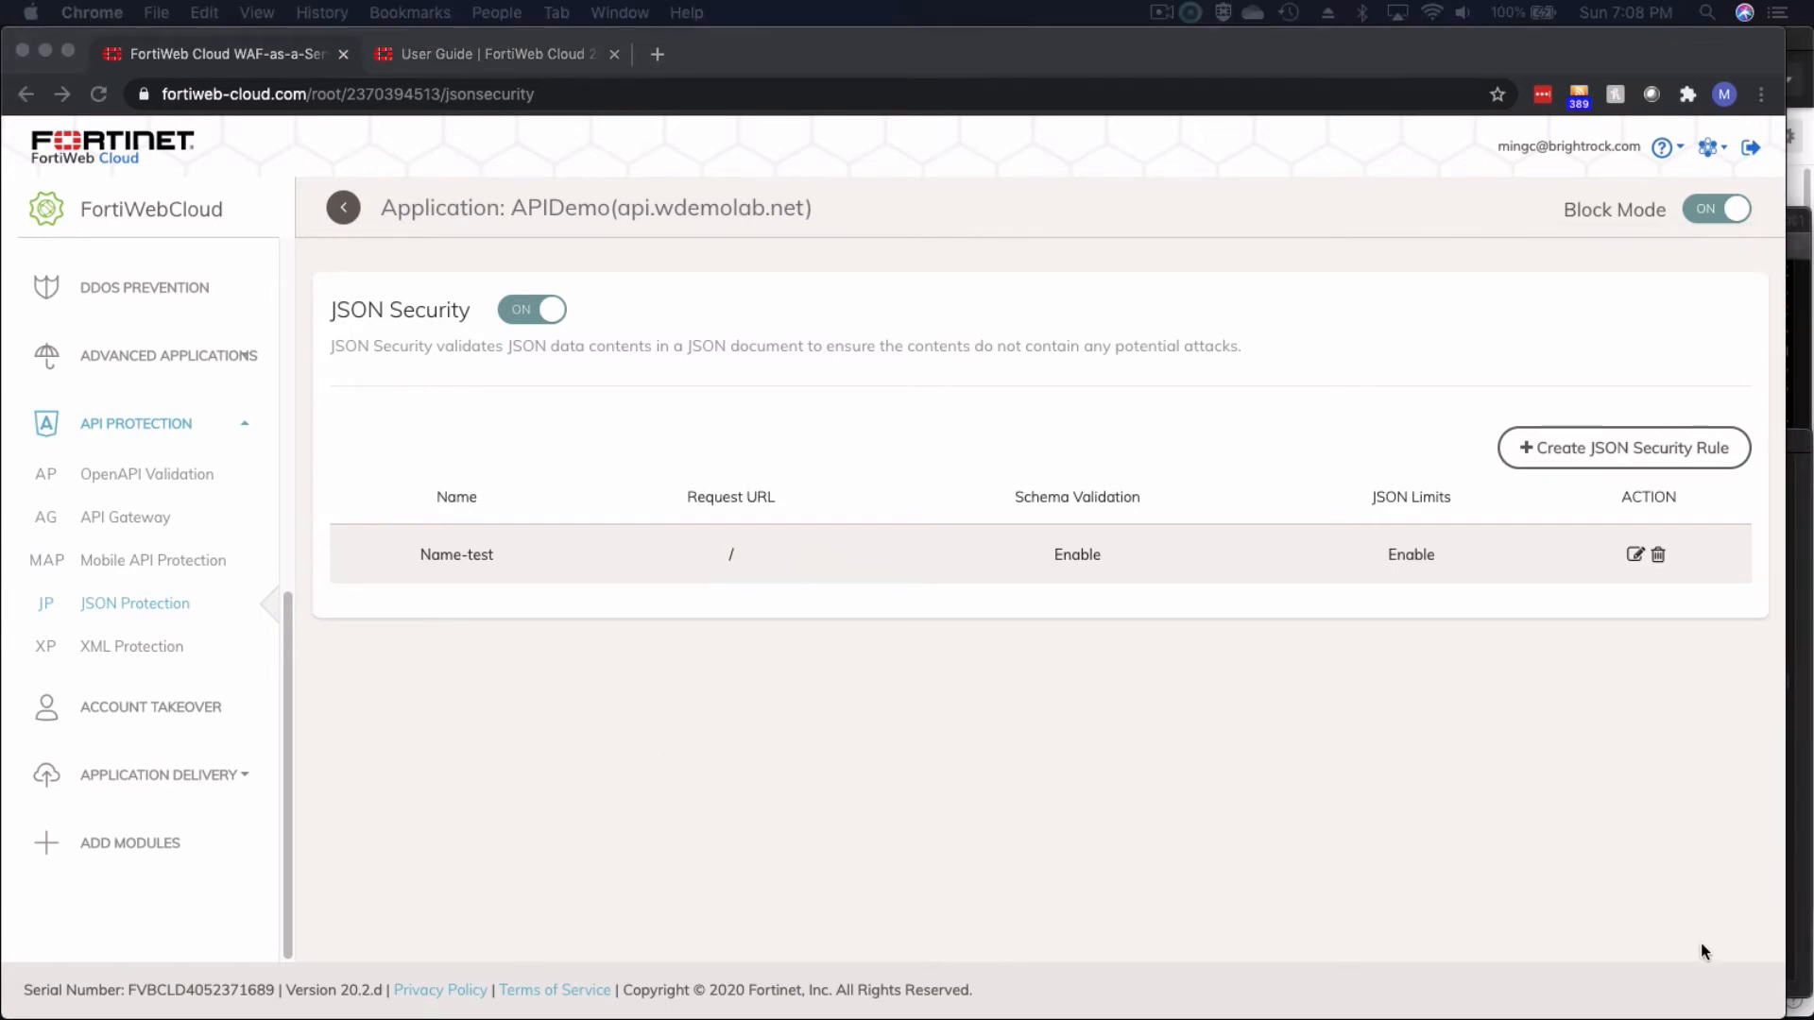
click(1807, 958)
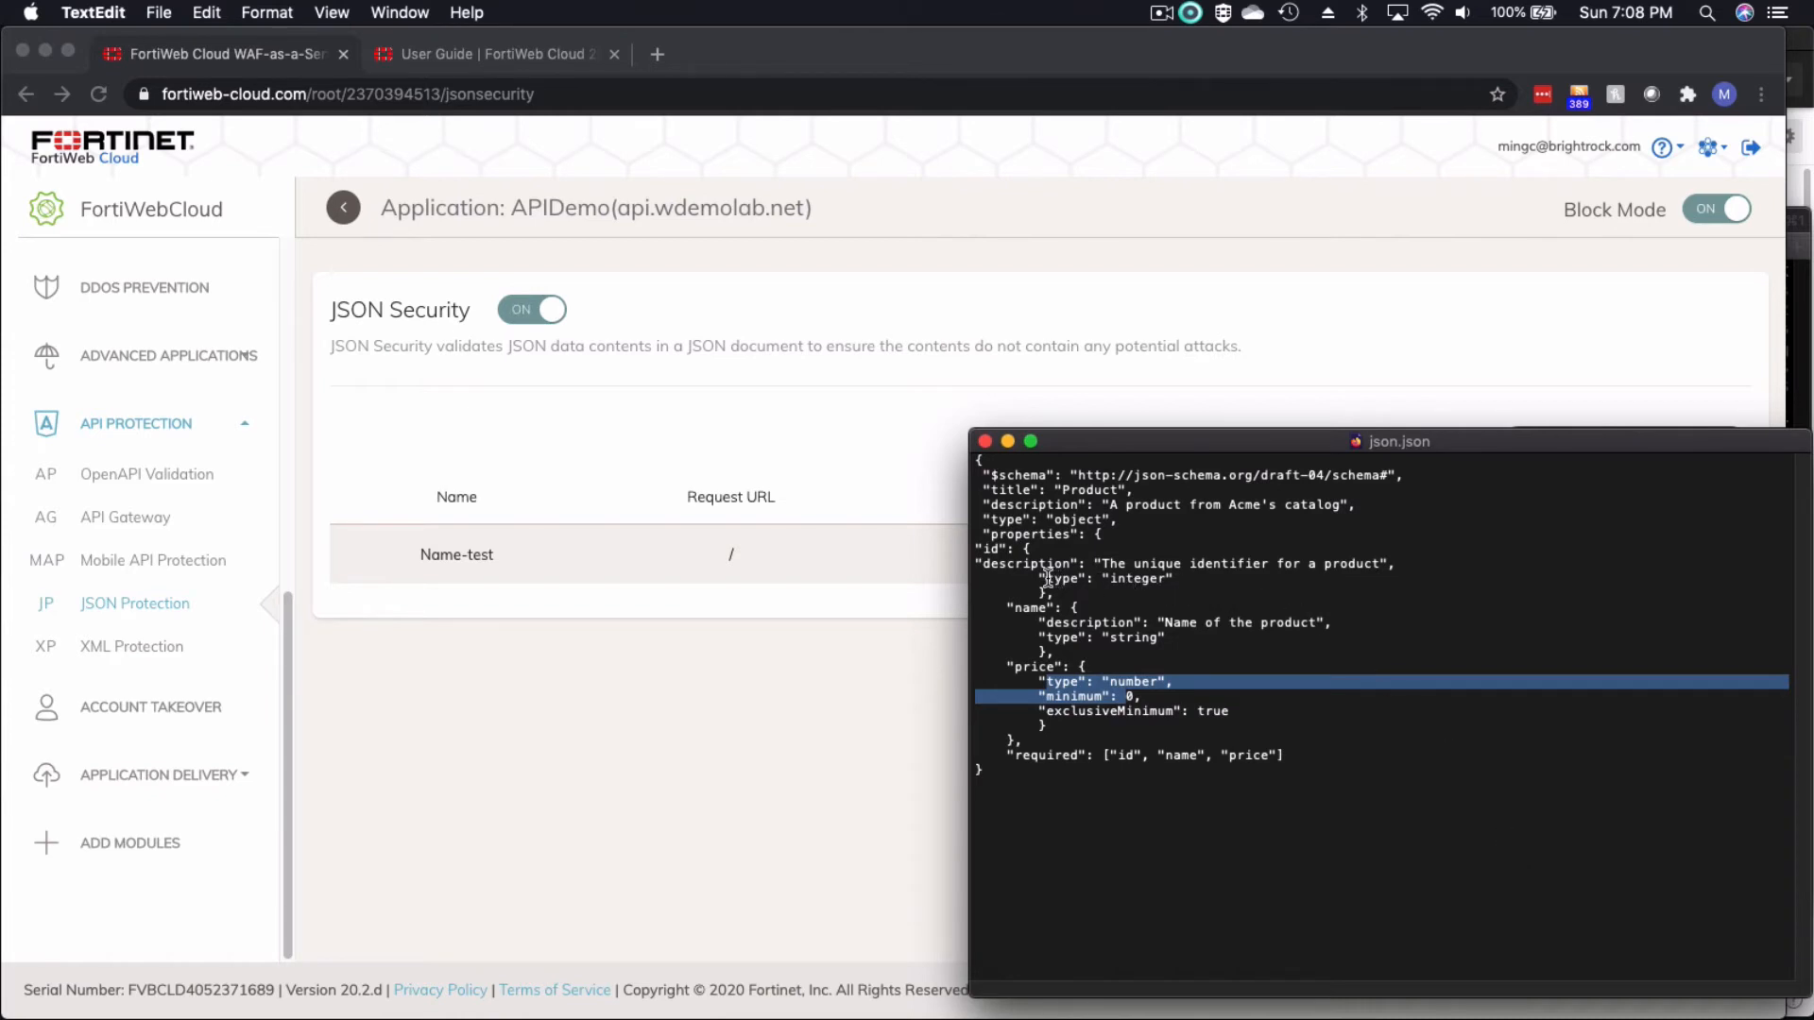
drag(1046, 578, 1152, 586)
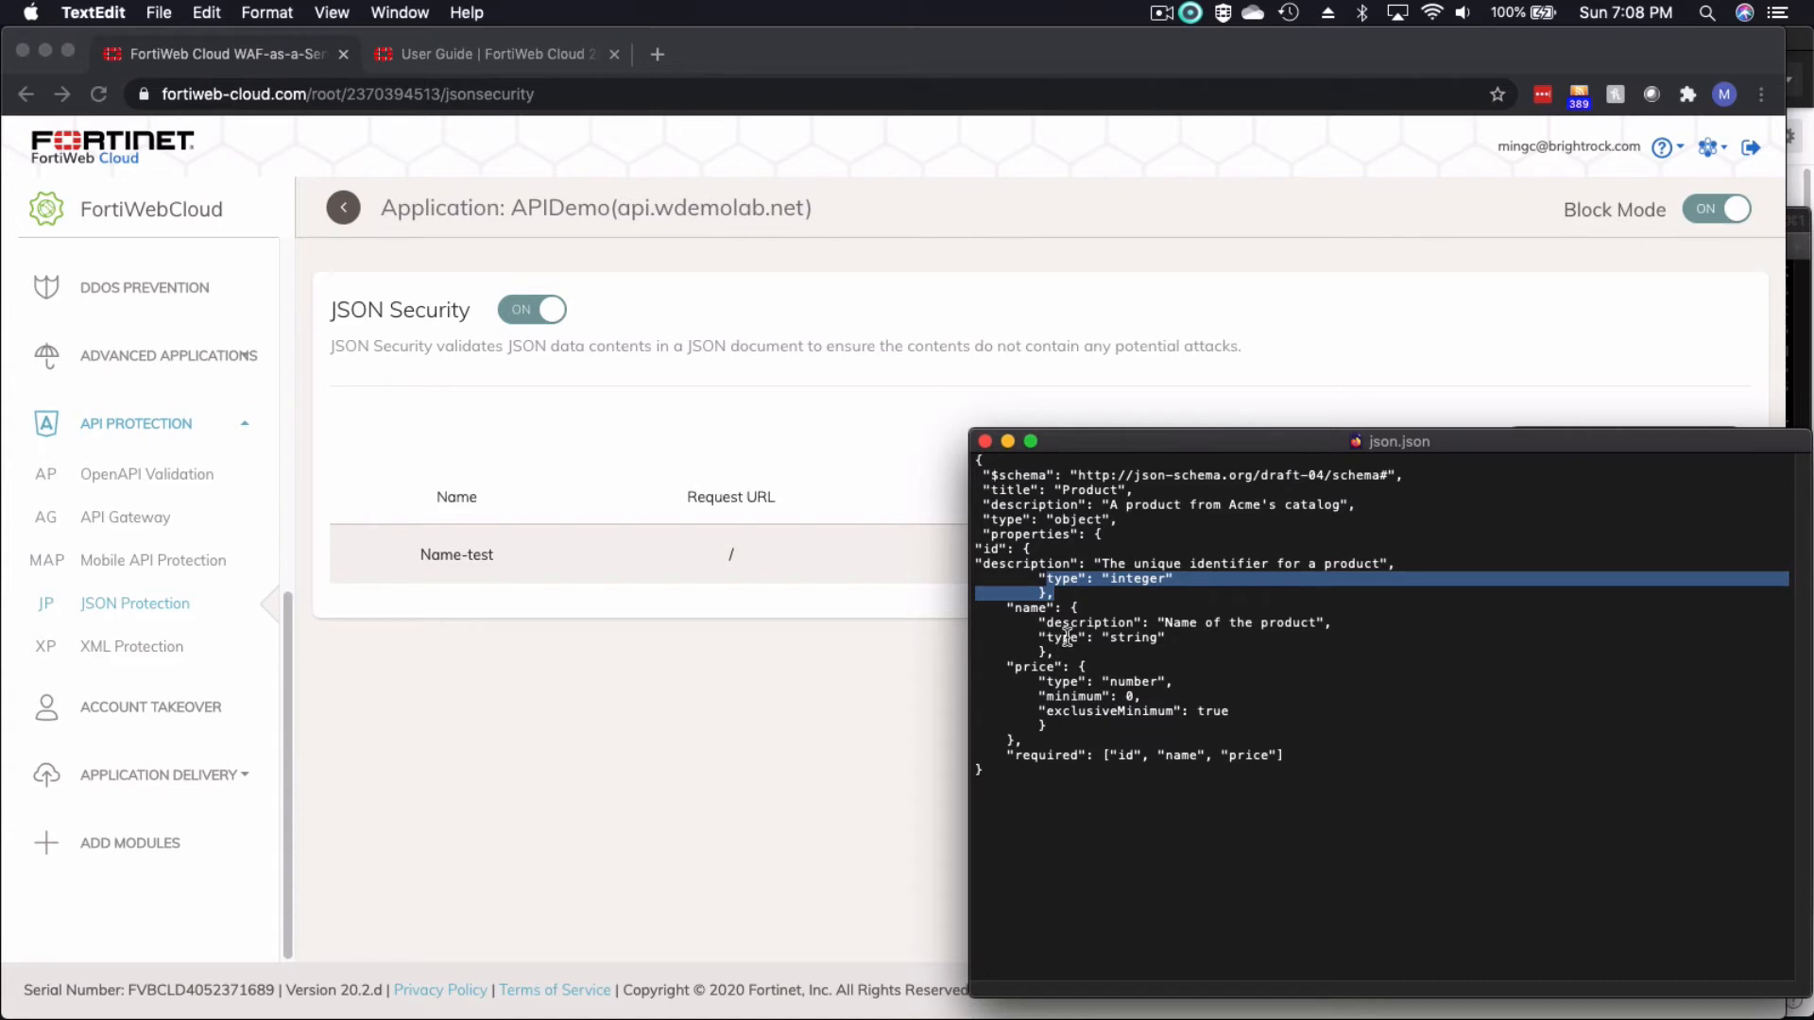
drag(1101, 638, 1144, 687)
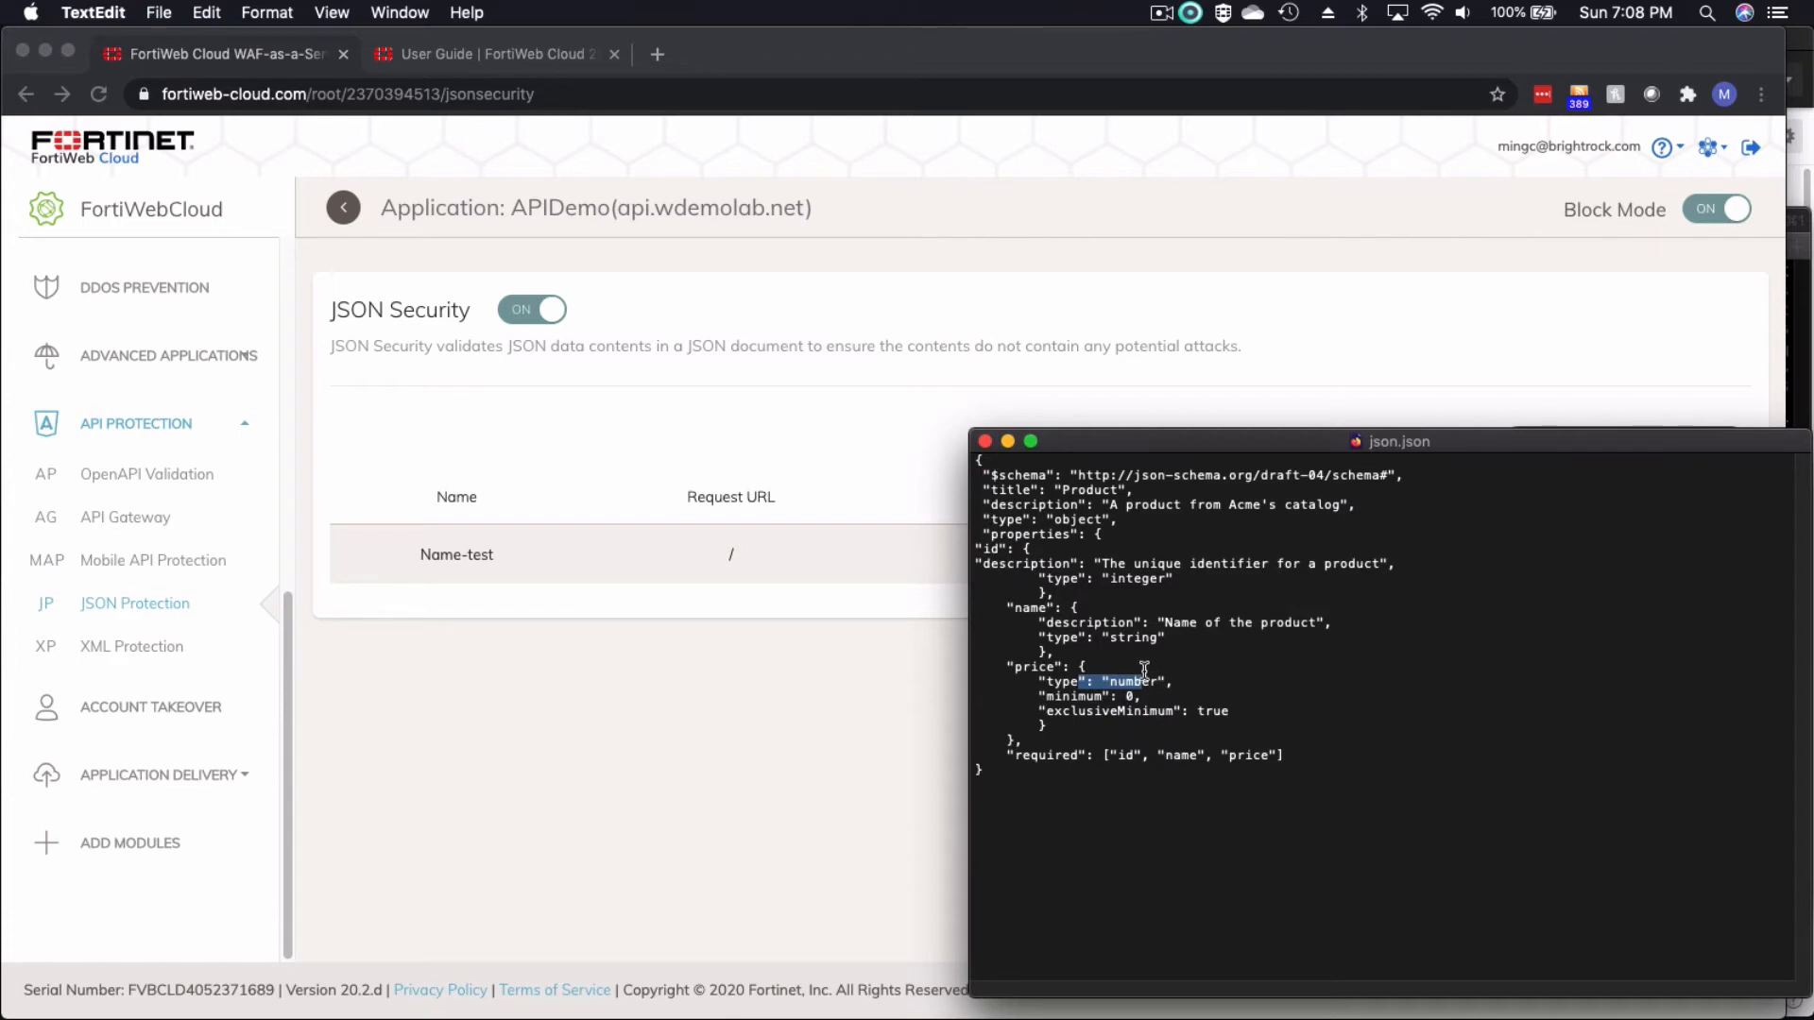
shift+click(1148, 674)
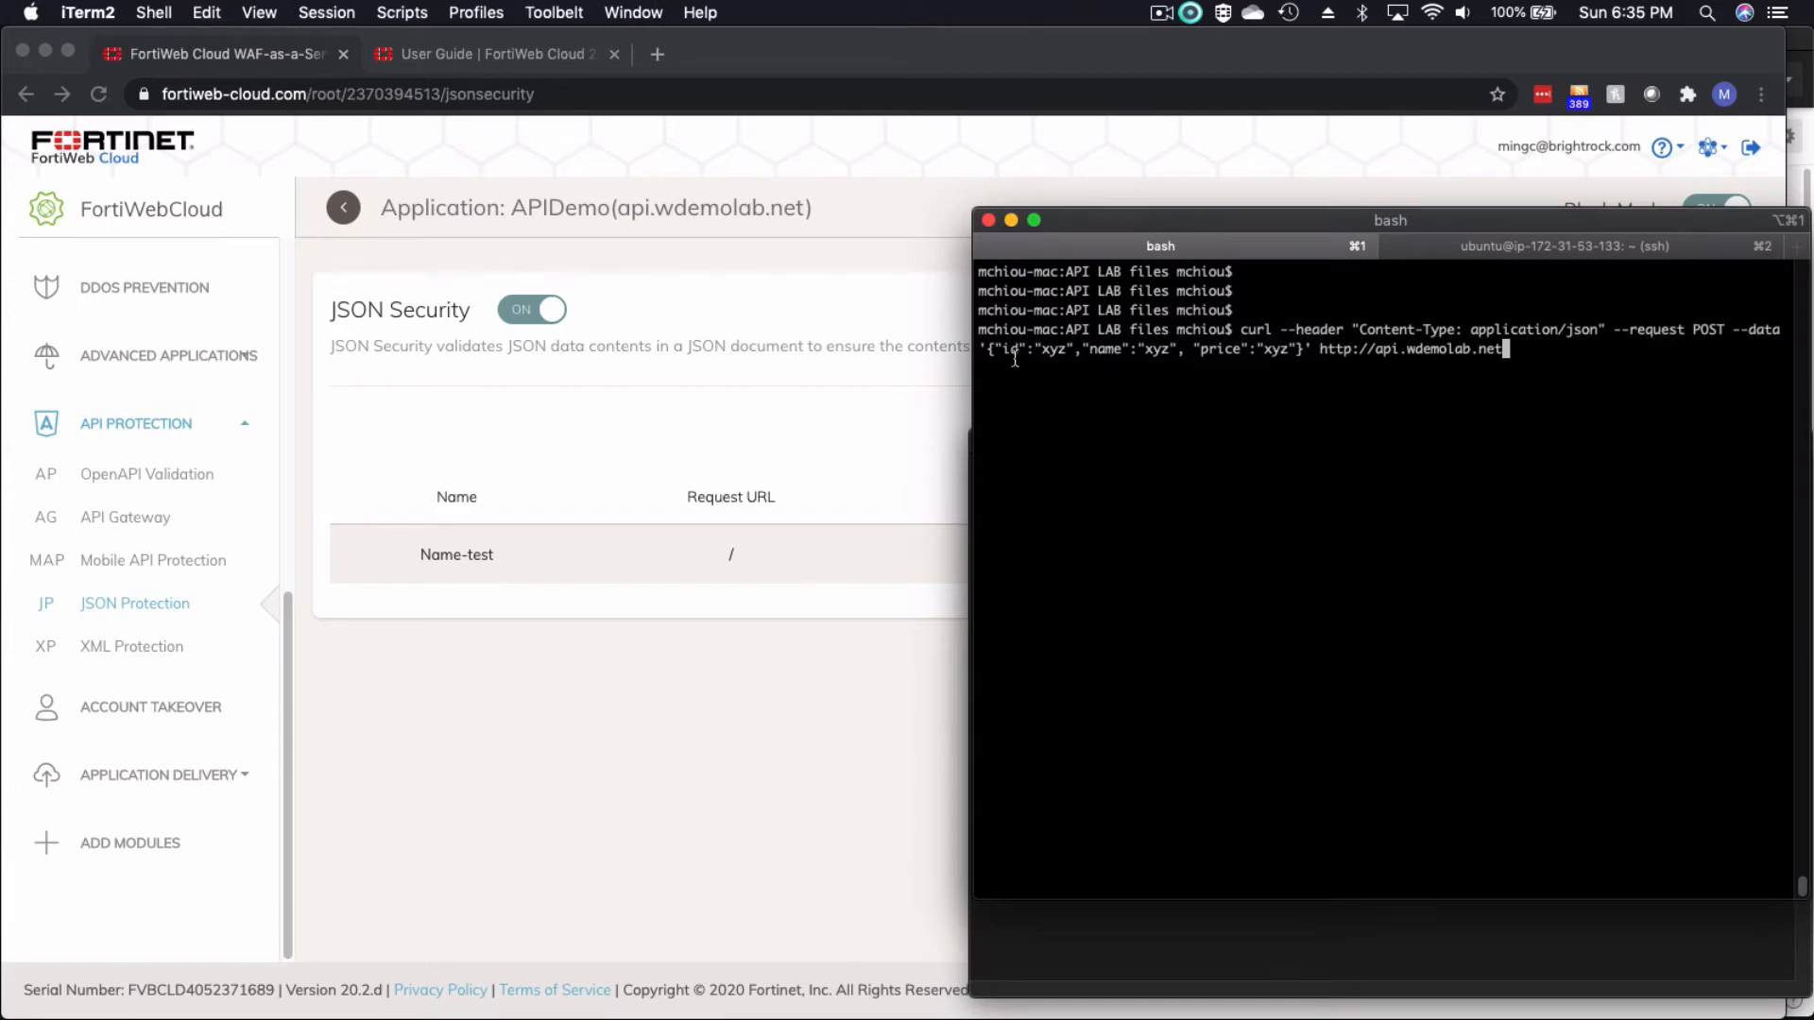
drag(1004, 355, 1273, 356)
click(1226, 351)
key(Return)
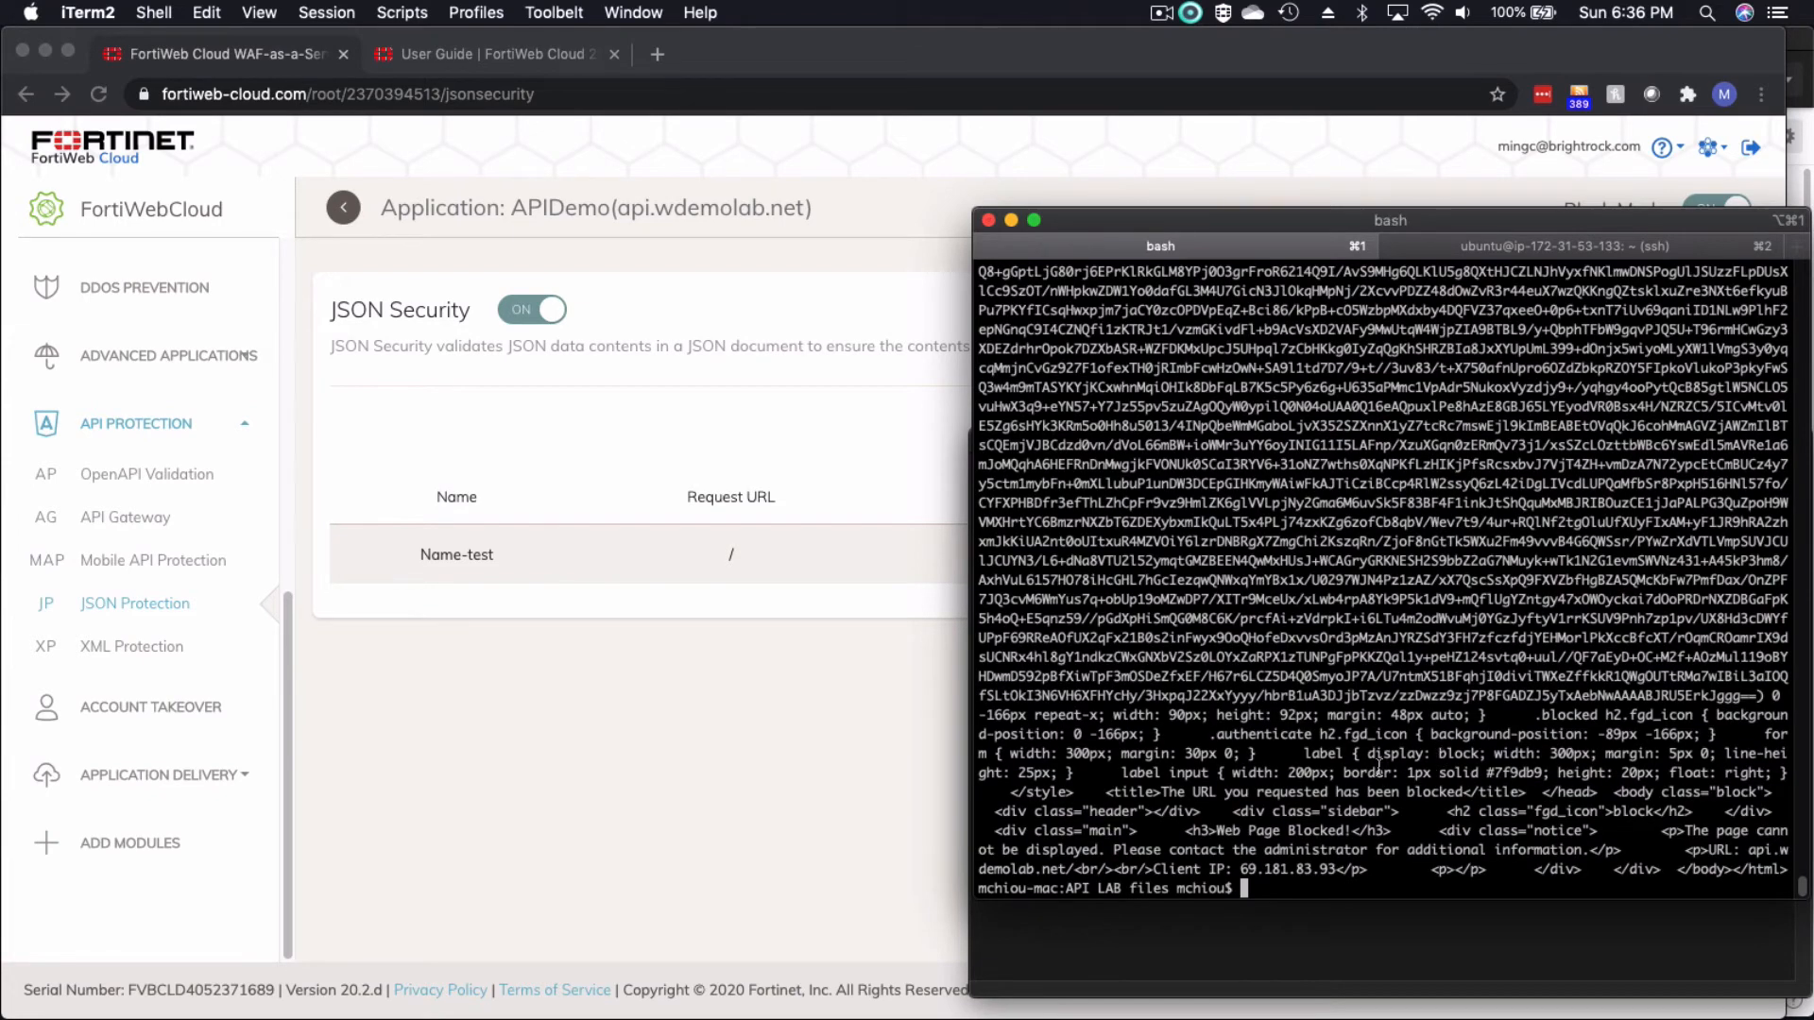
drag(1170, 791, 1458, 807)
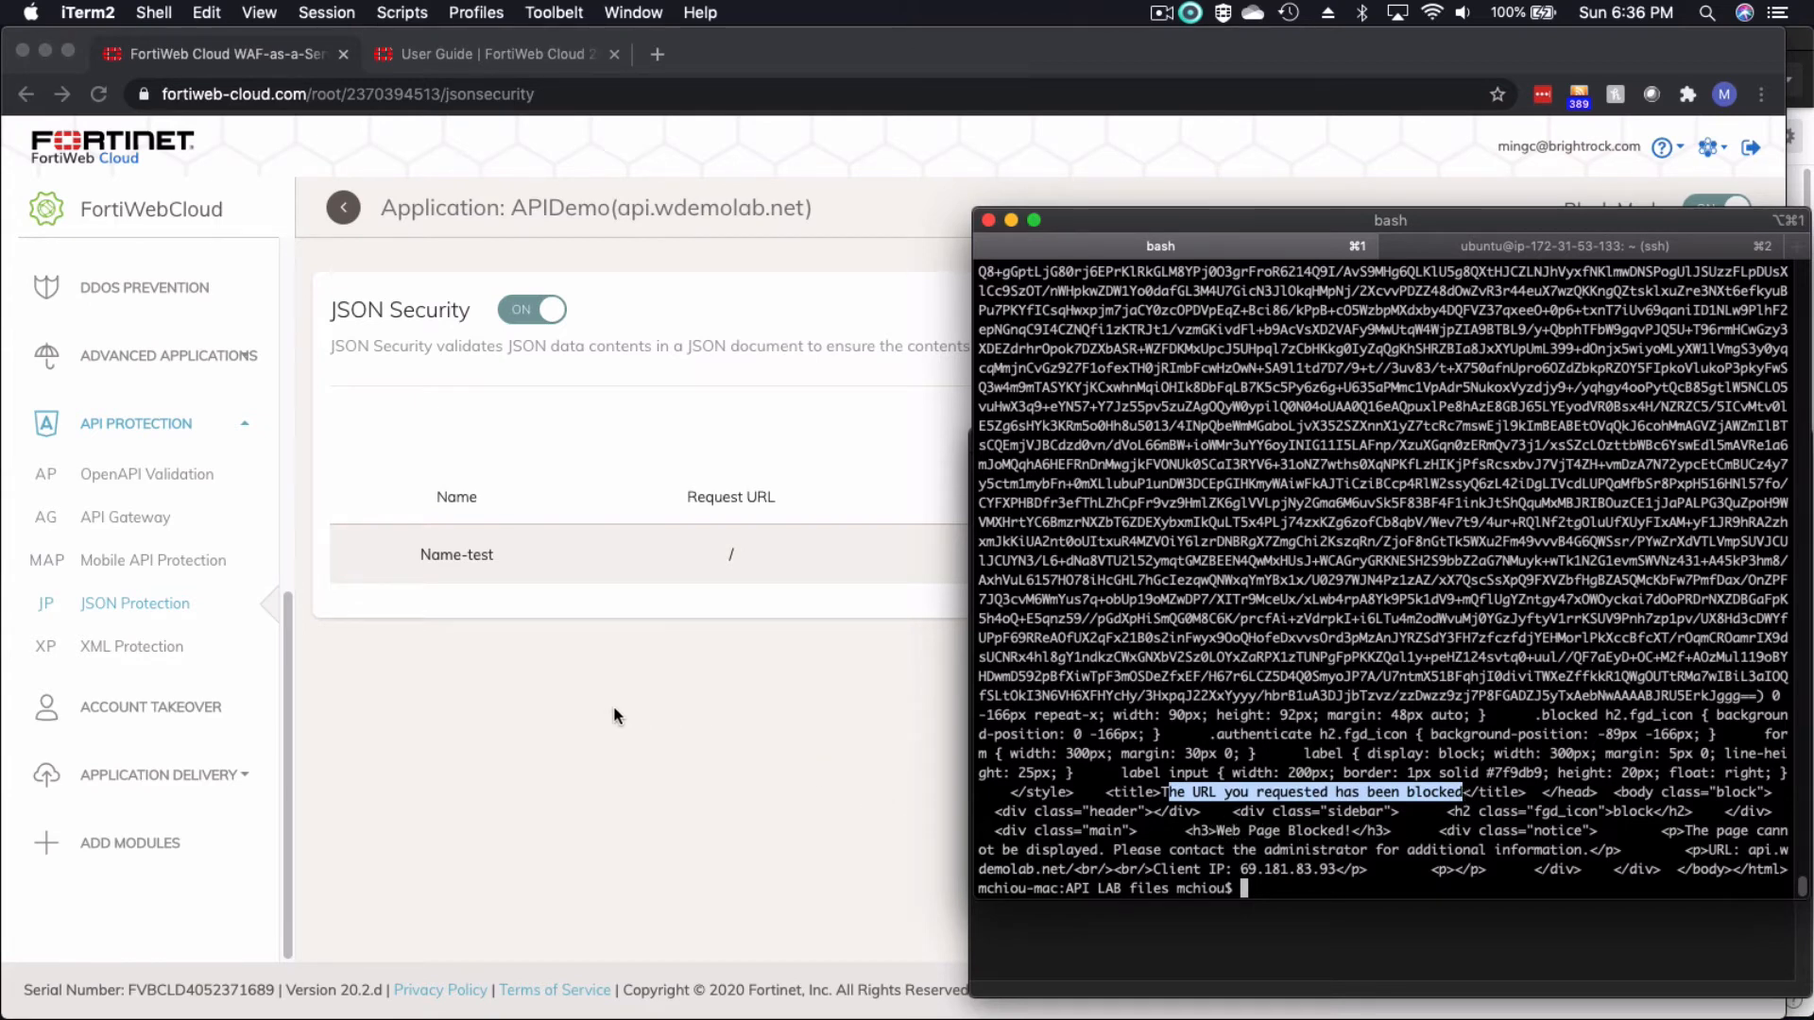
click(1353, 711)
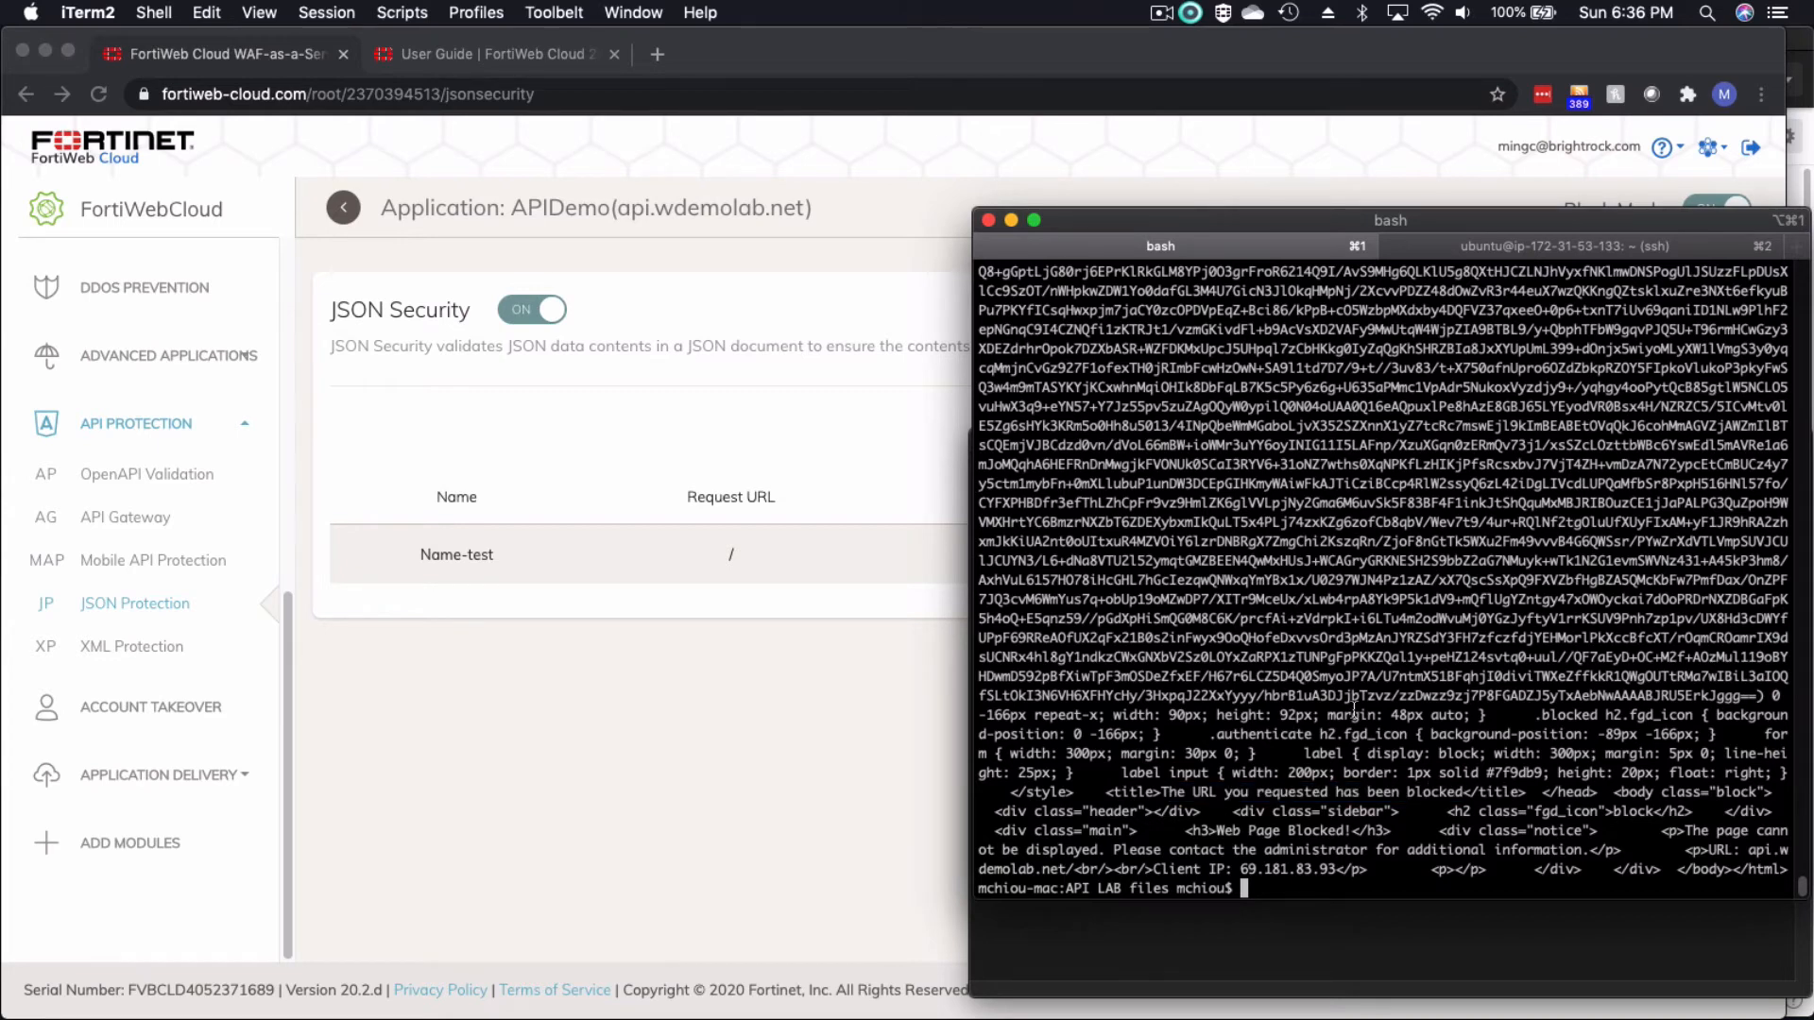
Step: Send another curl JSON POST to api.wdemolab.net with username "1 or 1=1" and a password, and check the response title
key(Return)
key(Return)
key(Return)
key(Return)
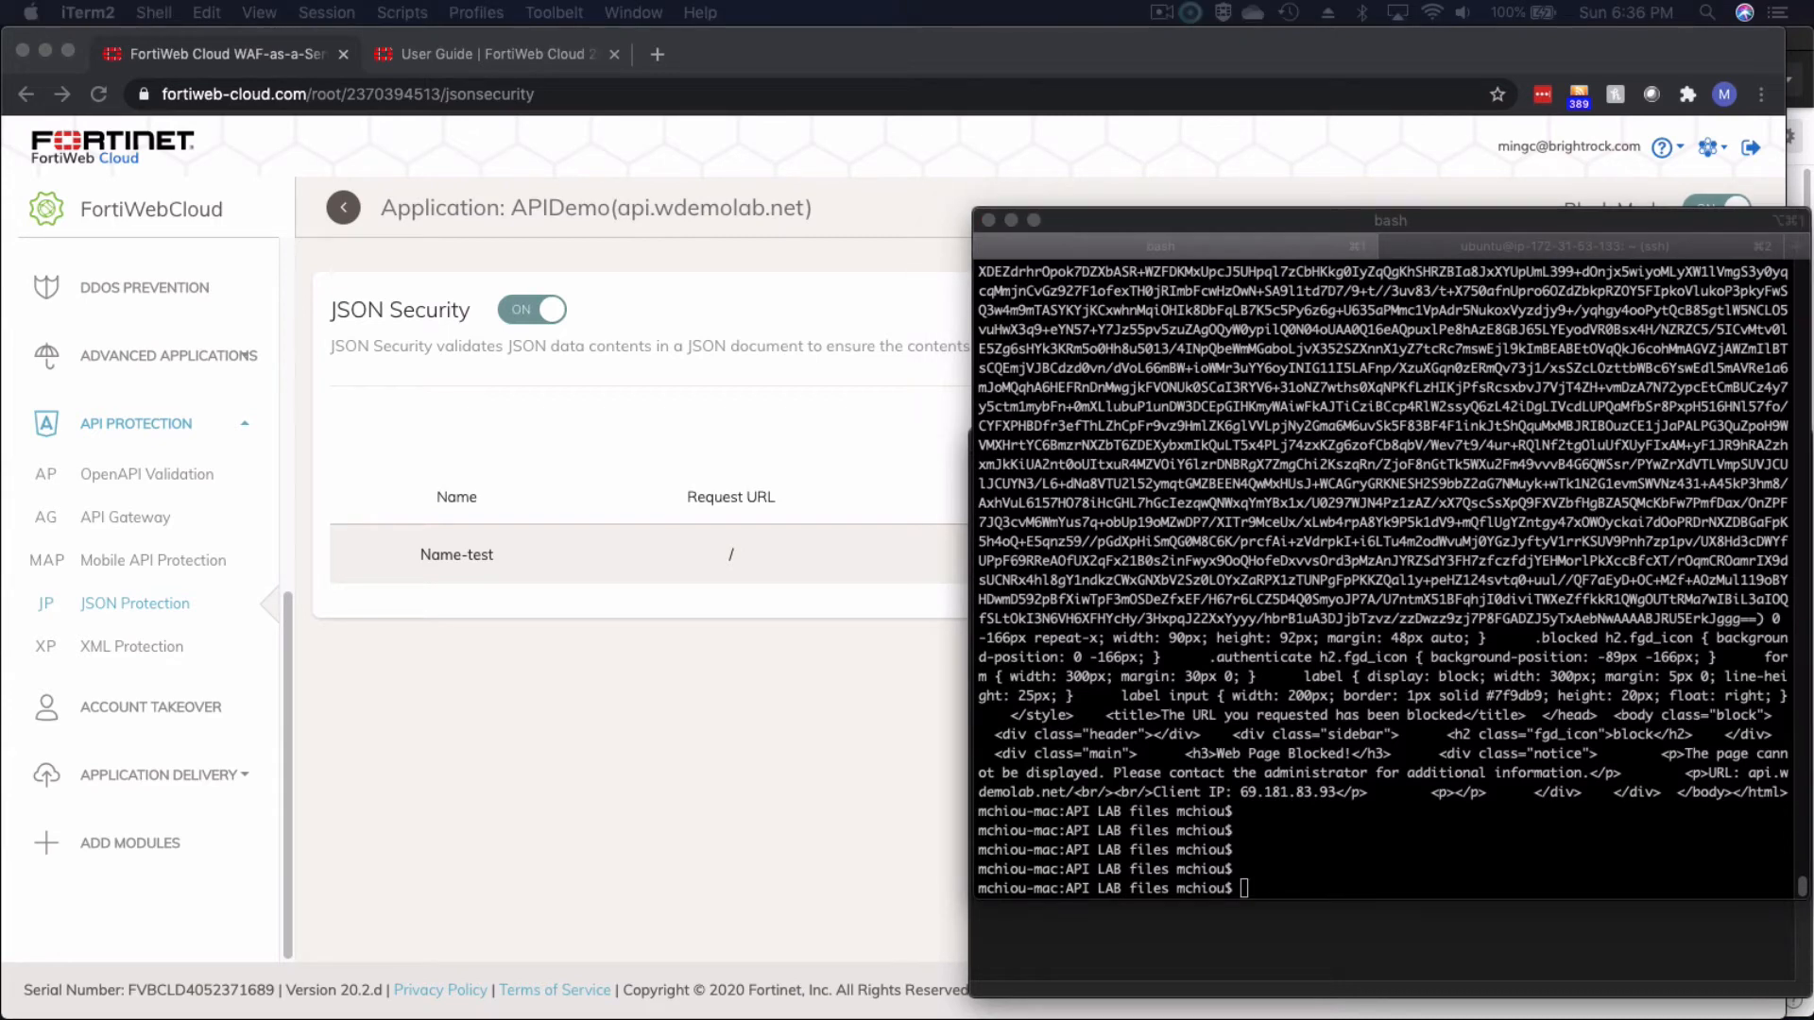
click(1175, 669)
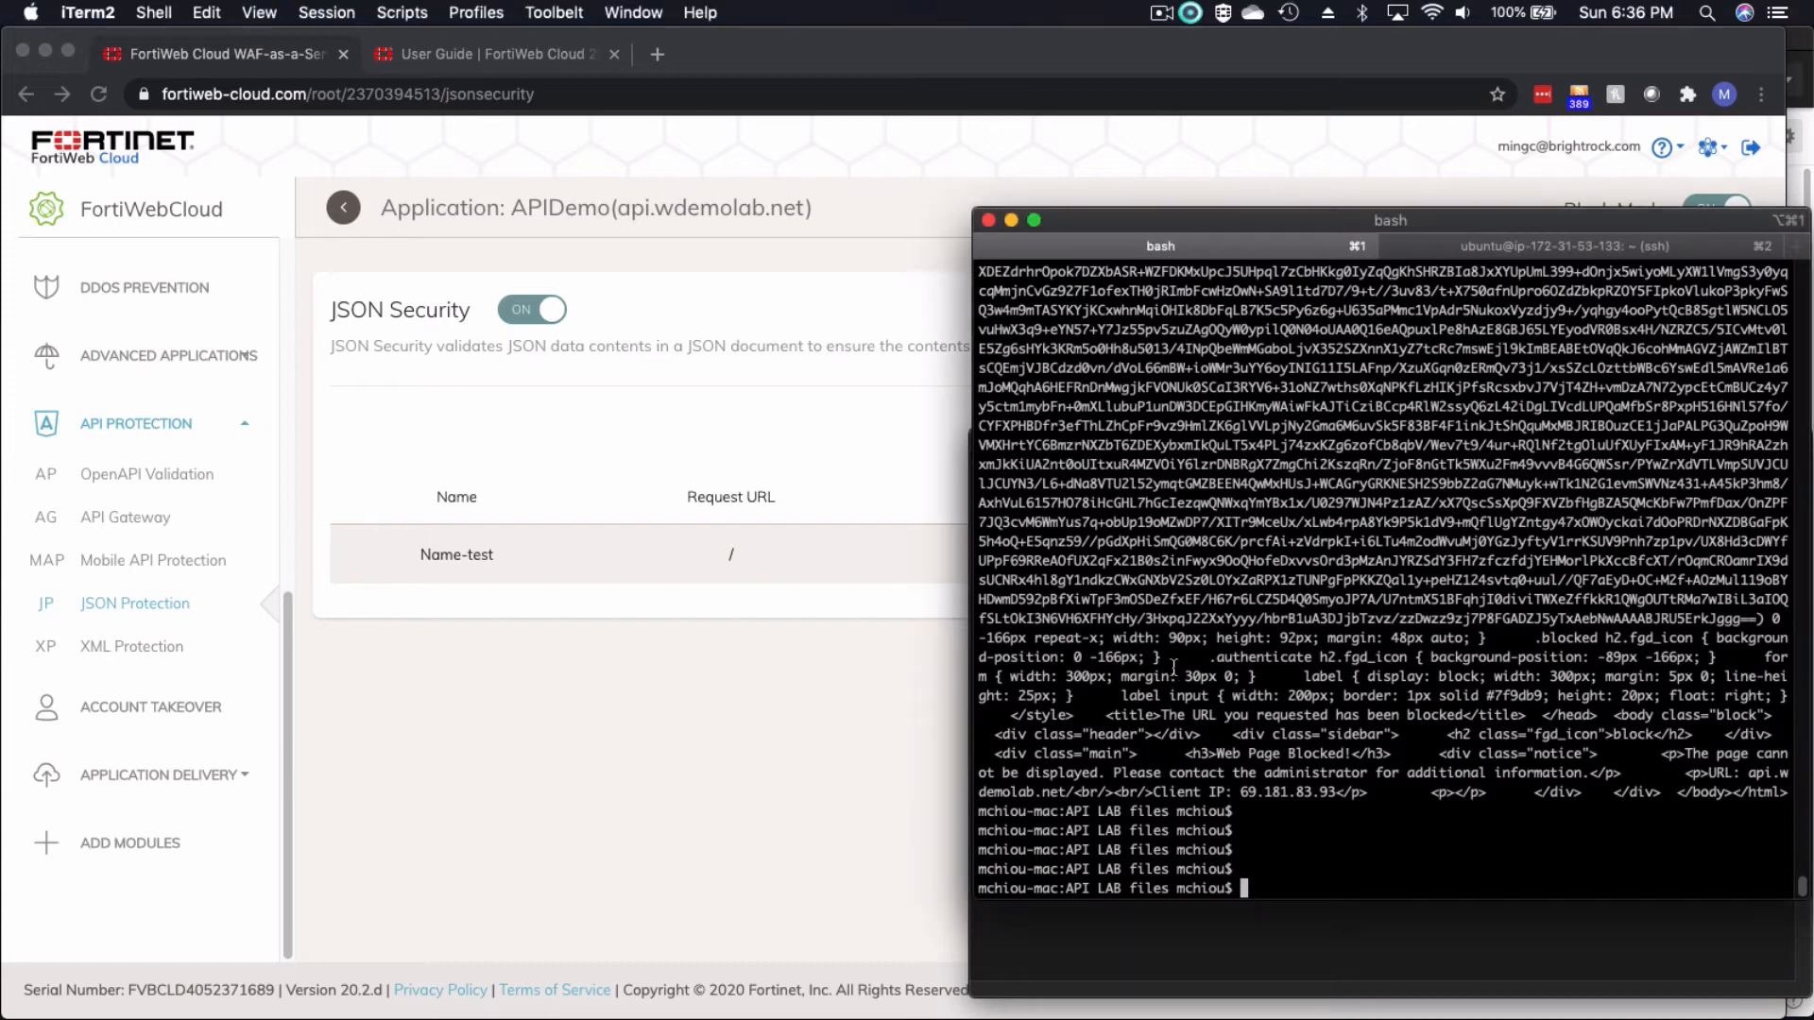
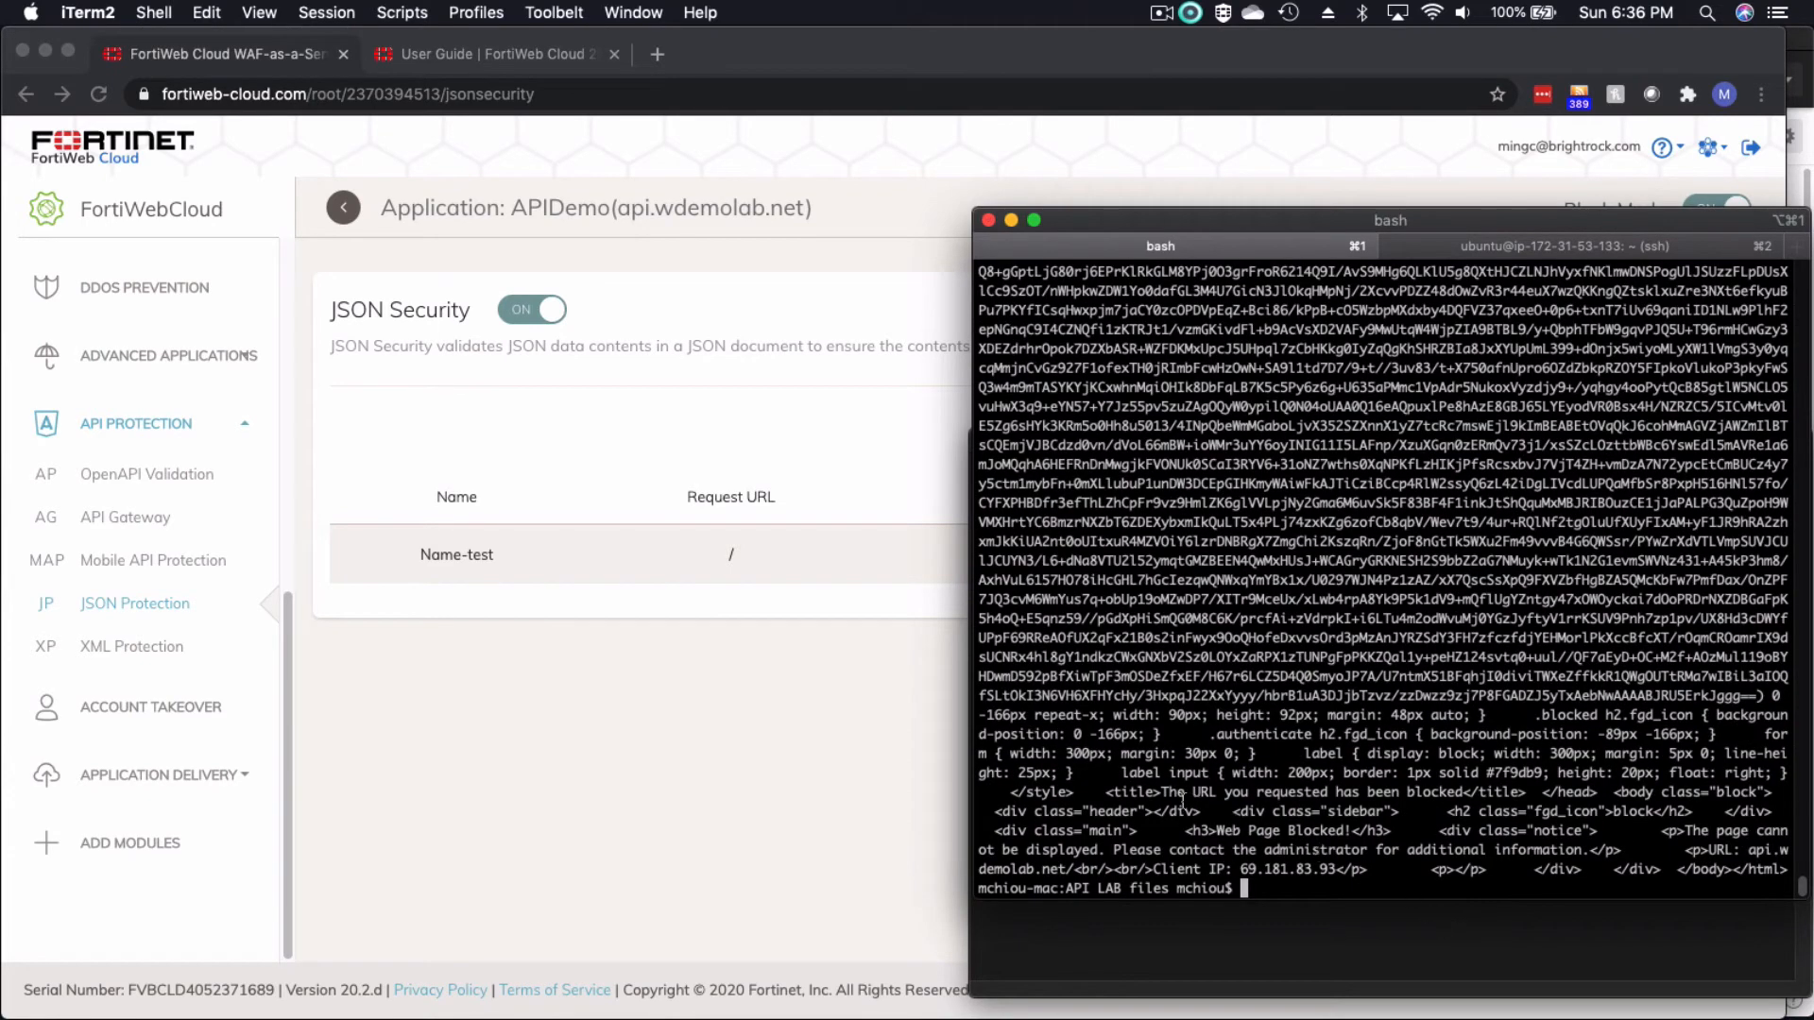
drag(1160, 794, 1457, 796)
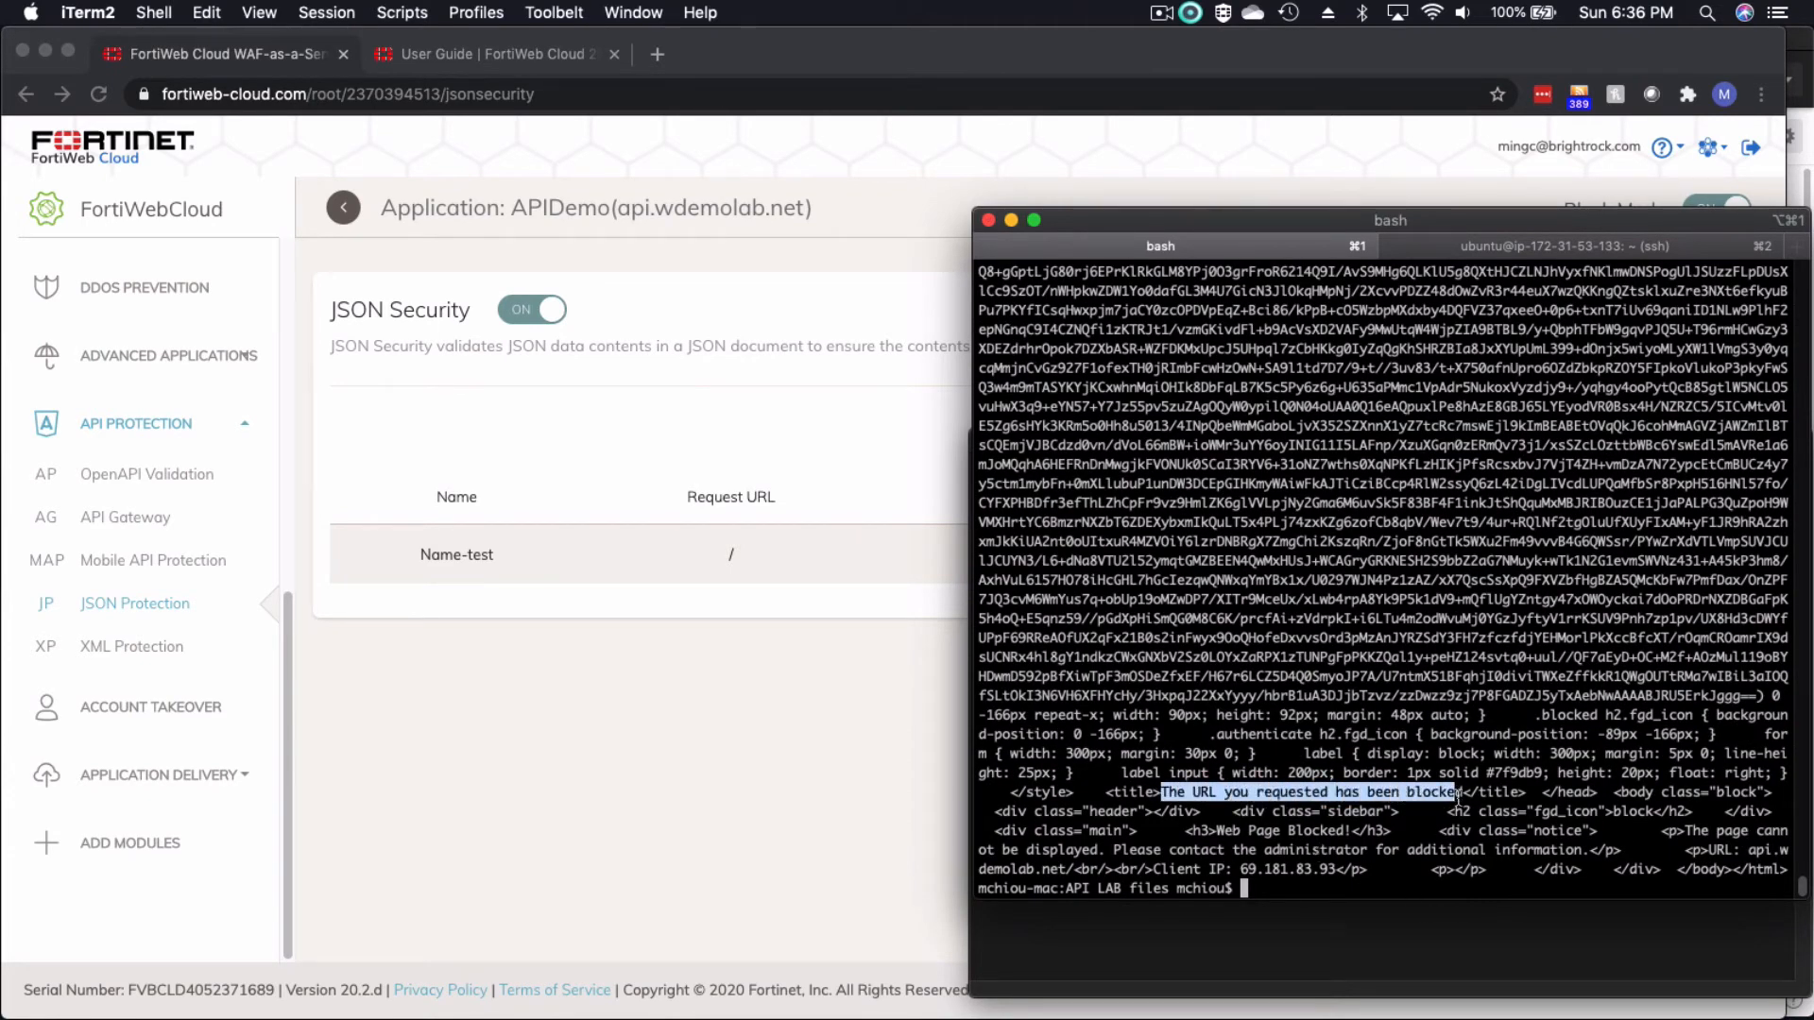
Step: Switch to Chrome, open the Attack Logs, and examine the data packet details of the 18:36:13 JSON Security entry
click(708, 831)
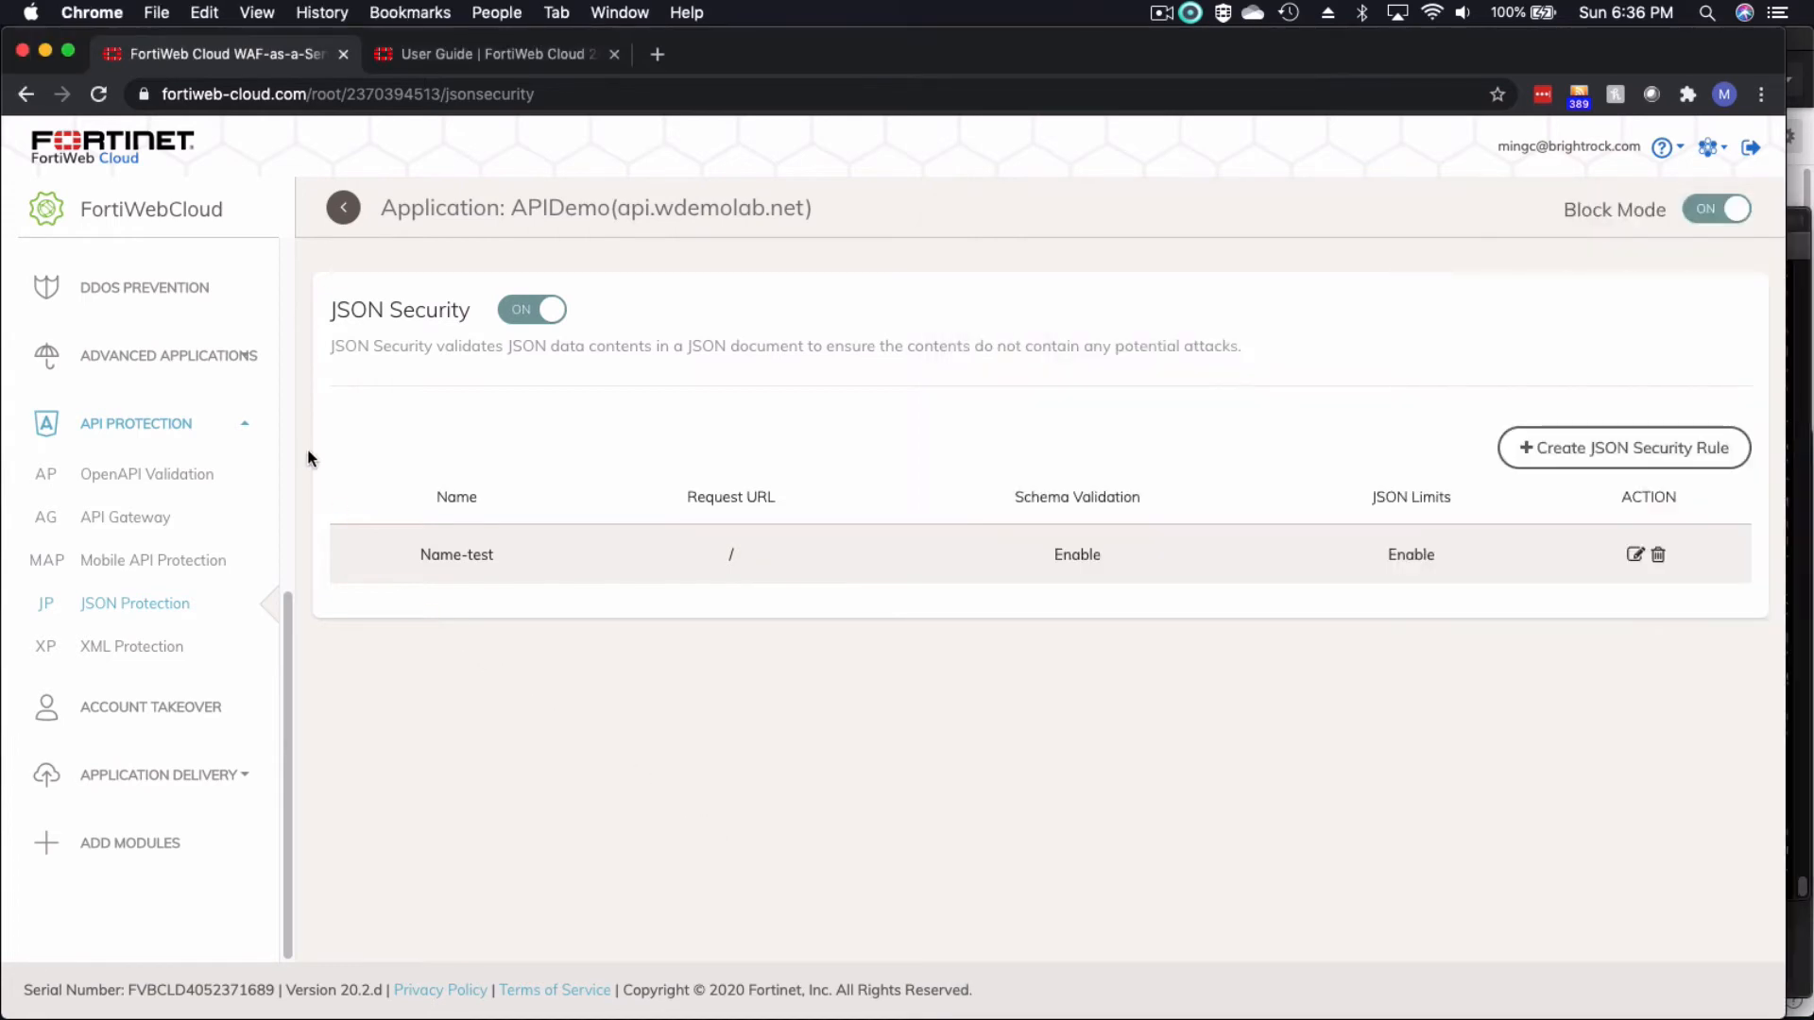
scroll(287, 287, up, 5)
scroll(189, 378, up, 5)
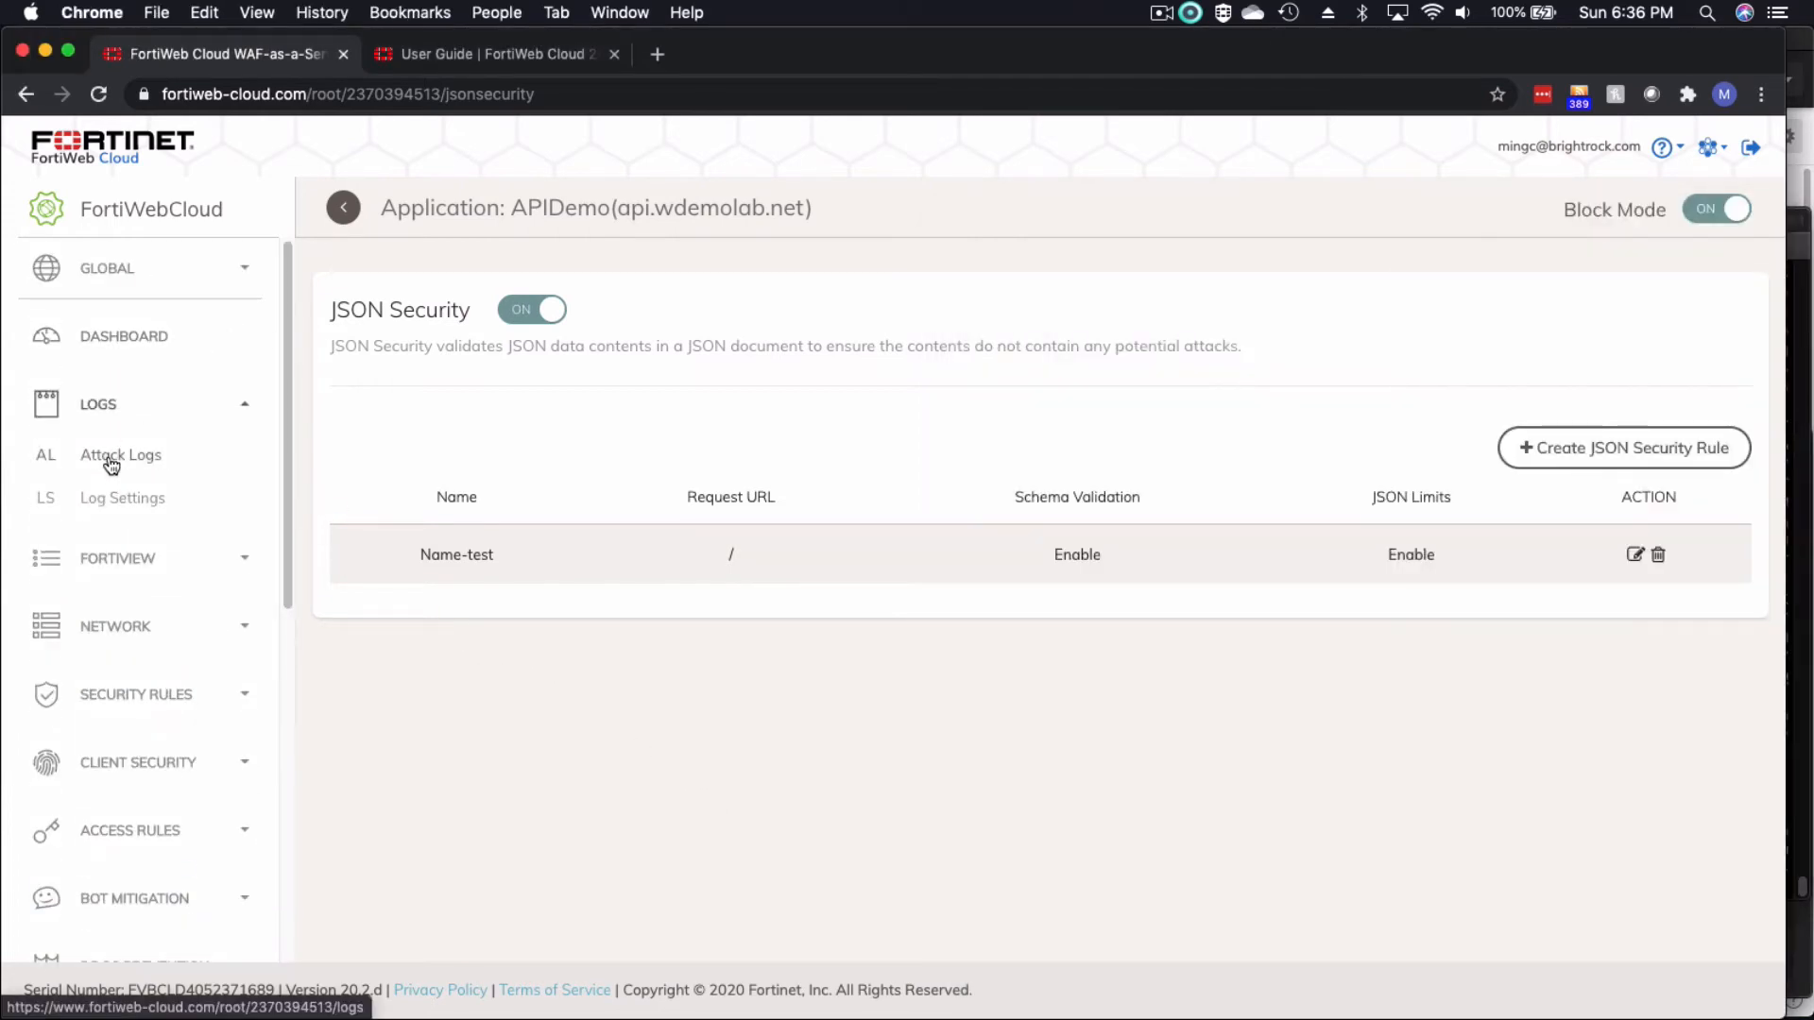
click(111, 456)
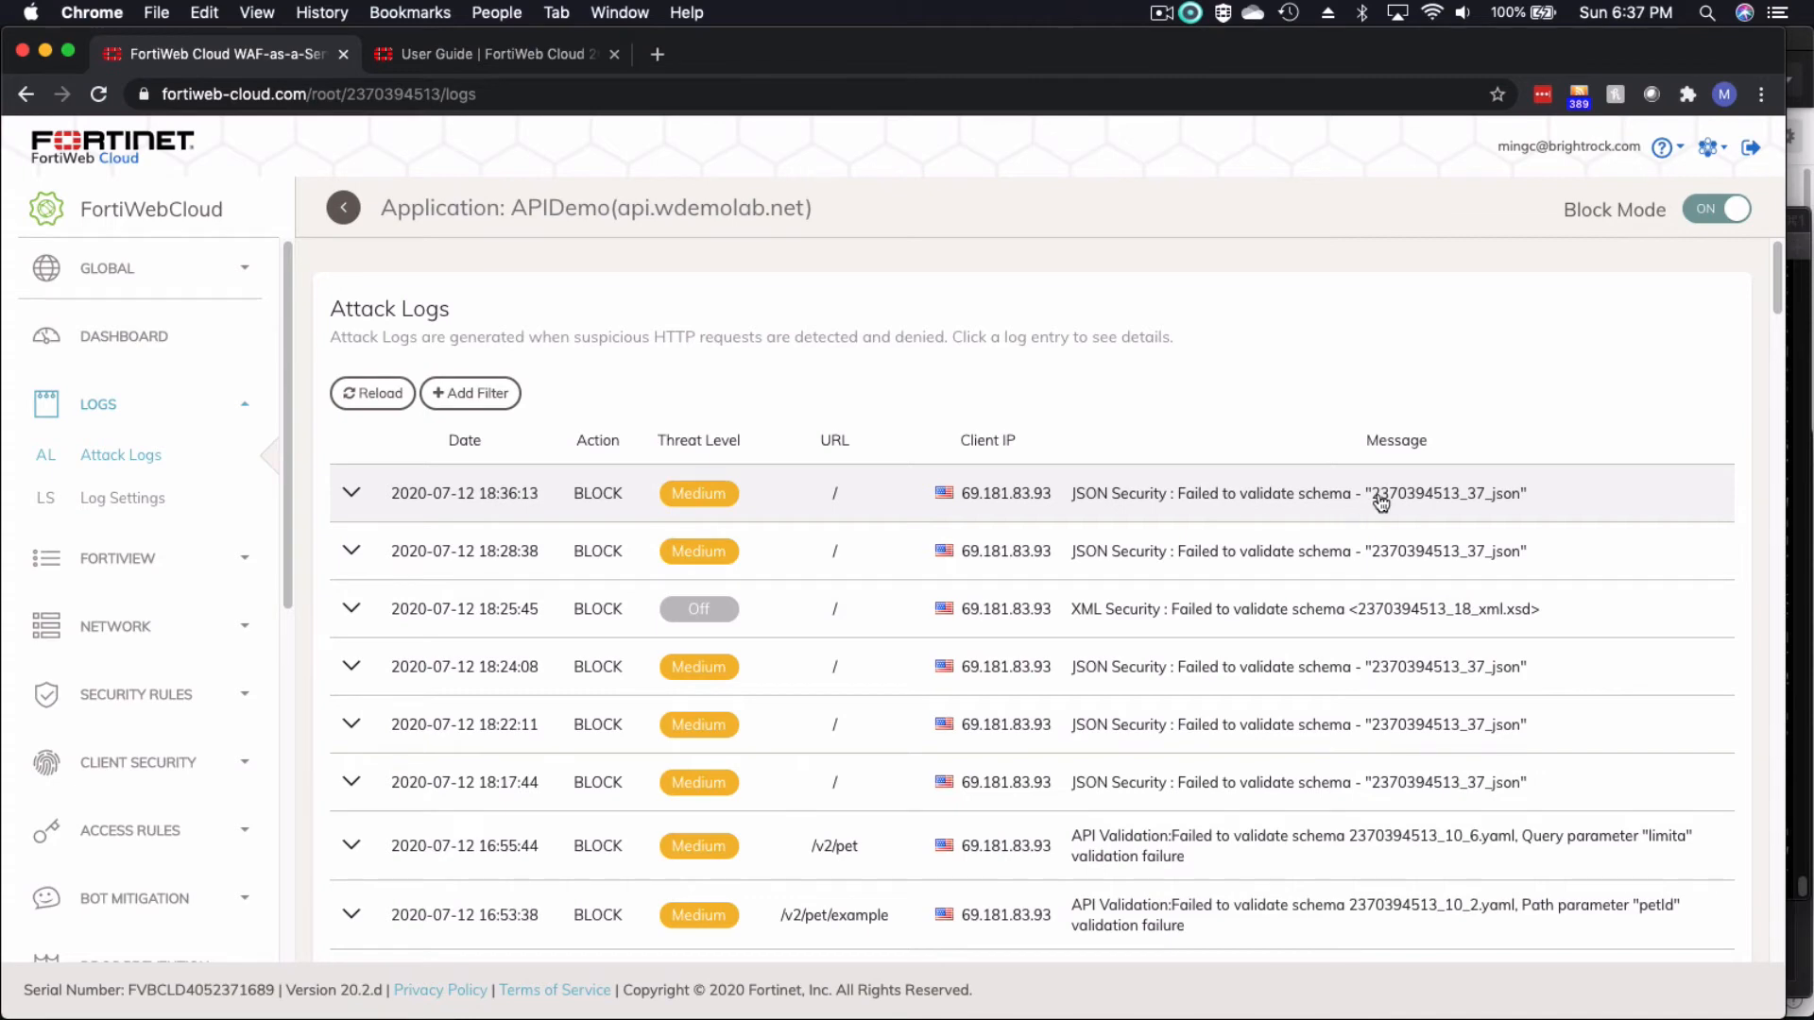
click(352, 493)
scroll(1074, 662, down, 1)
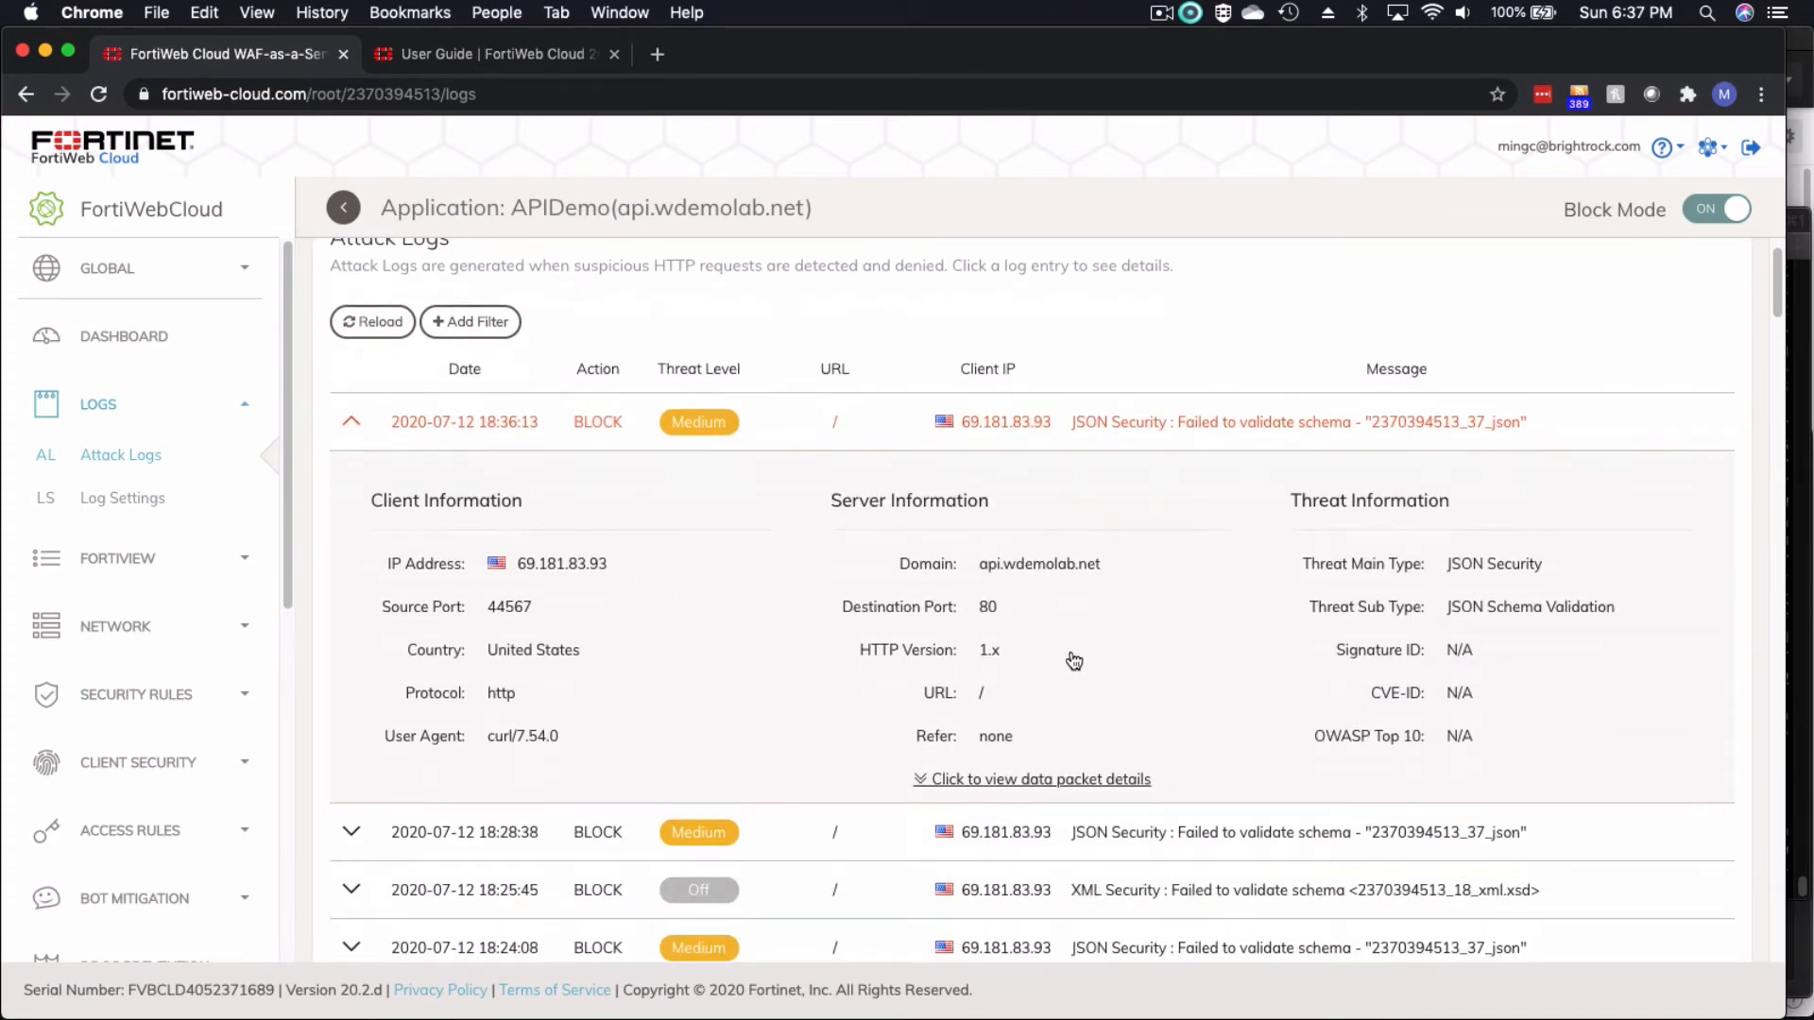
scroll(1074, 661, down, 1)
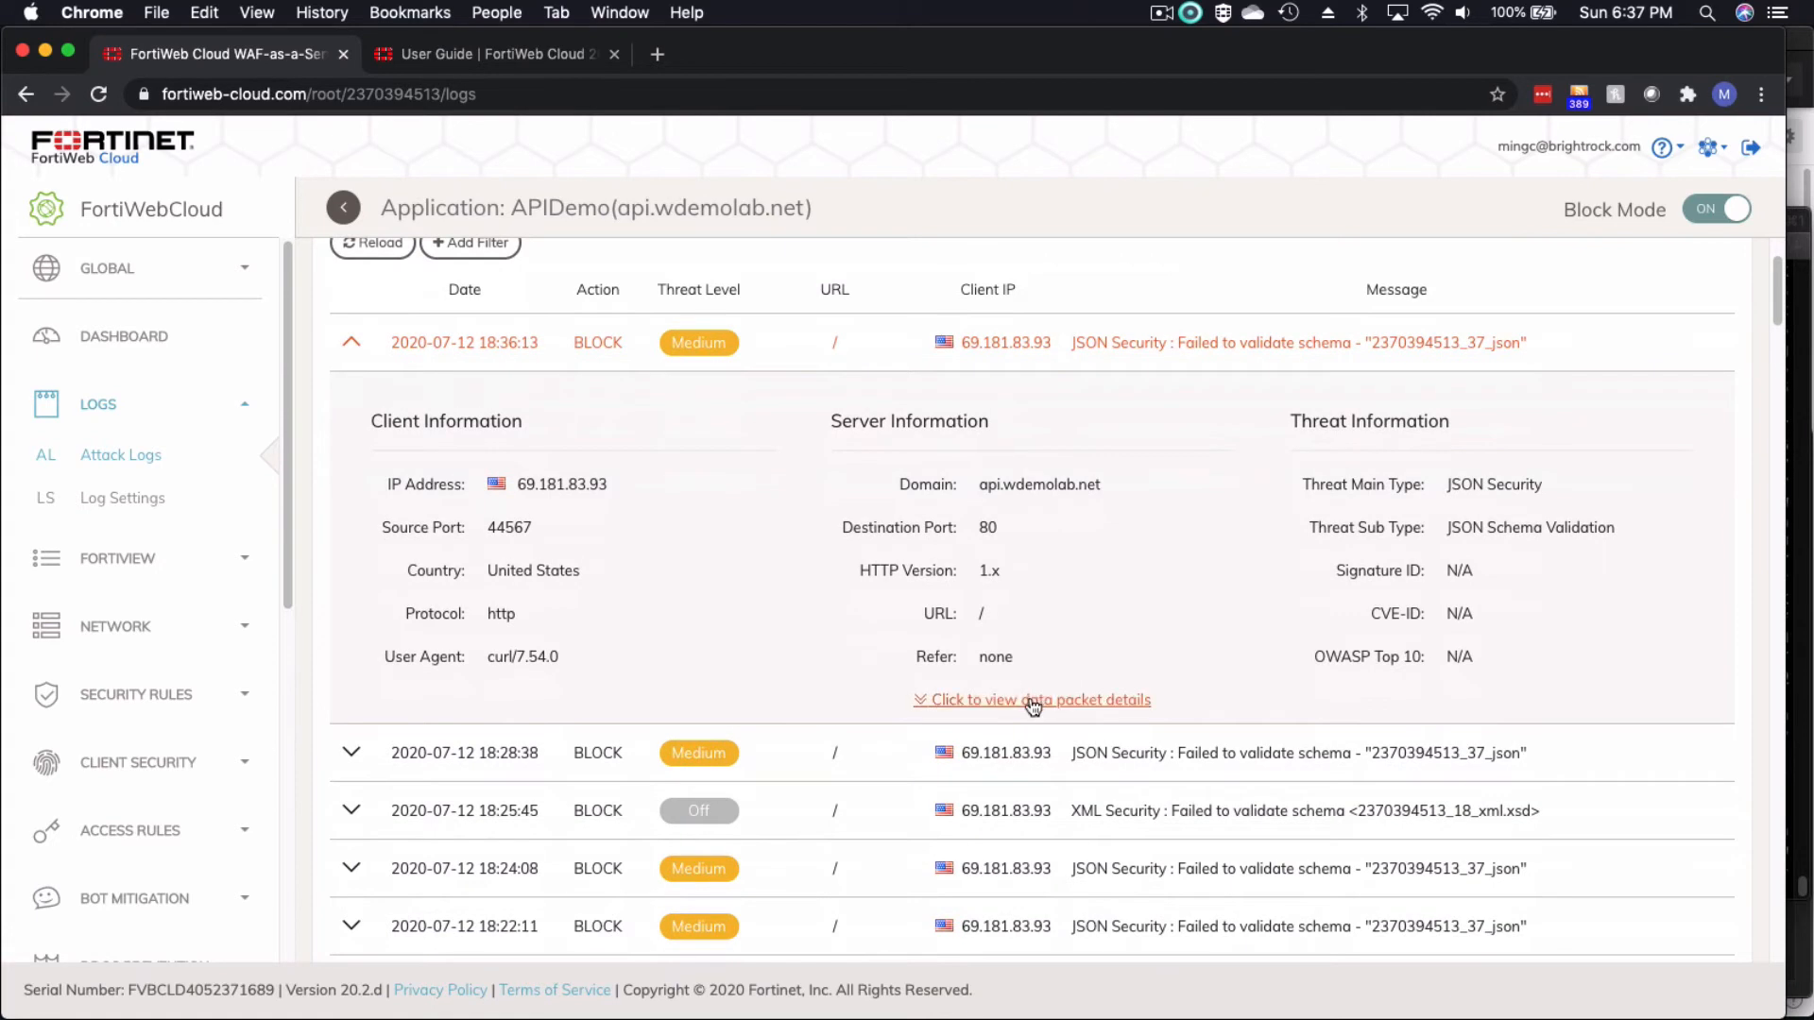
click(1033, 701)
scroll(1138, 685, down, 3)
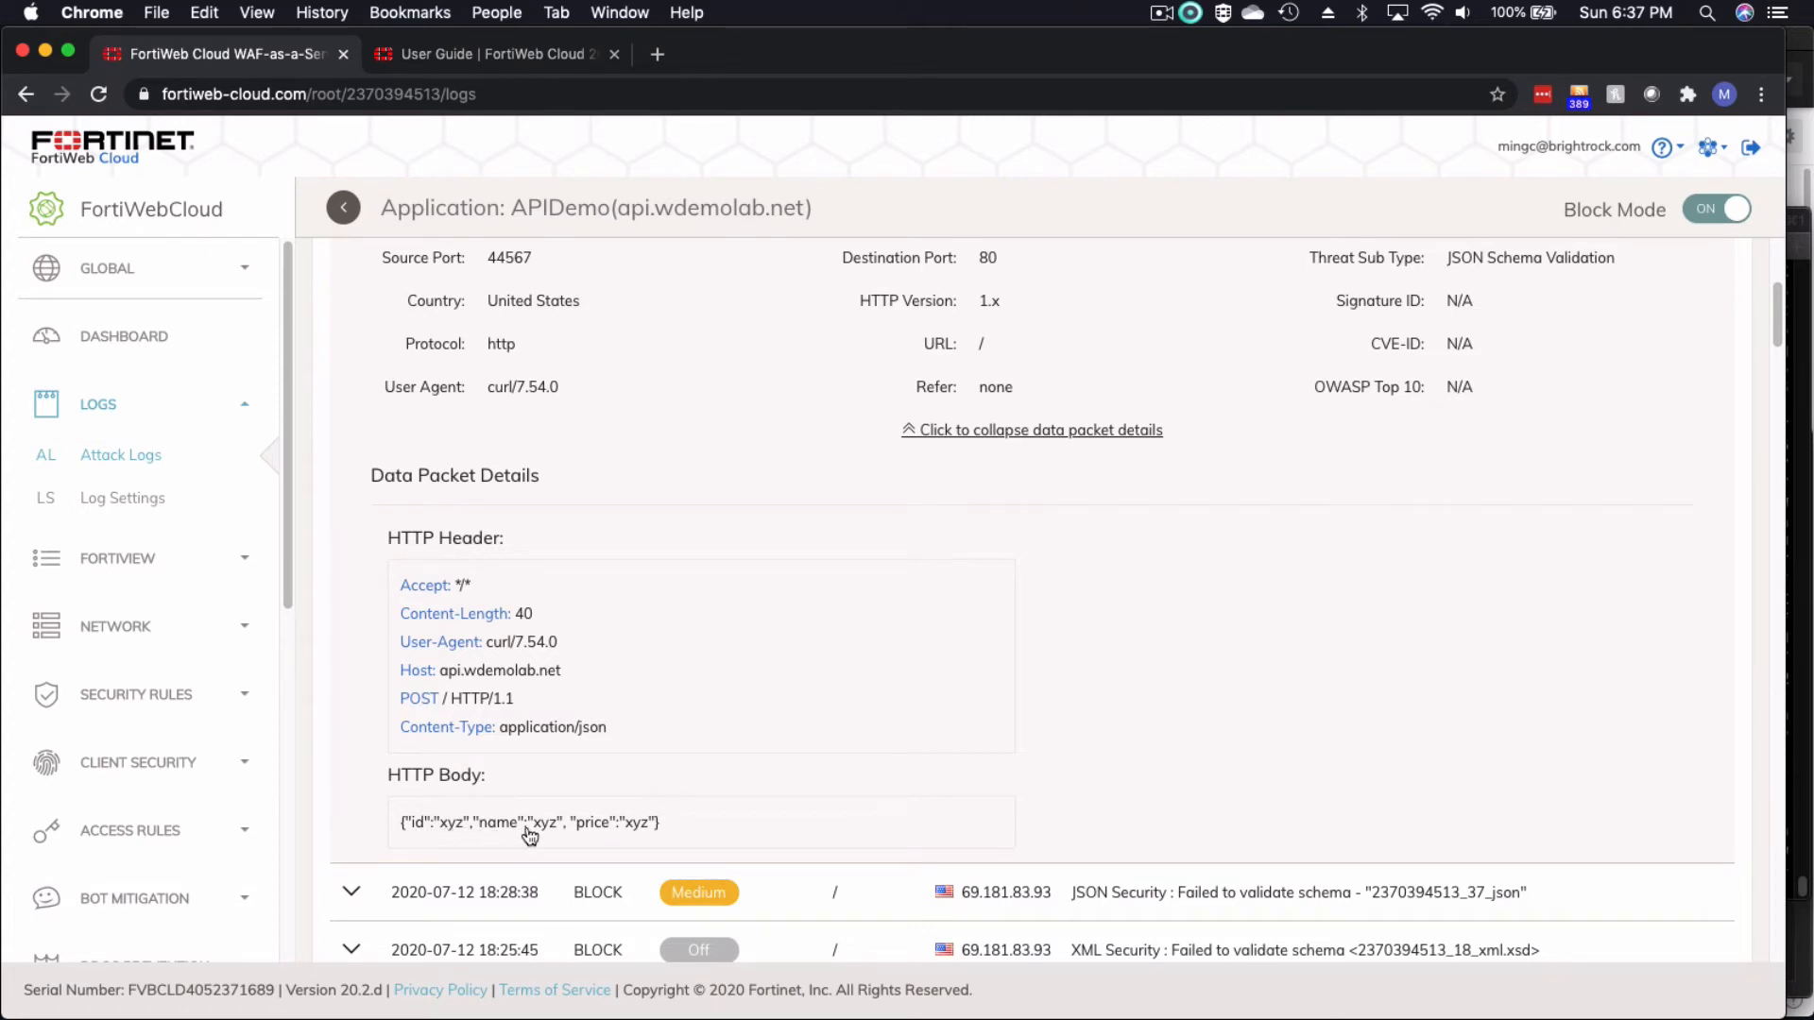
scroll(751, 809, up, 5)
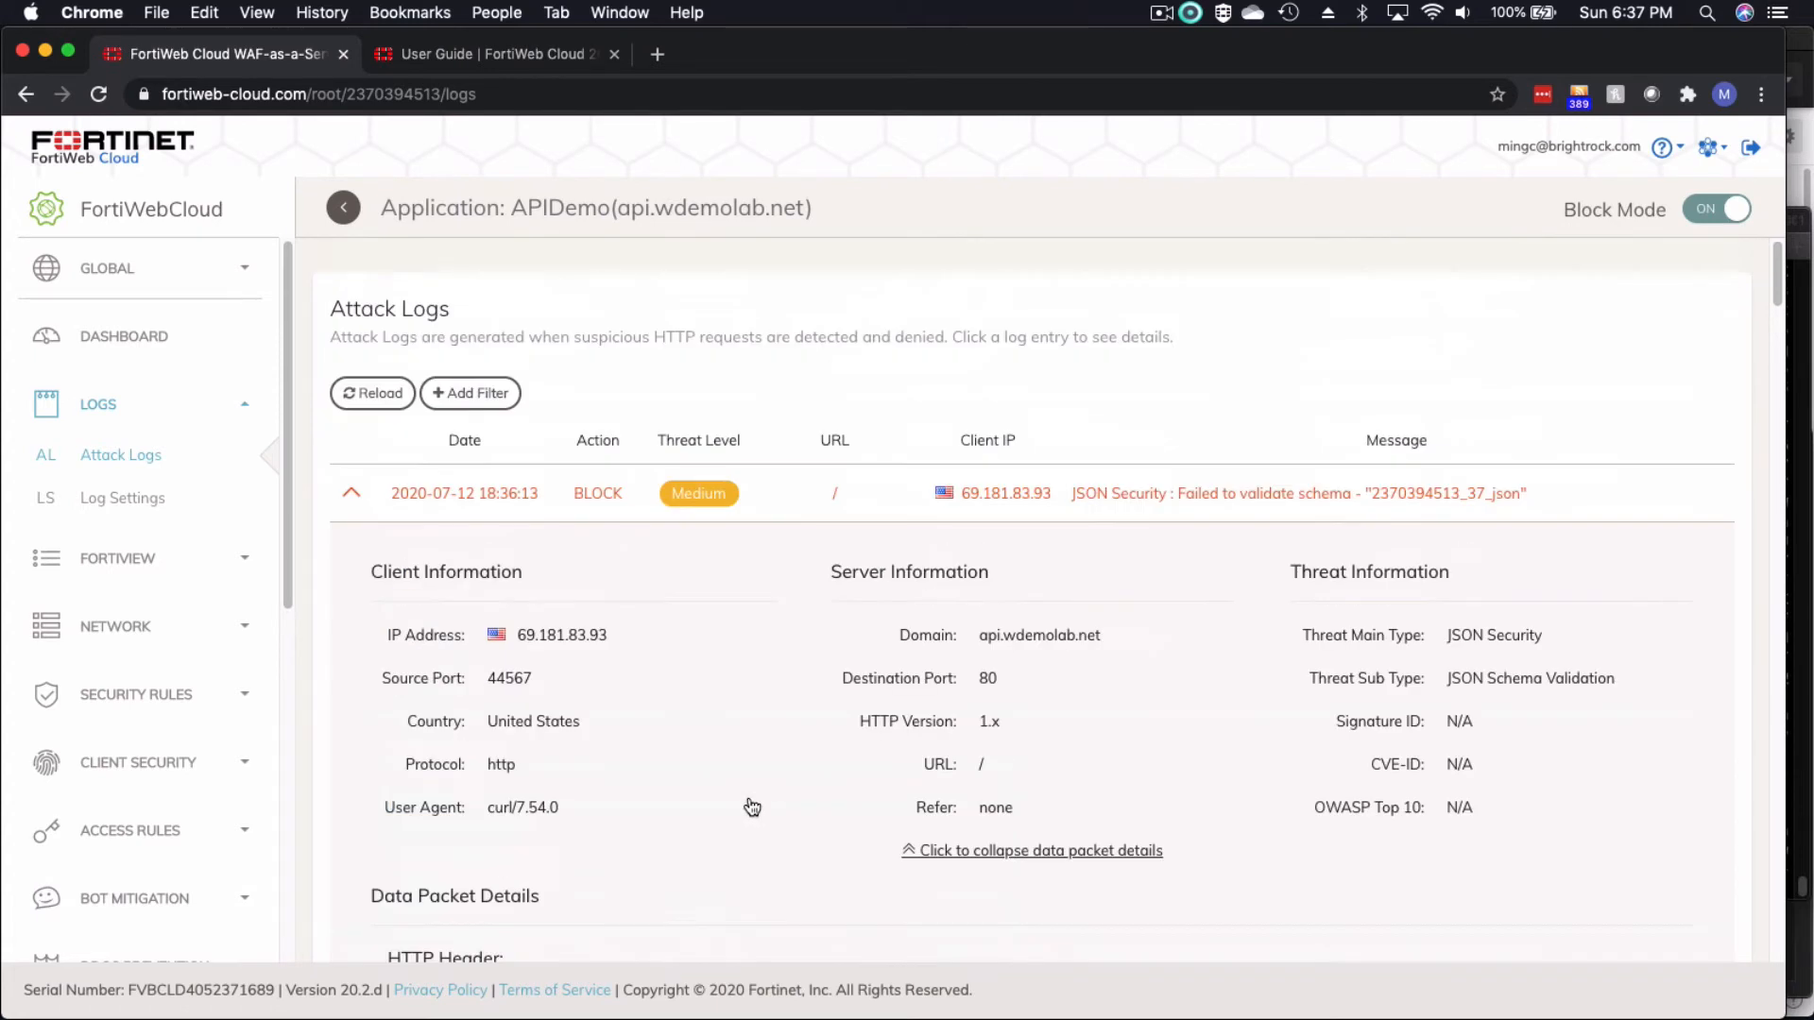
Step: Reload the Attack Logs and examine the threat information and HTTP body of the 18:36:44 entry
click(370, 393)
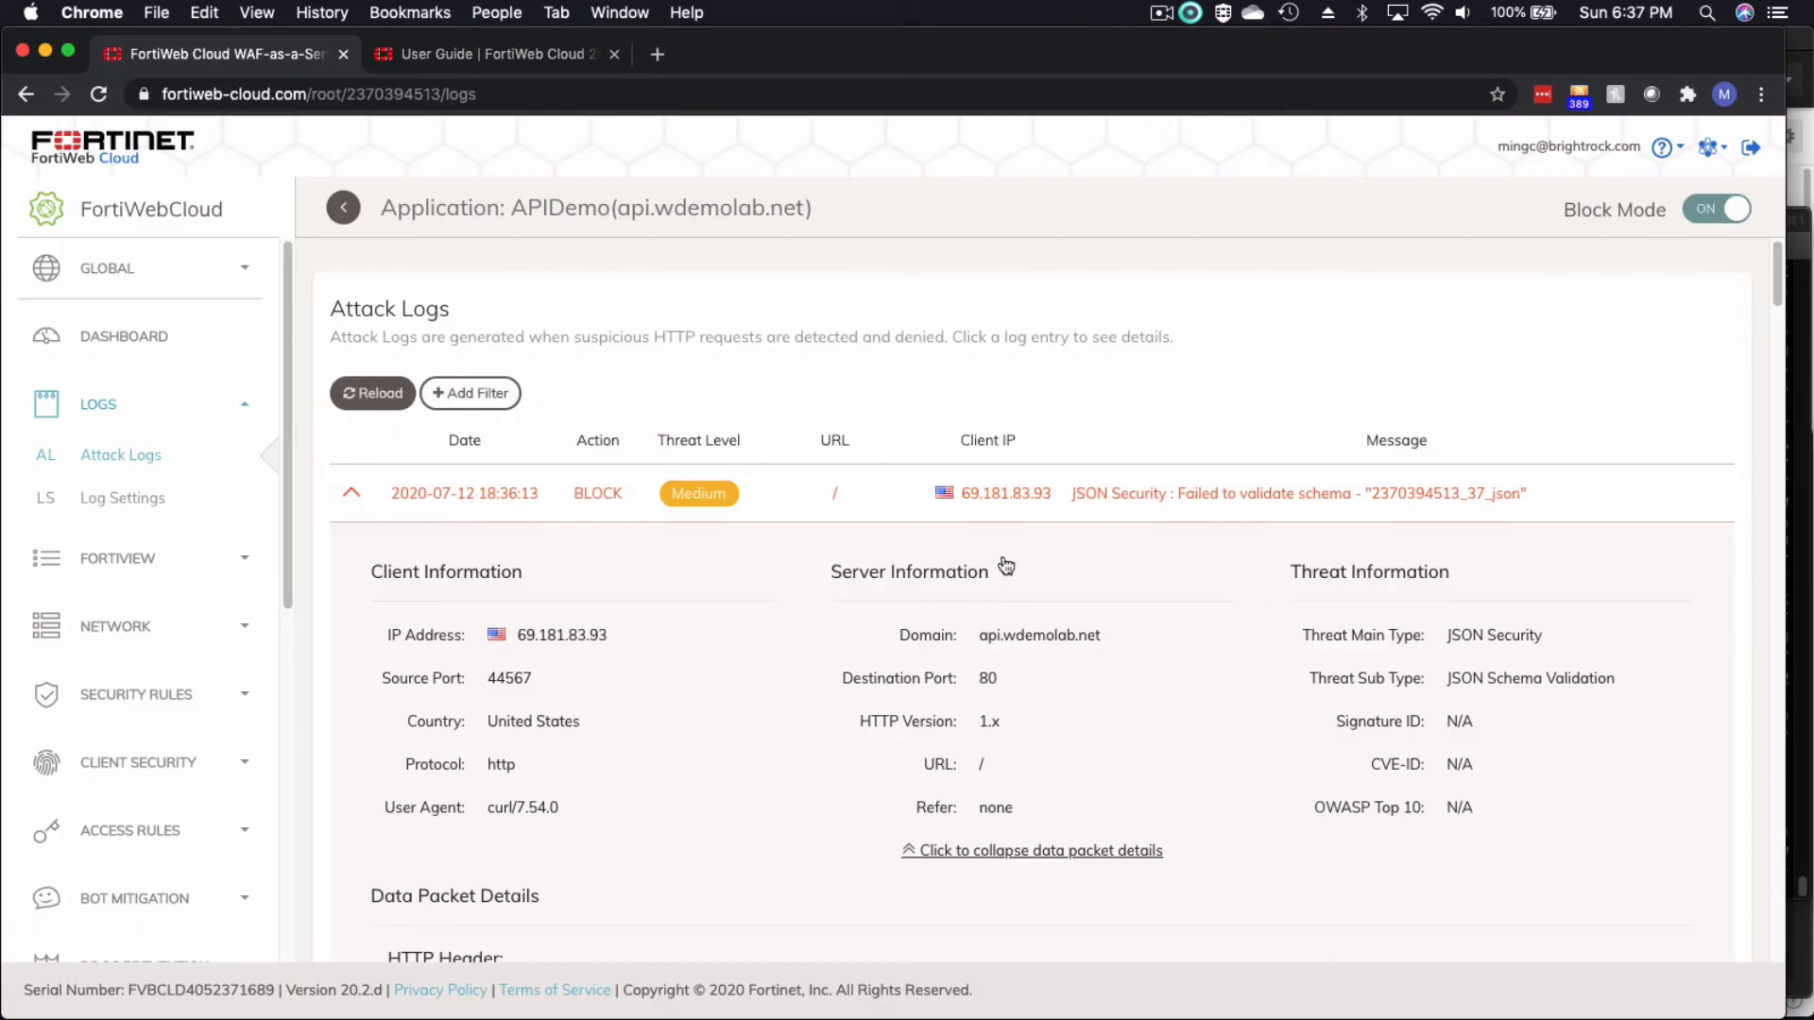
click(373, 393)
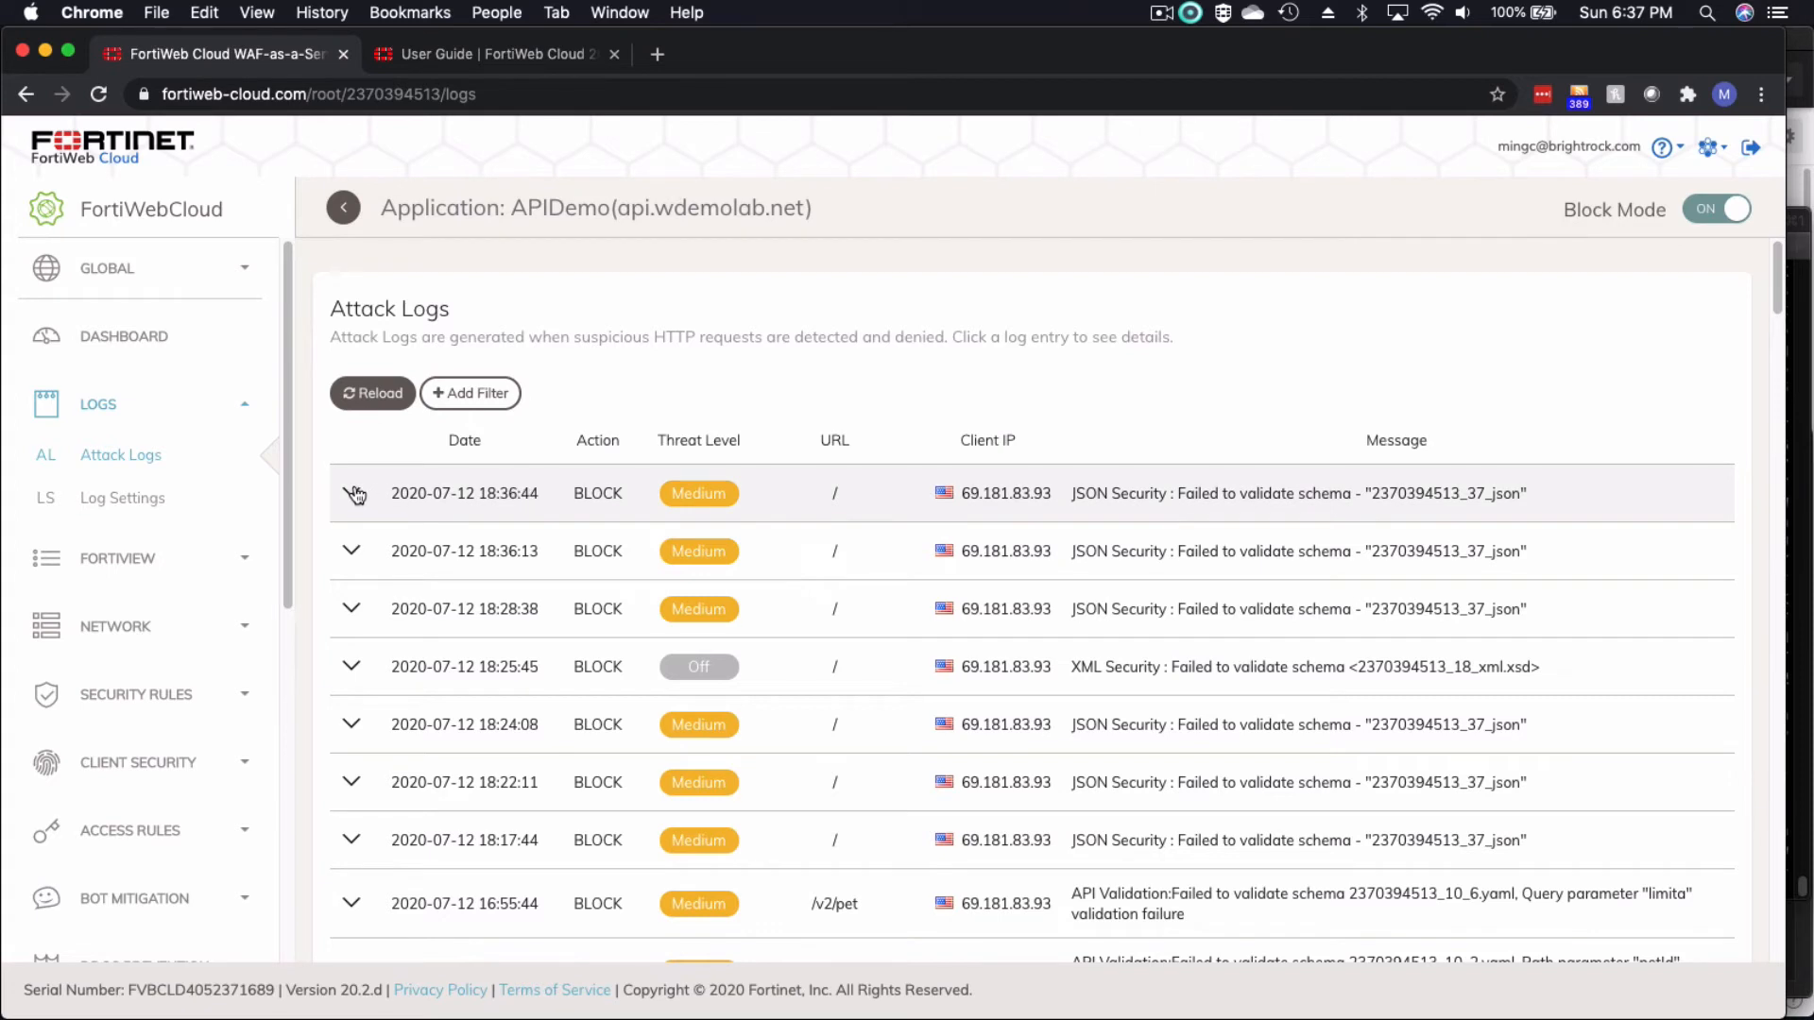
click(353, 493)
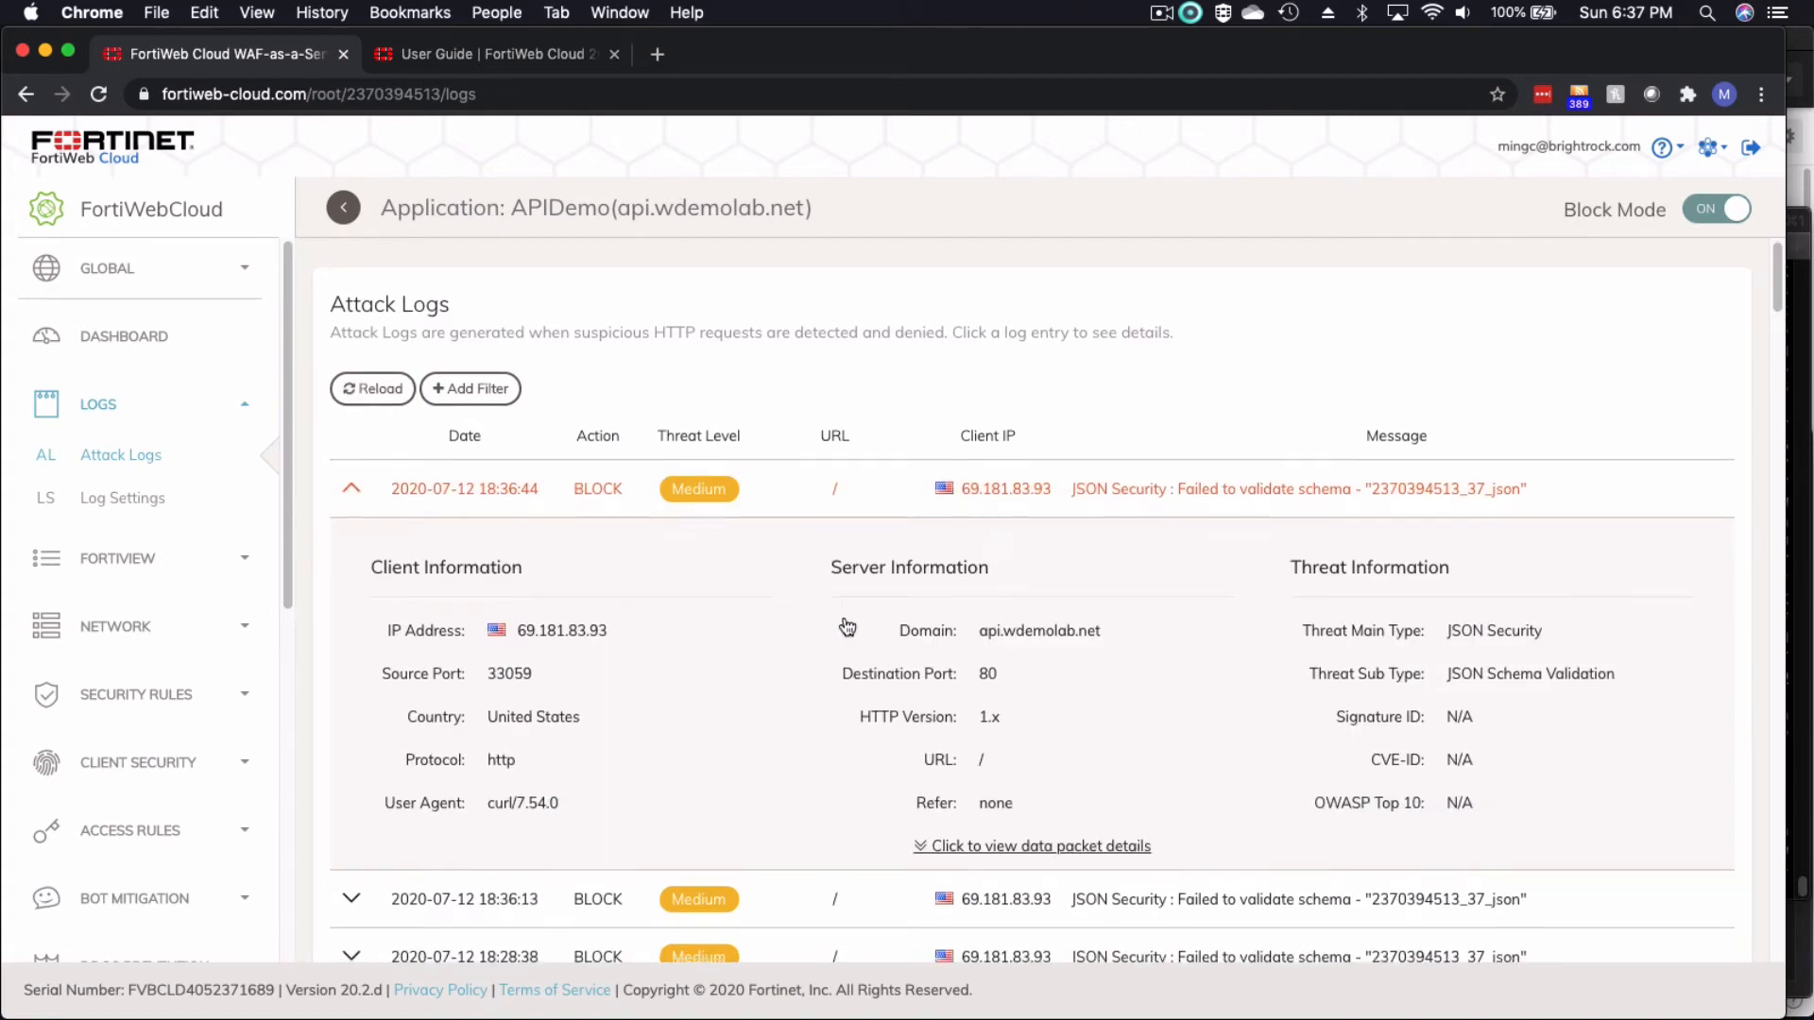
scroll(848, 626, down, 1)
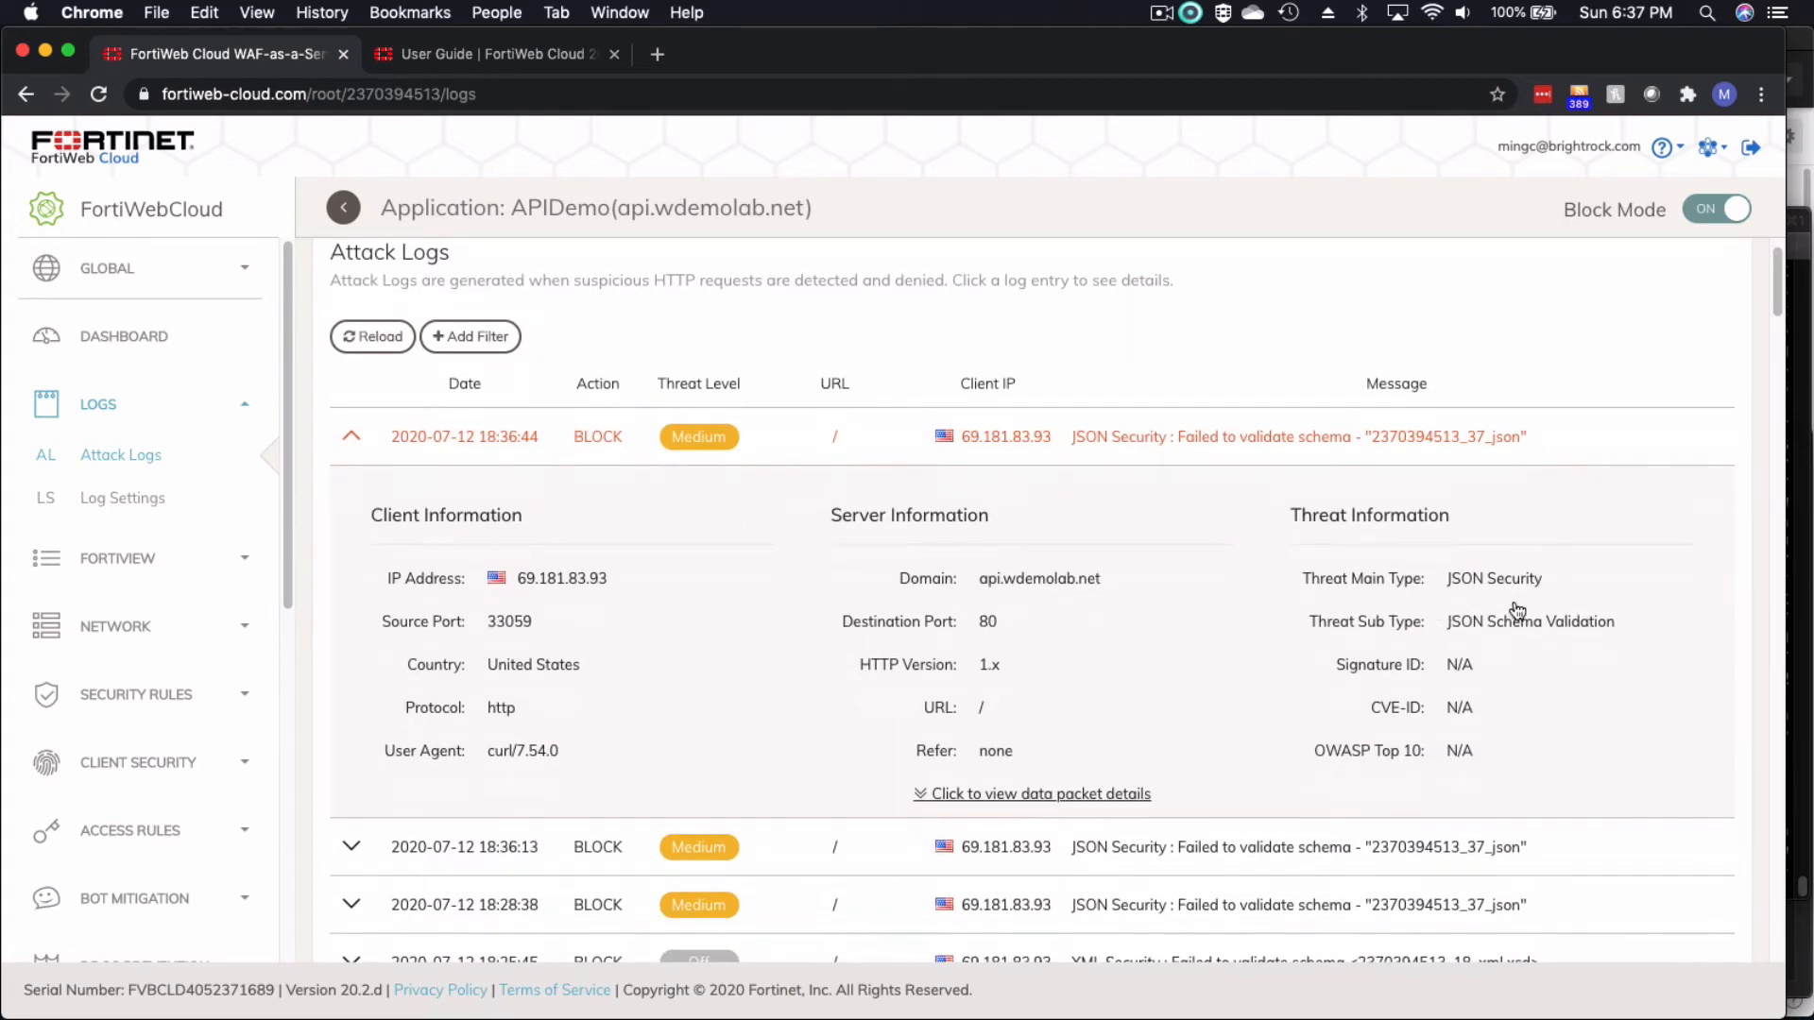
click(994, 799)
scroll(792, 694, down, 5)
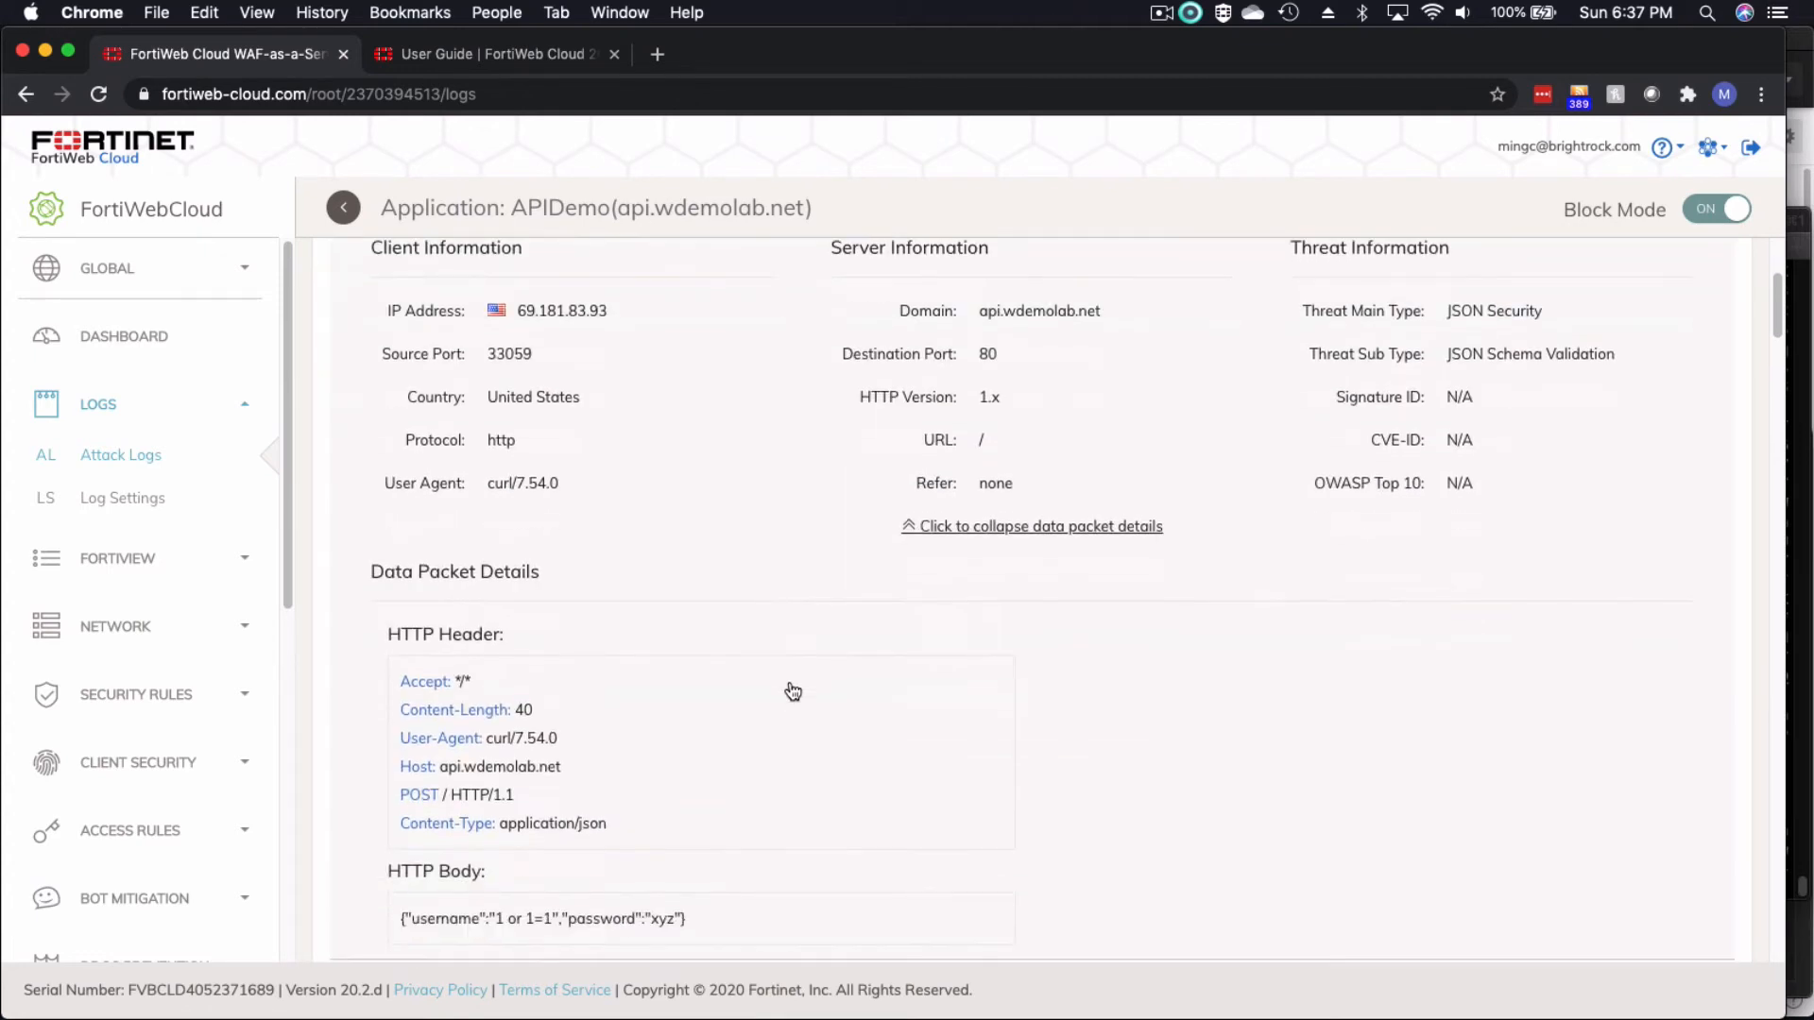
scroll(792, 693, down, 3)
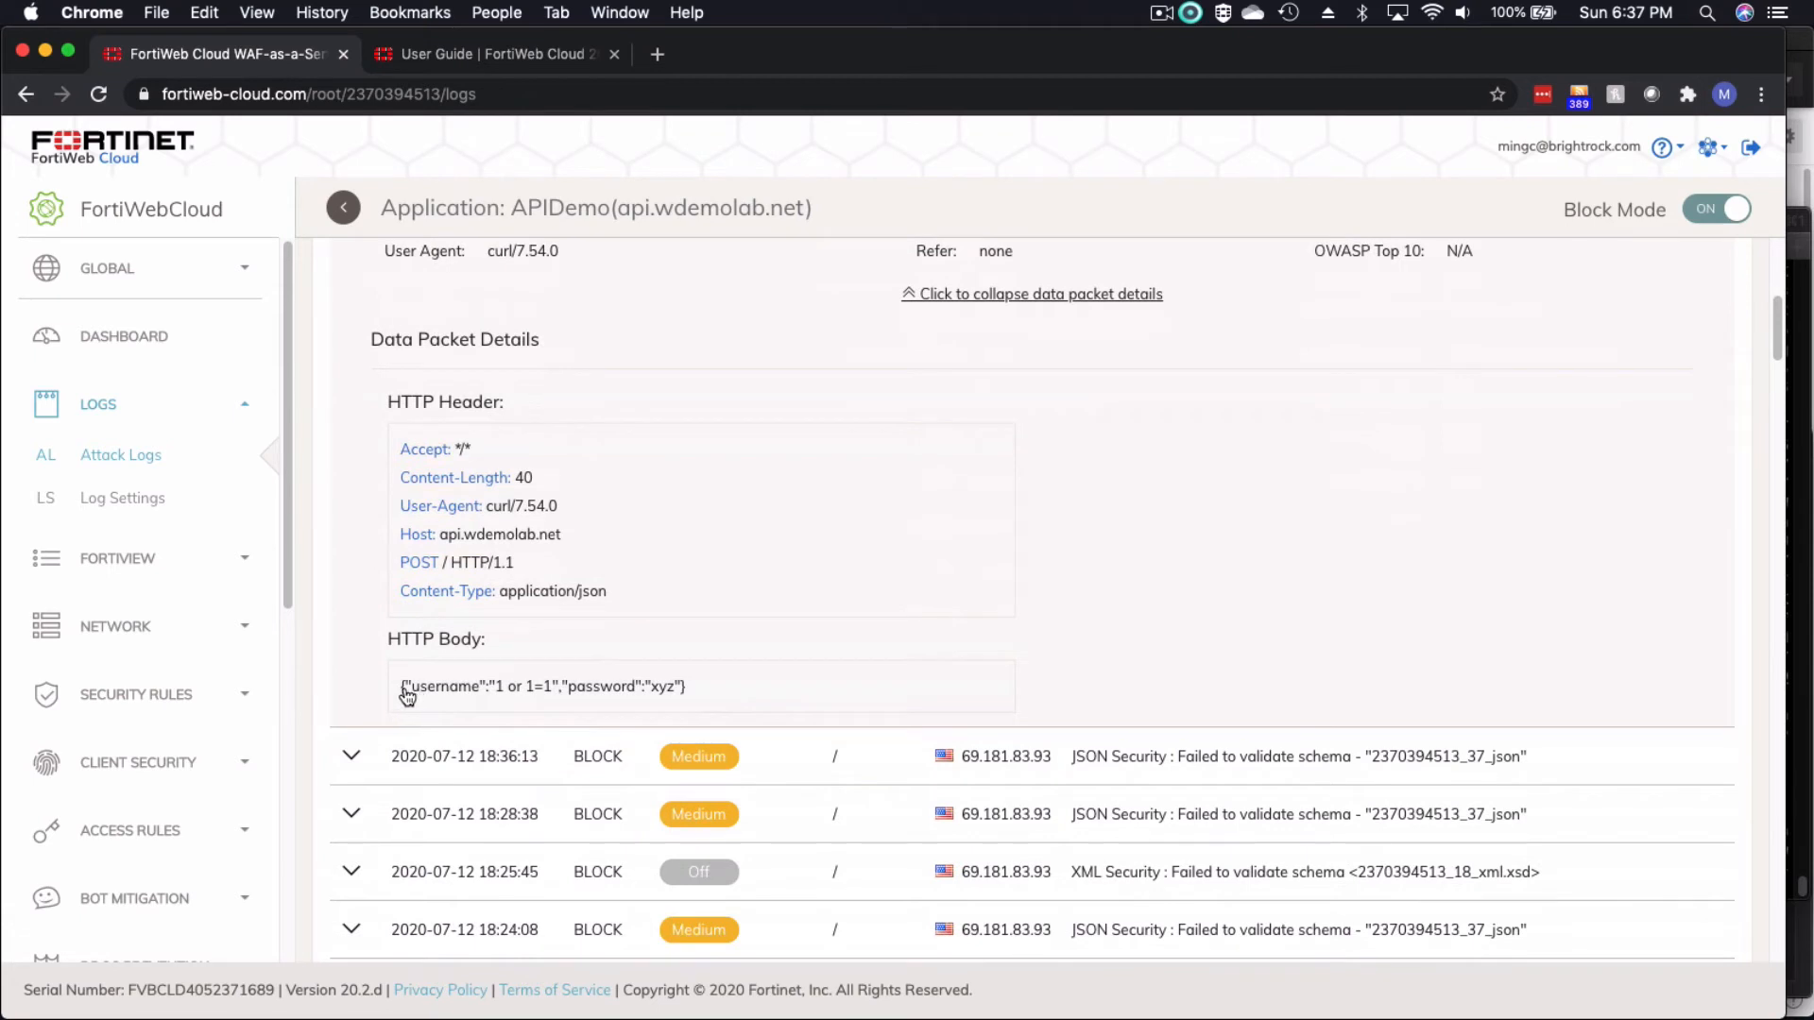
drag(406, 696, 682, 703)
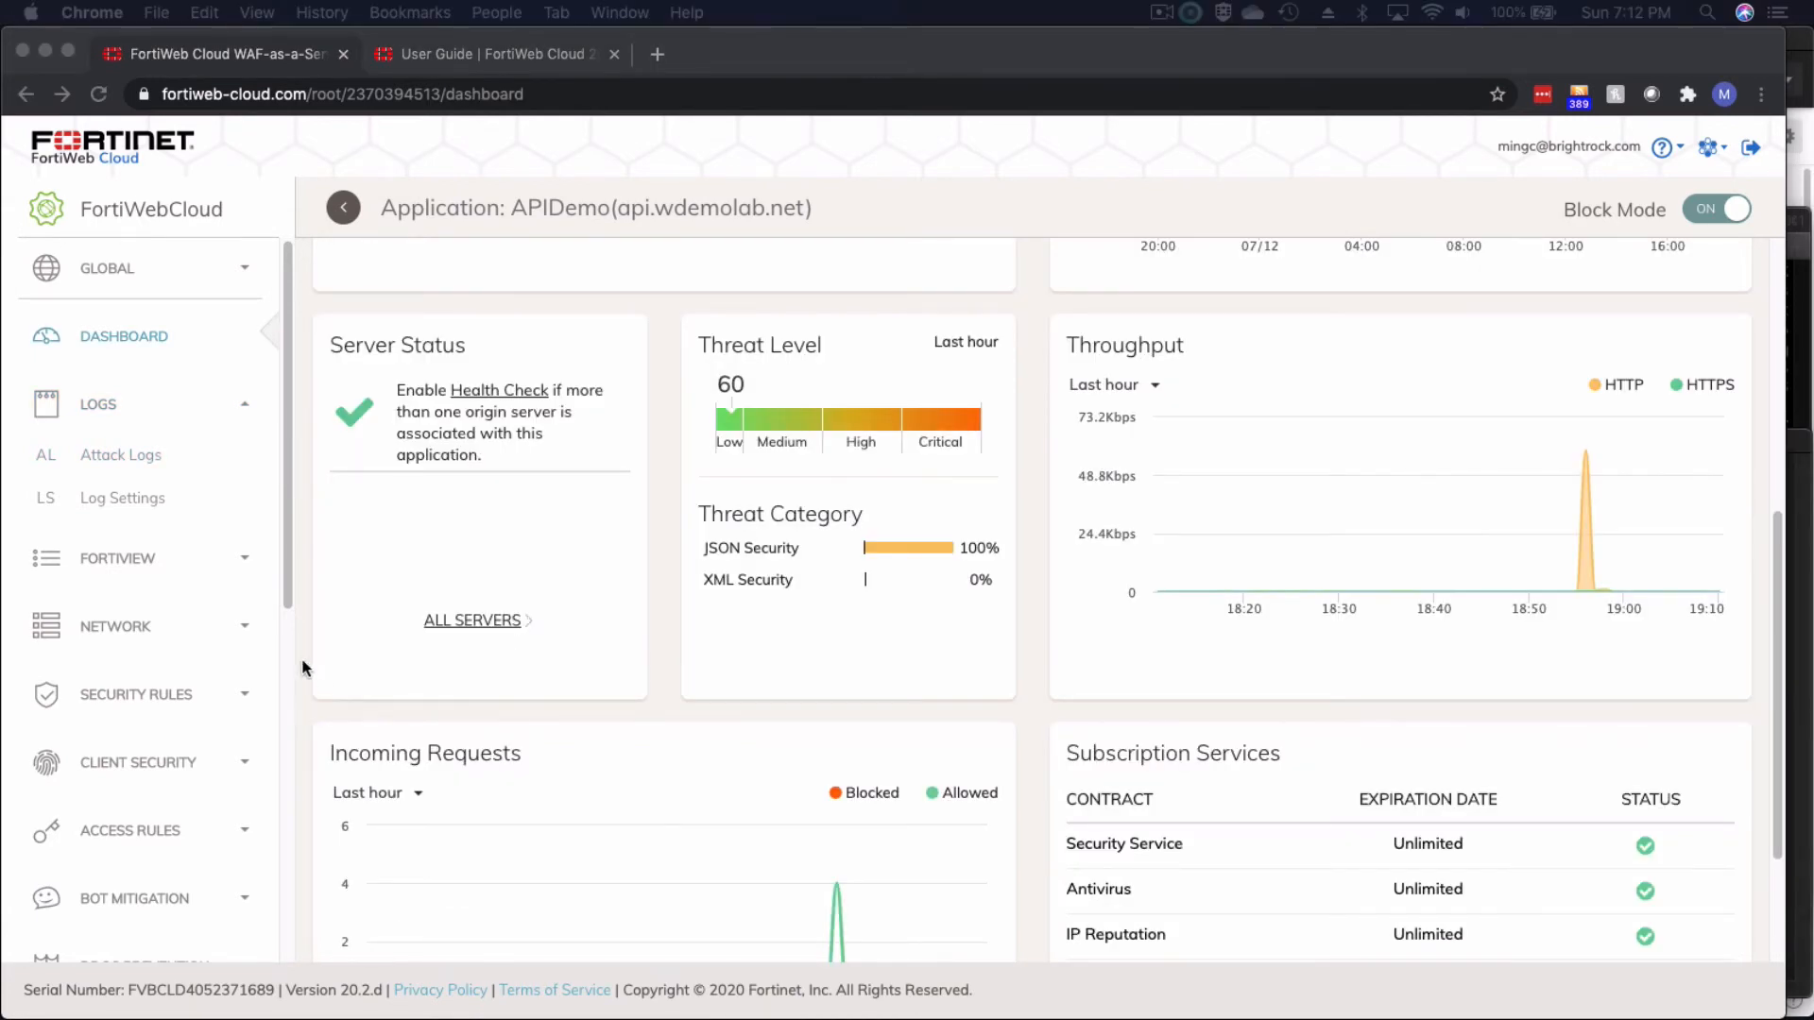
Step: Open the API Gateway settings and look over the blank API user creation form, closing it without creating a user
scroll(200, 589, down, 5)
scroll(200, 589, down, 3)
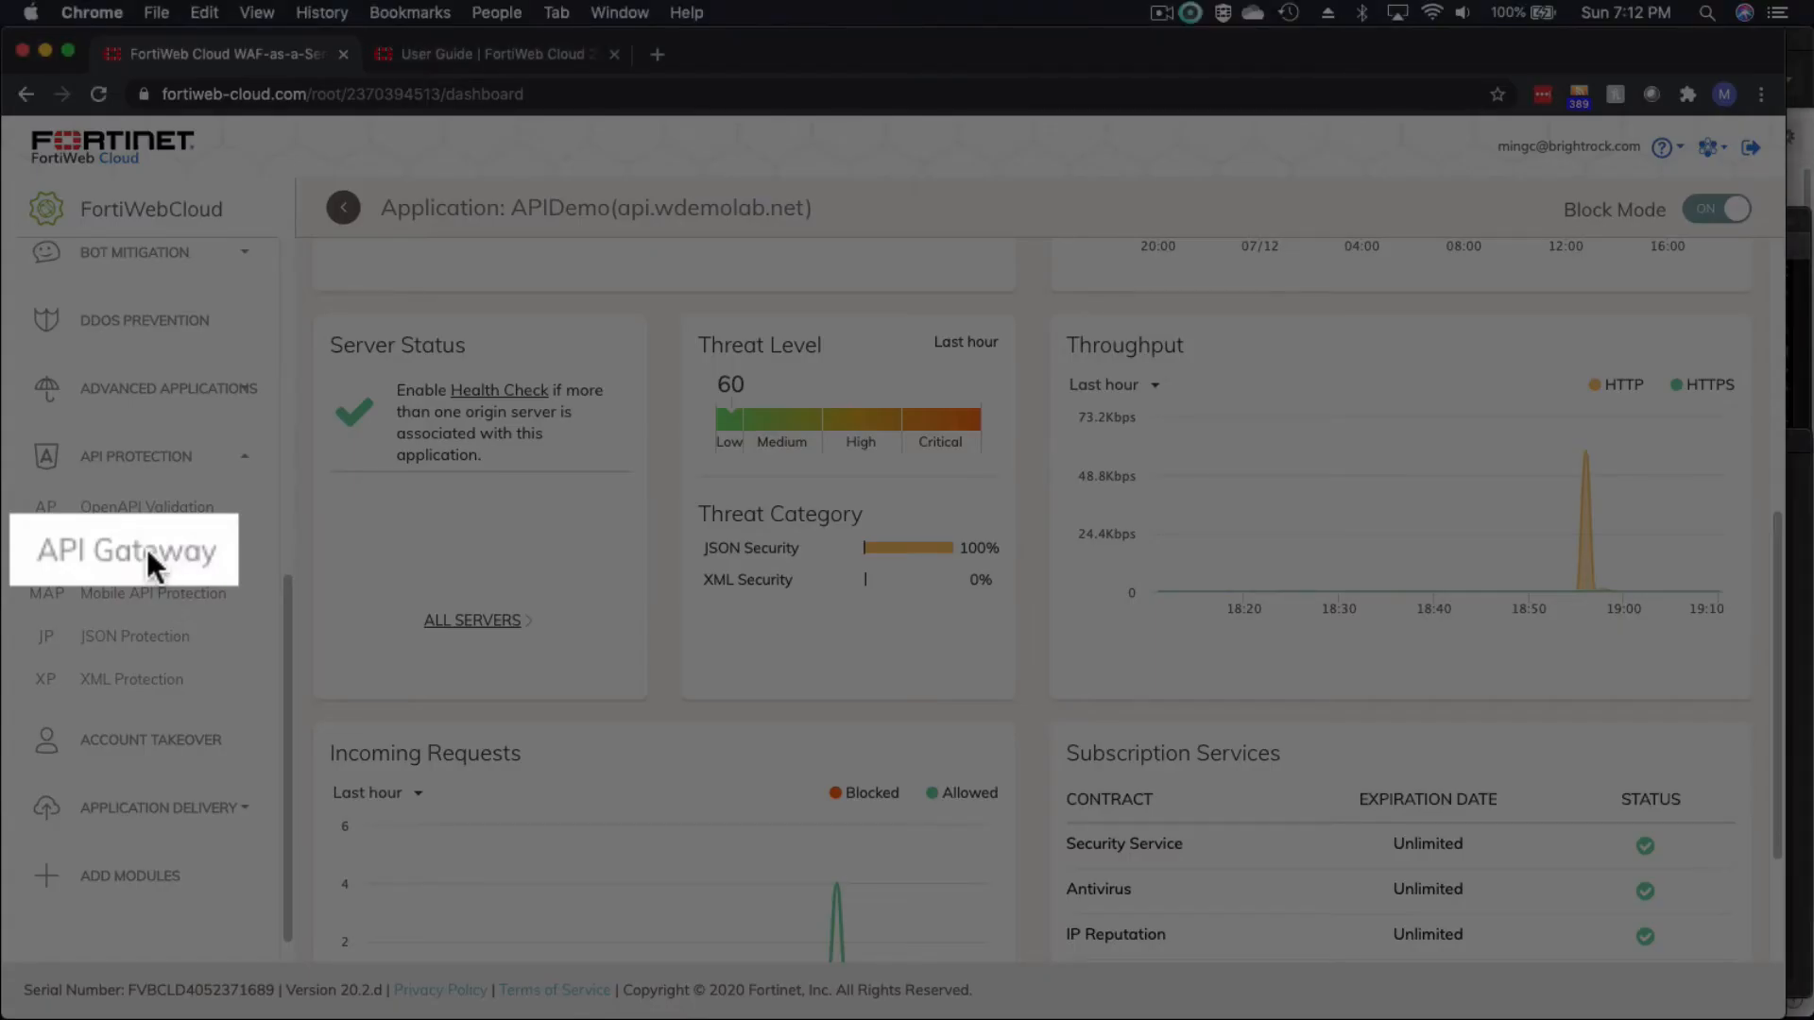
click(142, 551)
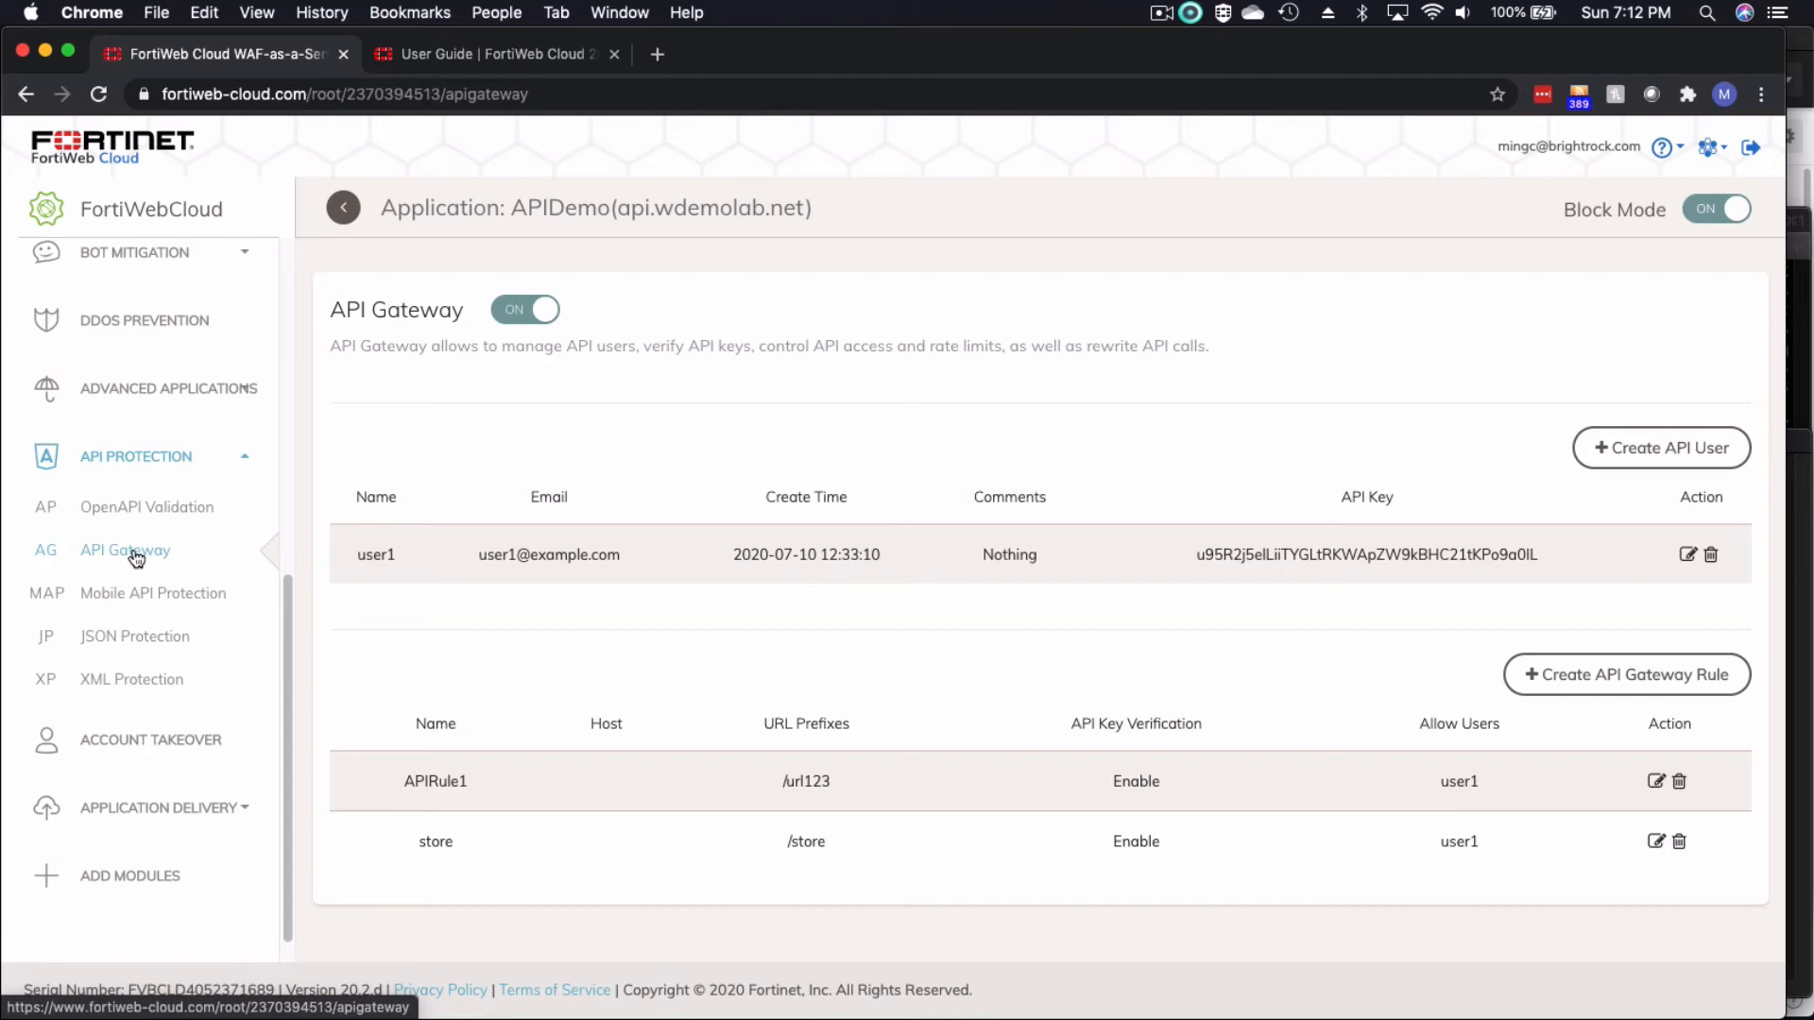
click(1654, 452)
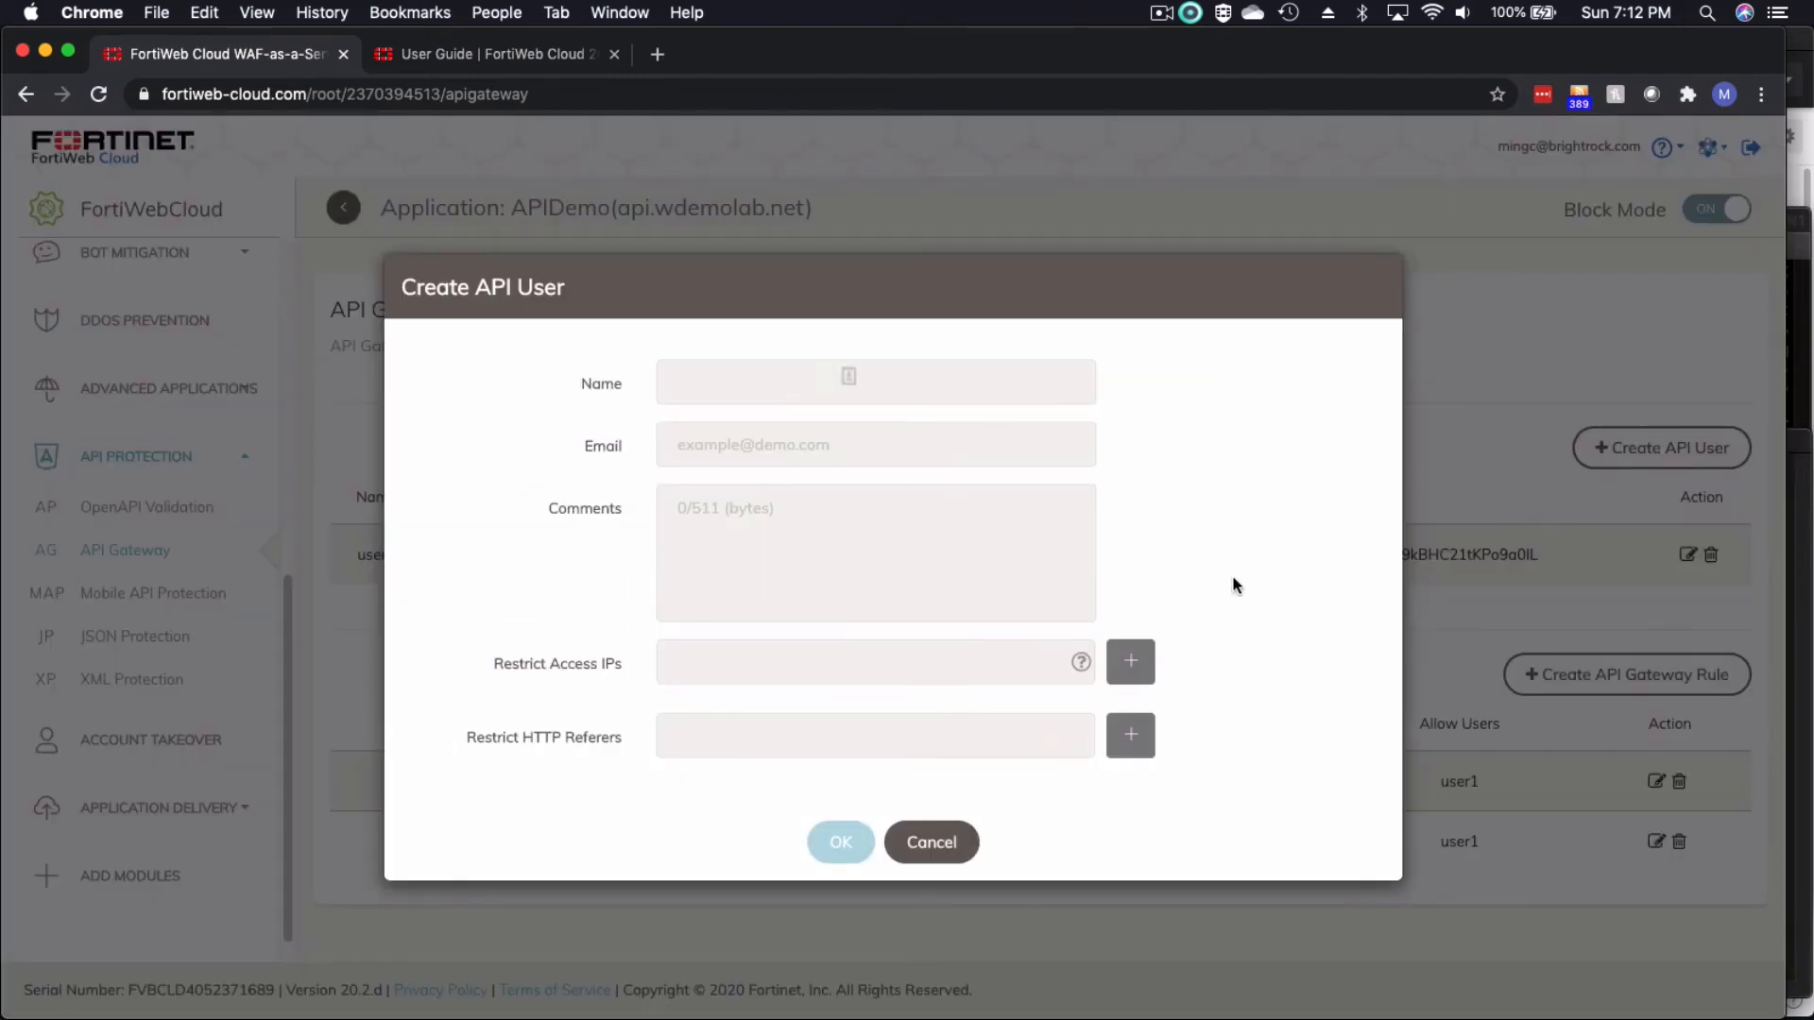
click(950, 848)
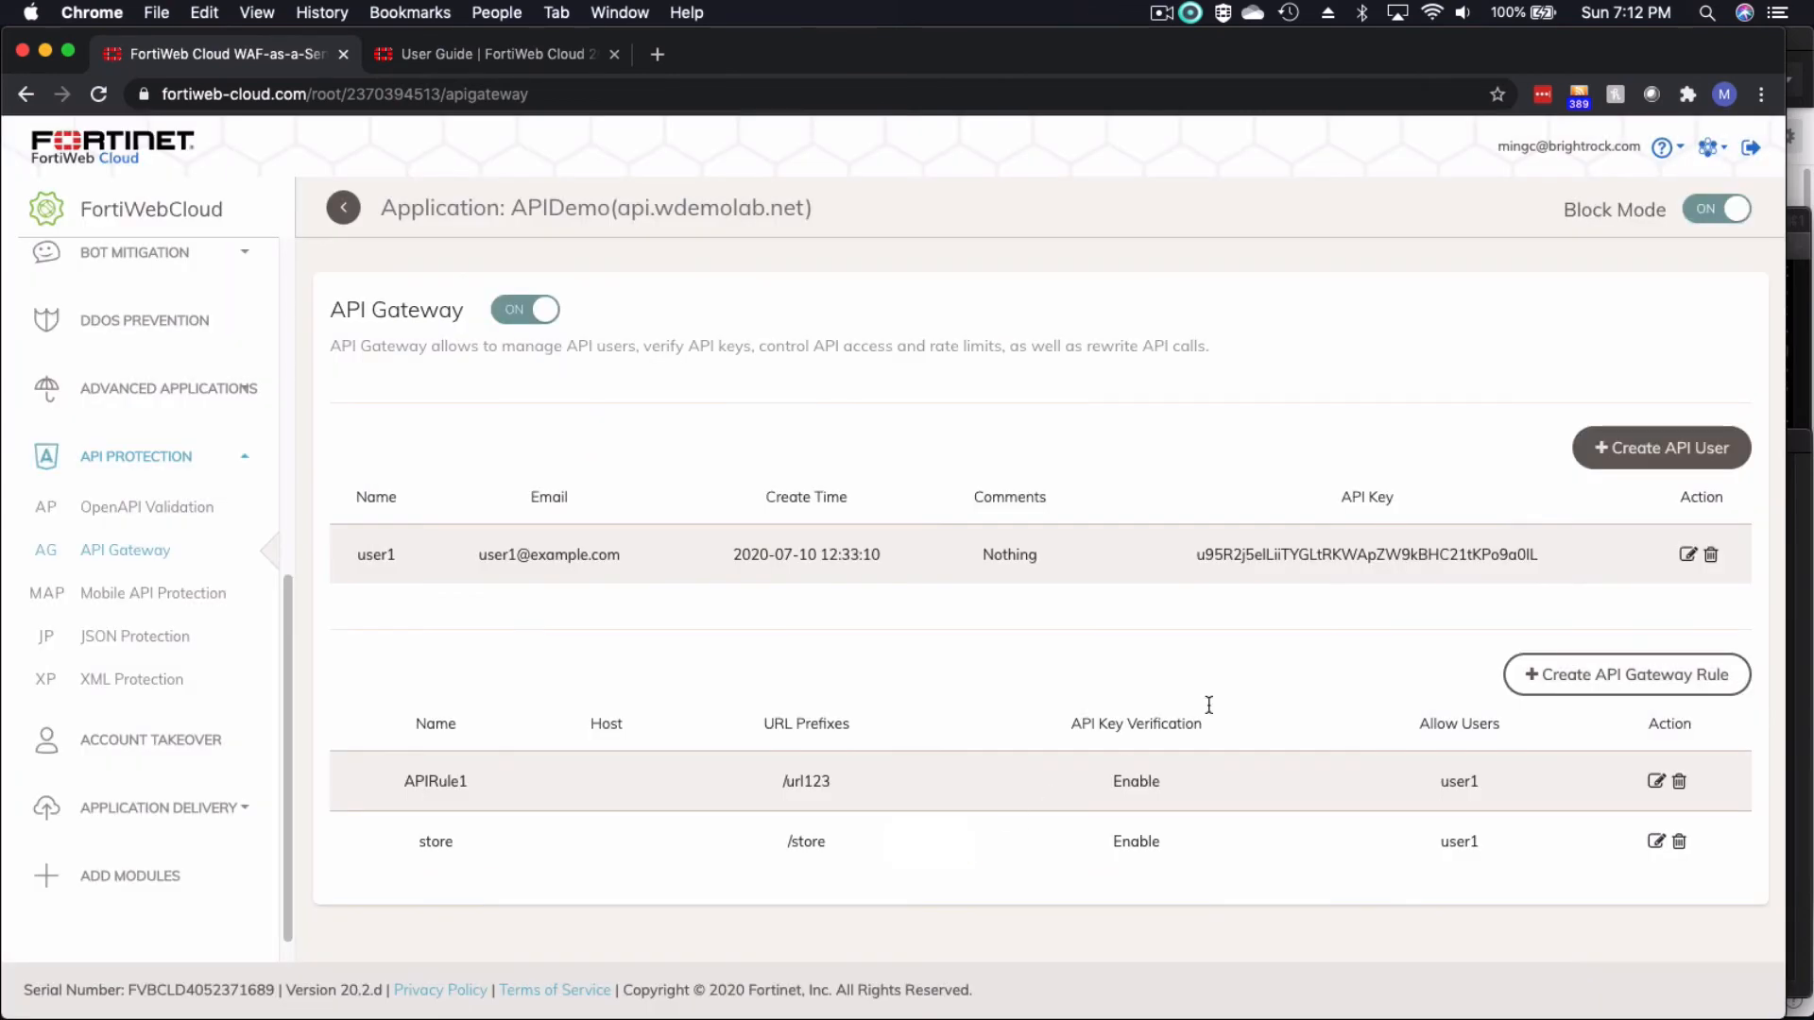
Step: Review the Restrict Access IPs and Restrict HTTP Referers settings of API user user1, closing the form without changes
click(1688, 556)
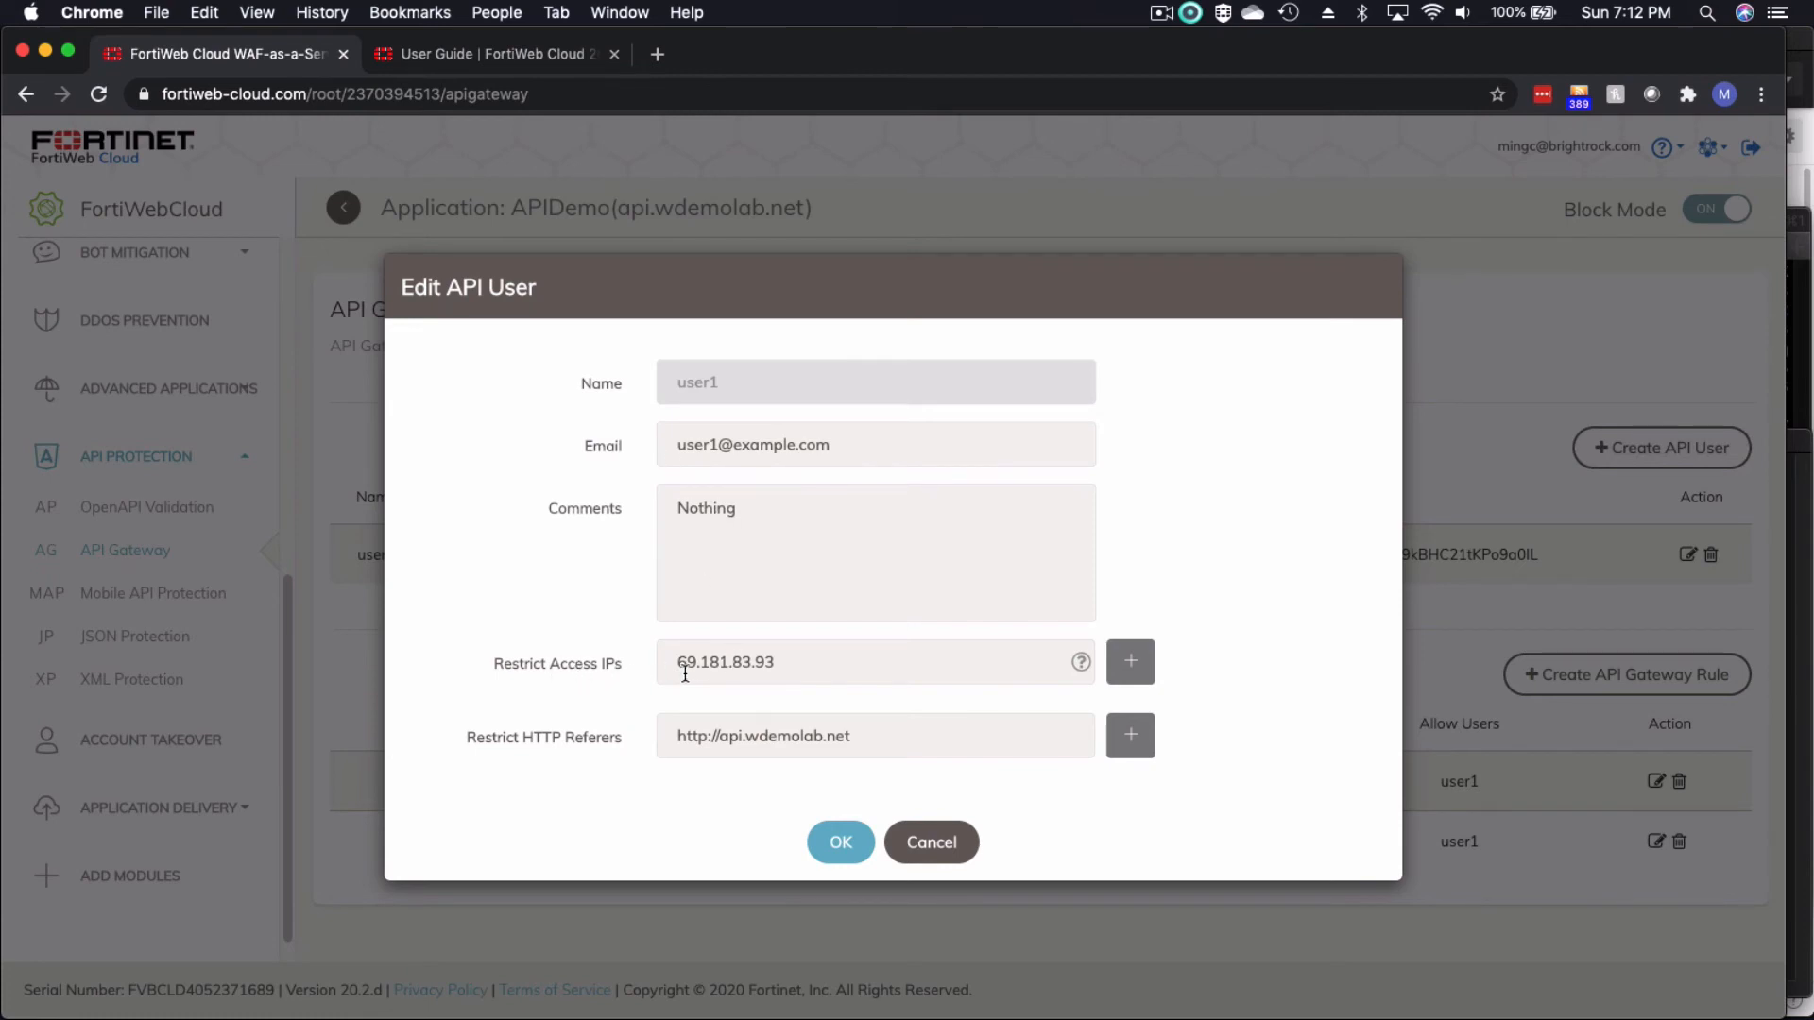
drag(679, 666, 785, 668)
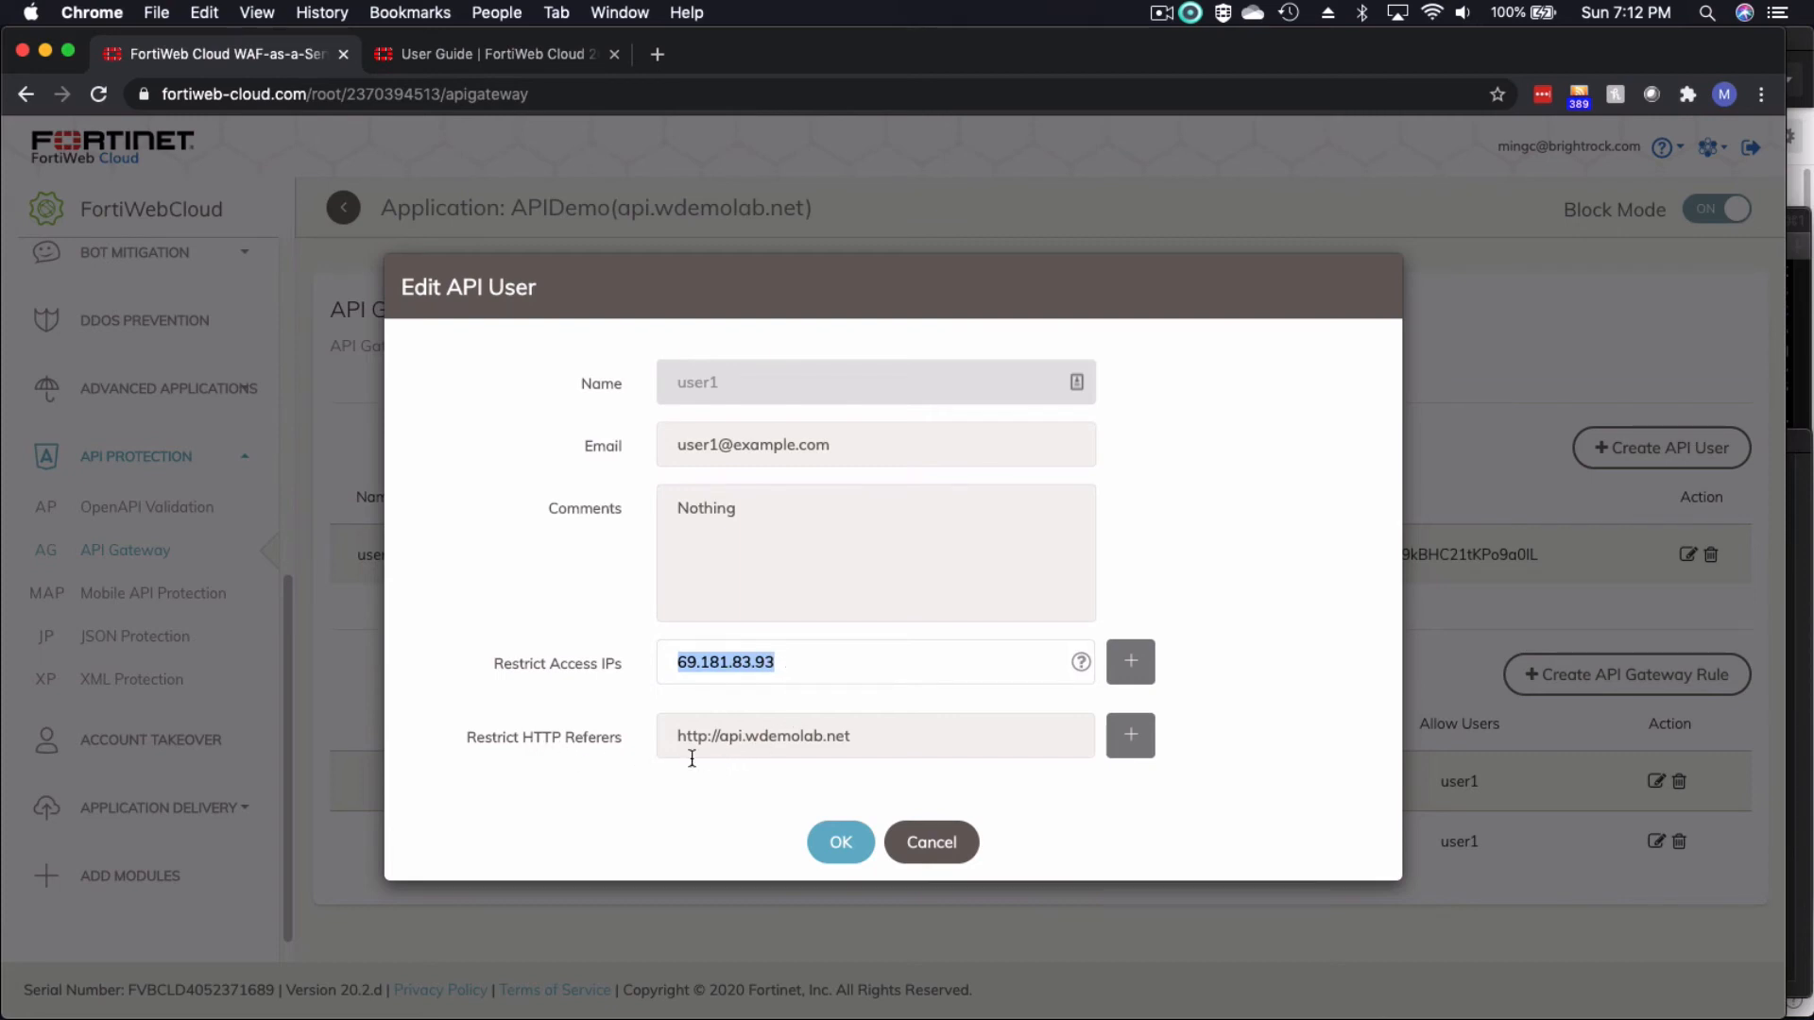
click(942, 848)
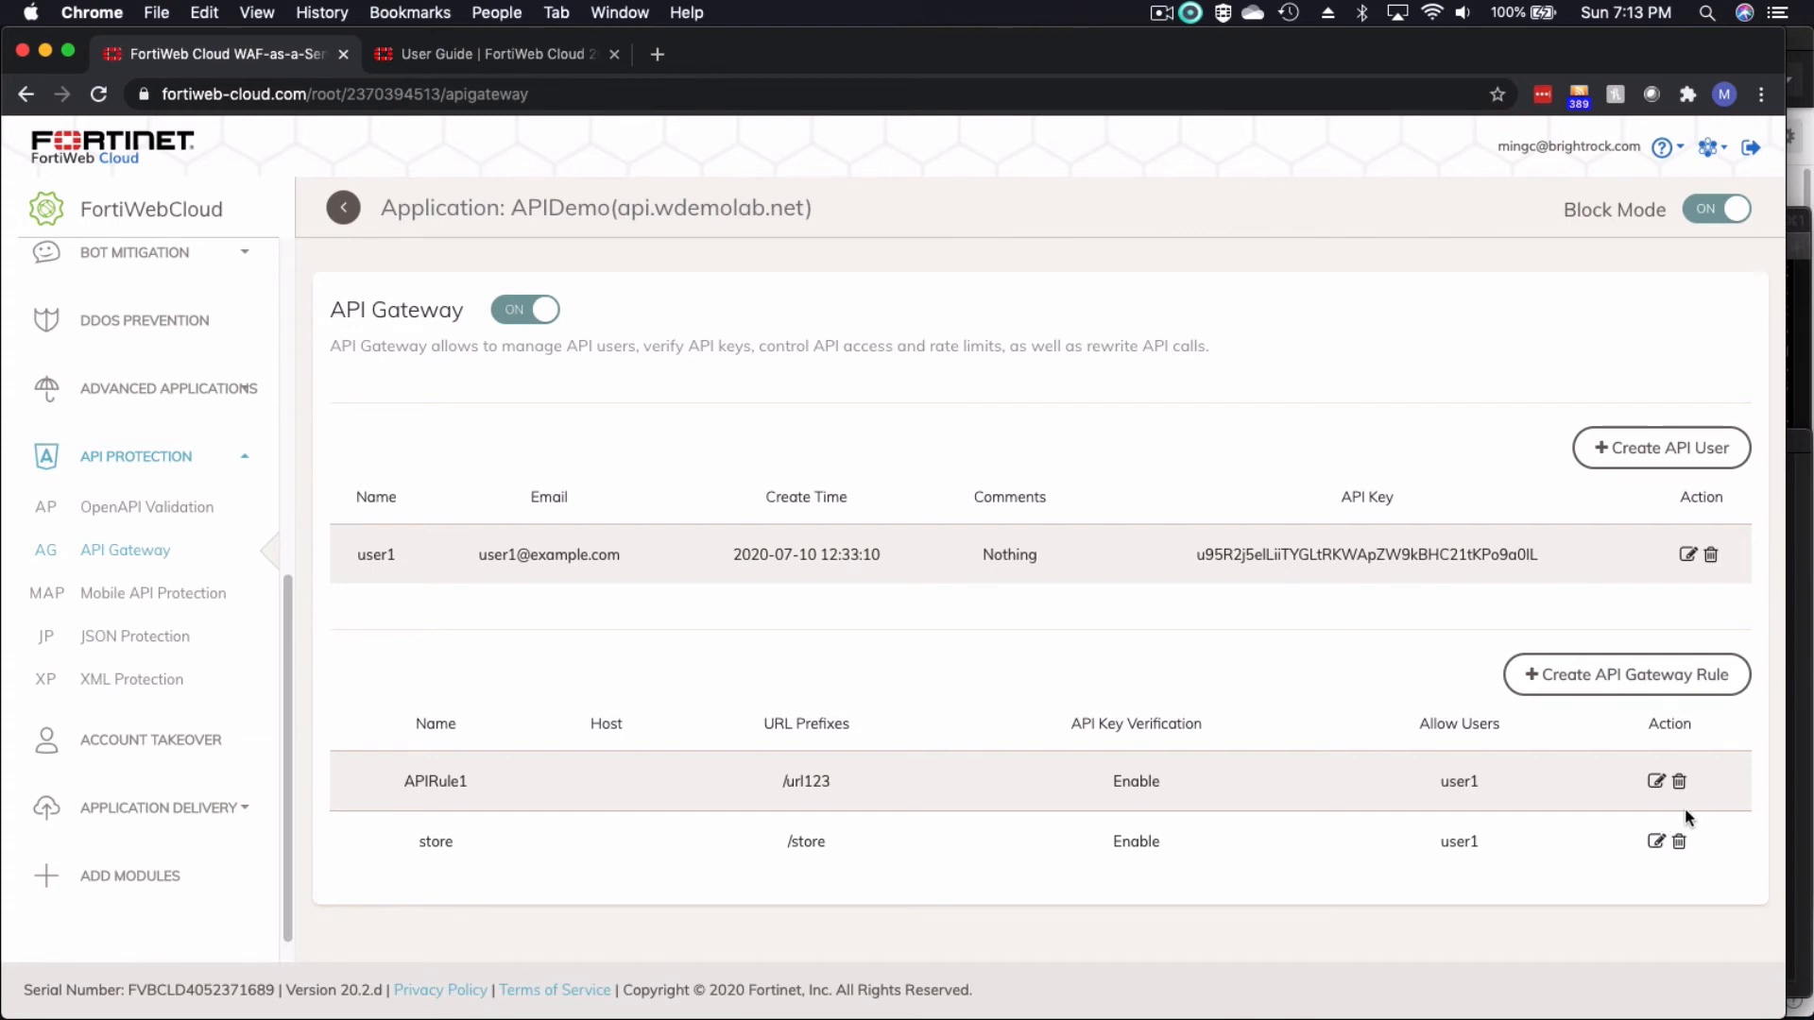
Step: Open the APIRule1 gateway rule and review its URL prefixes, API key verification, allowed users and rate limit
click(1654, 780)
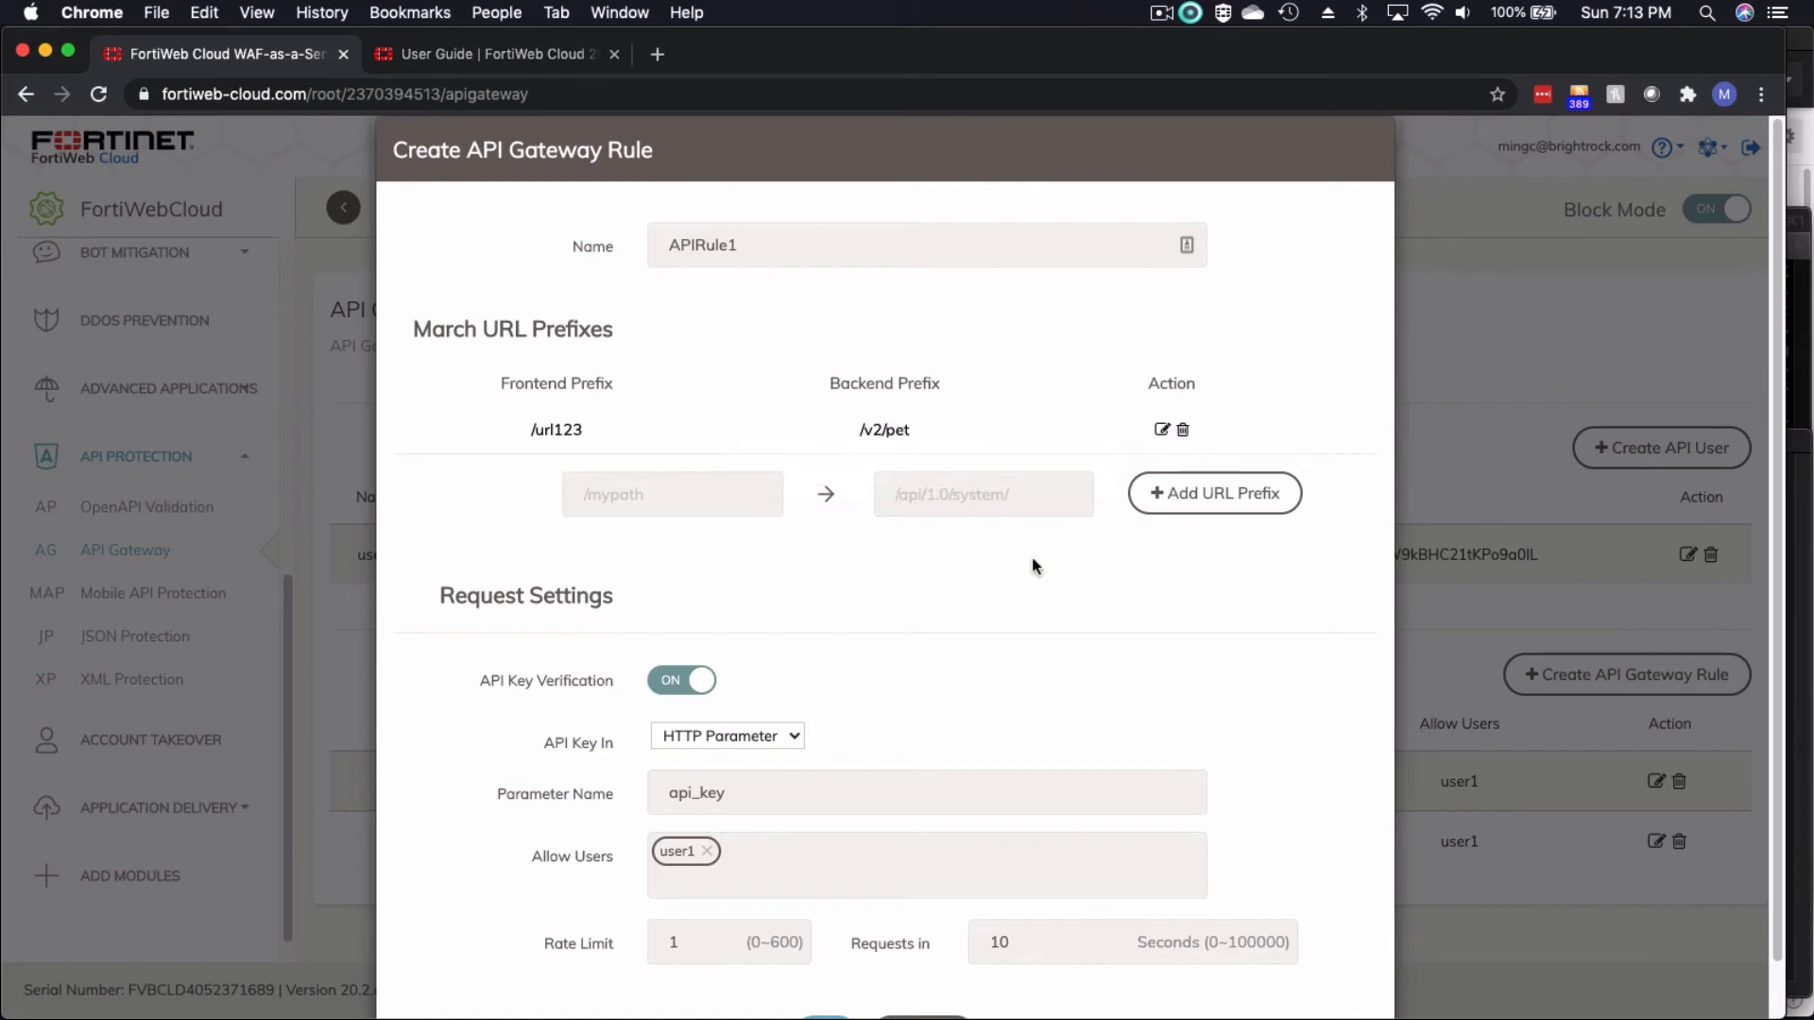
scroll(1122, 685, down, 1)
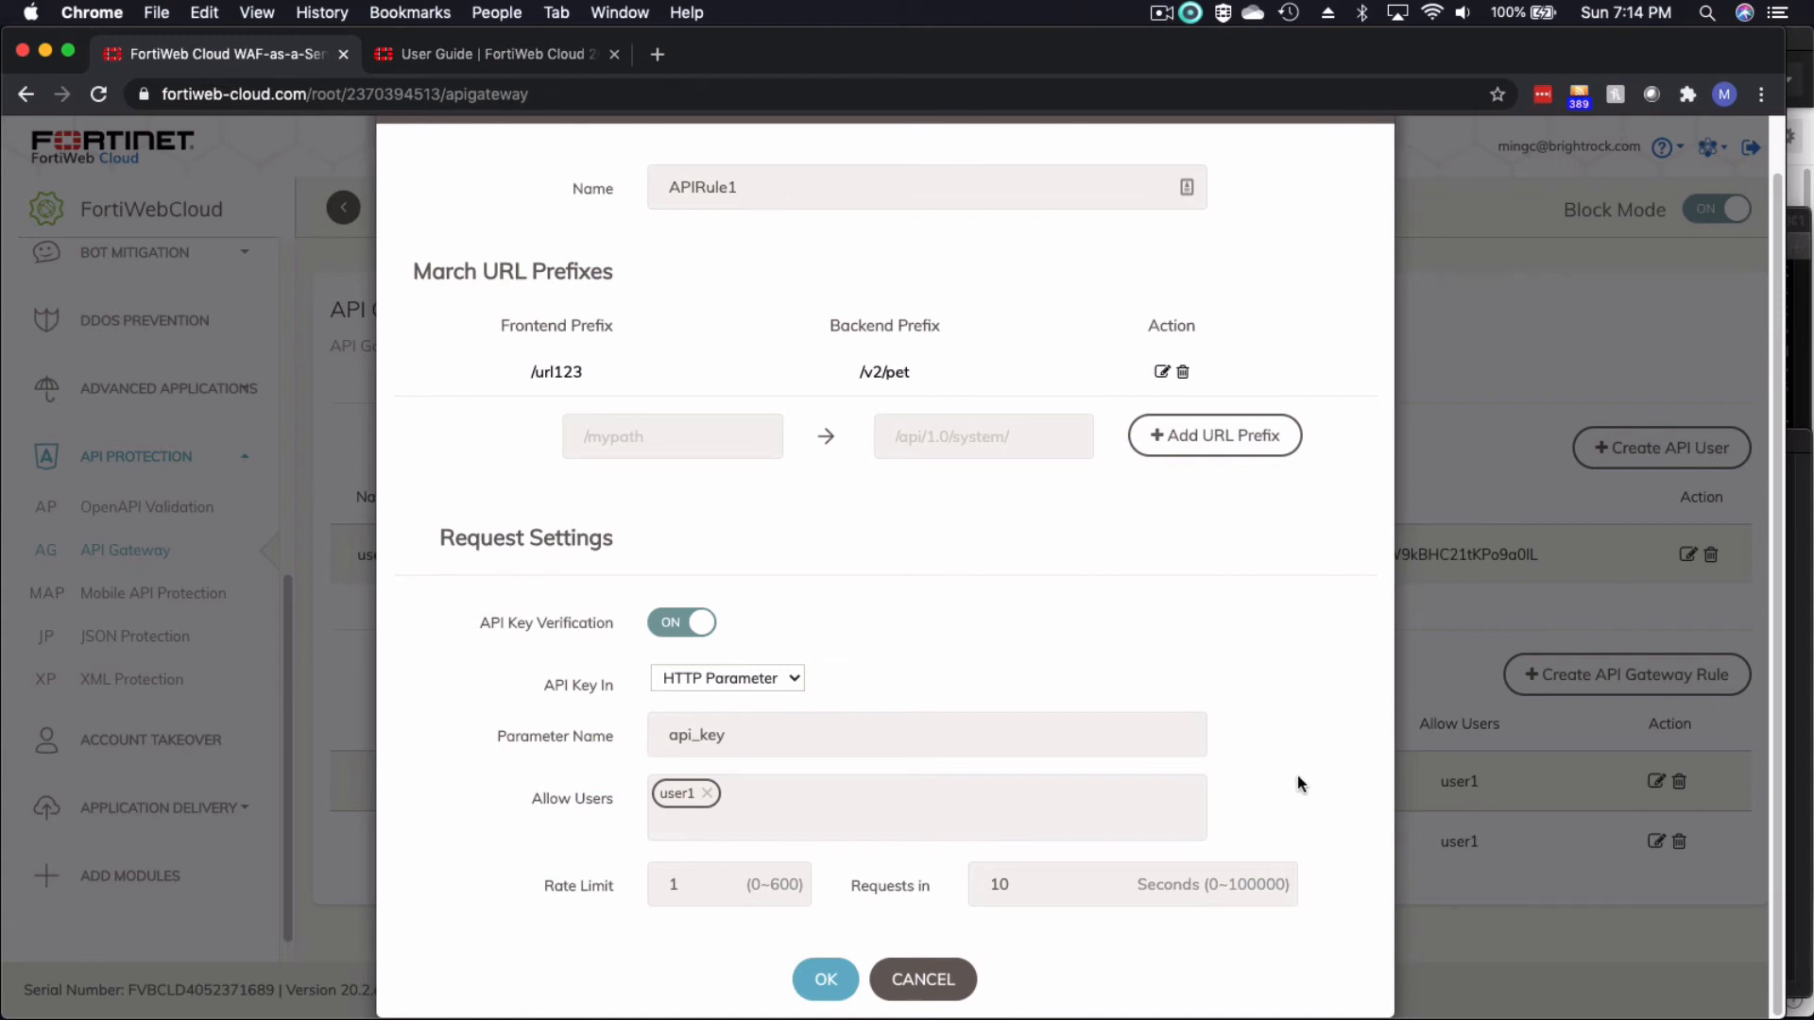
Step: Close APIRule1 without changes and review the store gateway rule's URL prefixes, API key verification and rate limit, closing it unchanged
click(963, 973)
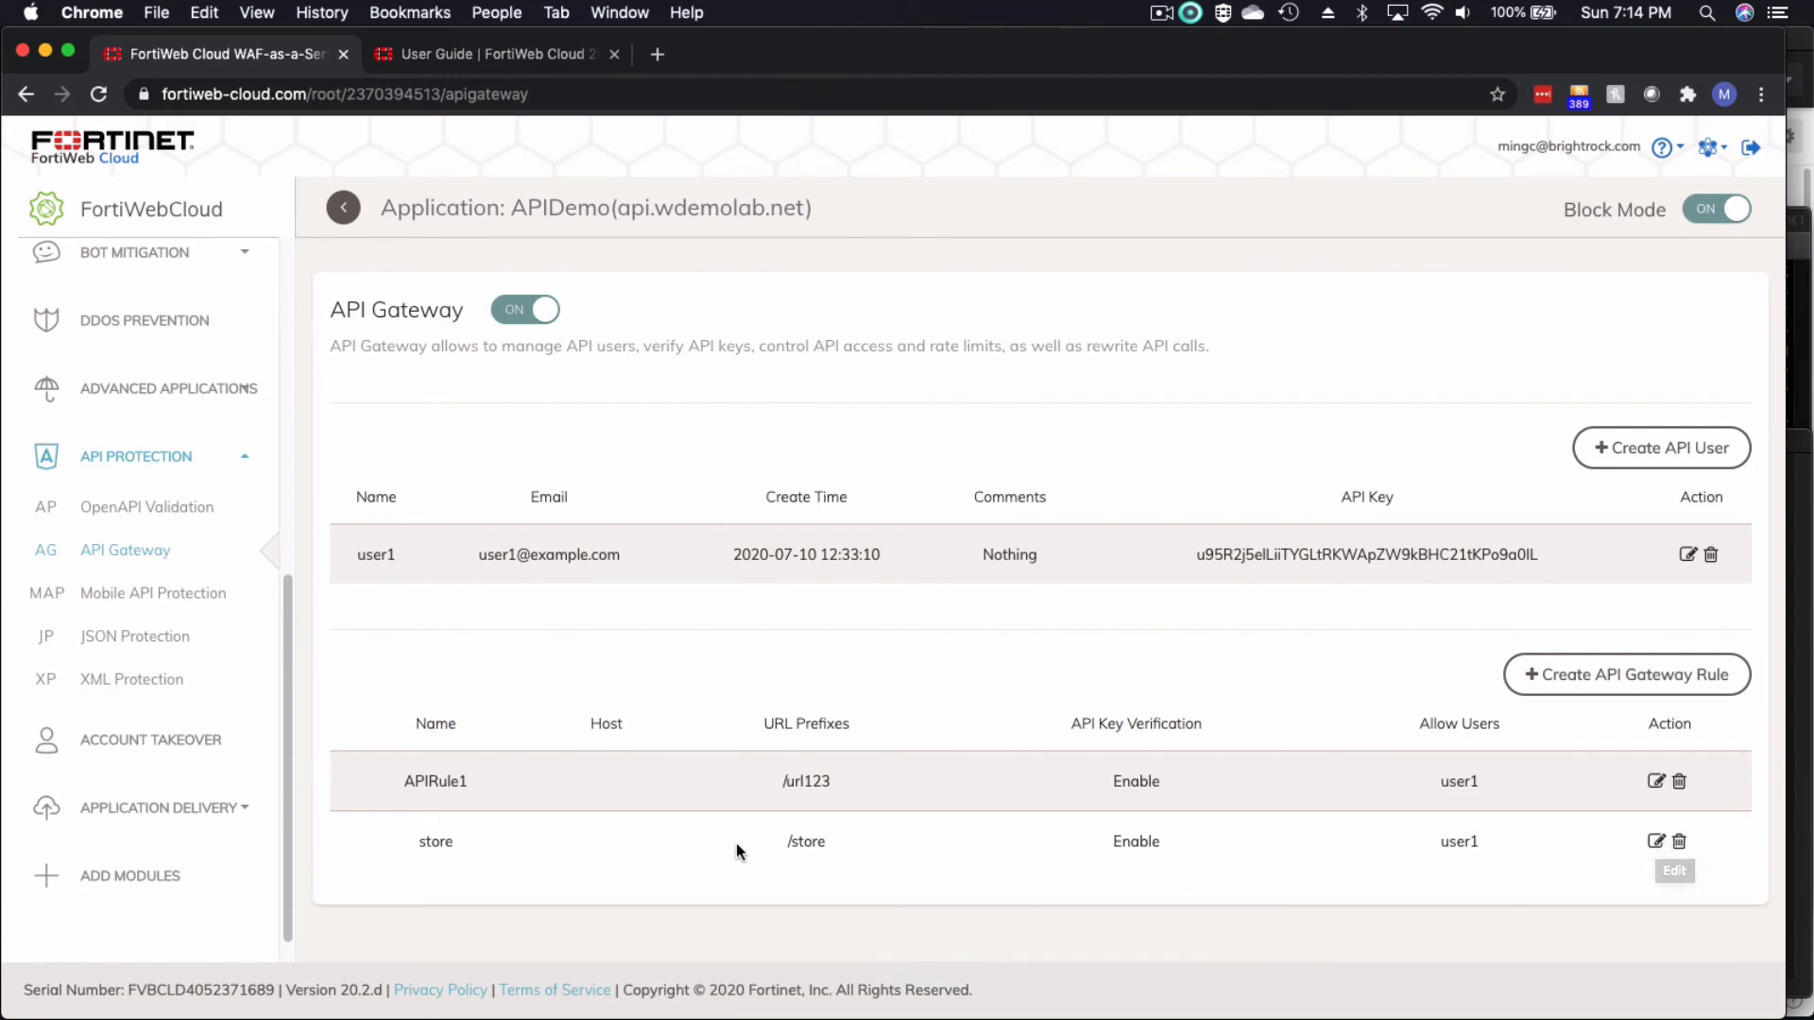
click(1654, 841)
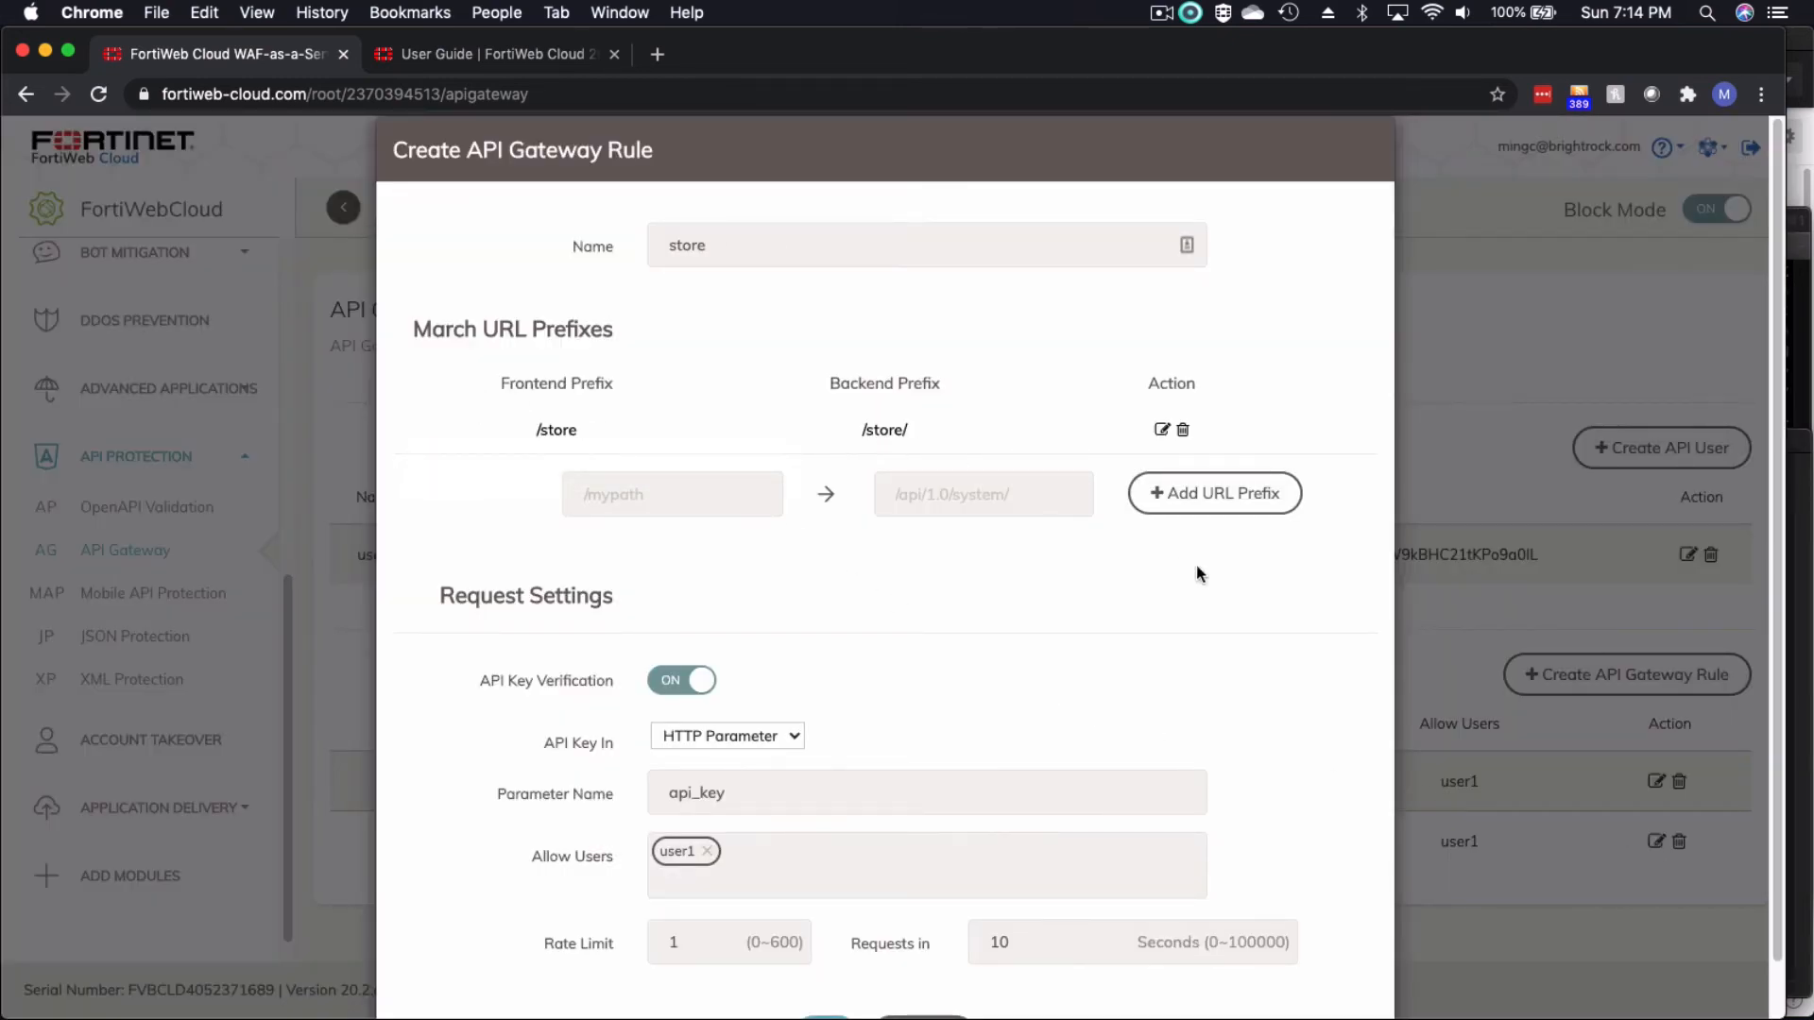
click(1427, 529)
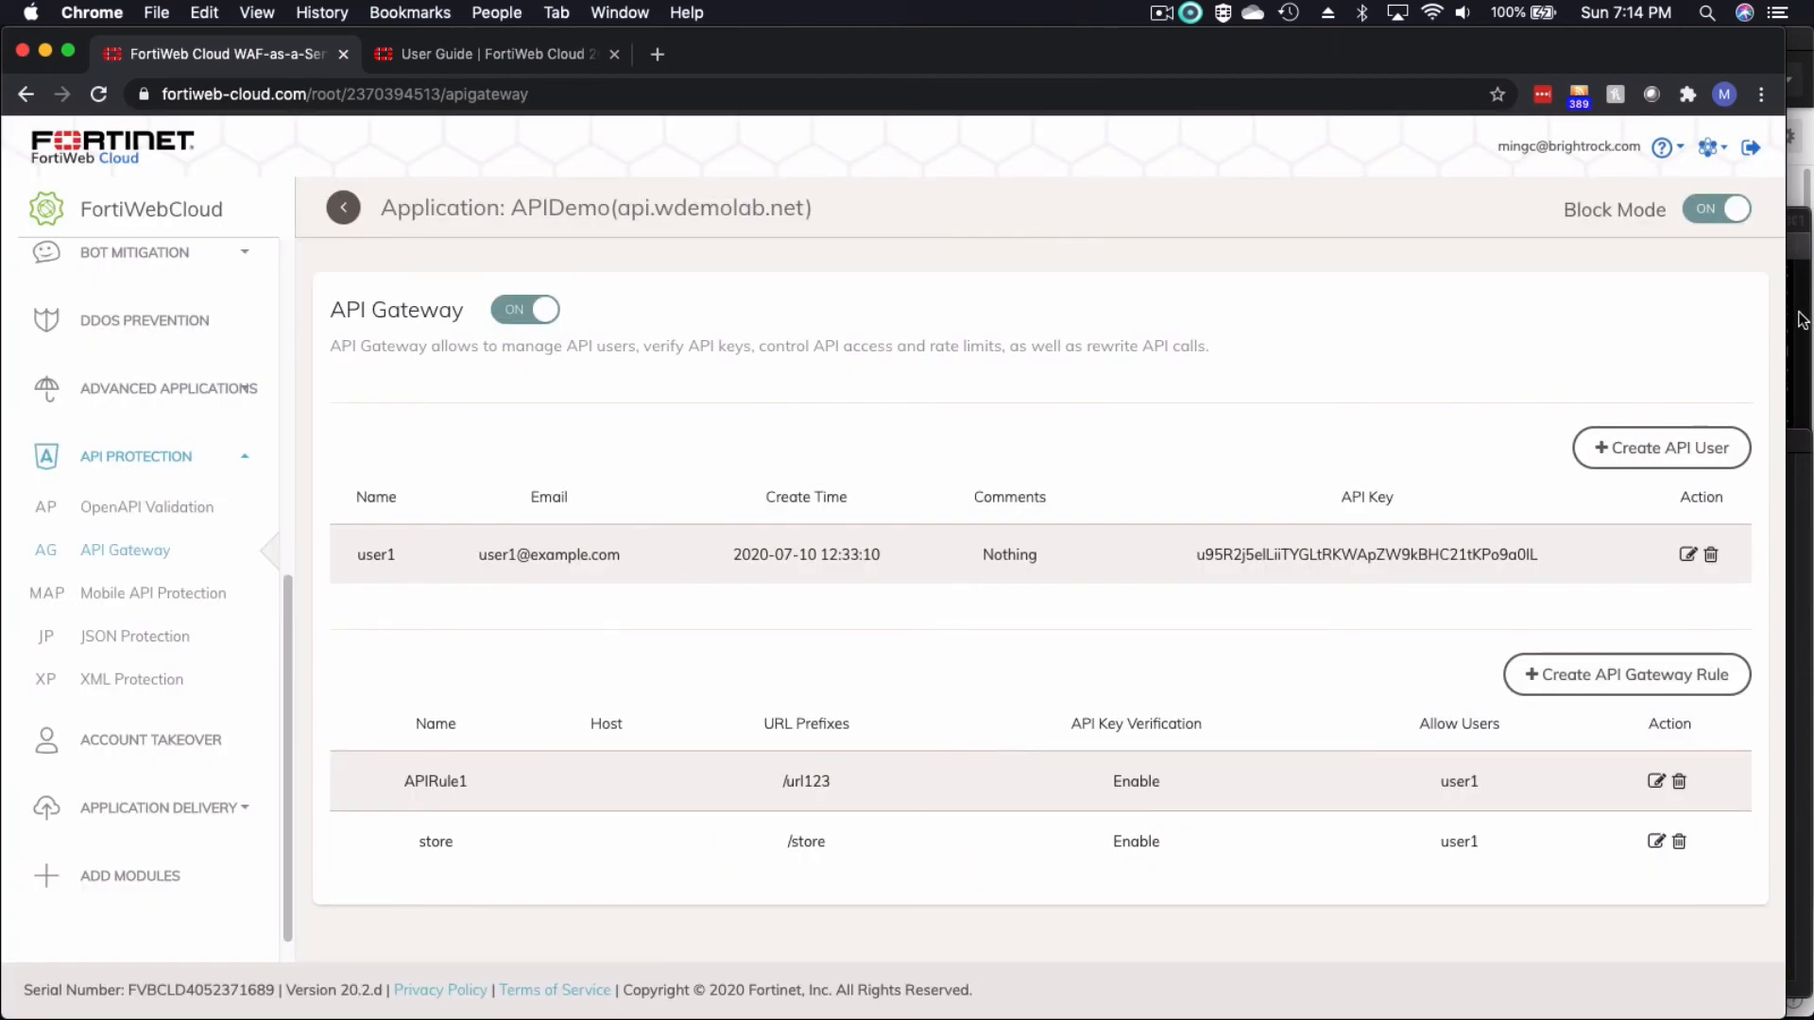
click(1803, 319)
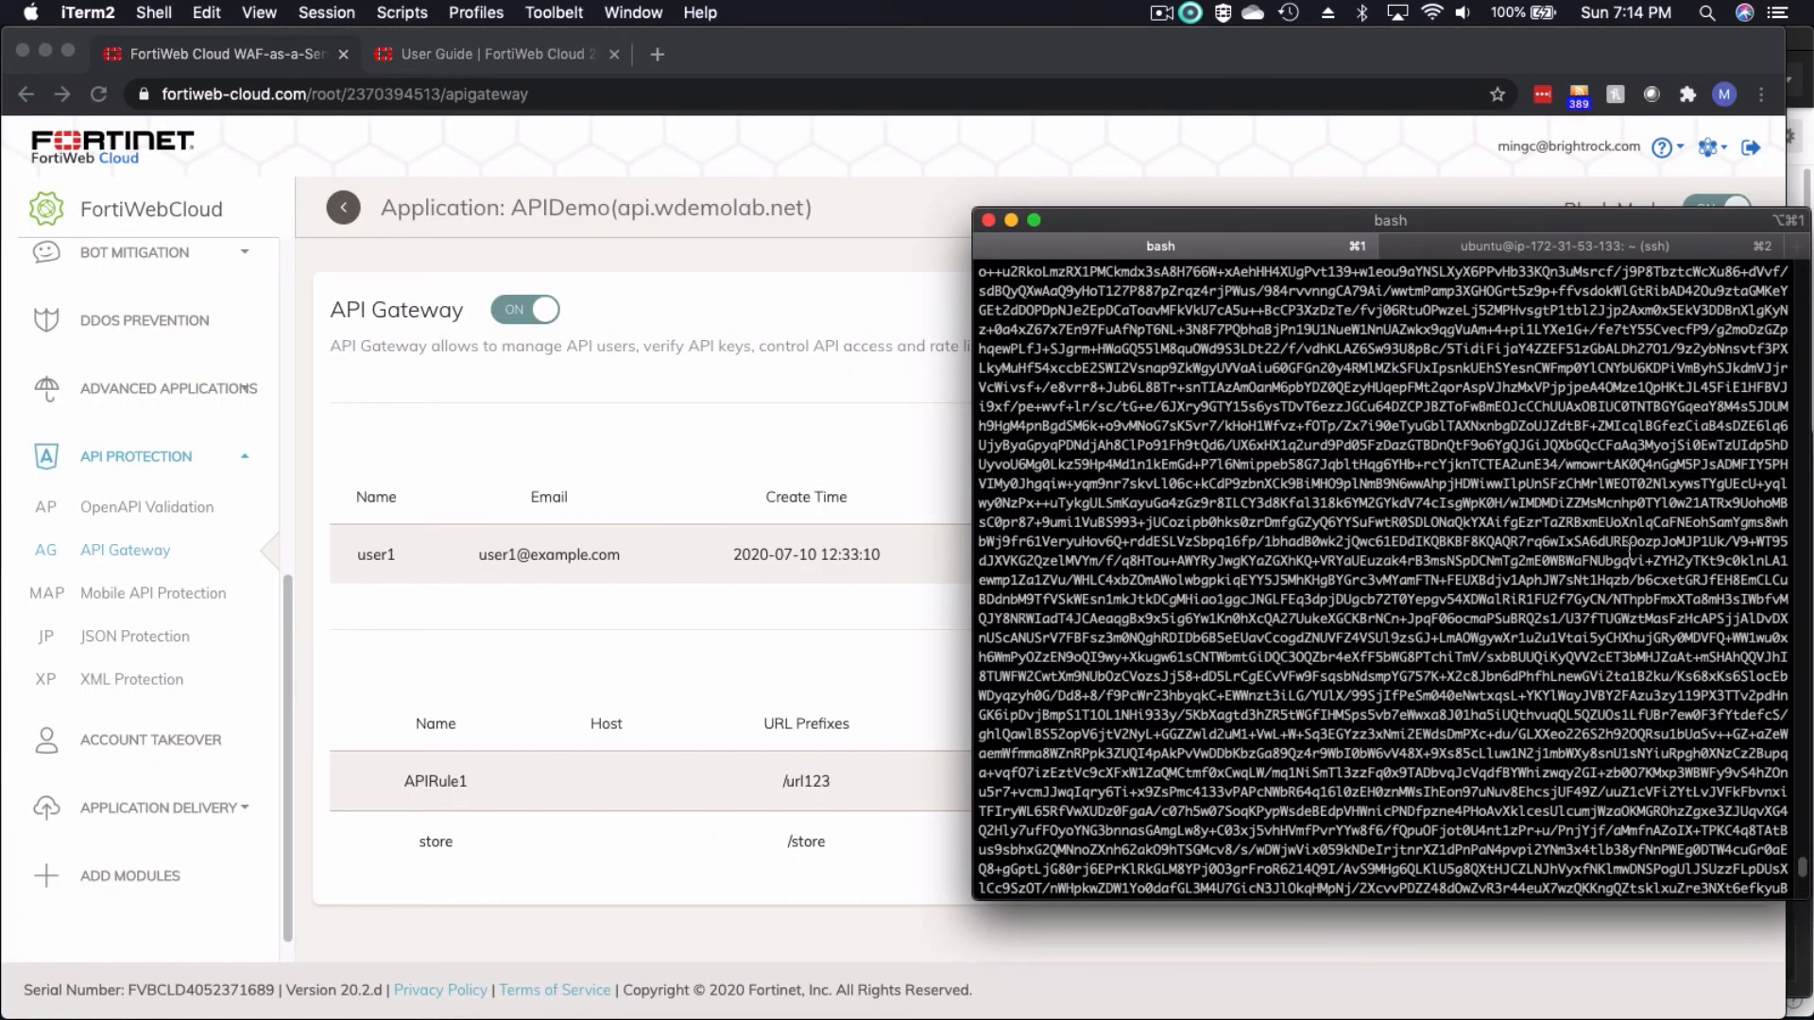
scroll(1631, 550, down, 3)
scroll(1631, 551, down, 2)
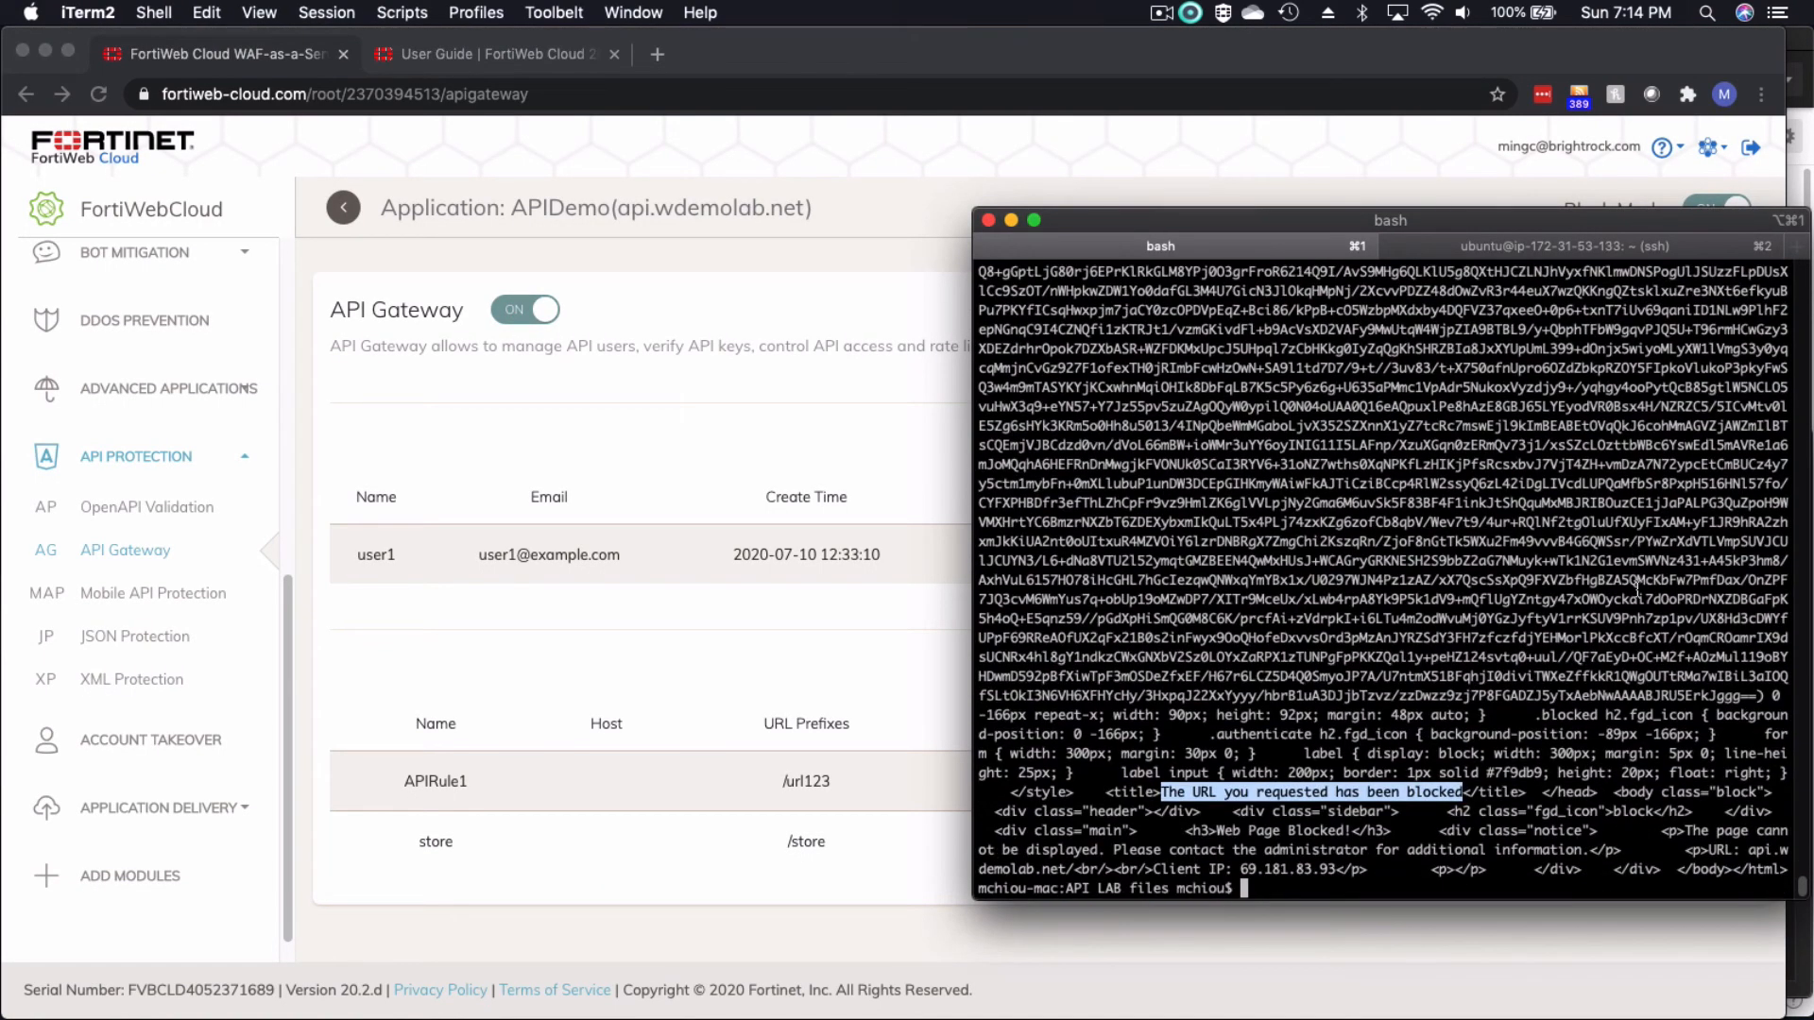
key(Return)
key(Return)
key(Return)
key(Return)
key(Return)
key(Return)
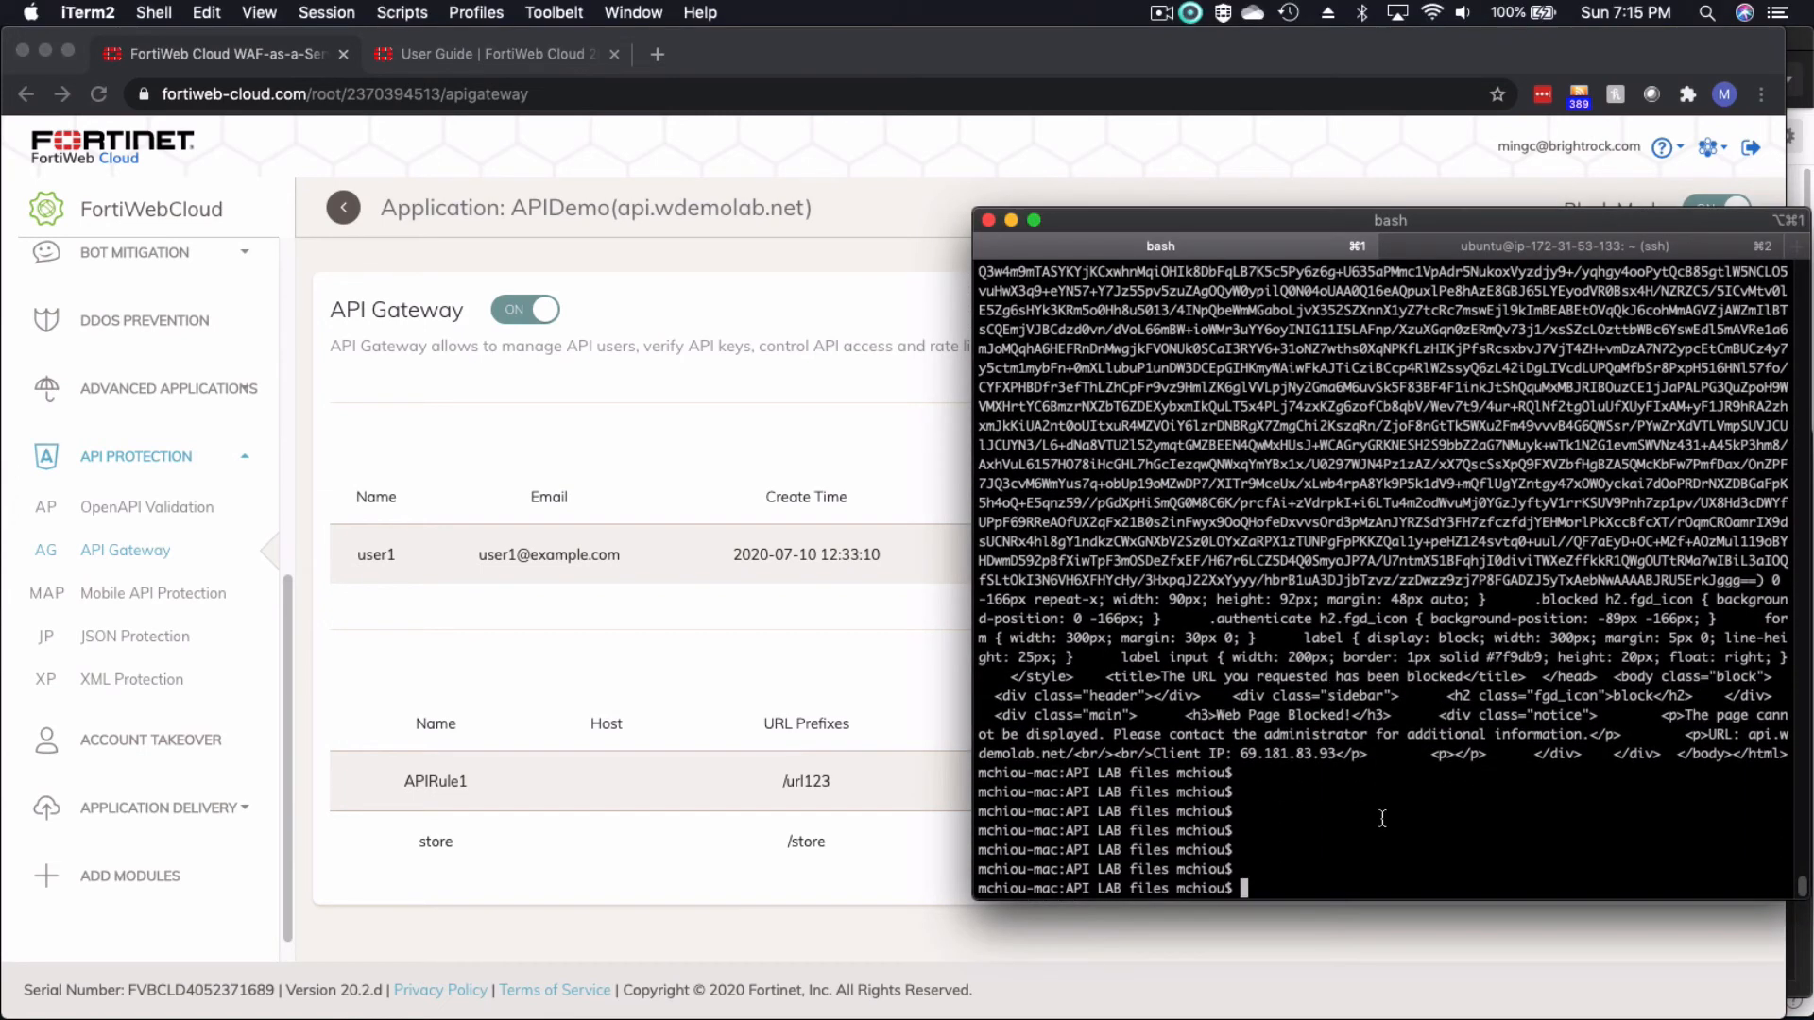
text(curl -X GET "http://api.wdemolab.net/url123")
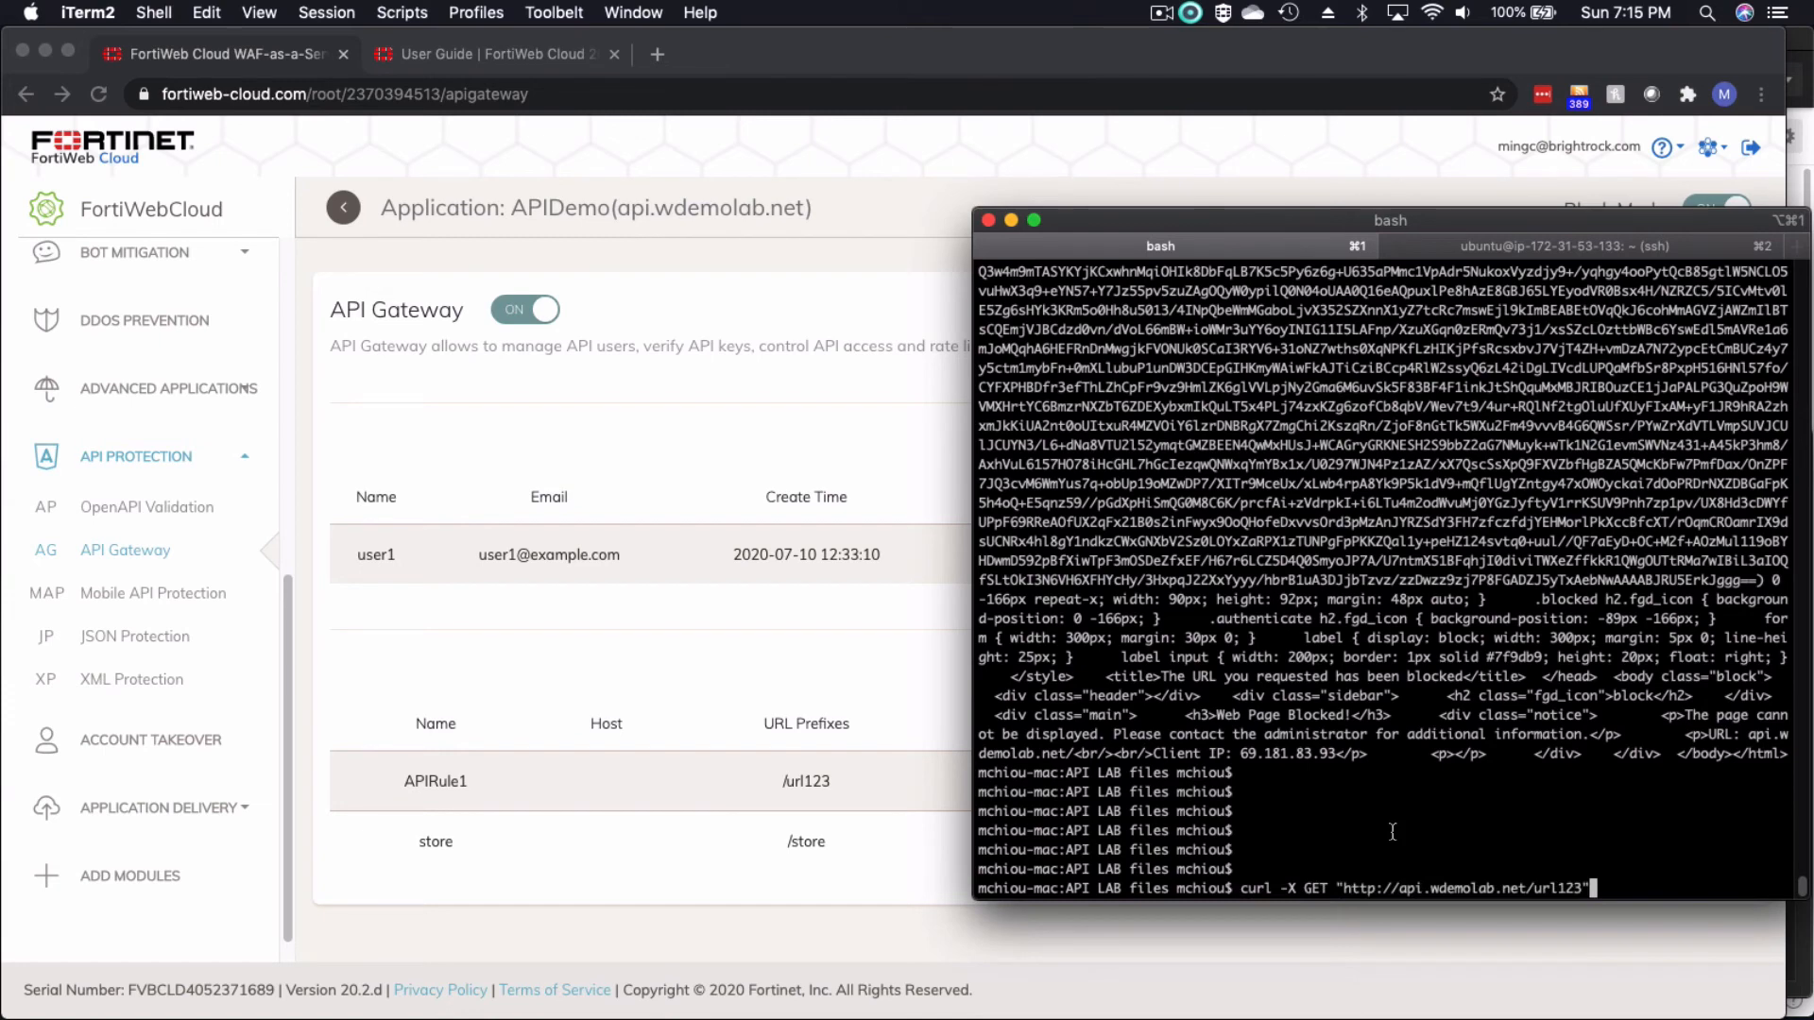
key(Return)
key(Return)
key(Return)
key(Return)
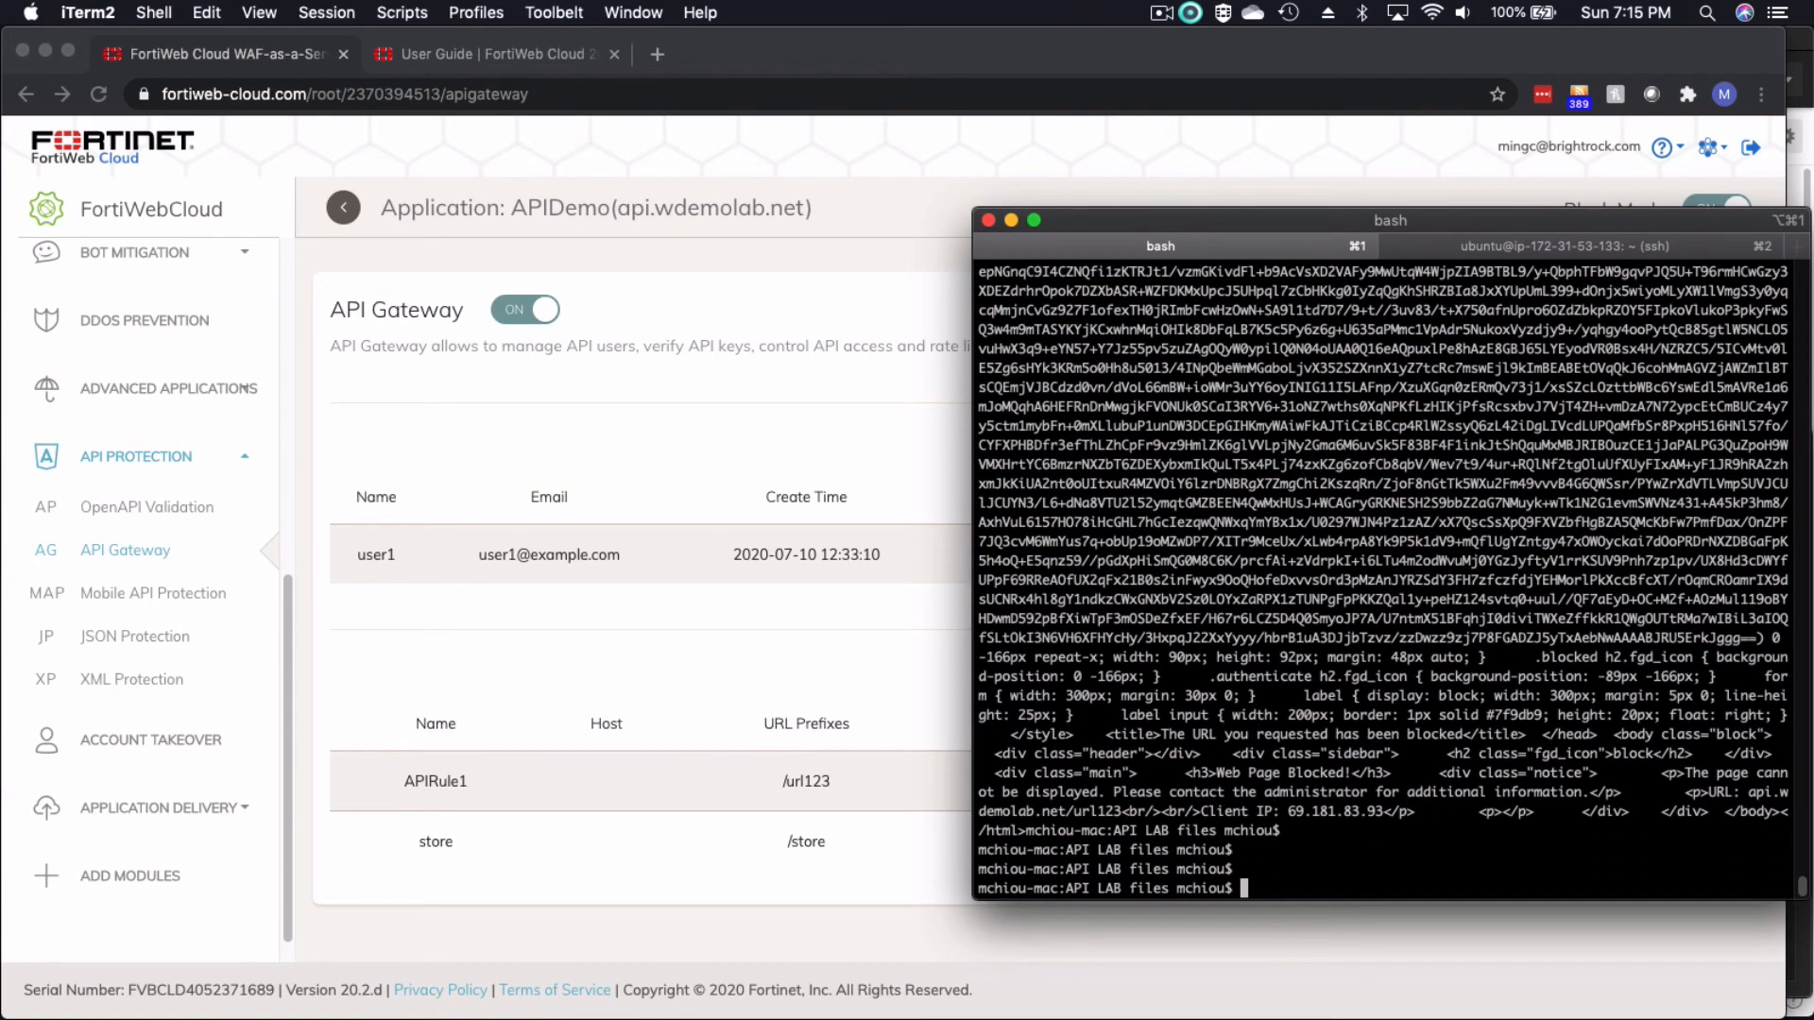
key(super+Tab)
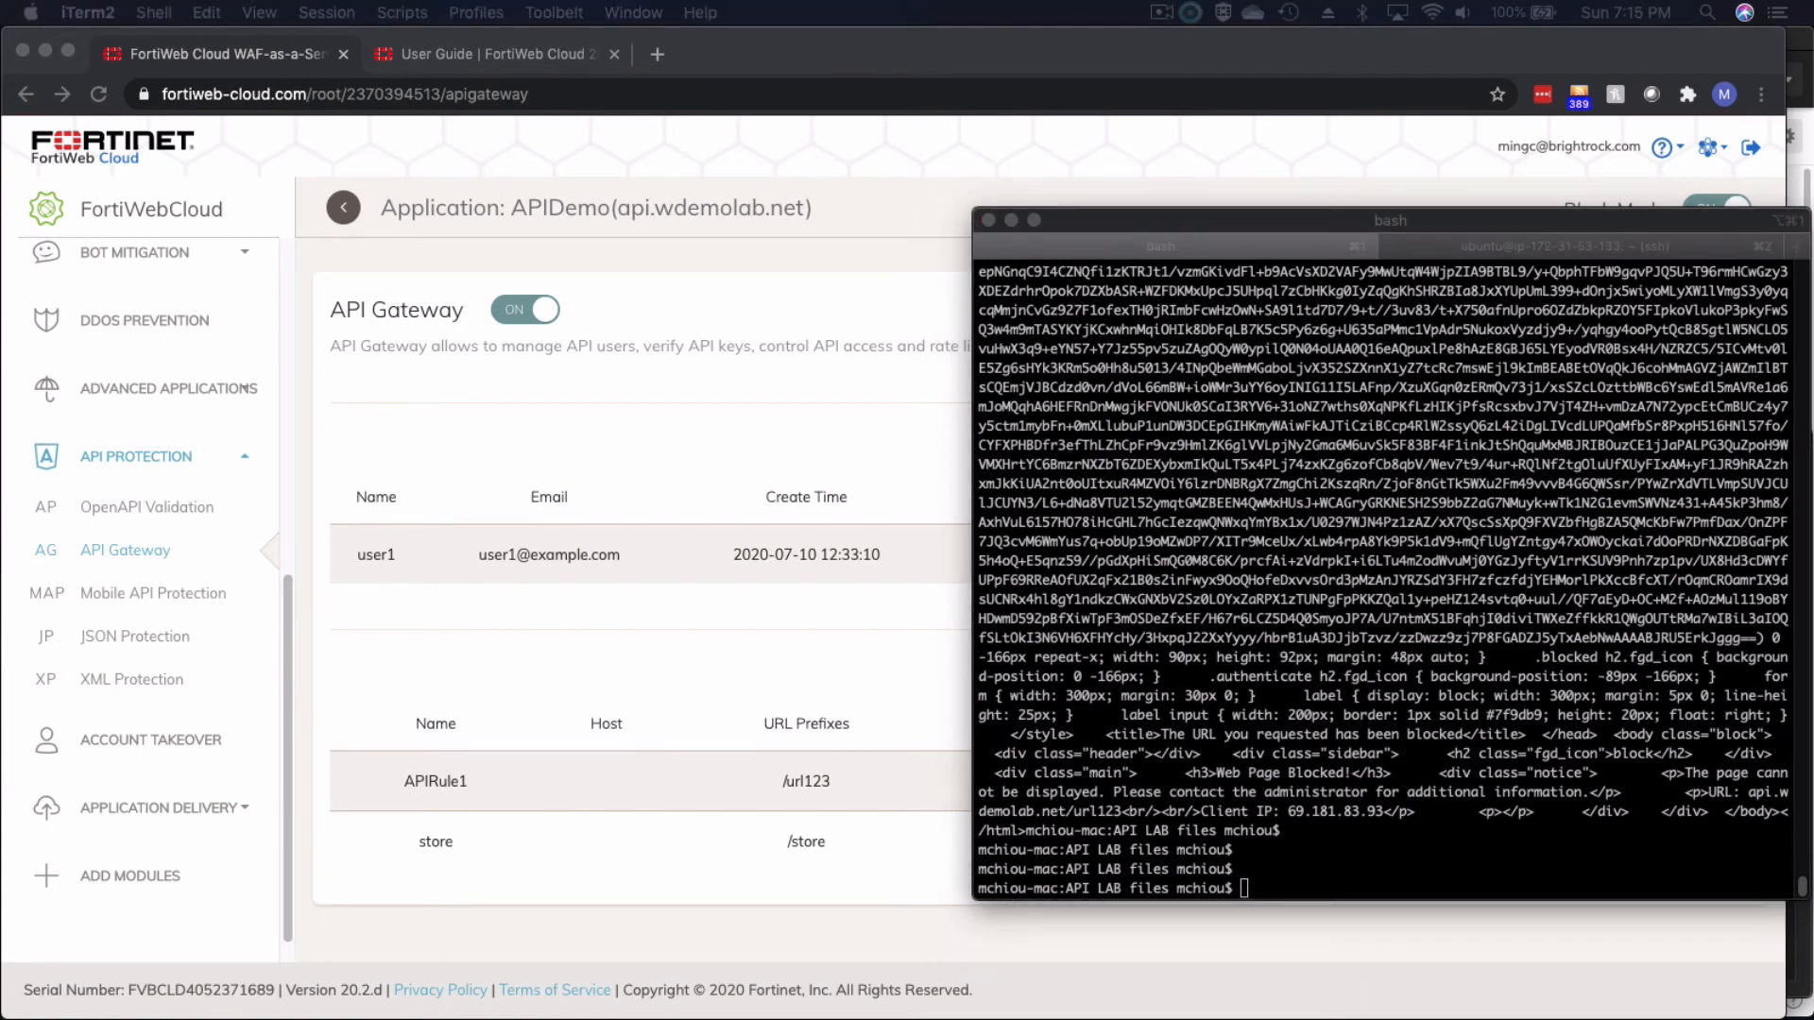
key(super+Tab)
key(super+v)
key(Return)
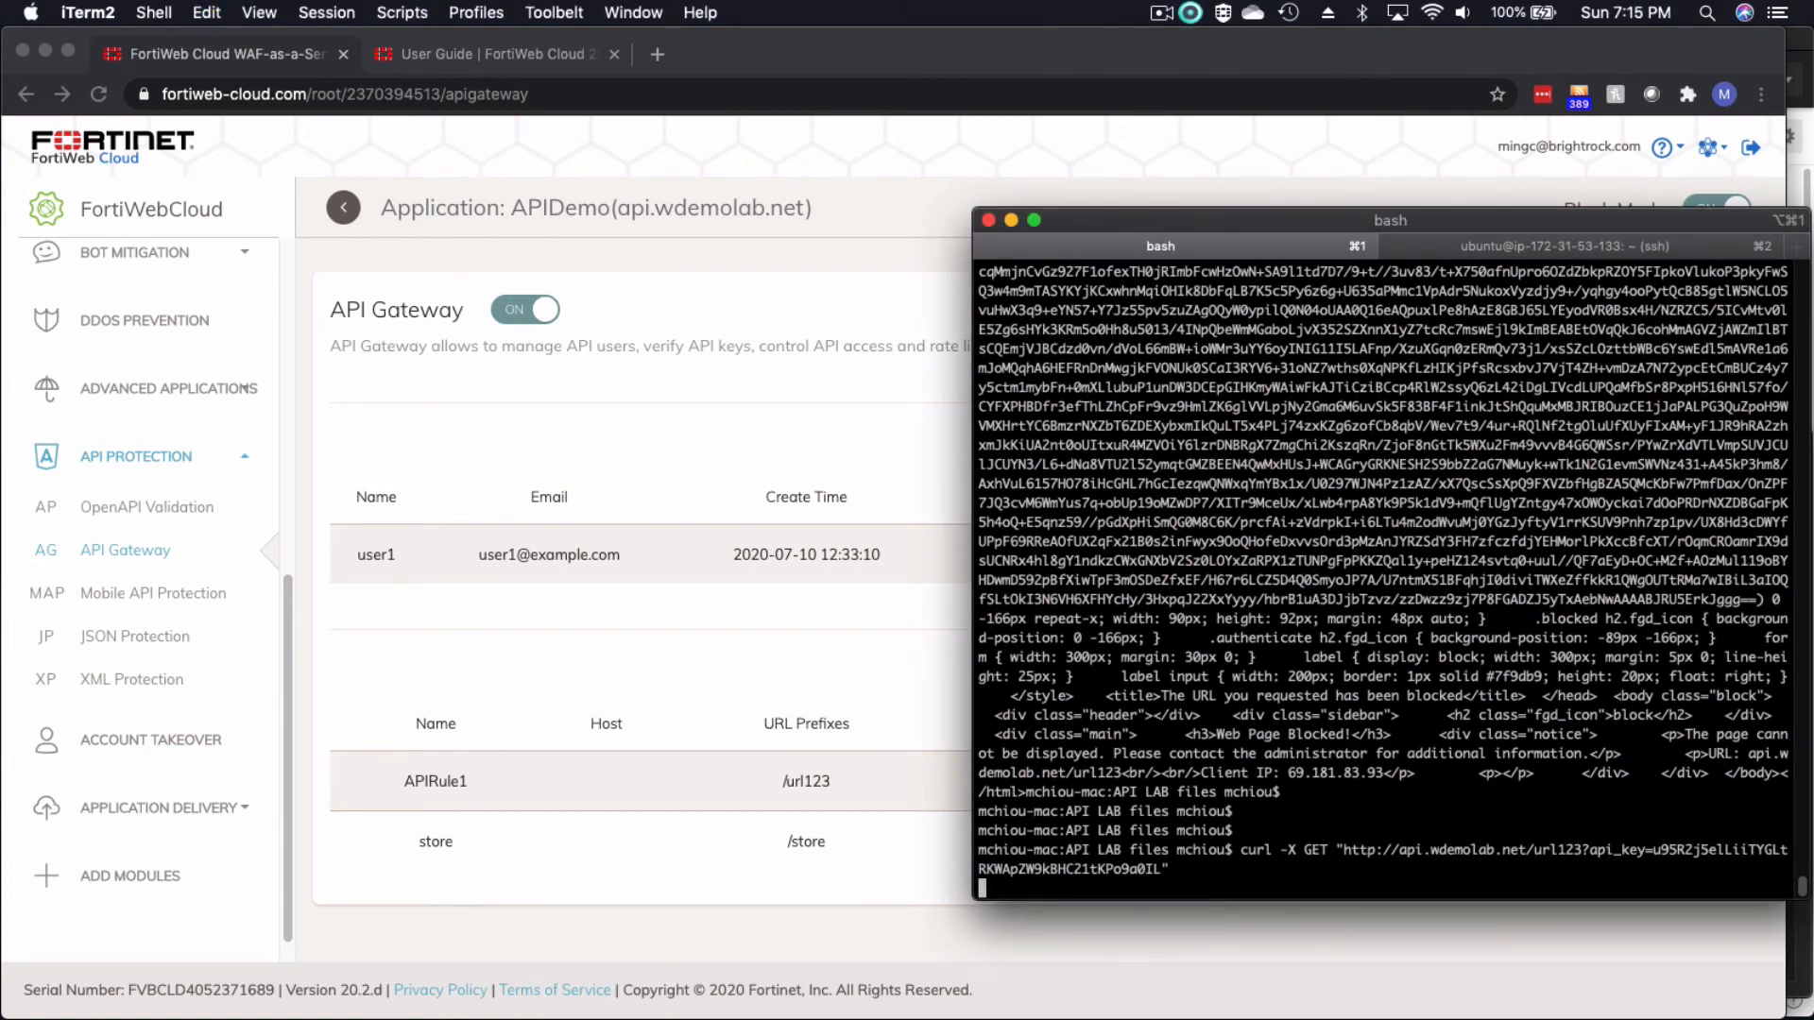
key(Return)
key(Return)
key(Return)
key(Return)
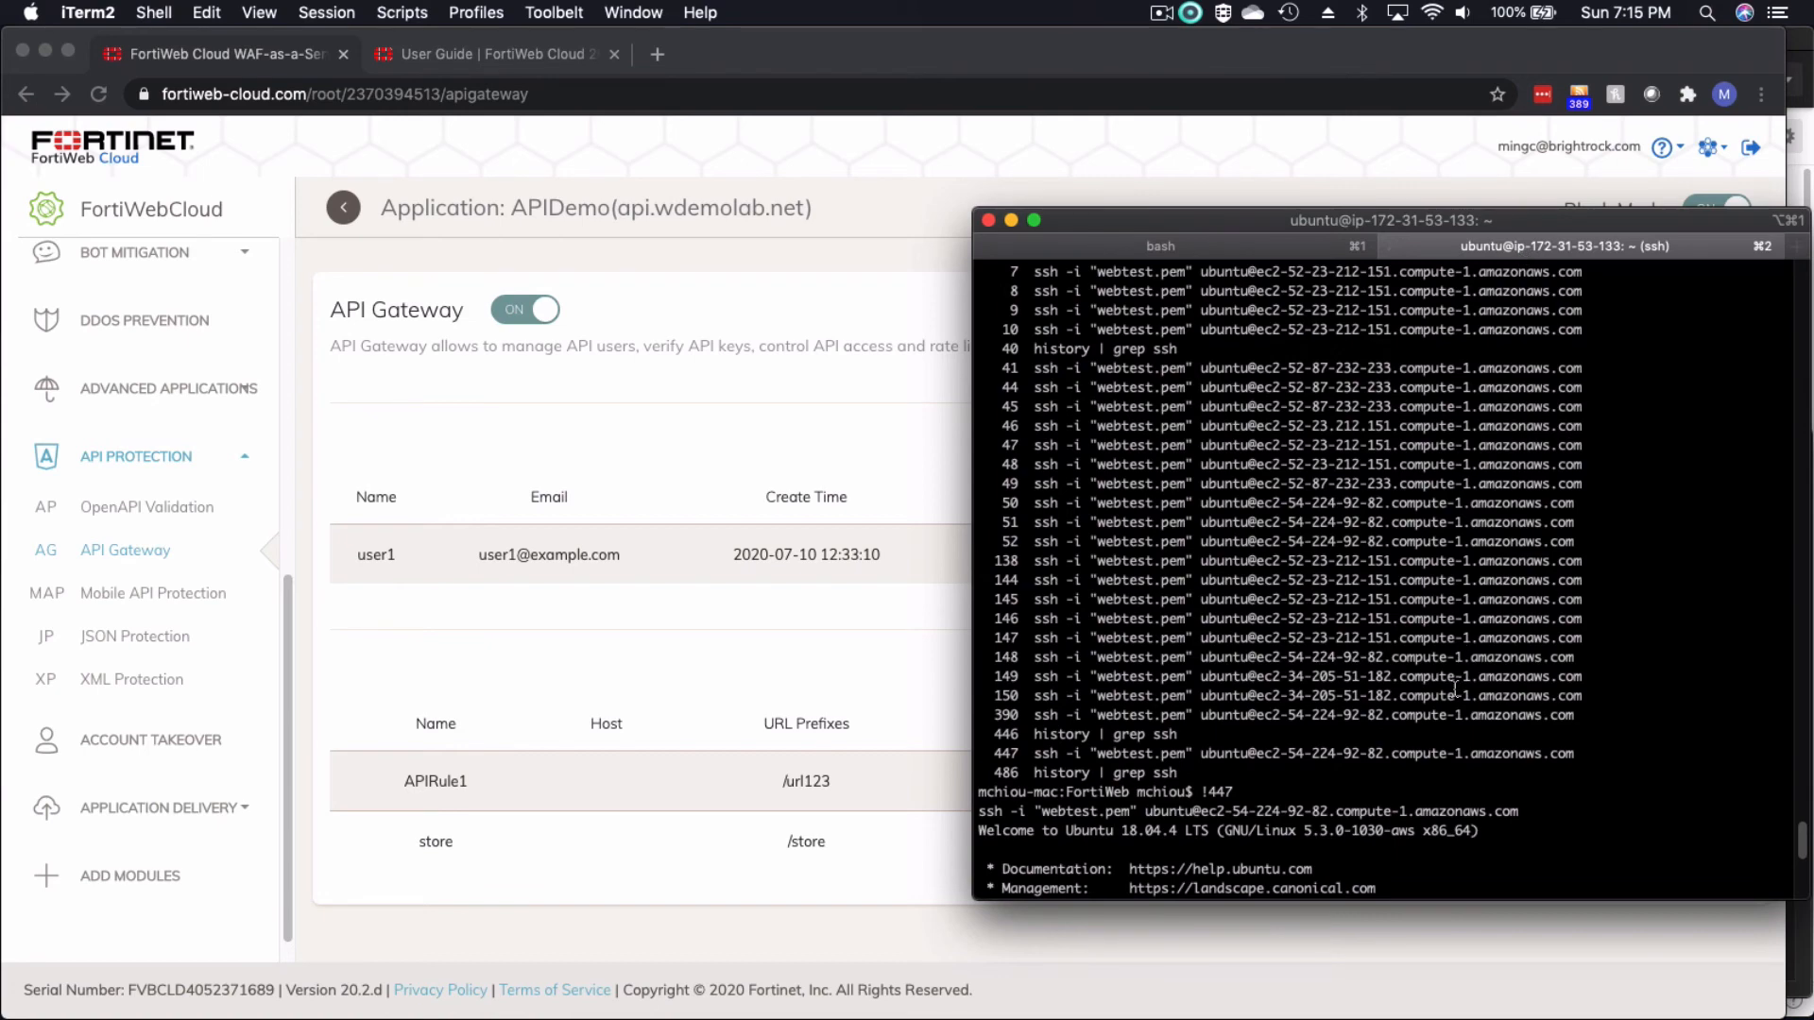
key(Return)
key(Return)
key(Return)
key(Return)
key(Return)
key(Return)
key(Return)
key(Return)
key(Return)
key(Return)
key(Return)
key(Return)
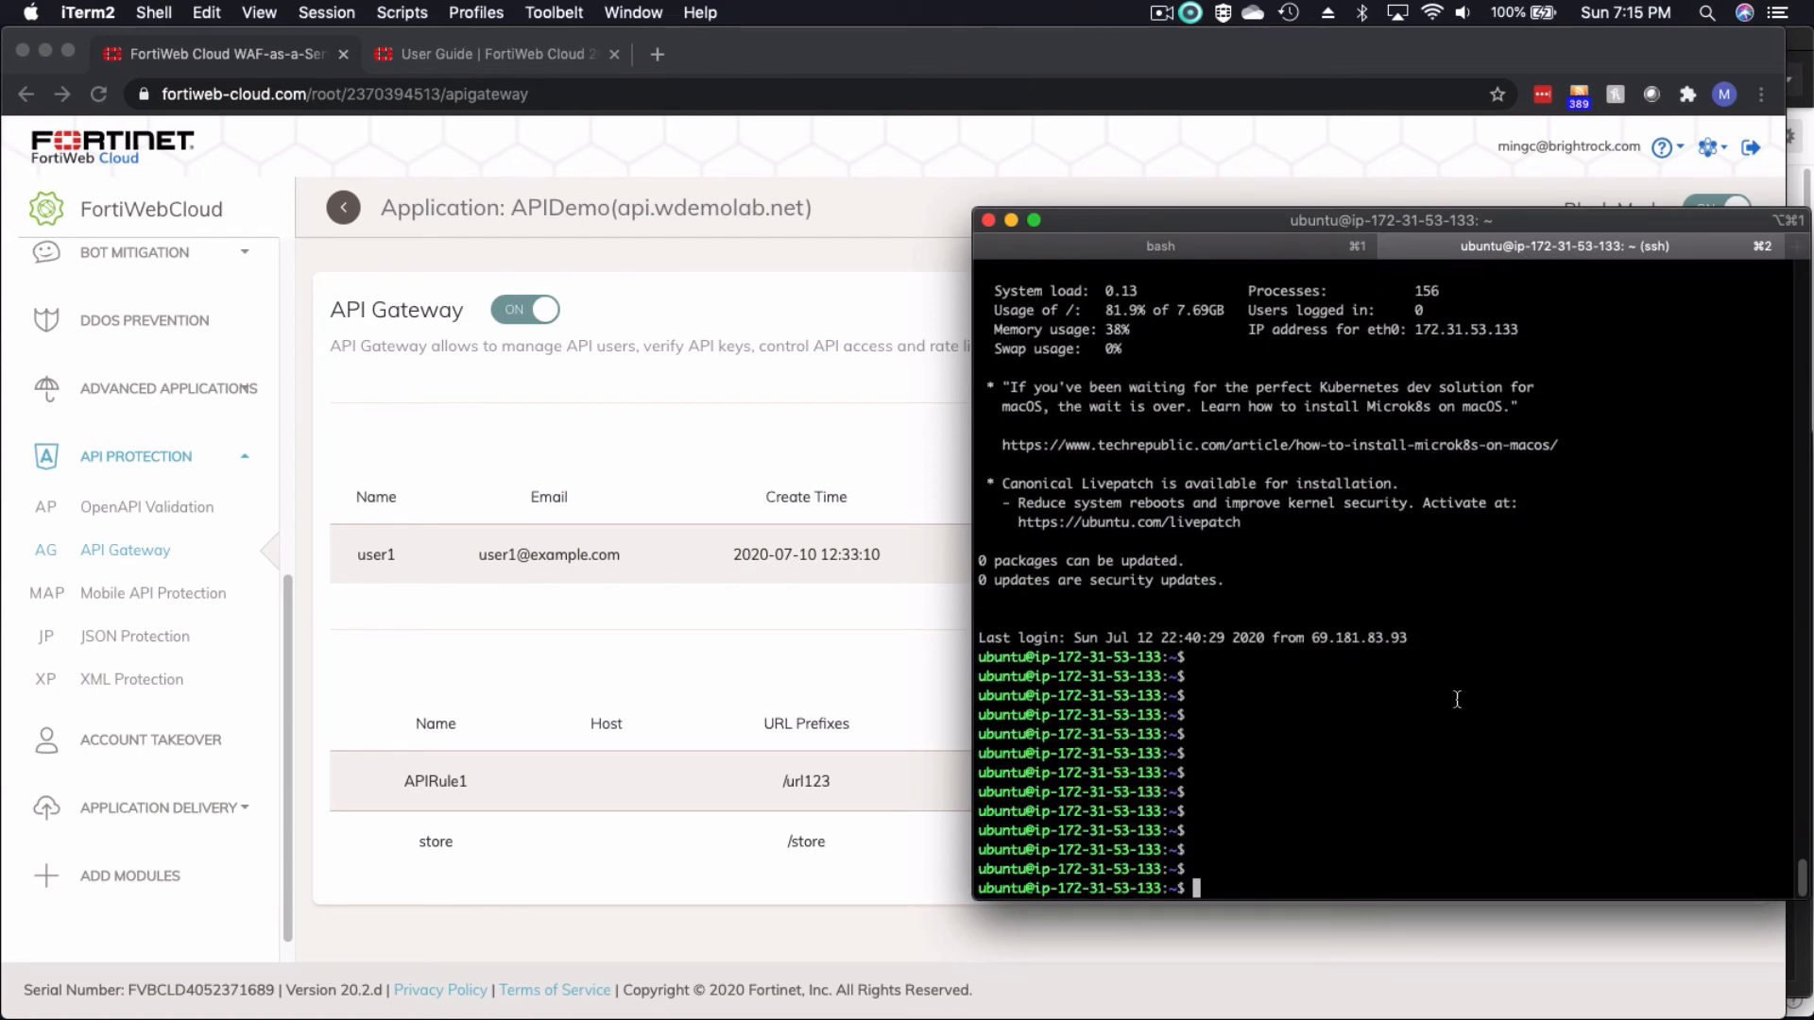
text(if)
key(BackSpace)
key(BackSpace)
key(cmd+v)
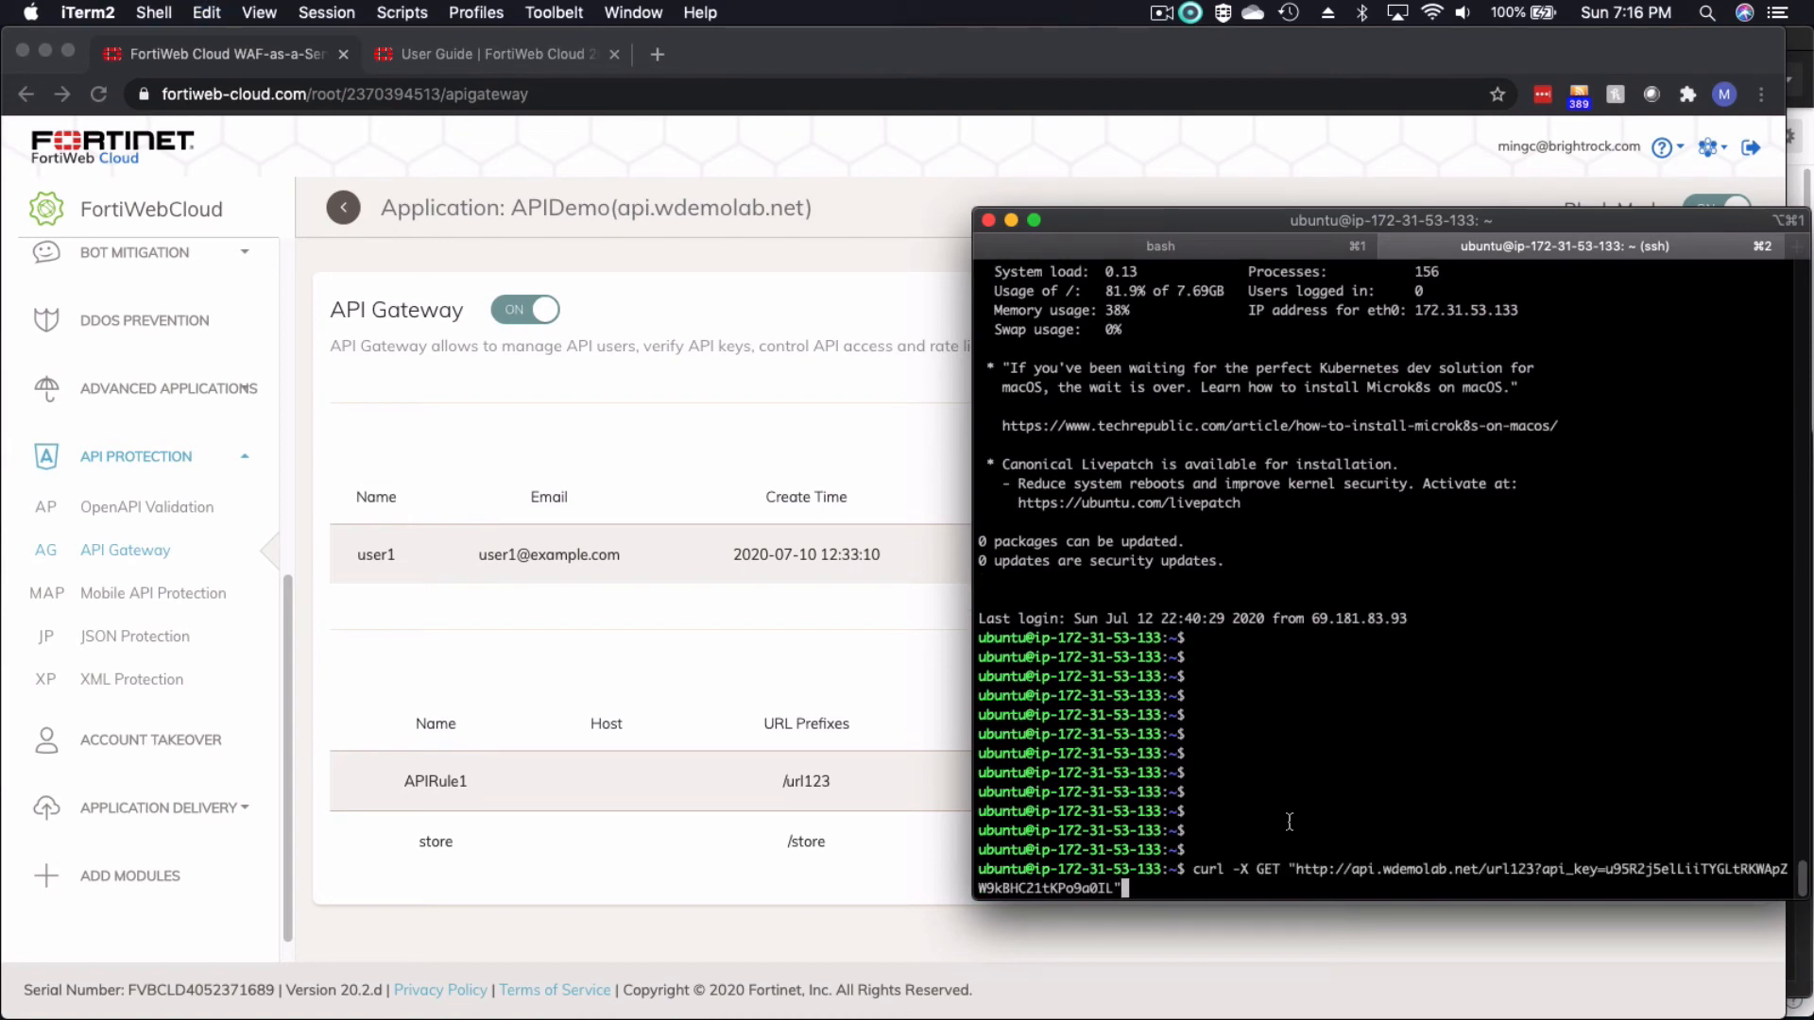
key(Return)
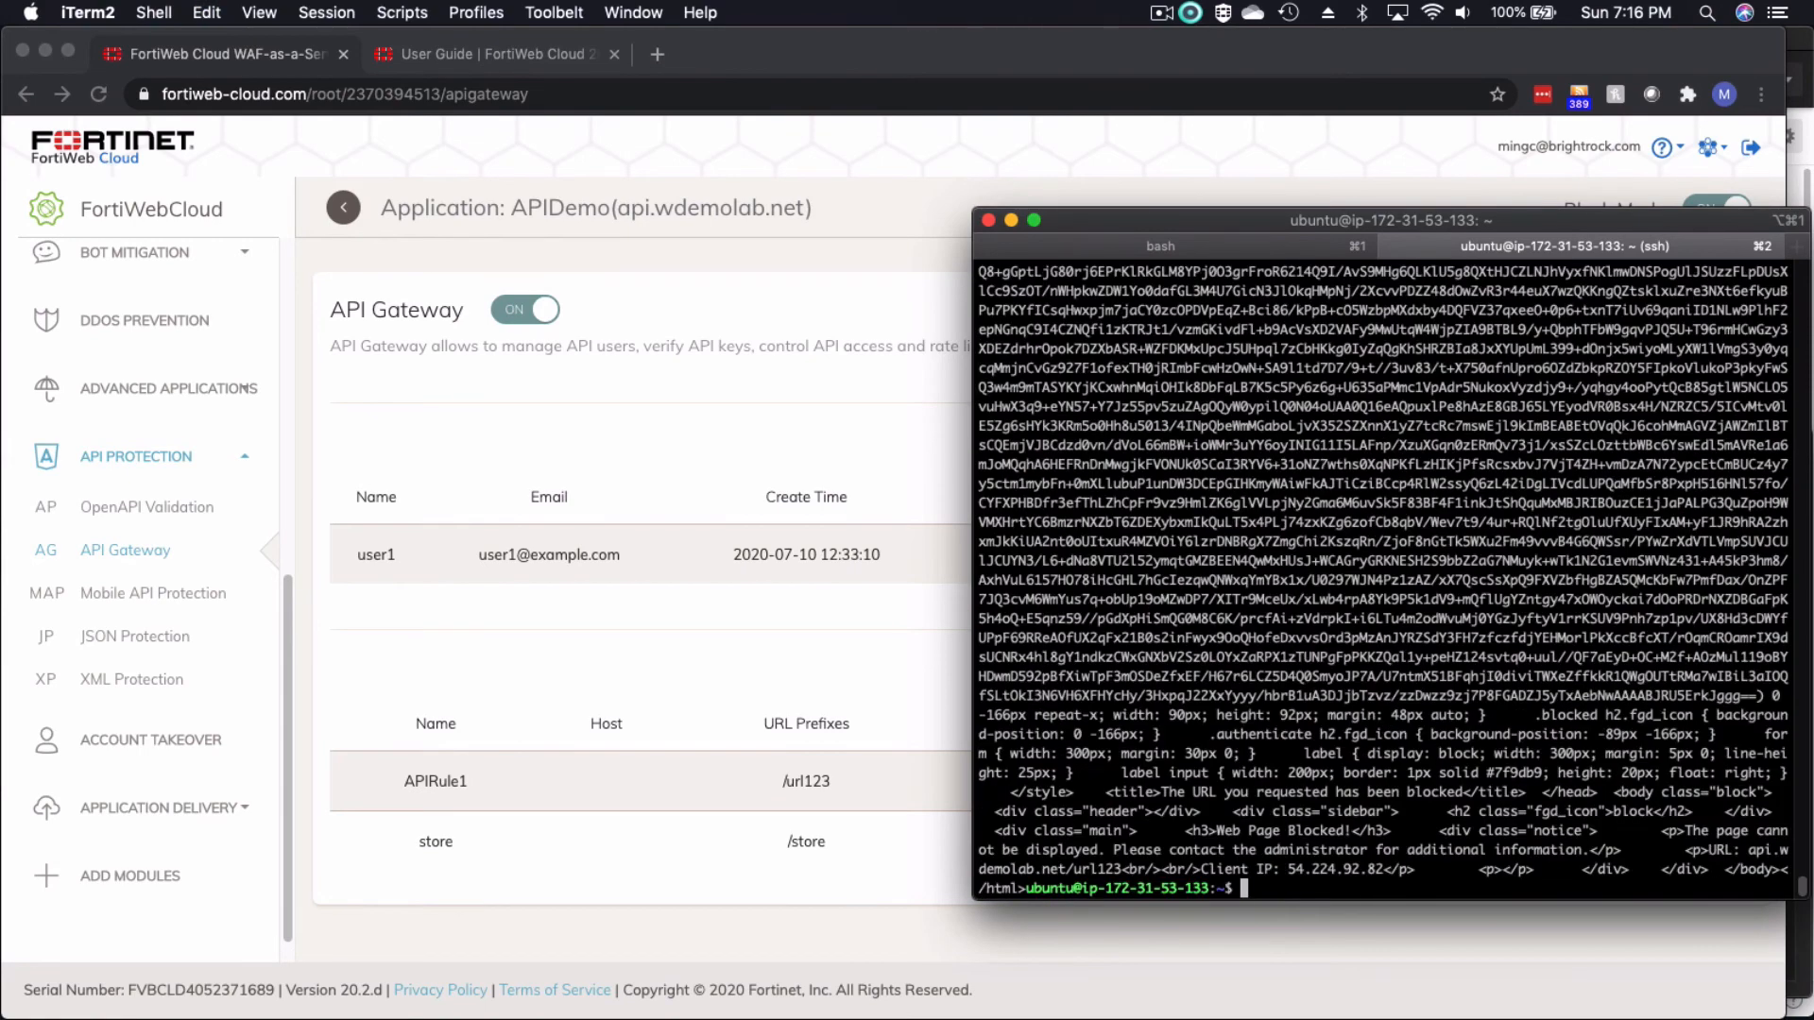
Step: Highlight the client IP address in the response returned to the Ubuntu SSH session
key(Return)
key(Return)
key(Return)
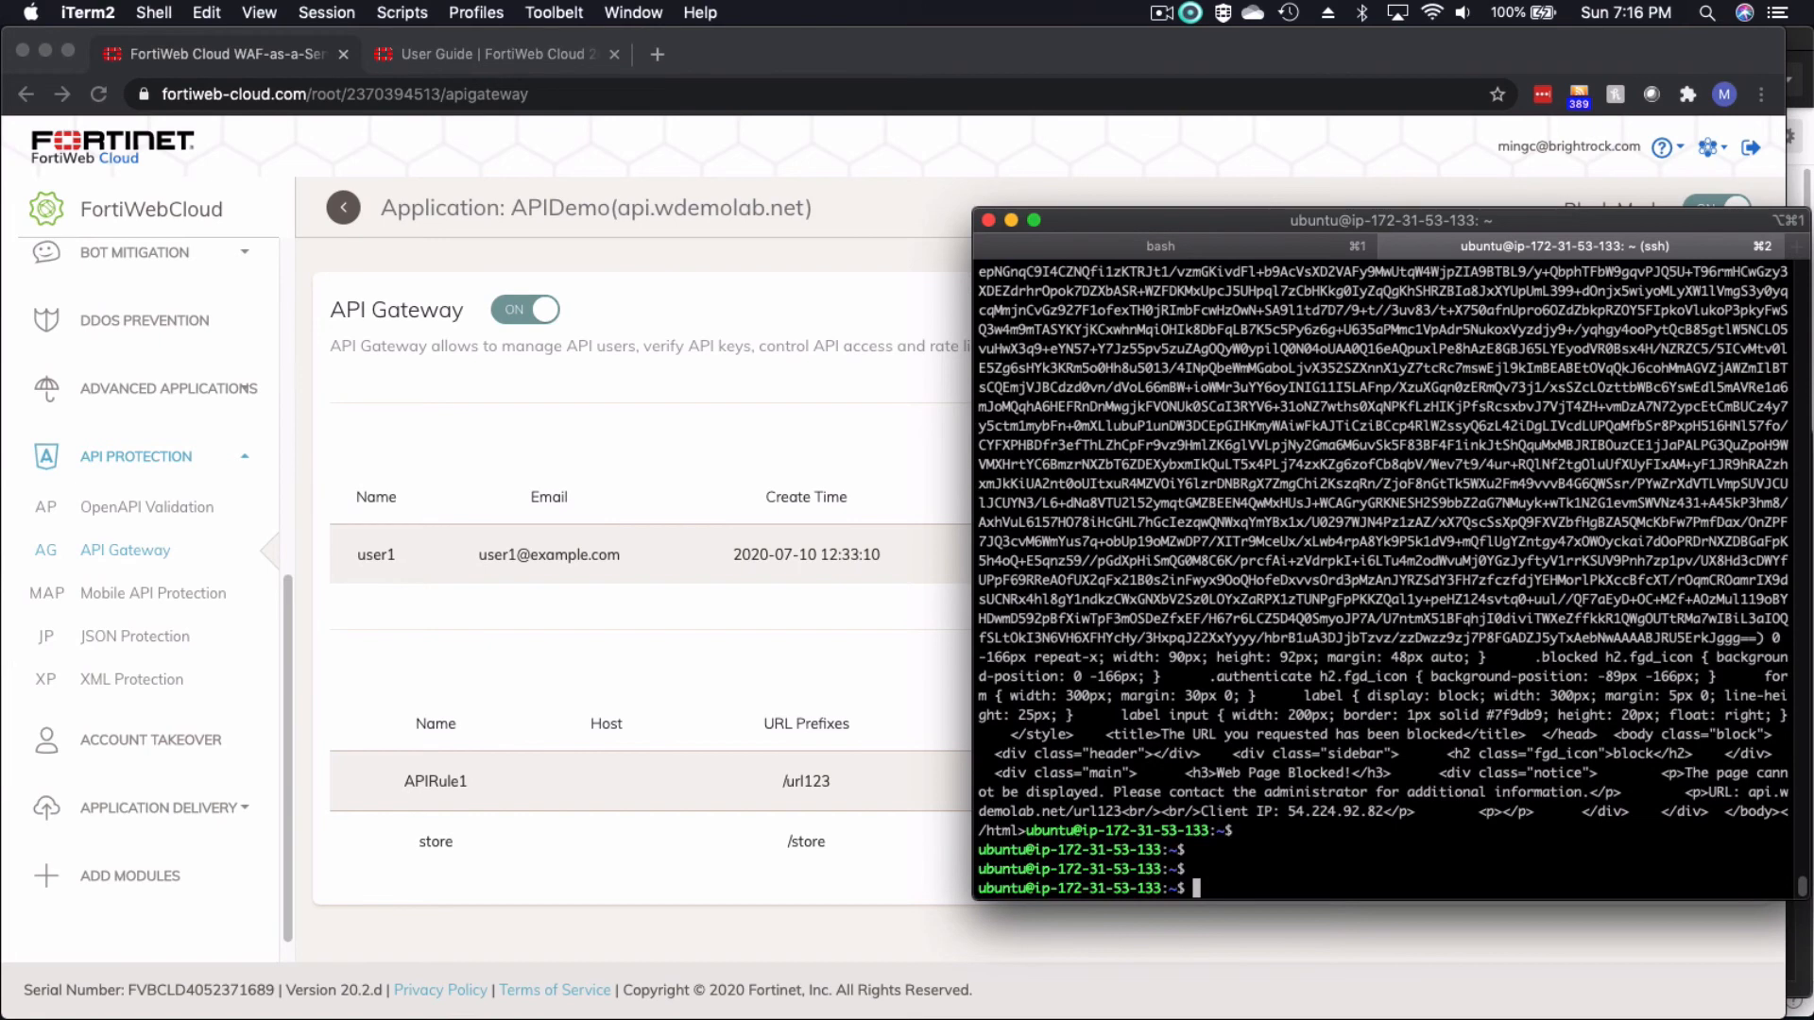
drag(1289, 812, 1383, 816)
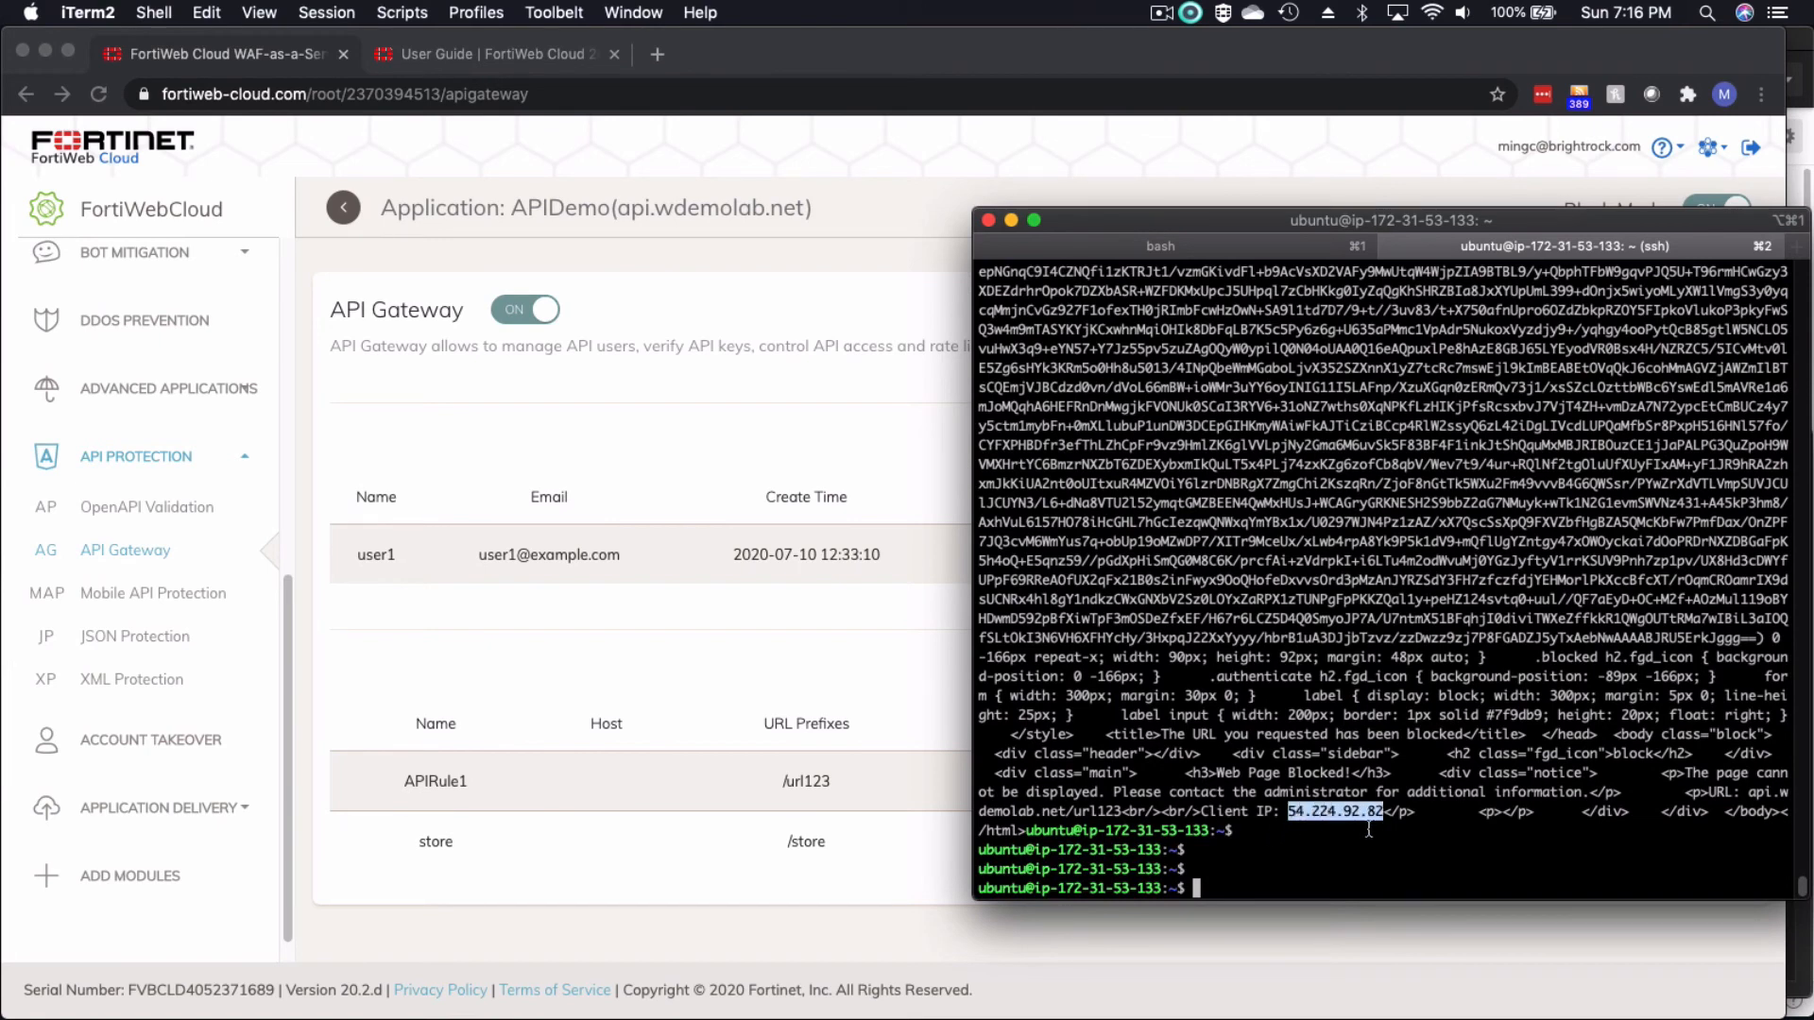
Step: Switch back to Chrome and check API user user1's Restrict Access IPs value, closing the form without changes
click(801, 668)
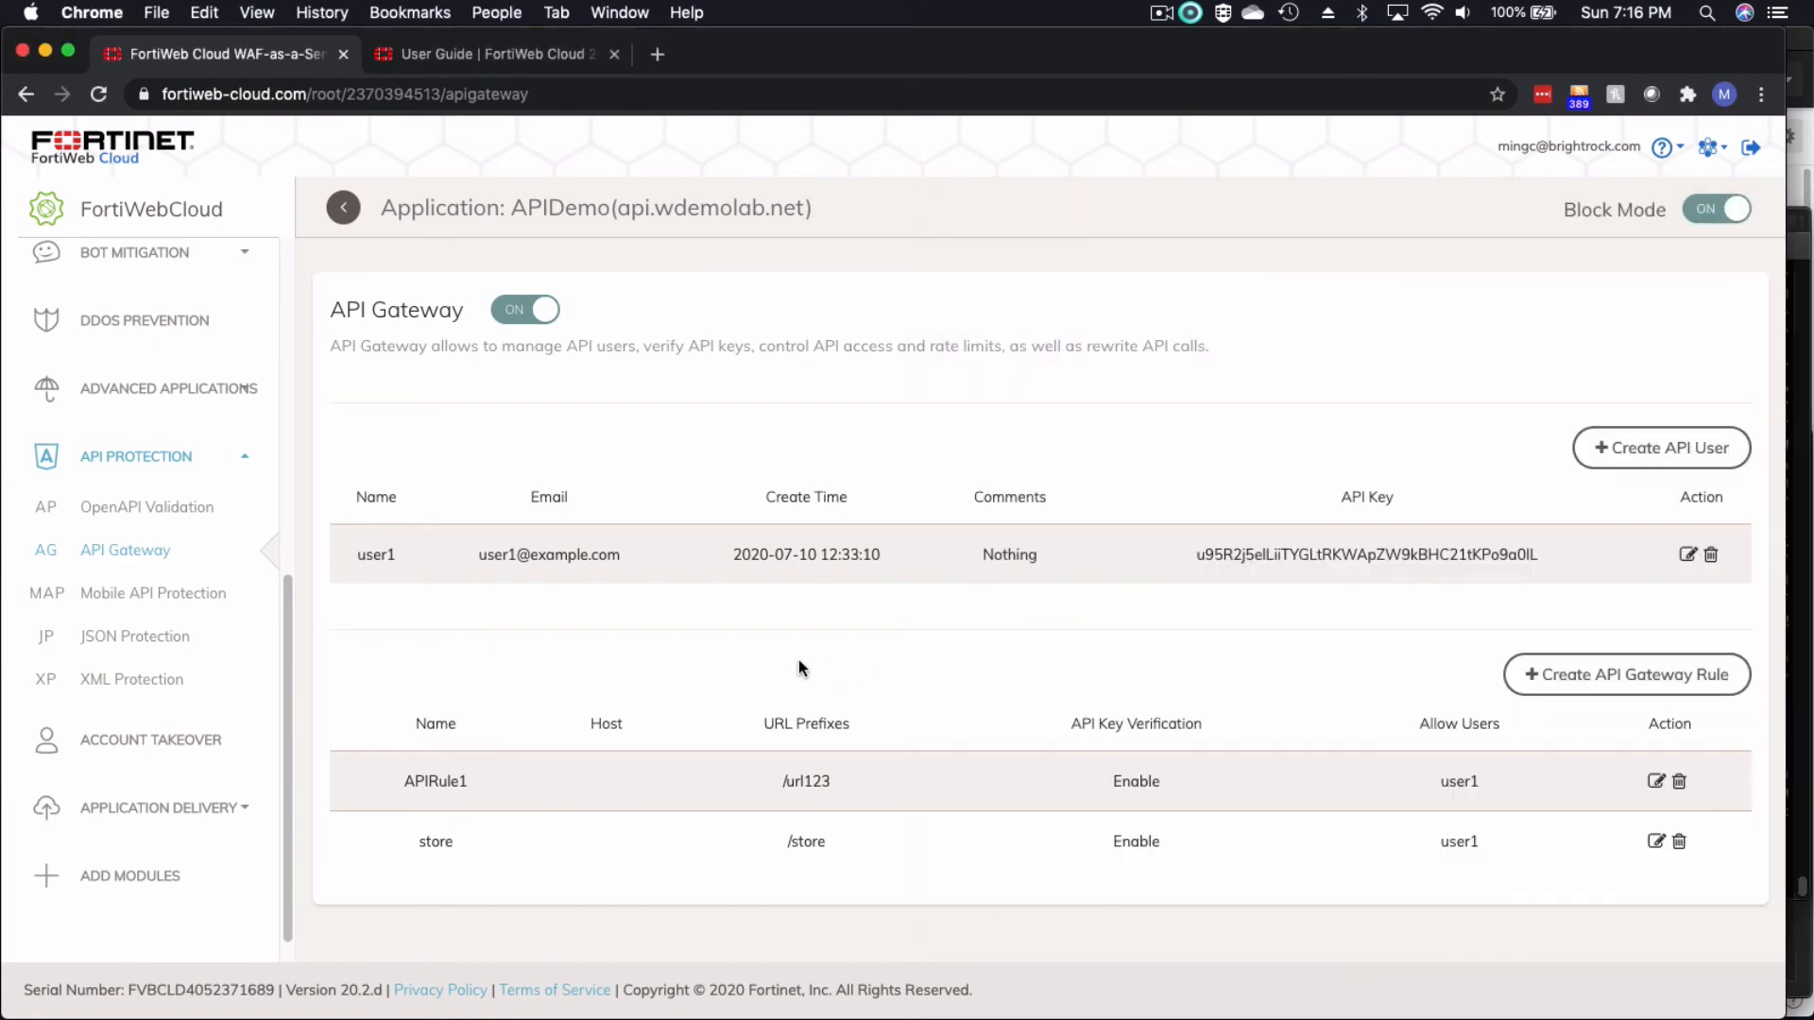
click(1688, 554)
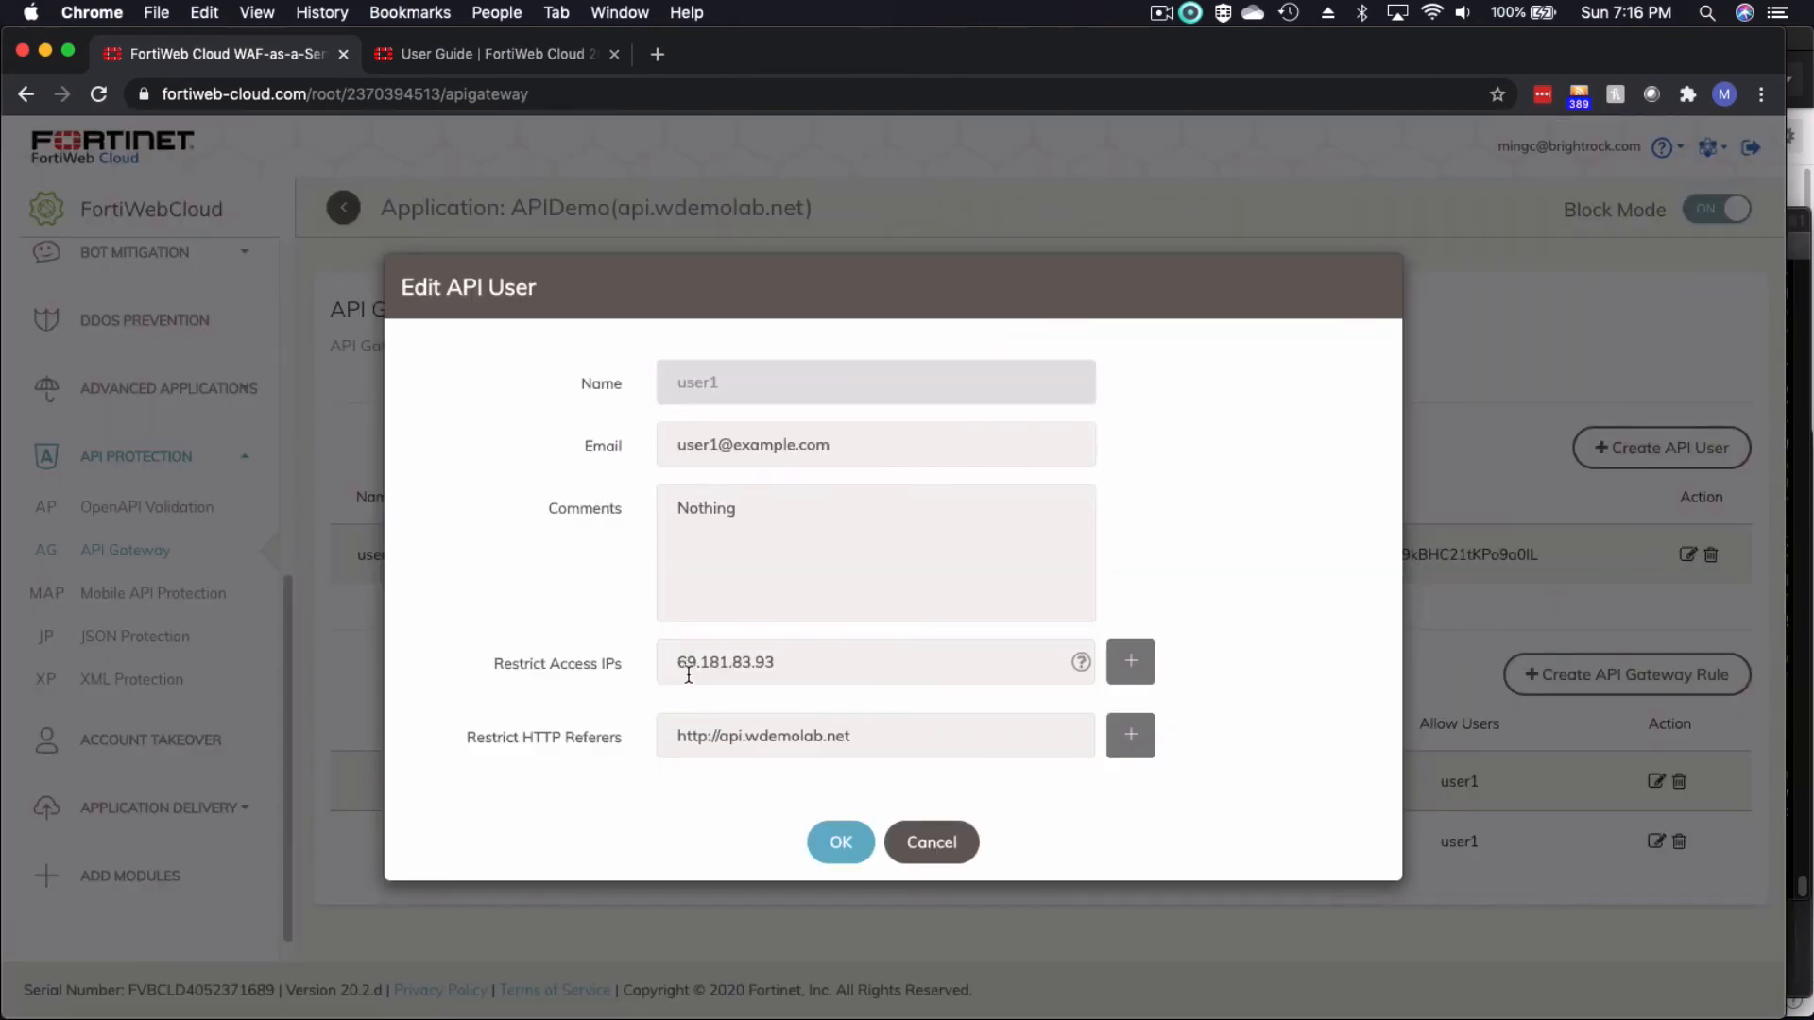
drag(676, 661, 770, 662)
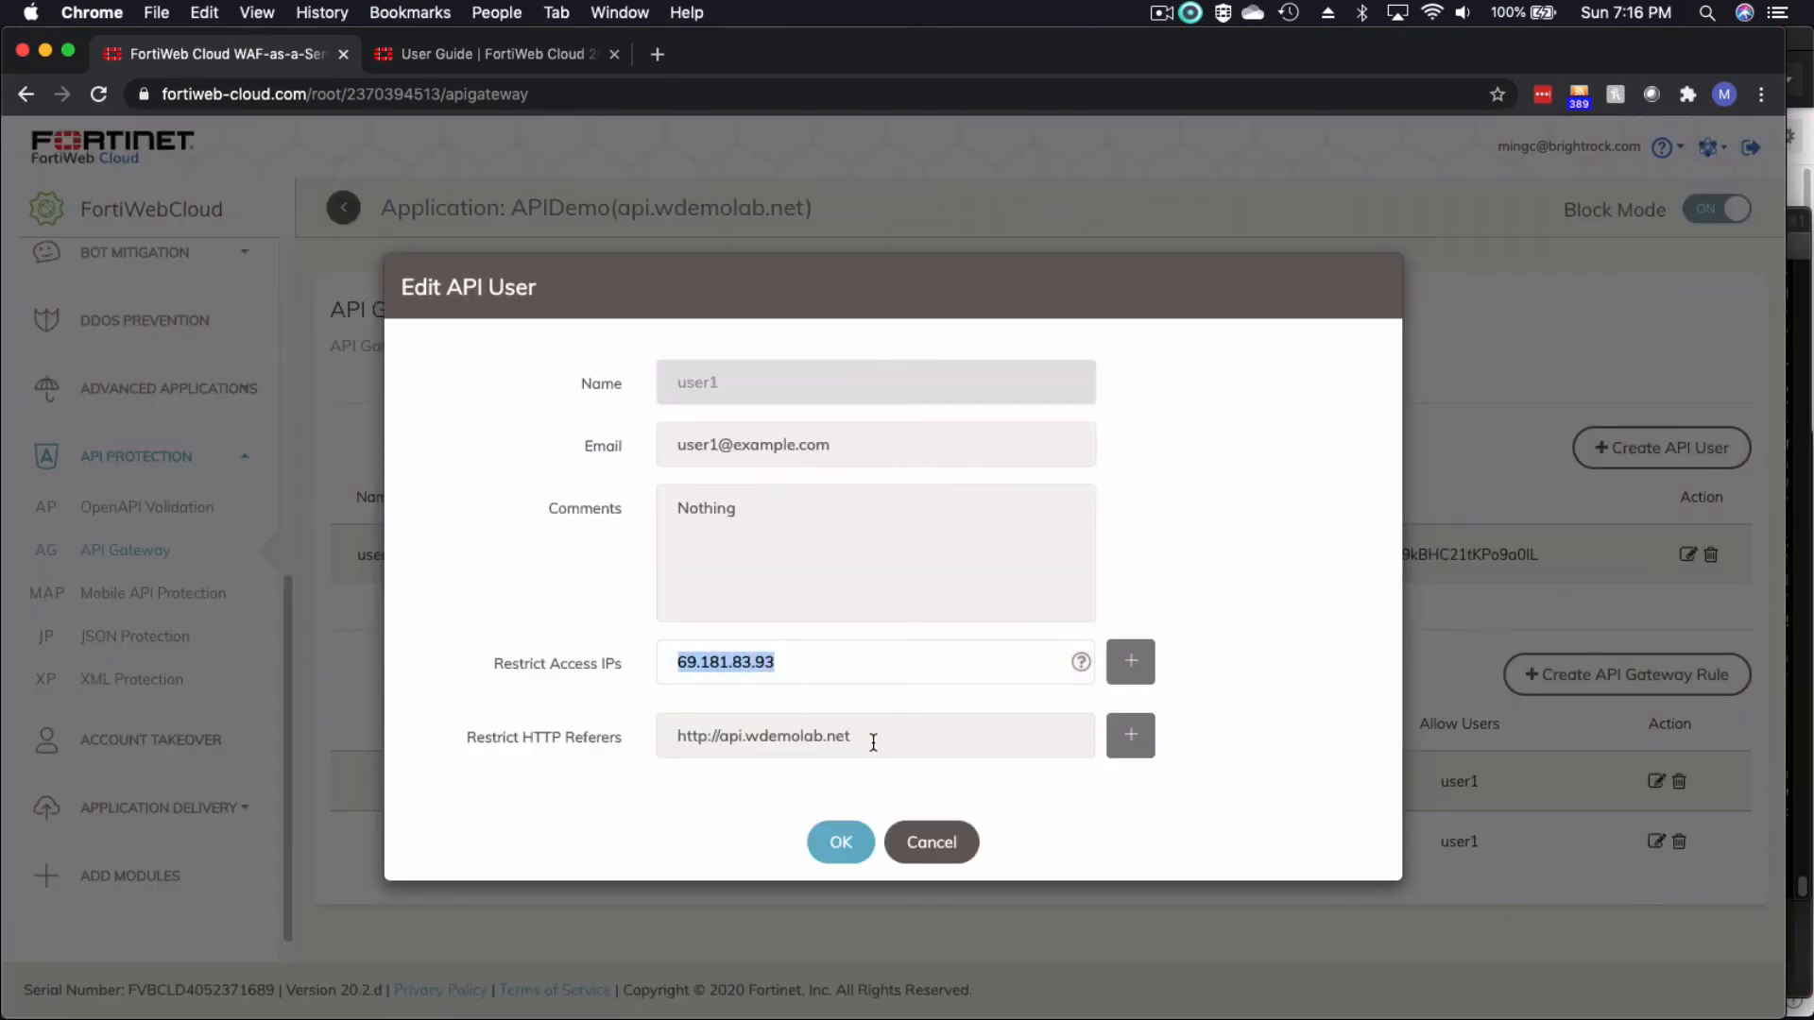
click(949, 846)
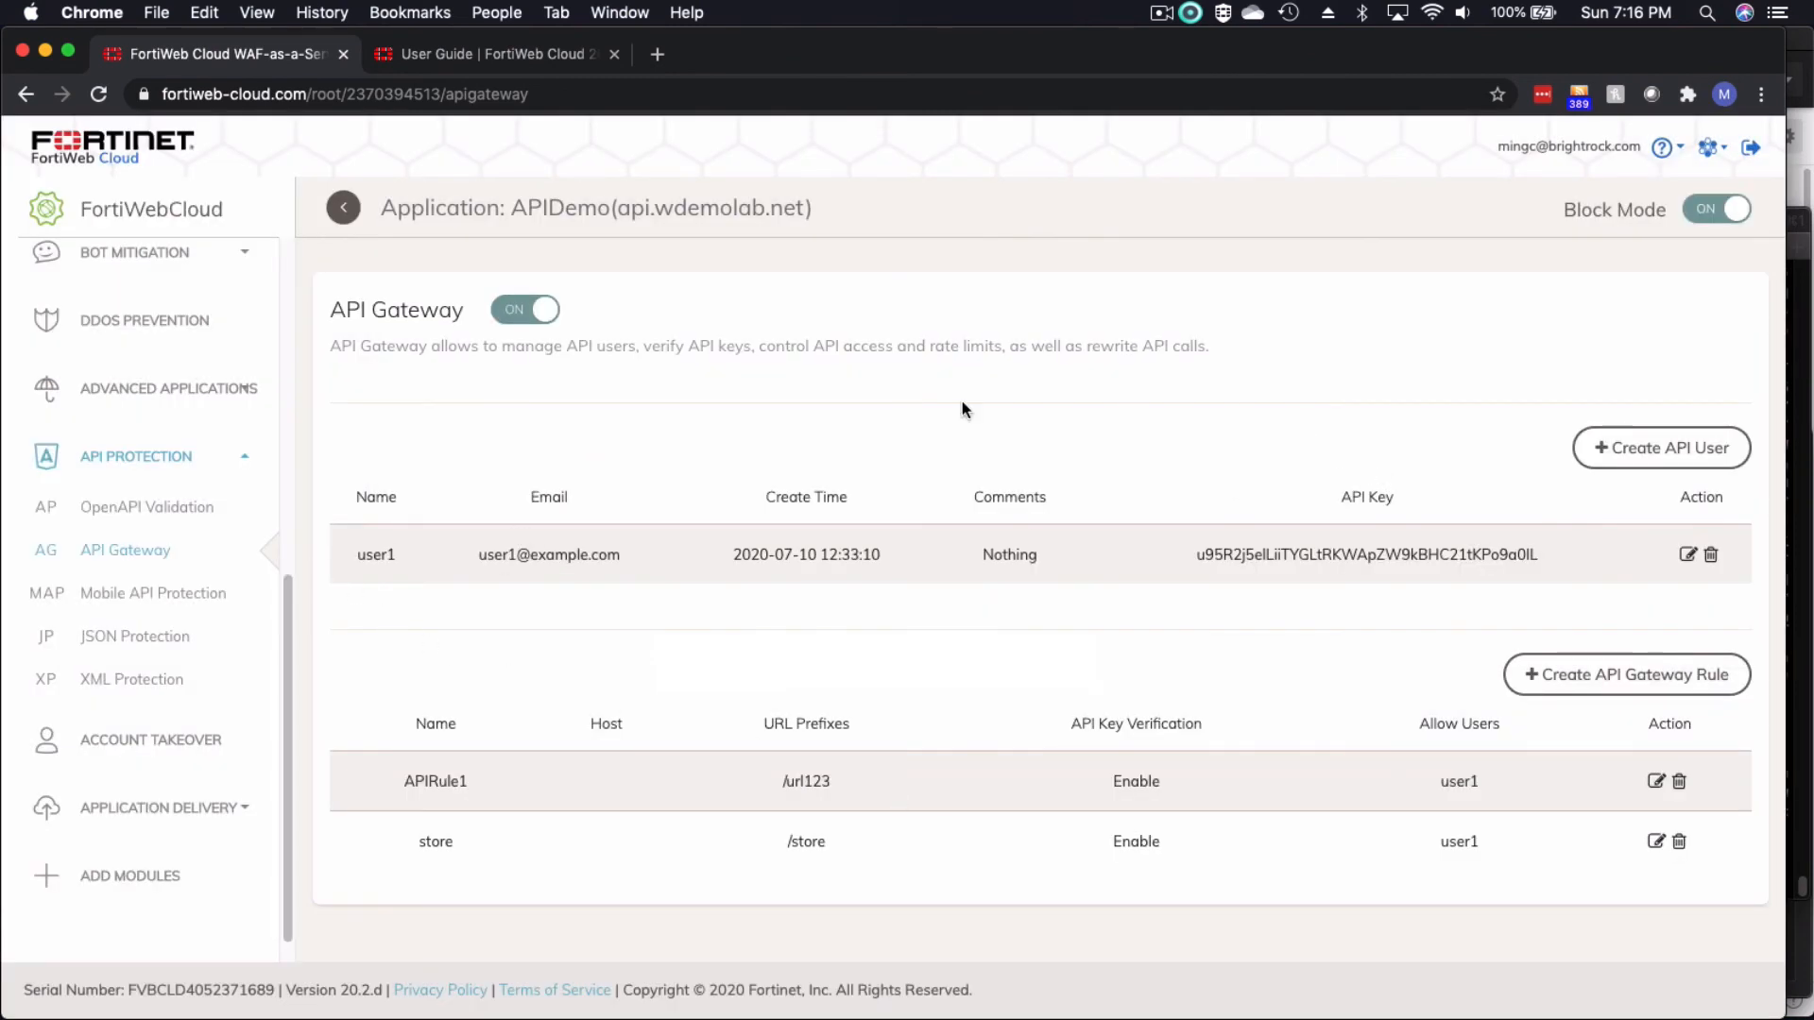
Step: Open the application's Attack Logs and reload them to list the latest entries
scroll(223, 369, up, 5)
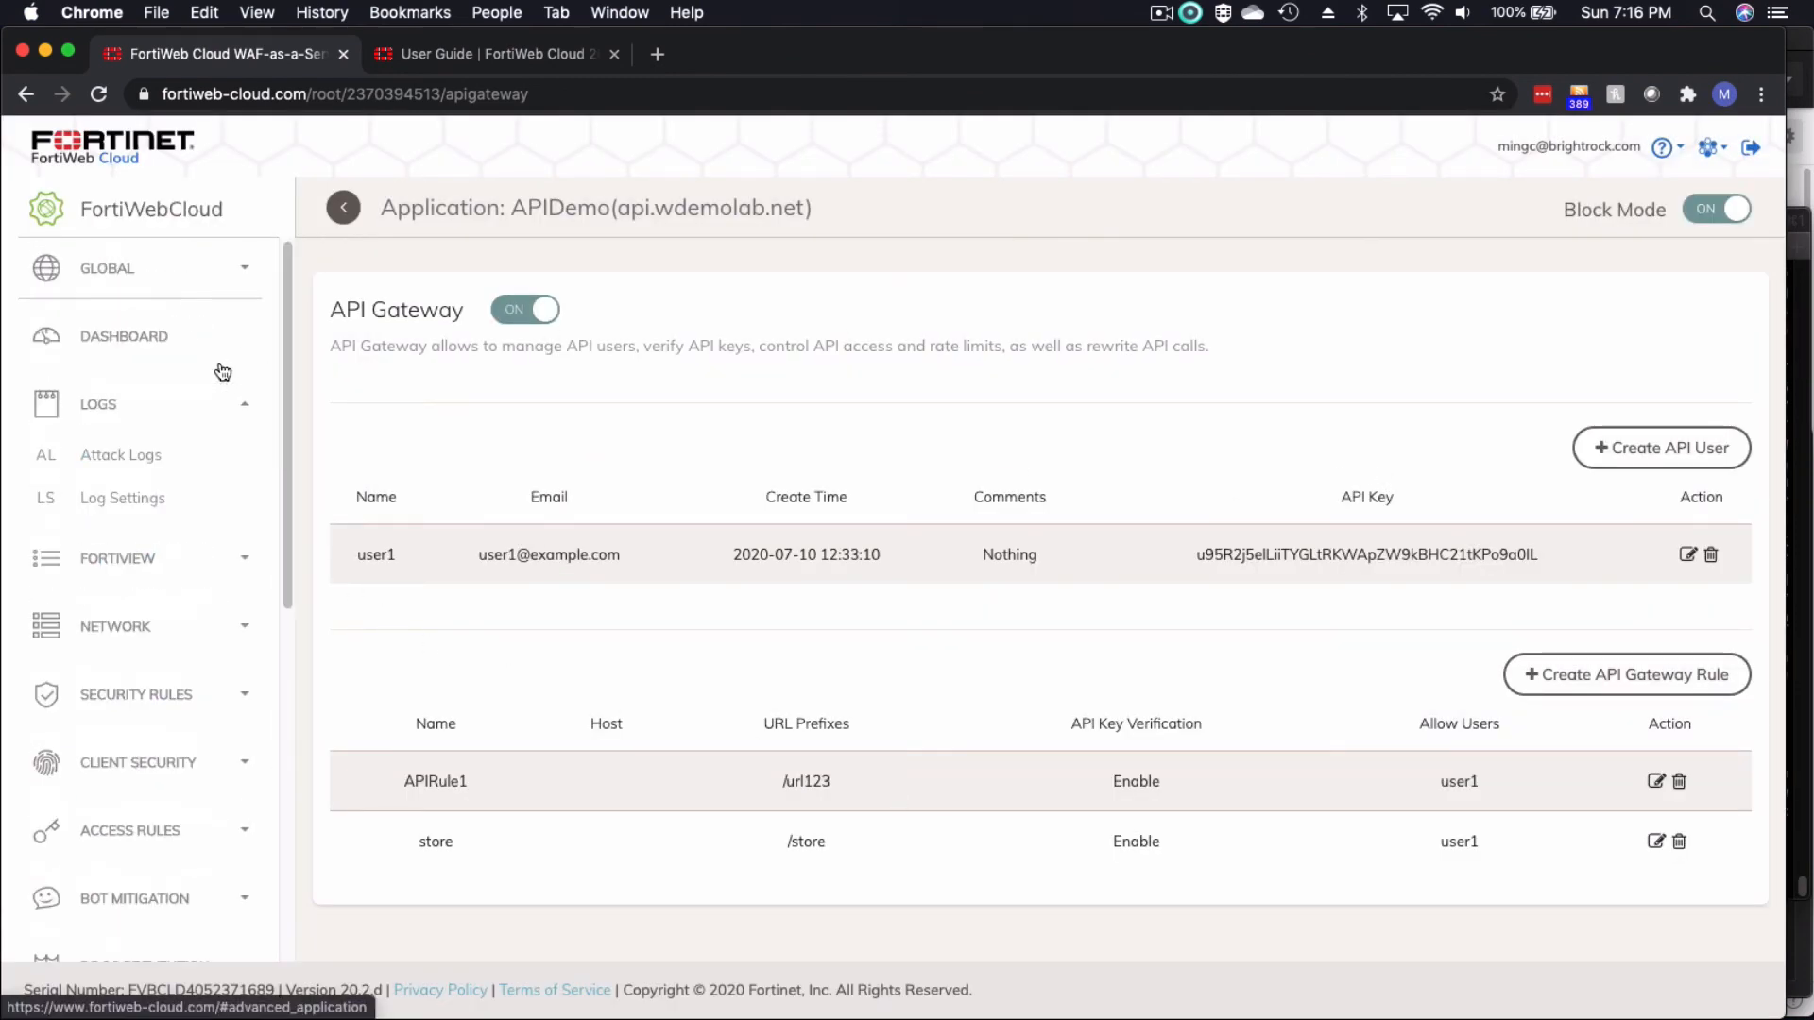
click(123, 458)
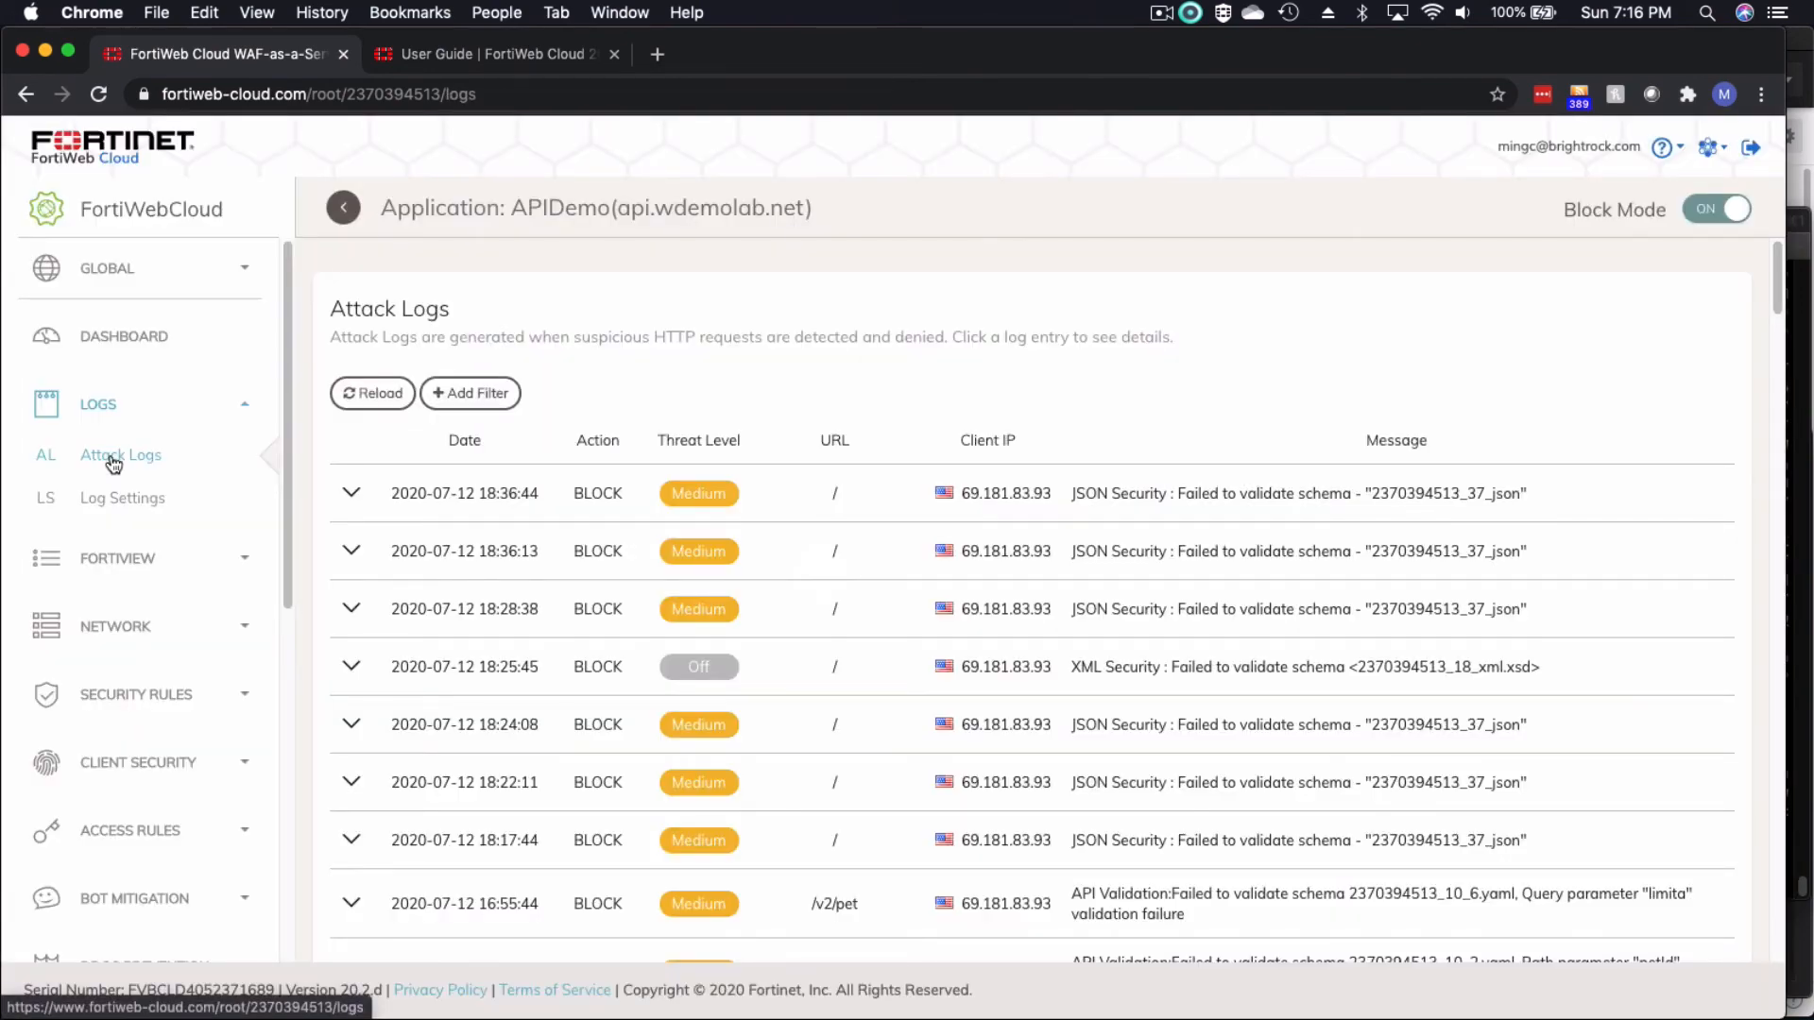
click(383, 395)
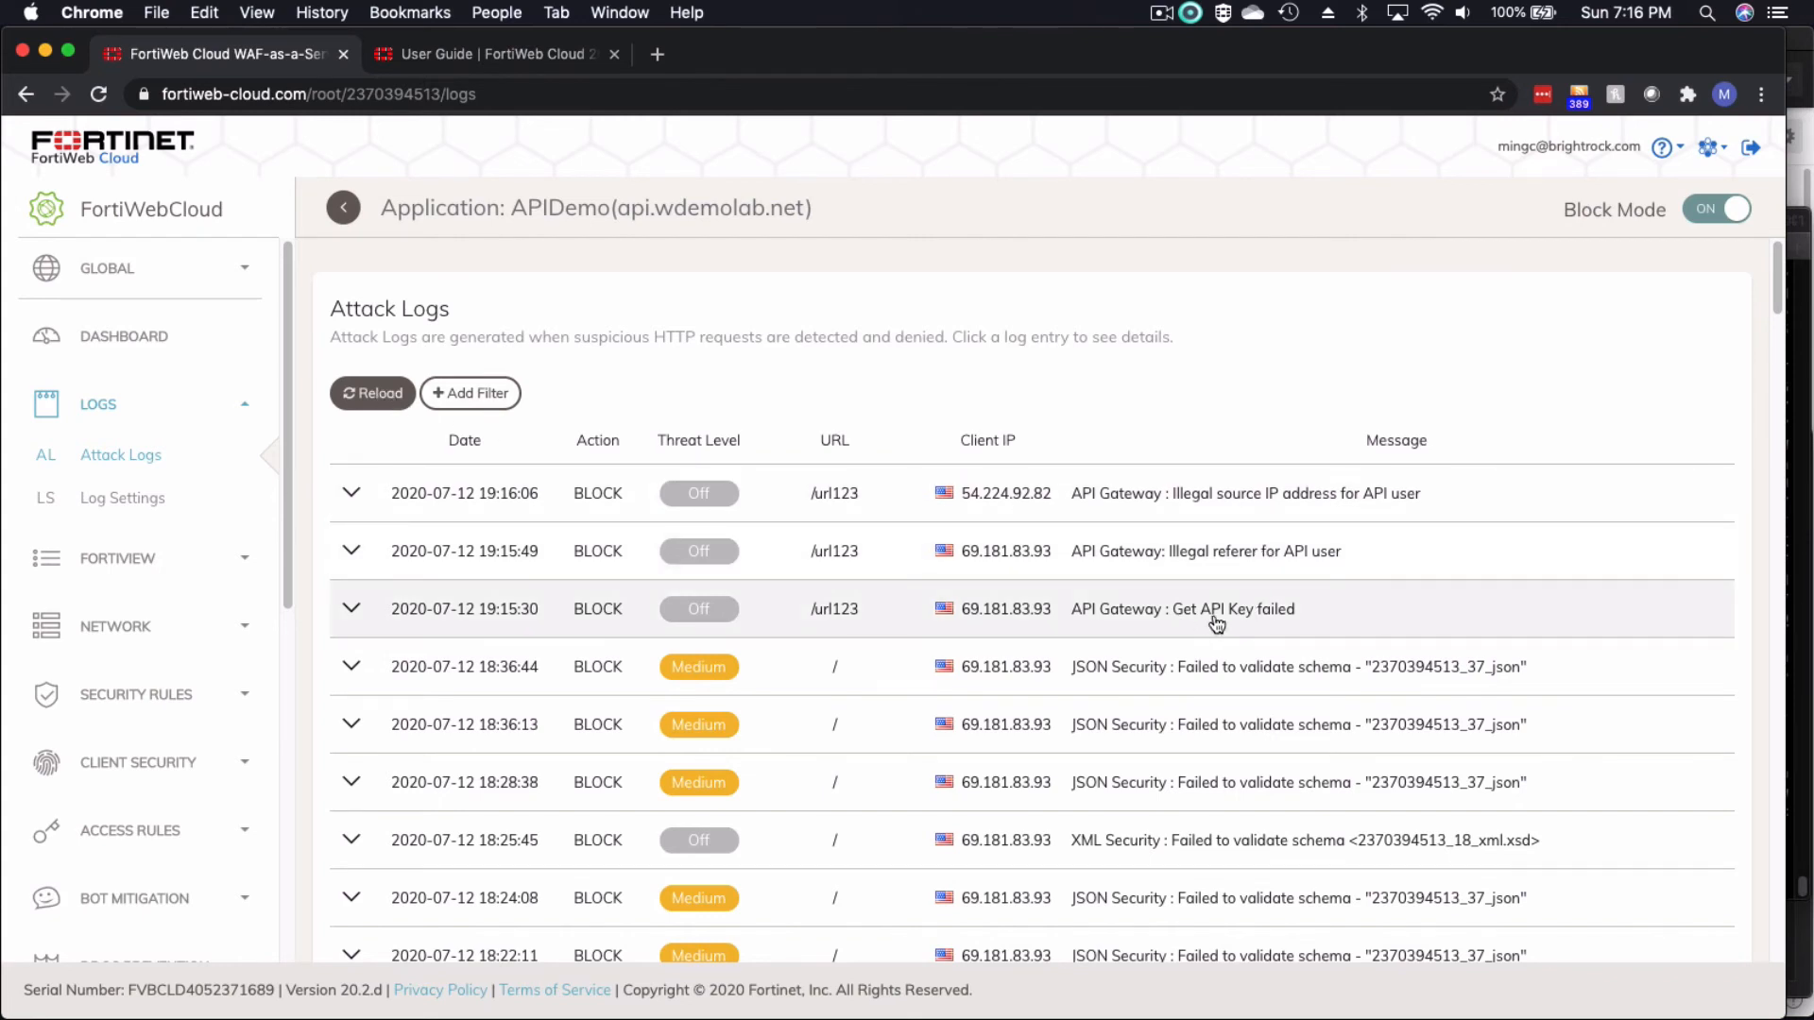
Step: Examine the client, server and threat information and data packet details of the 19:15:30 log entry, then collapse it
click(352, 611)
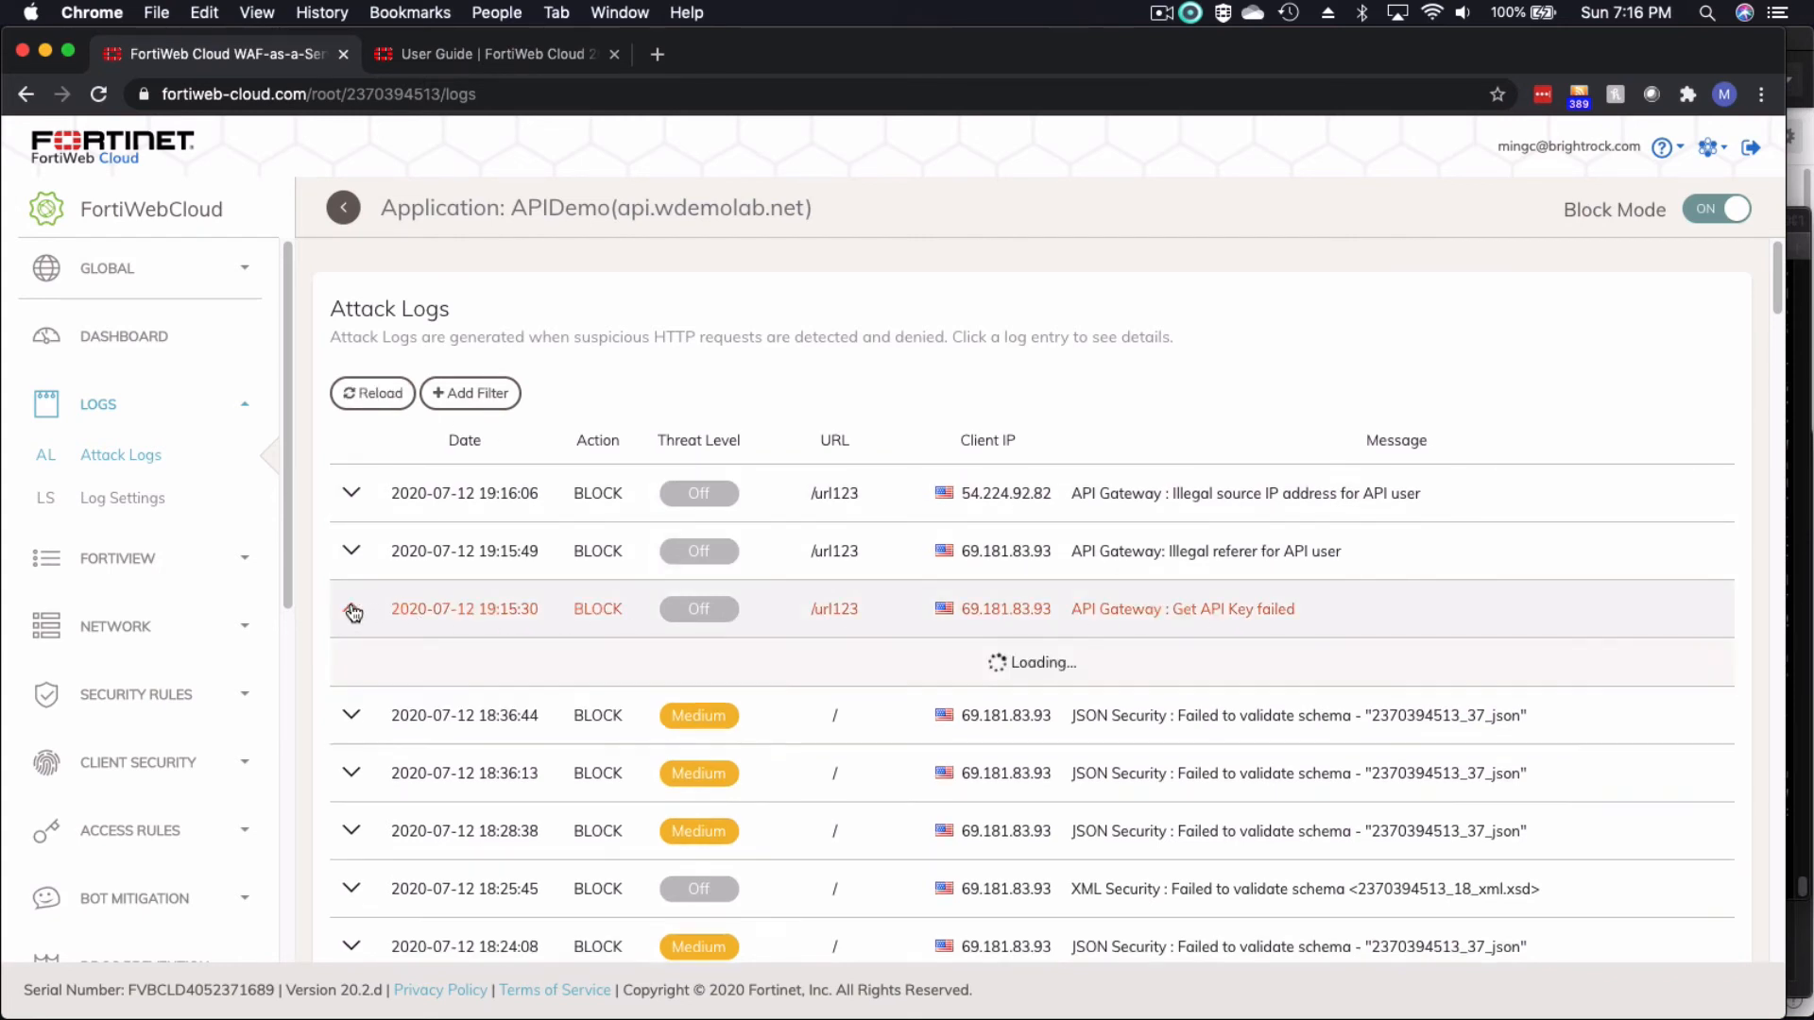
scroll(1028, 687, down, 5)
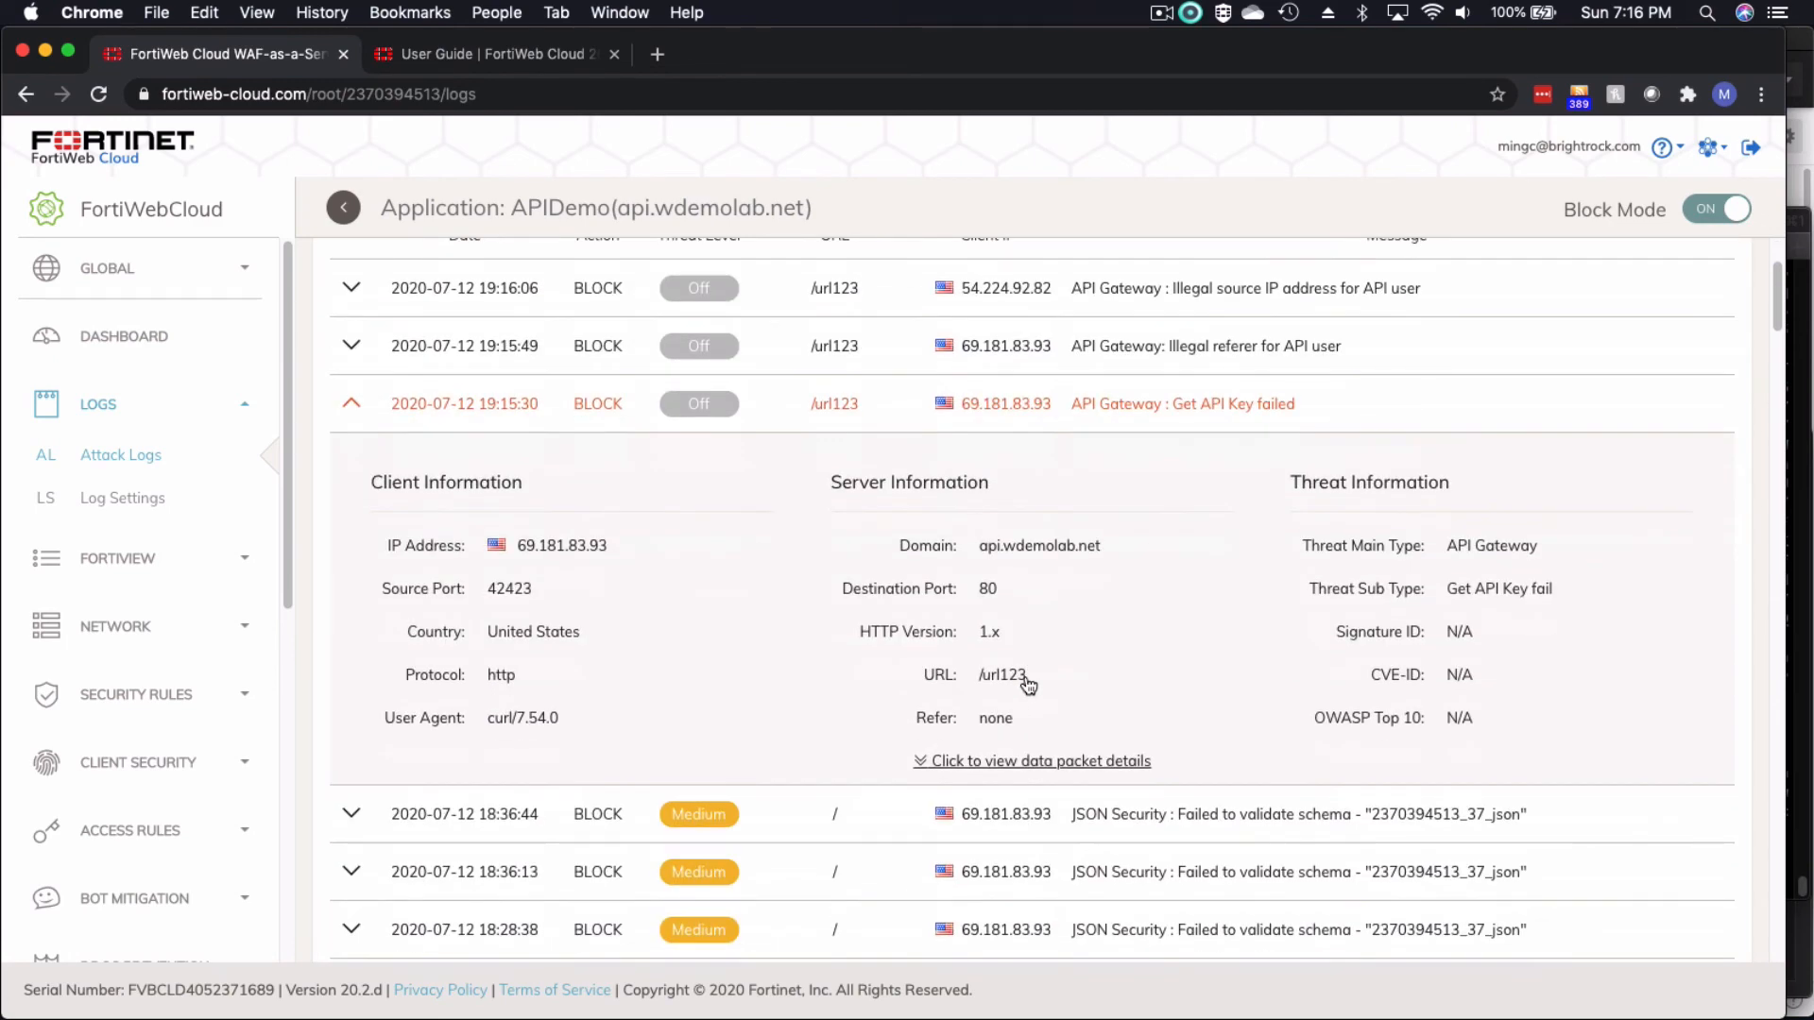
click(1045, 761)
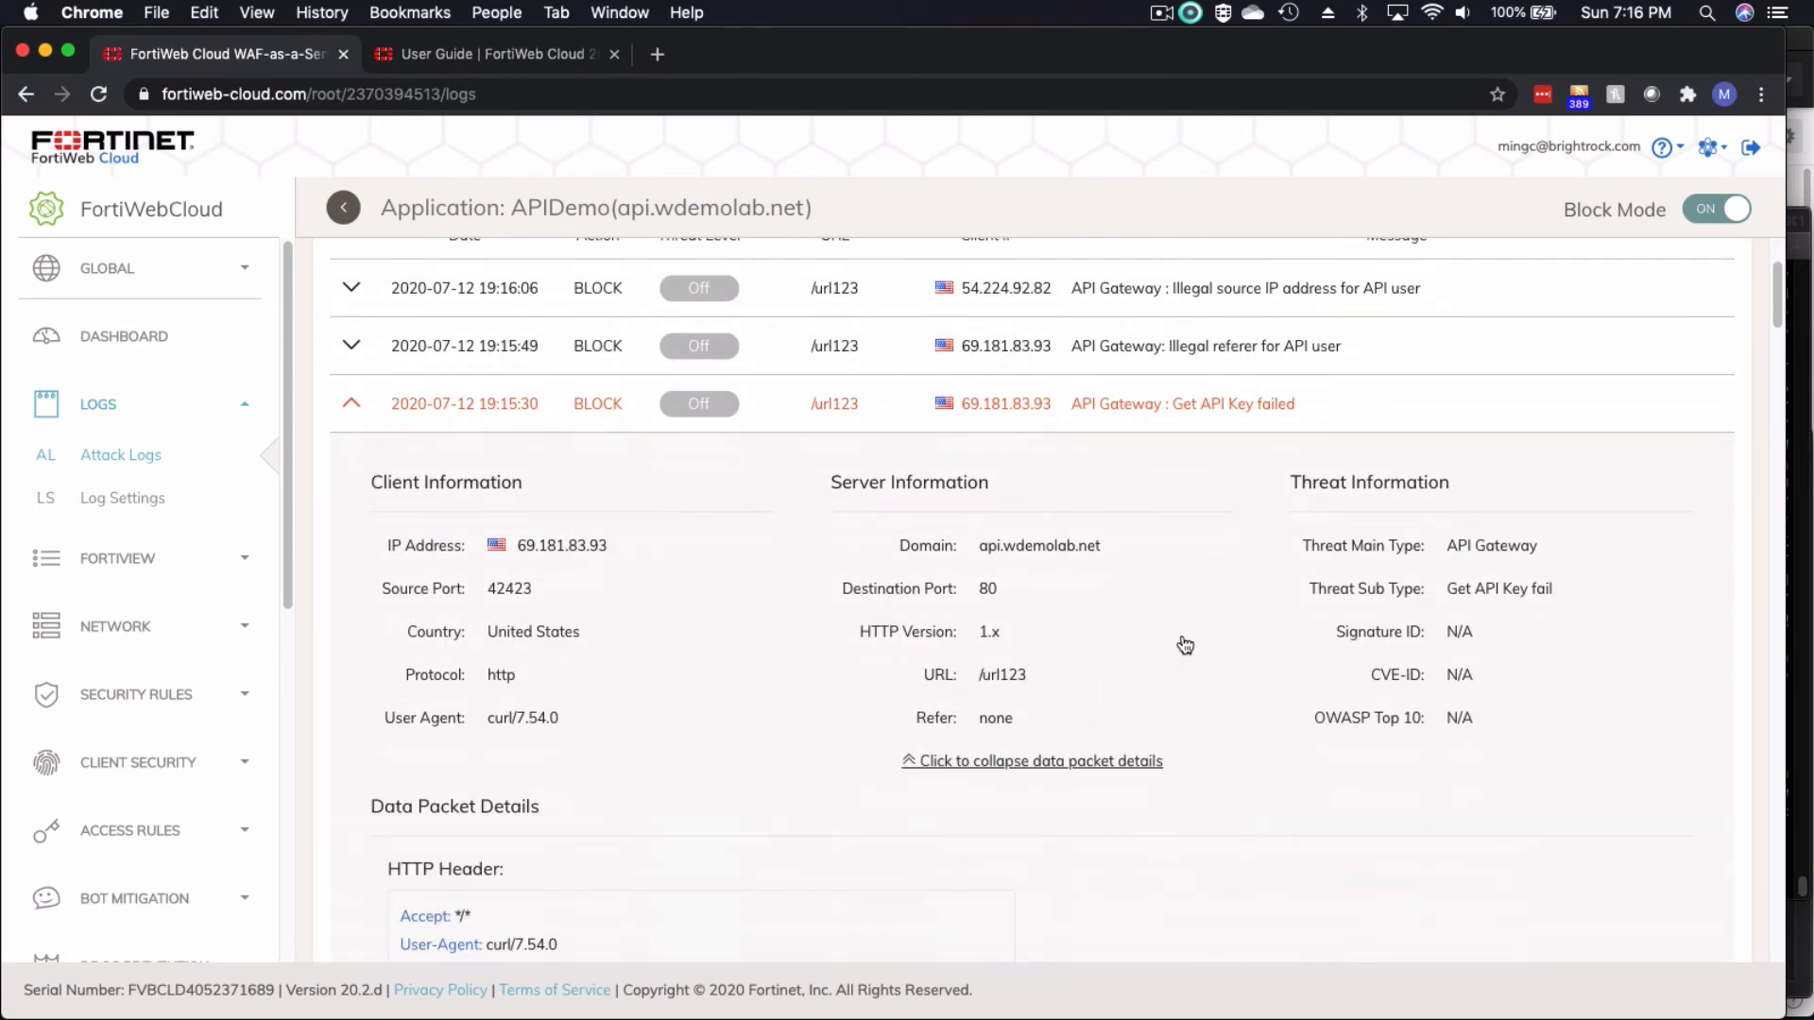
scroll(1185, 645, down, 5)
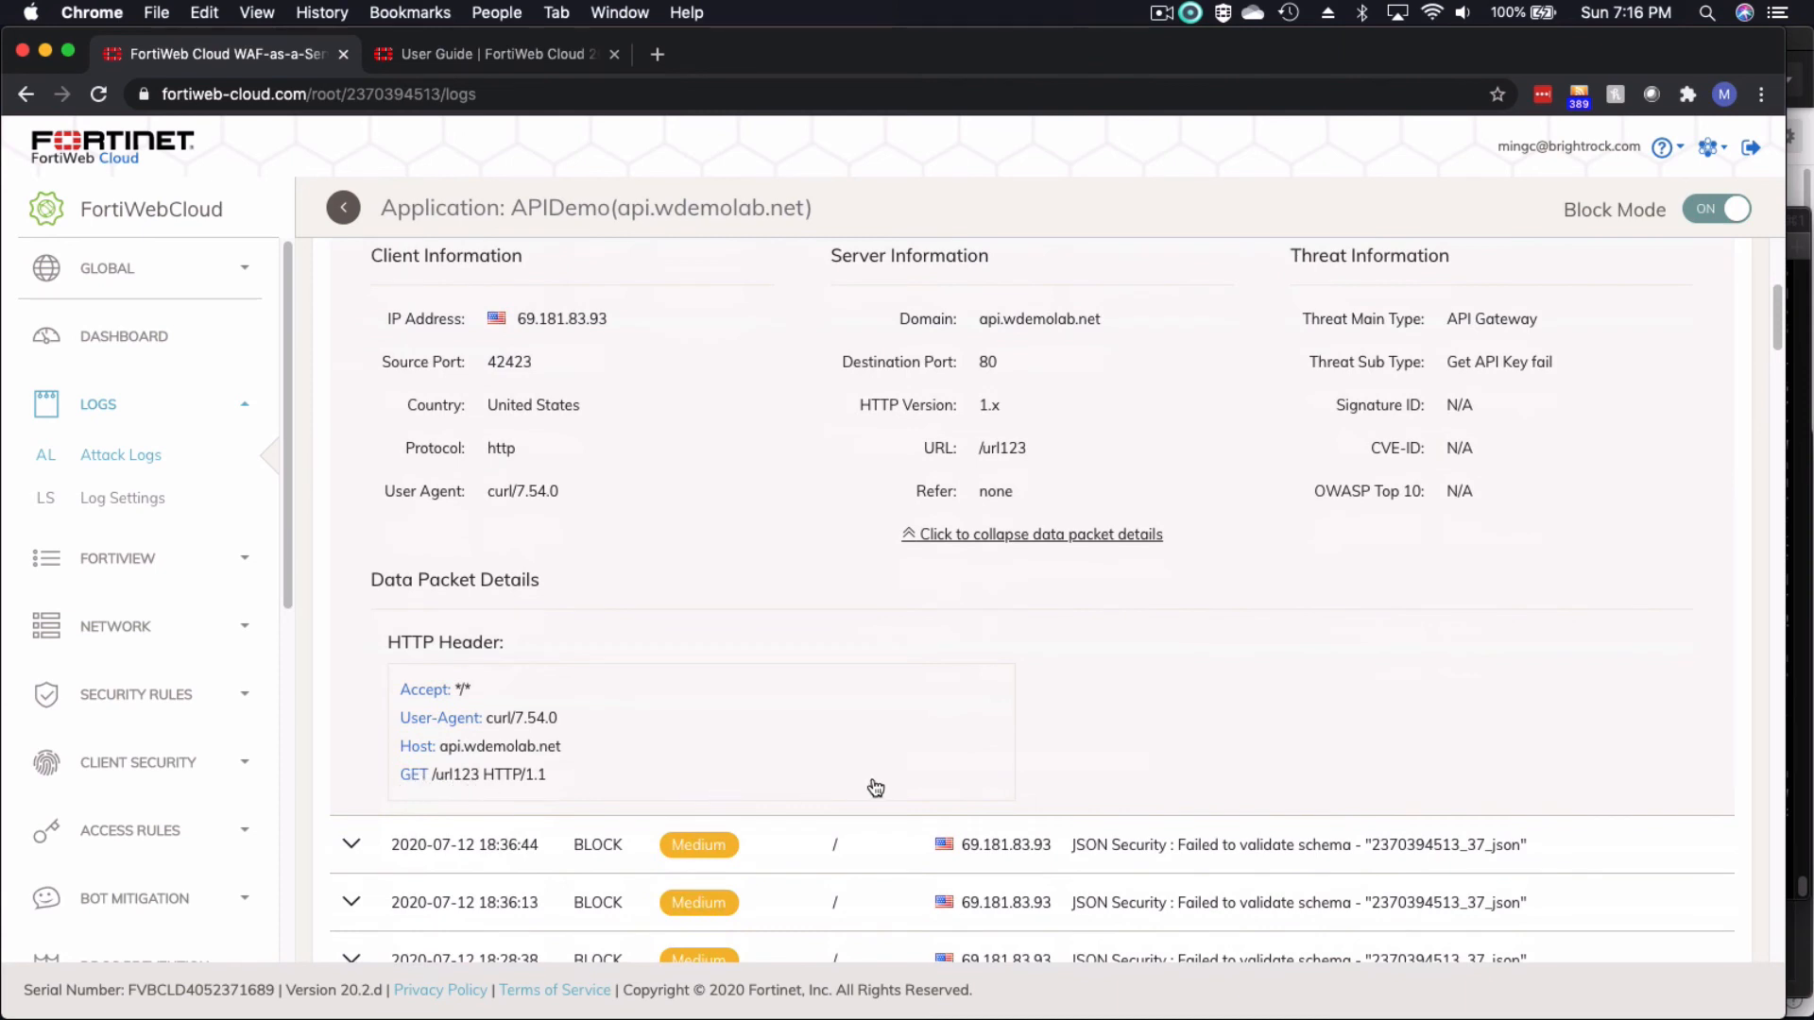
scroll(878, 732, up, 6)
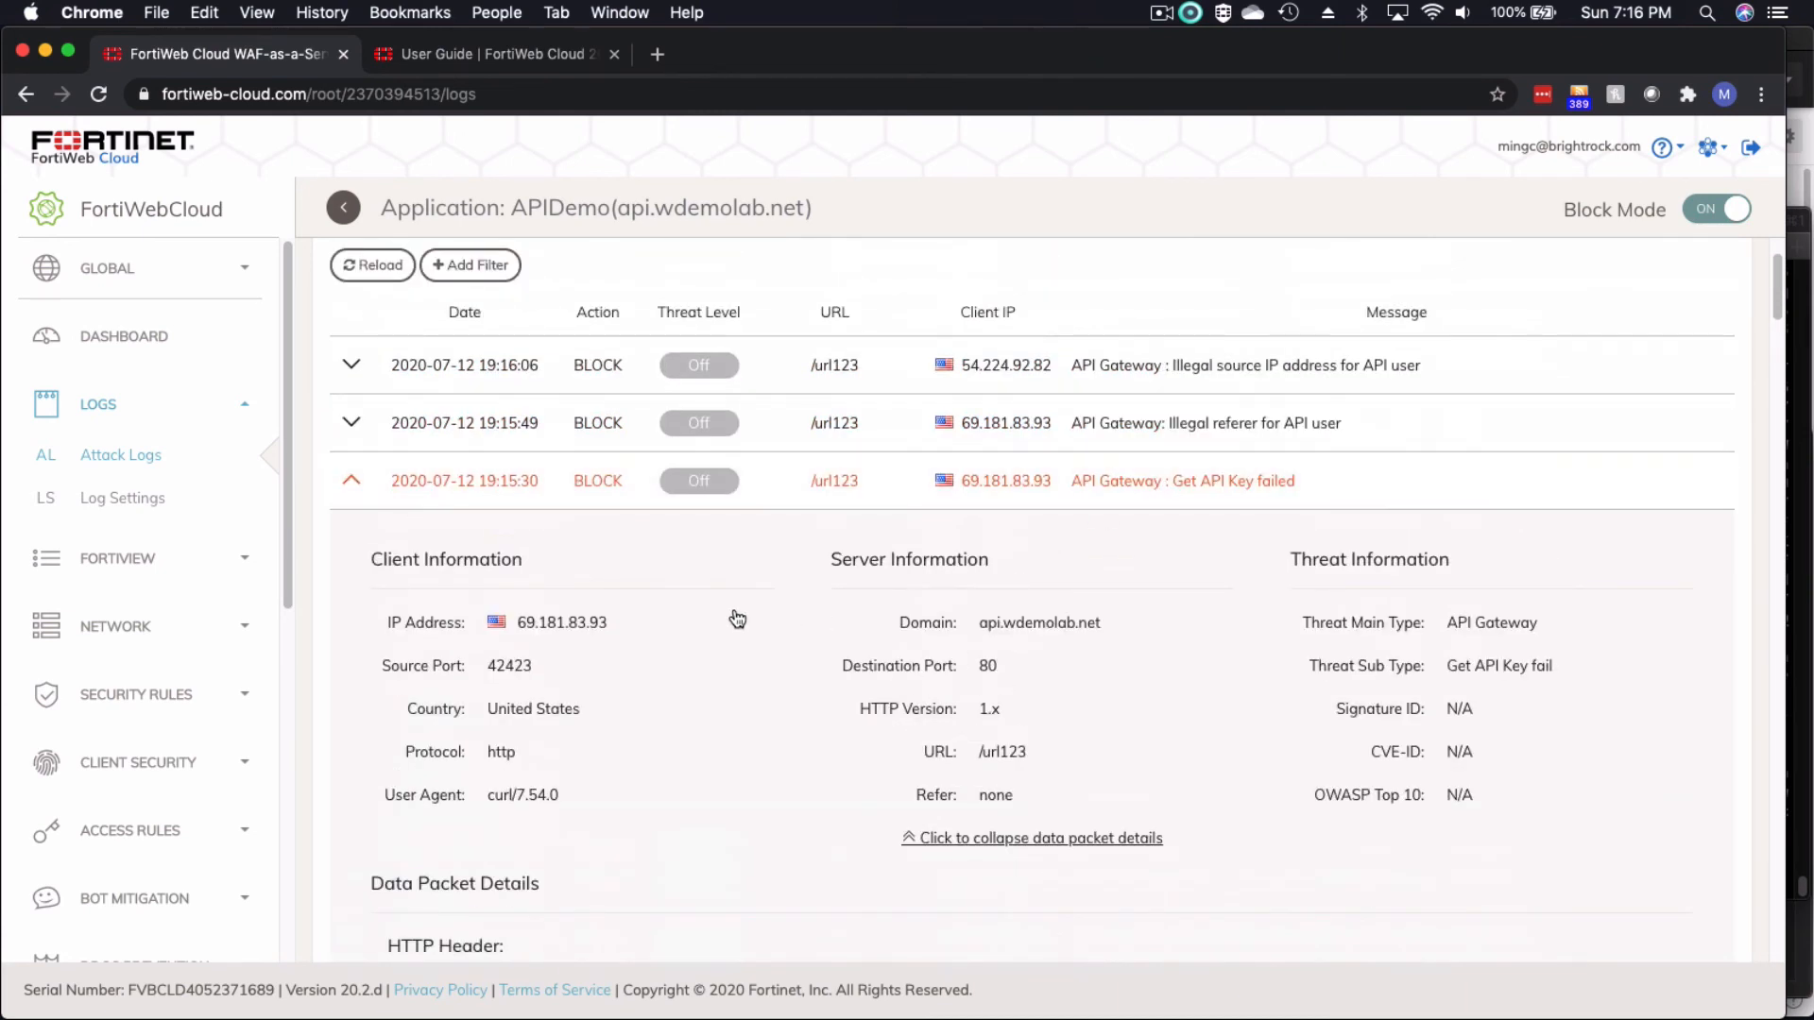
click(350, 480)
Step: Examine the threat information, HTTP header and parameters of the 19:15:49 log entry, then collapse it
click(351, 423)
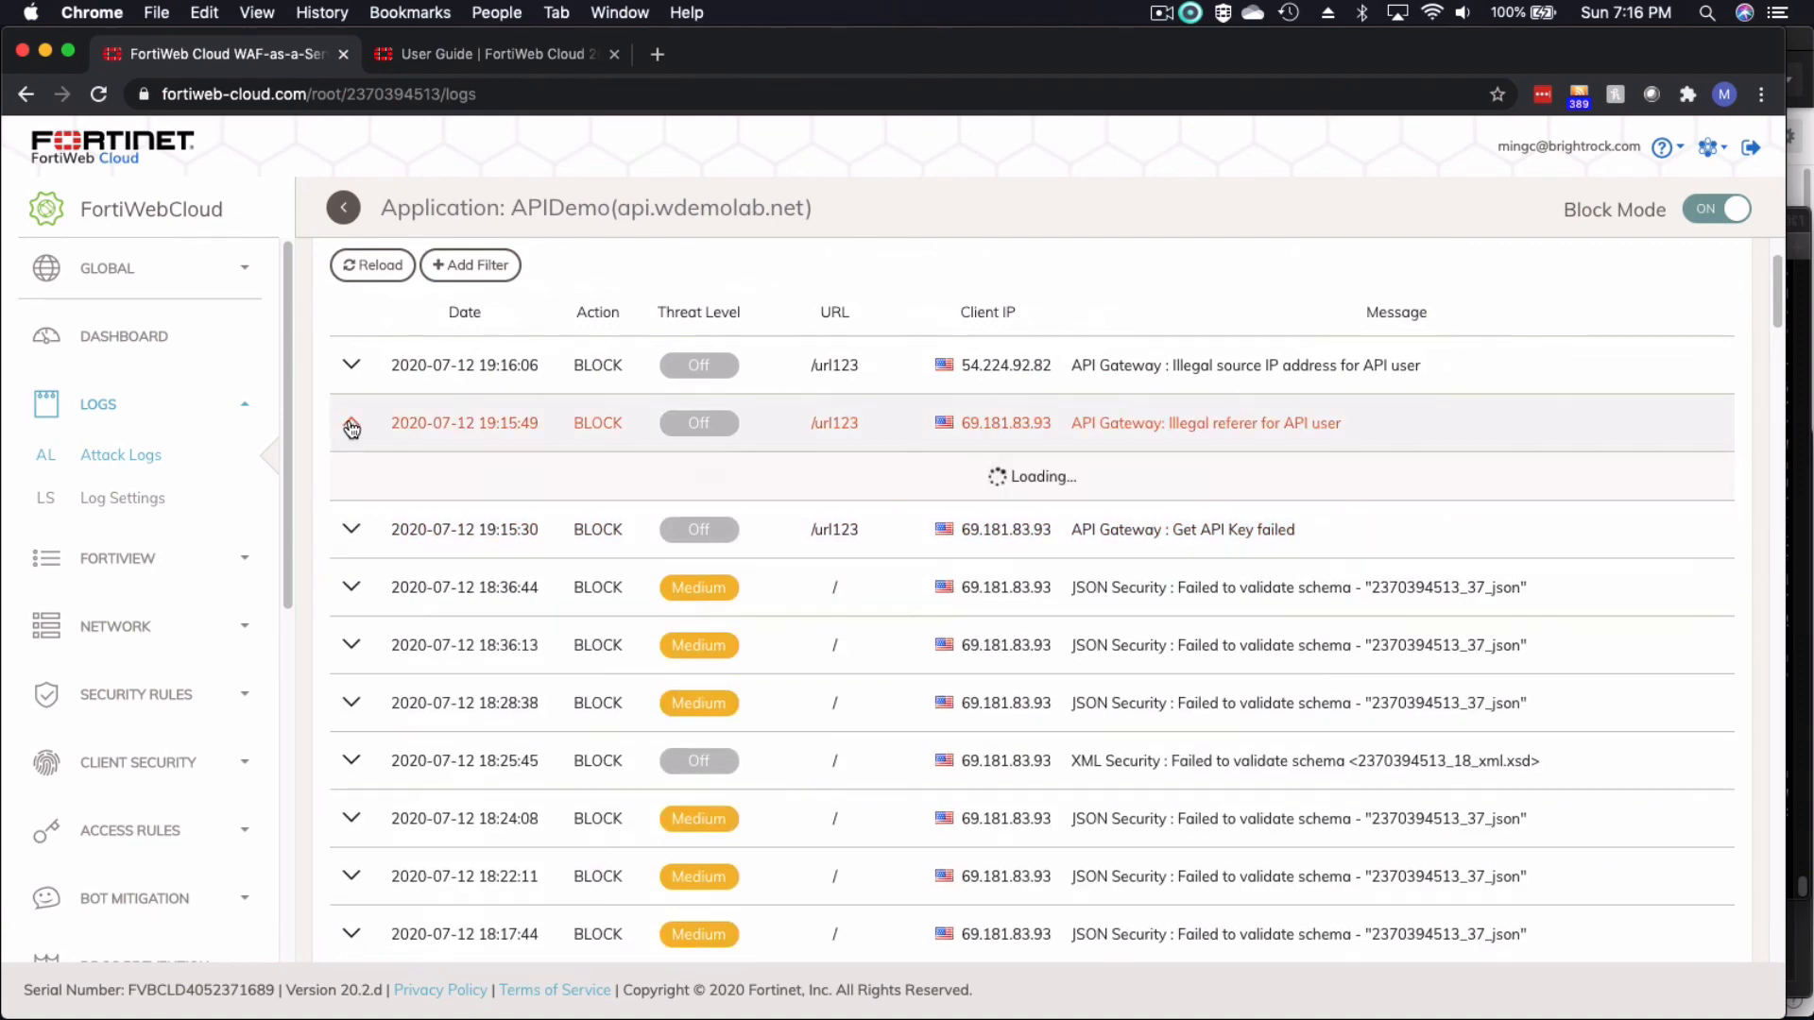
scroll(1154, 493, down, 3)
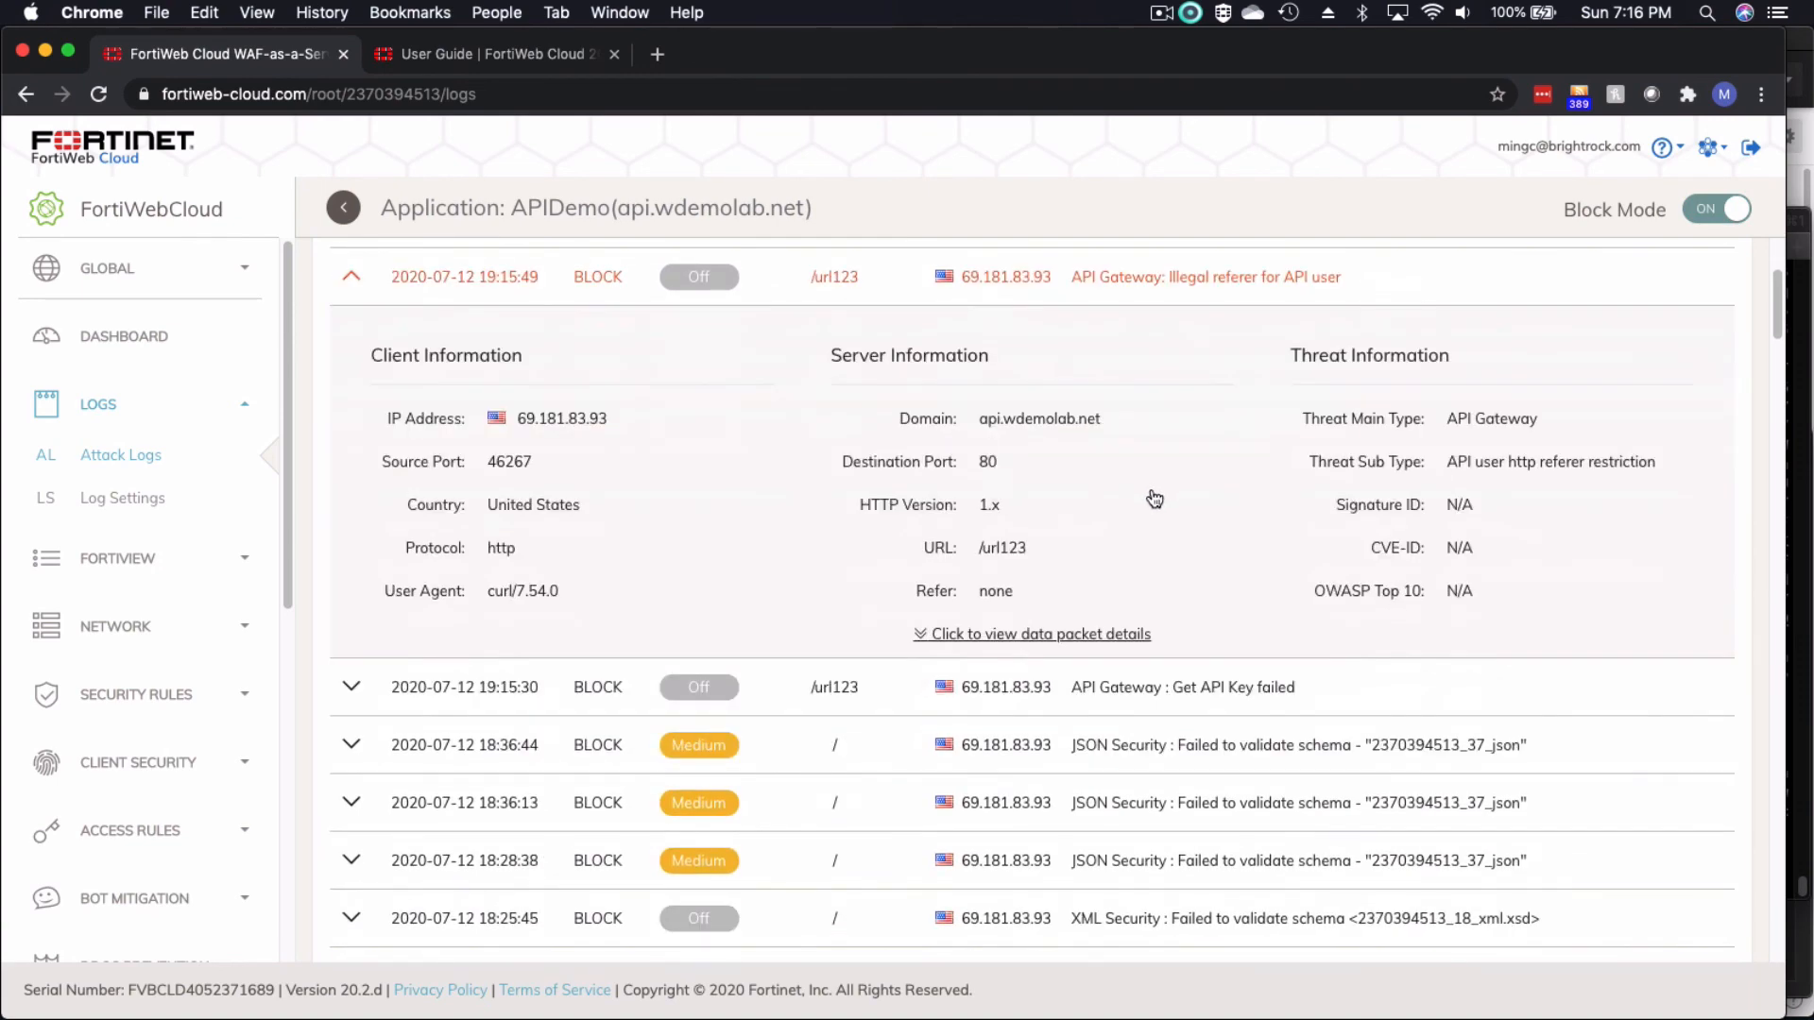
click(997, 640)
scroll(1070, 627, down, 3)
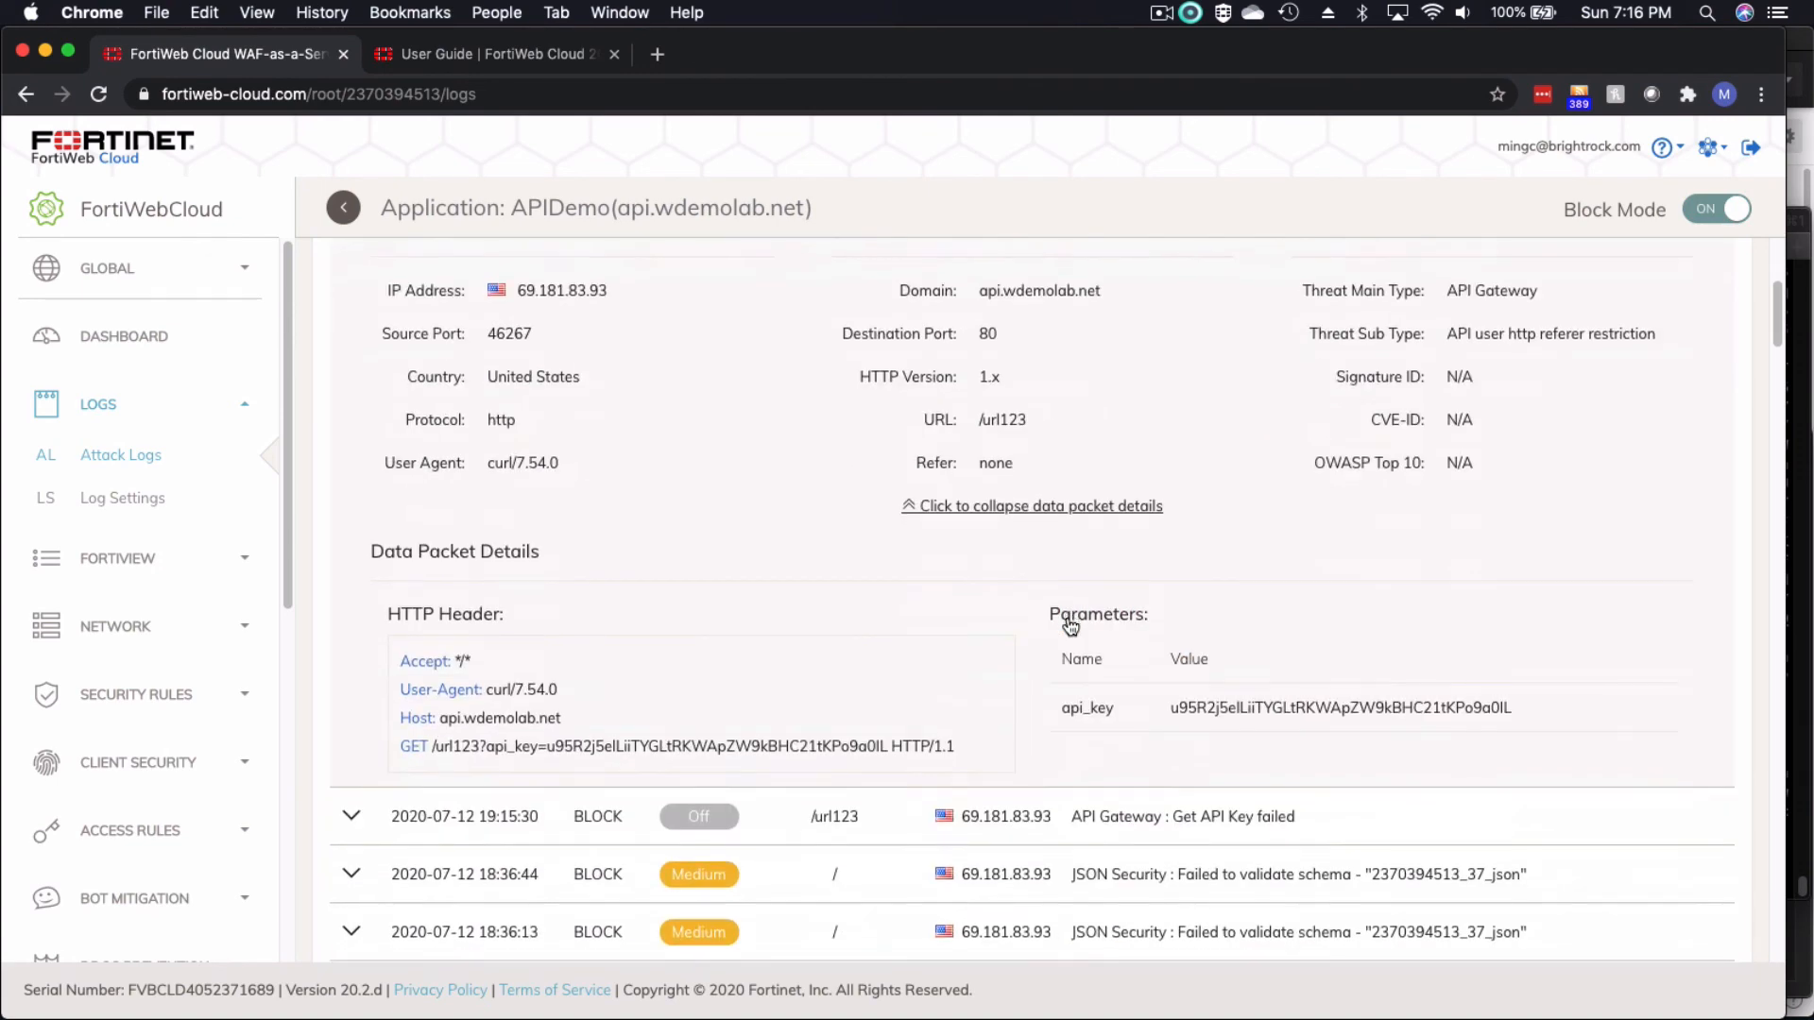
scroll(1070, 626, down, 3)
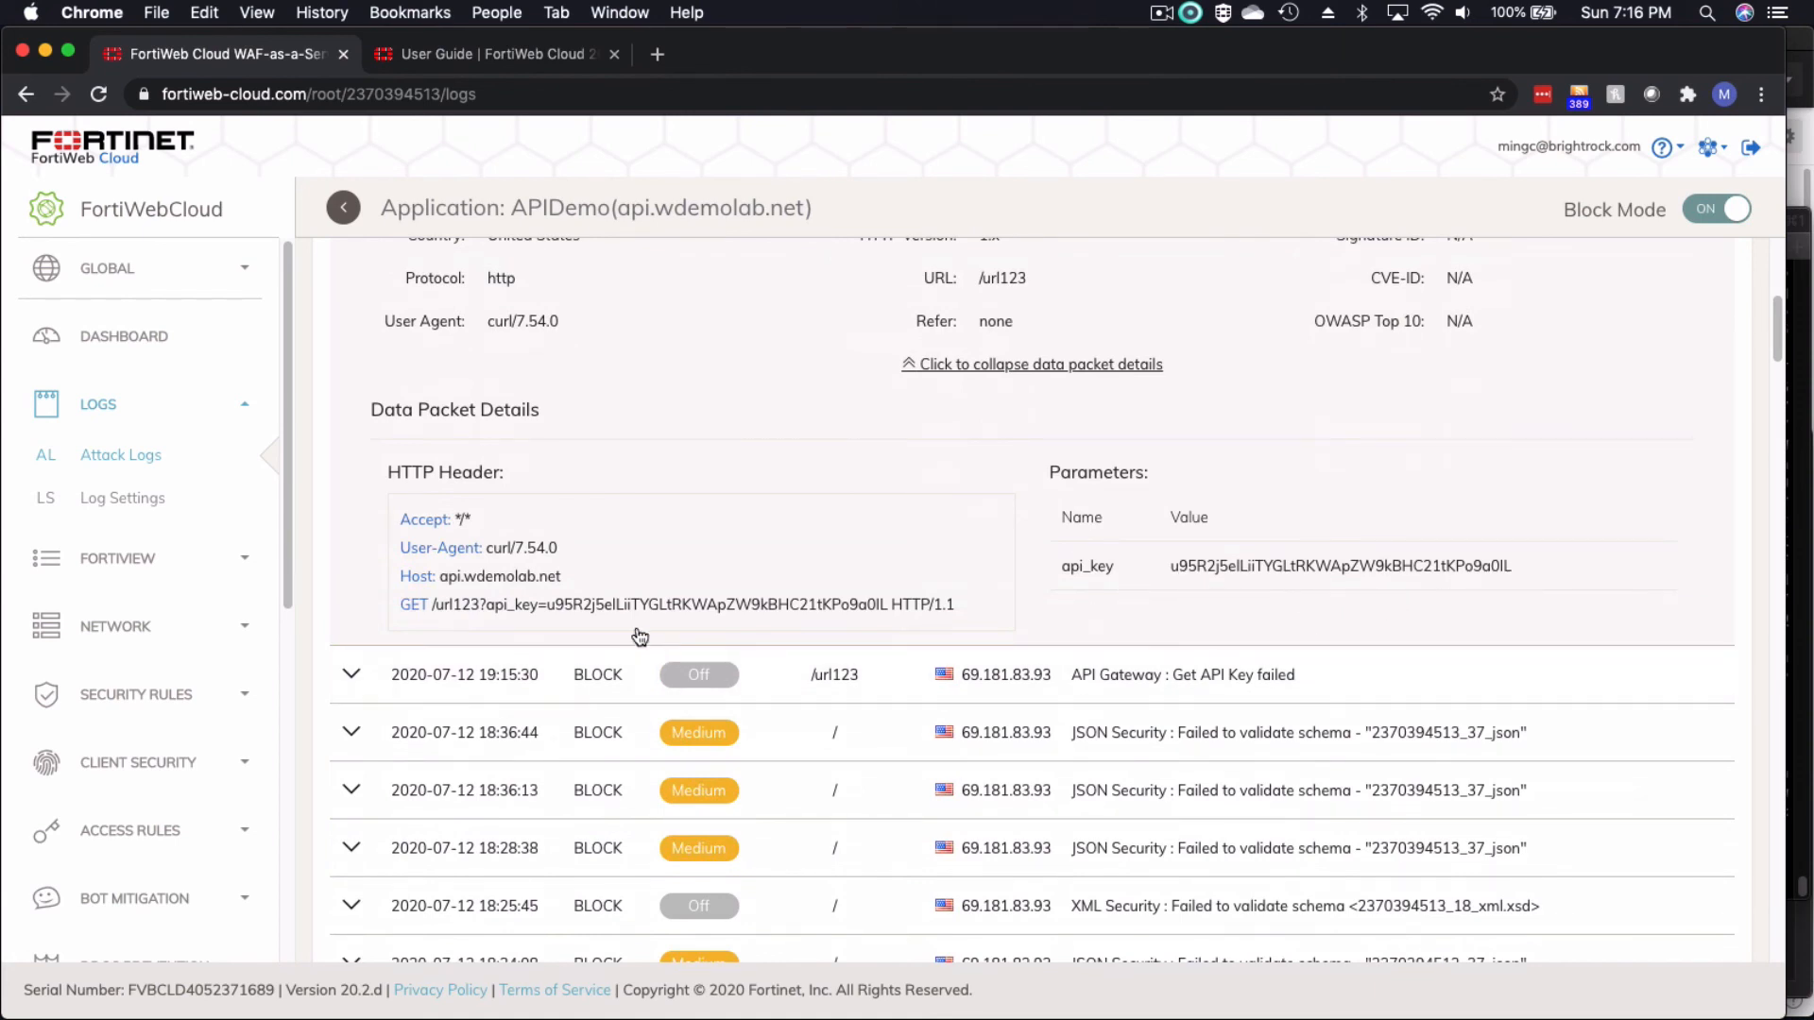
scroll(877, 497, up, 5)
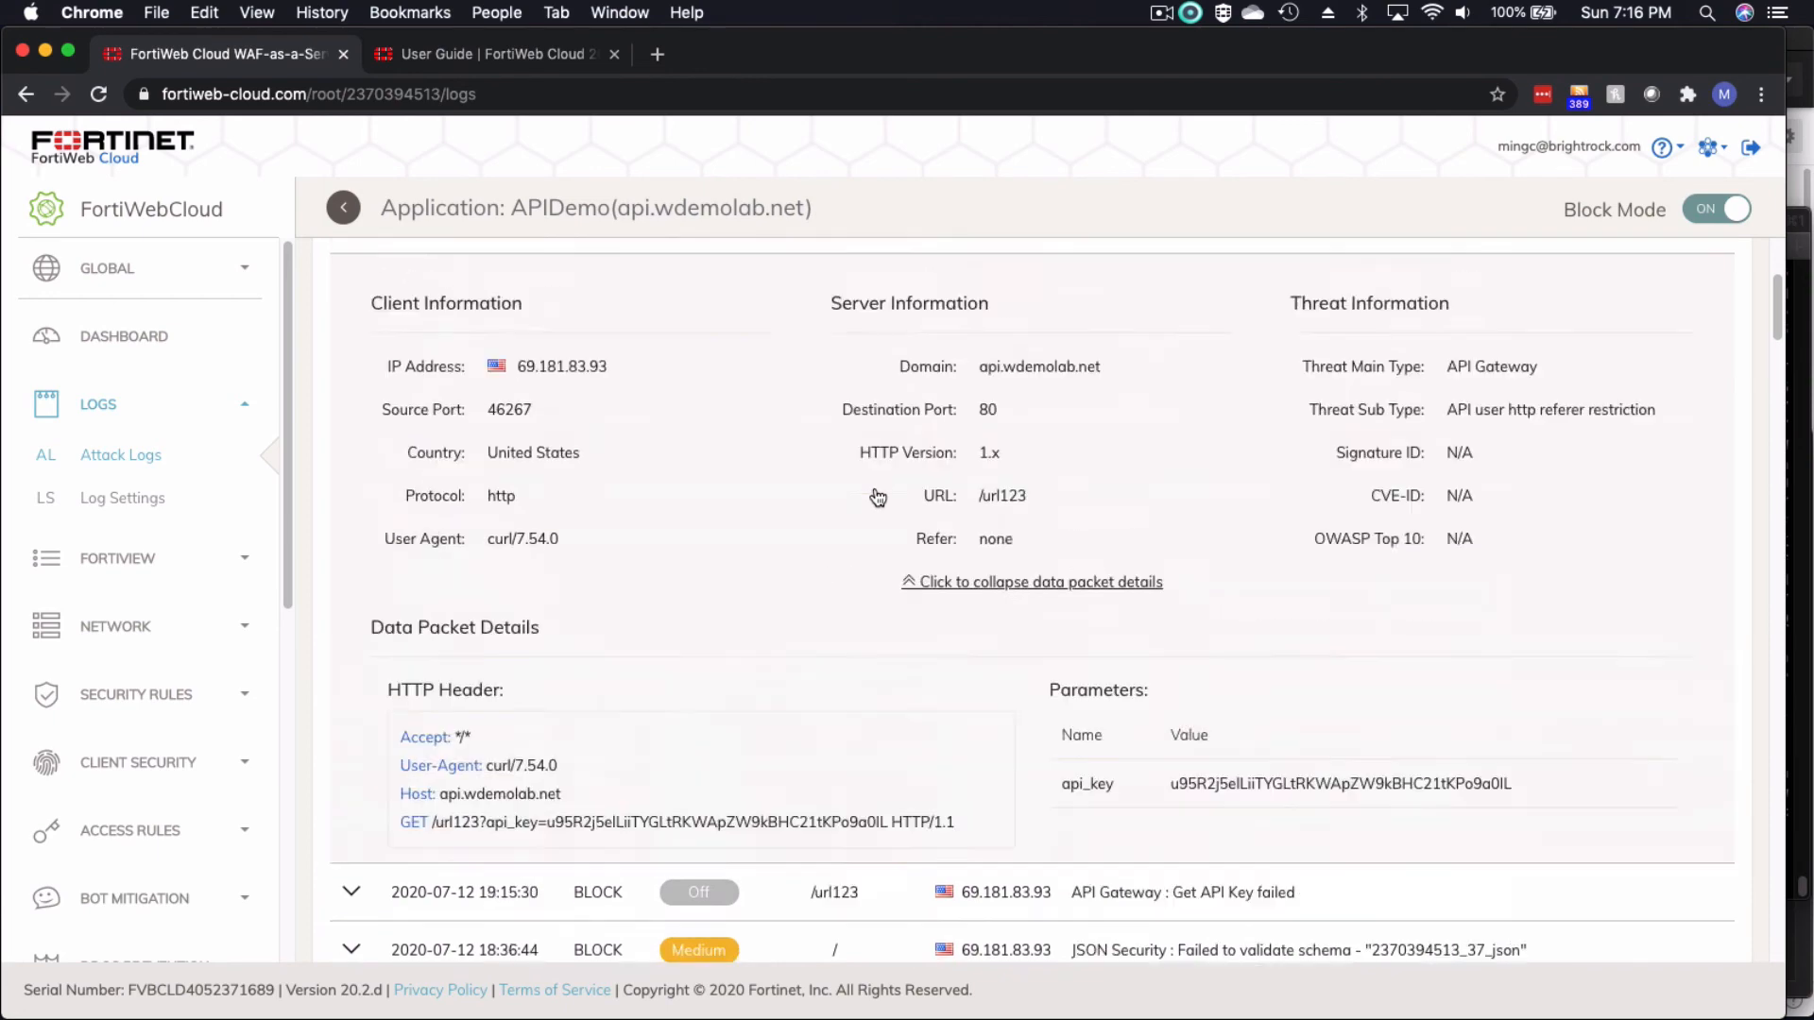
scroll(877, 498, up, 7)
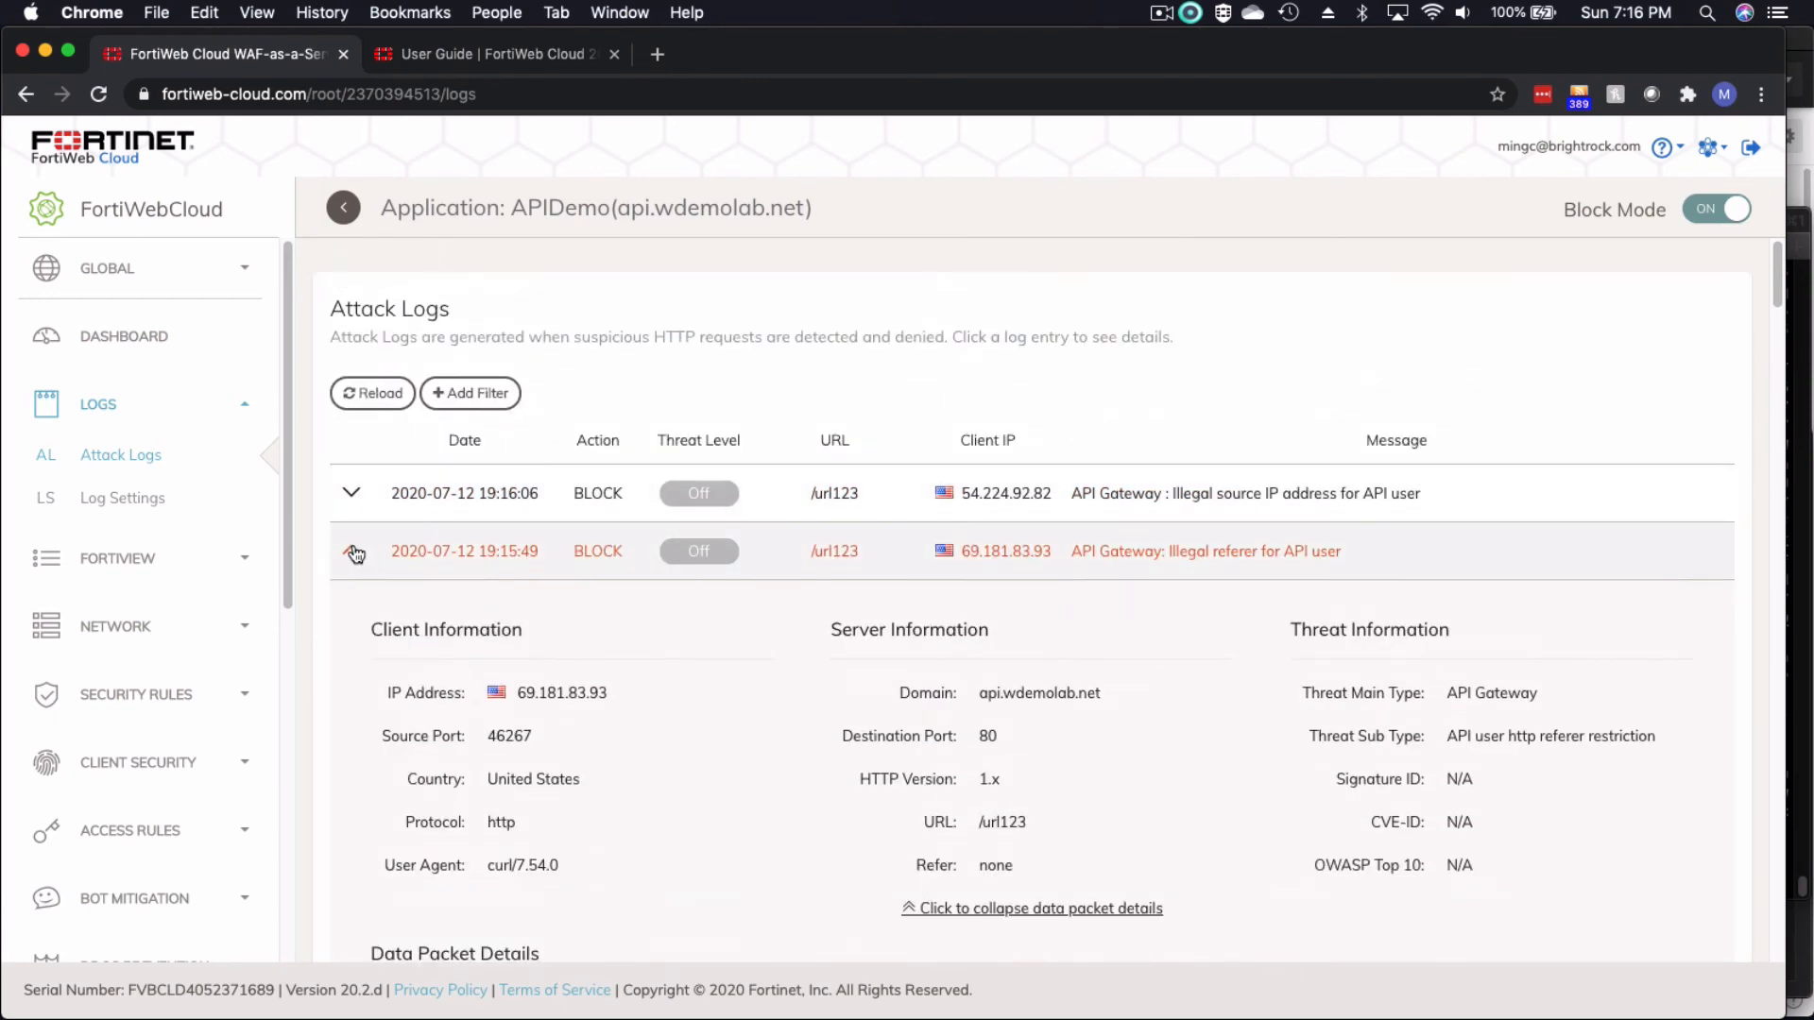
click(352, 551)
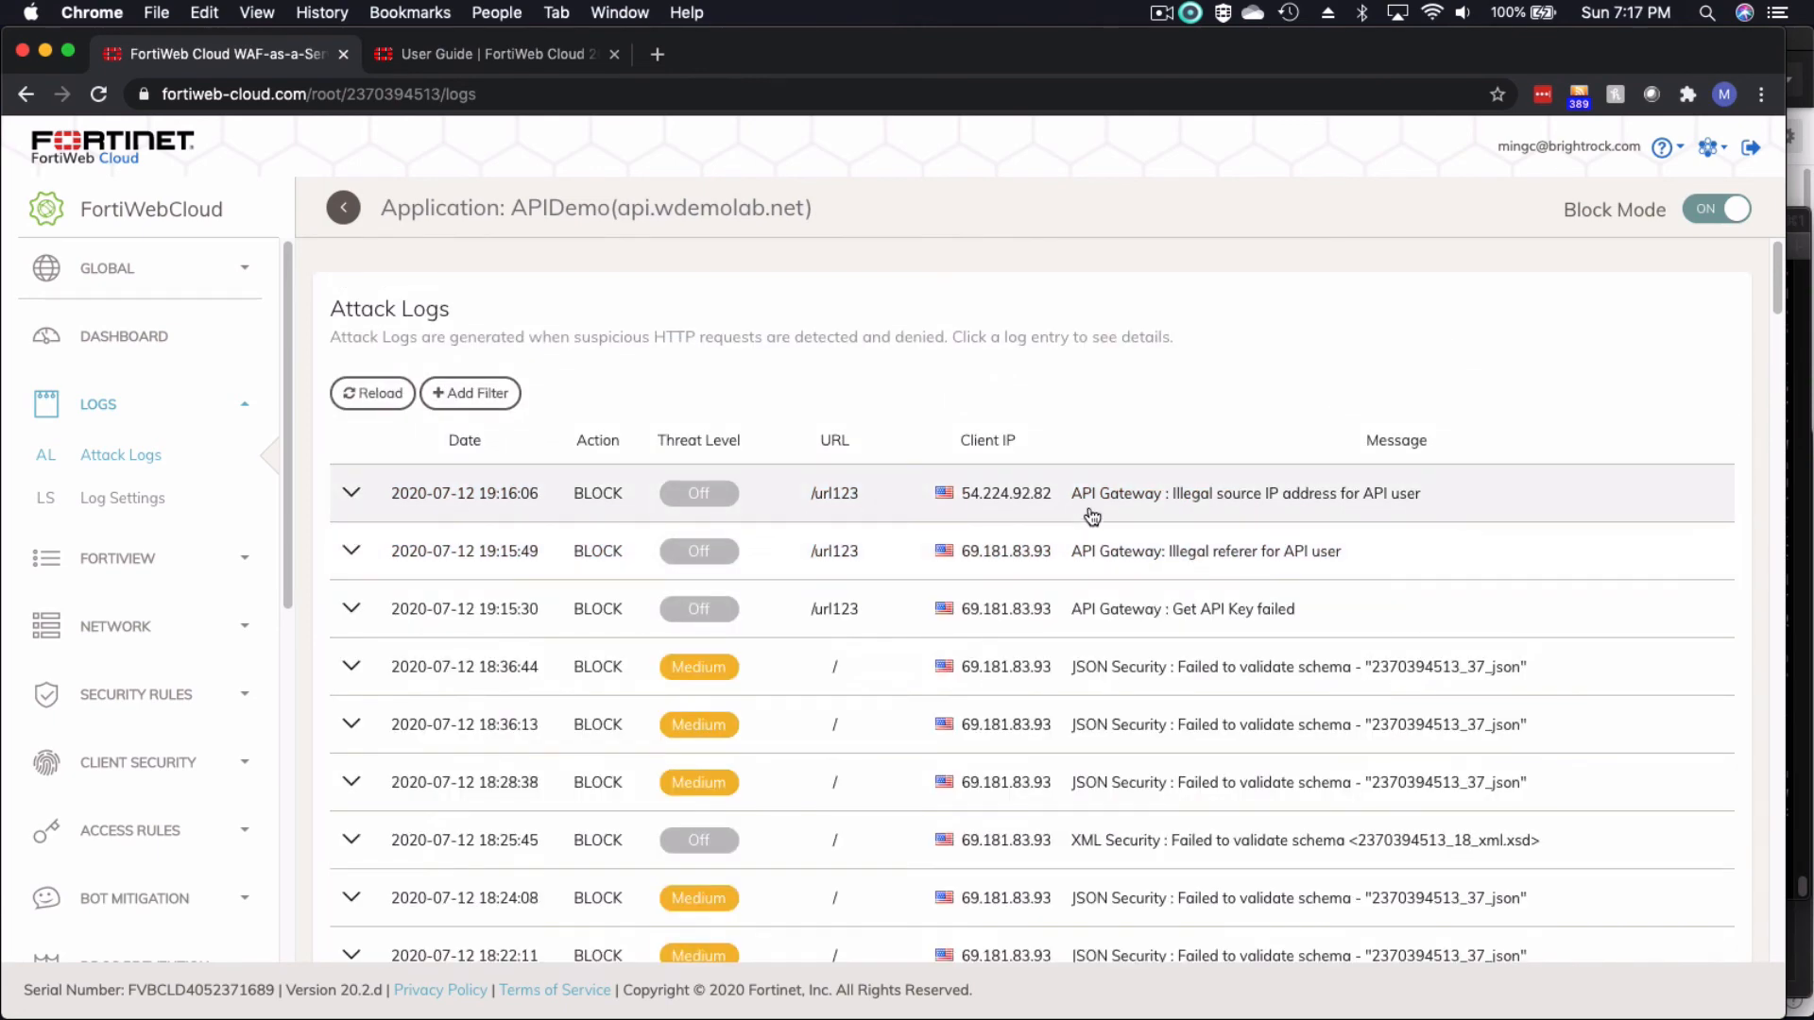
Step: Examine the client IP address, threat information and data packet's GET request of the 19:16:06 attack log entry
click(357, 498)
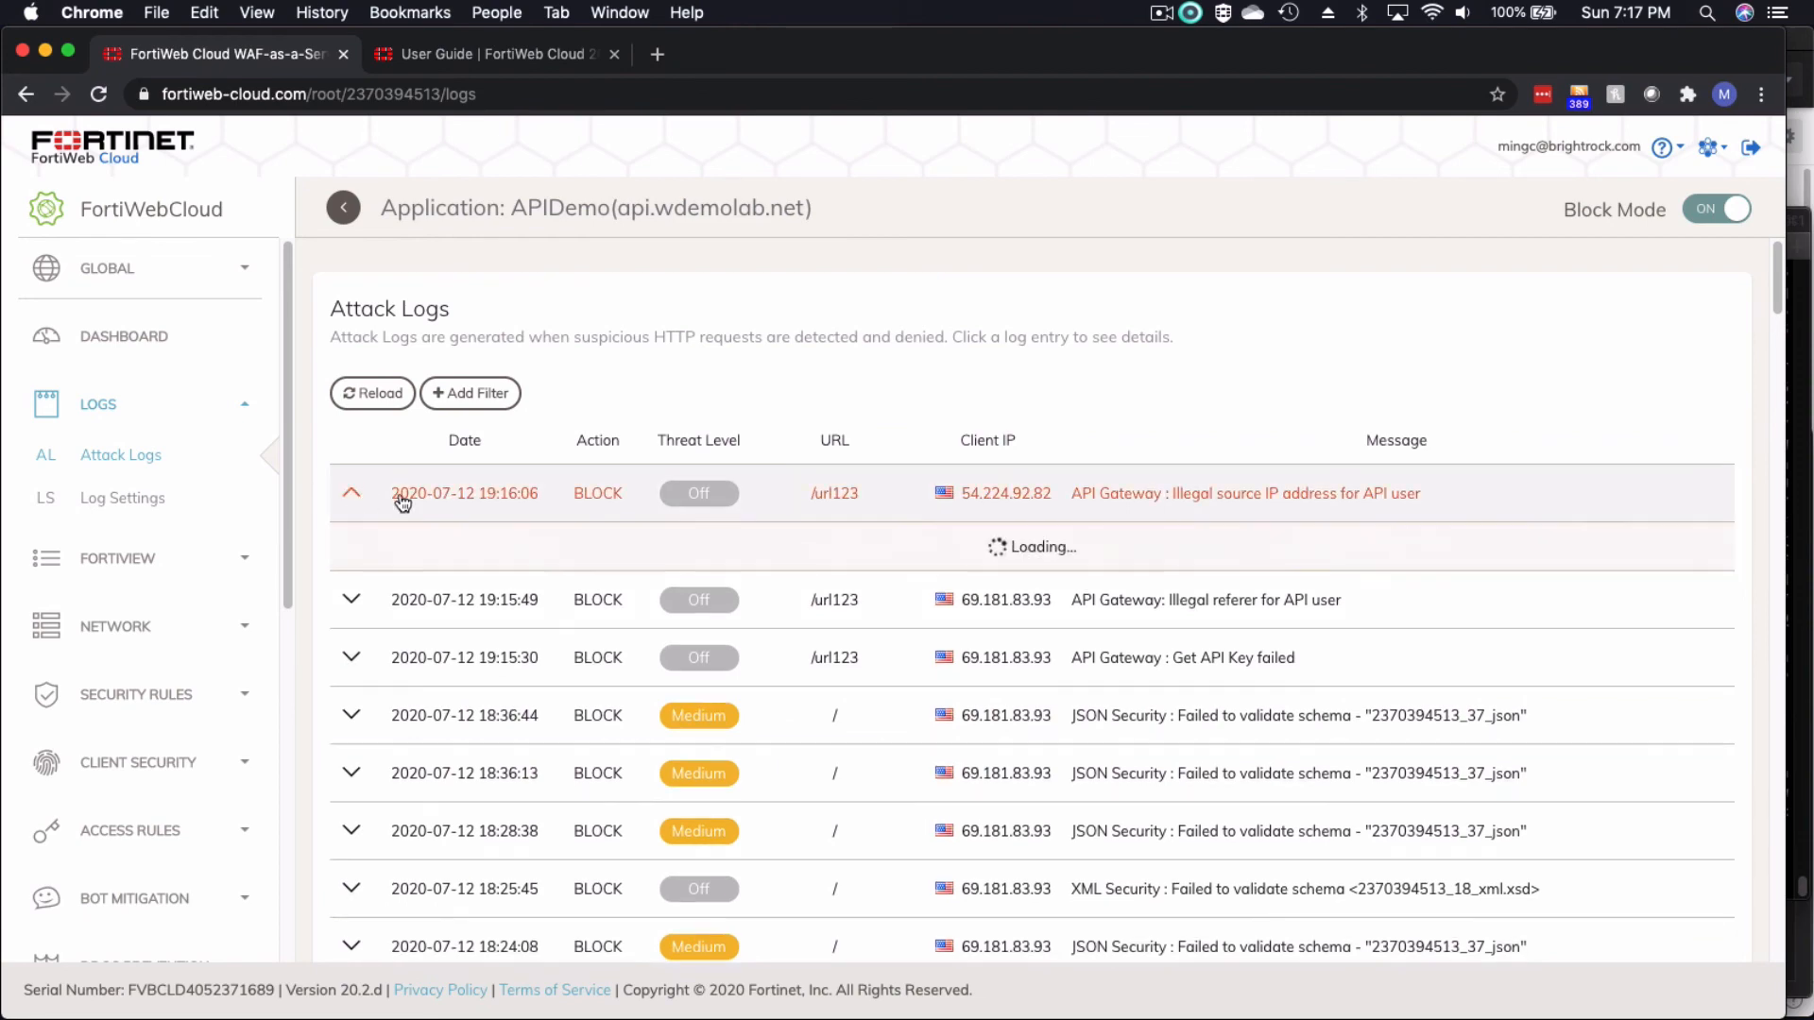
scroll(1294, 631, down, 2)
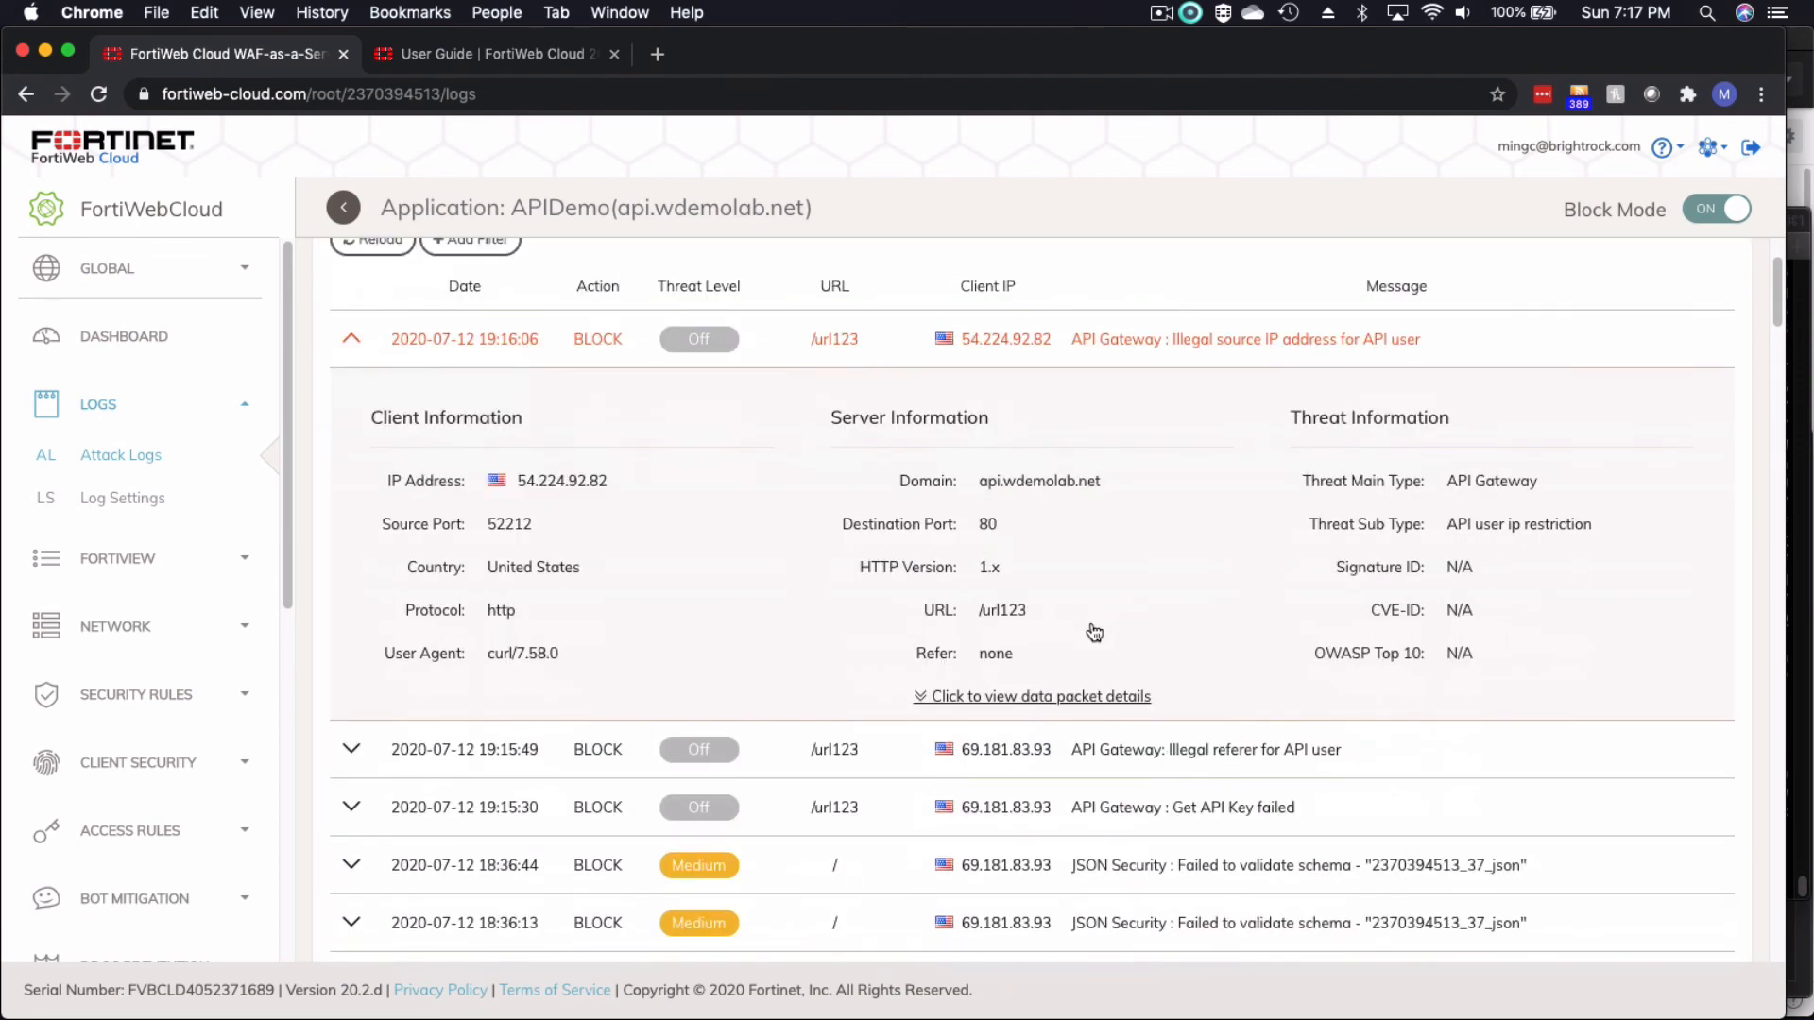
drag(517, 486, 650, 519)
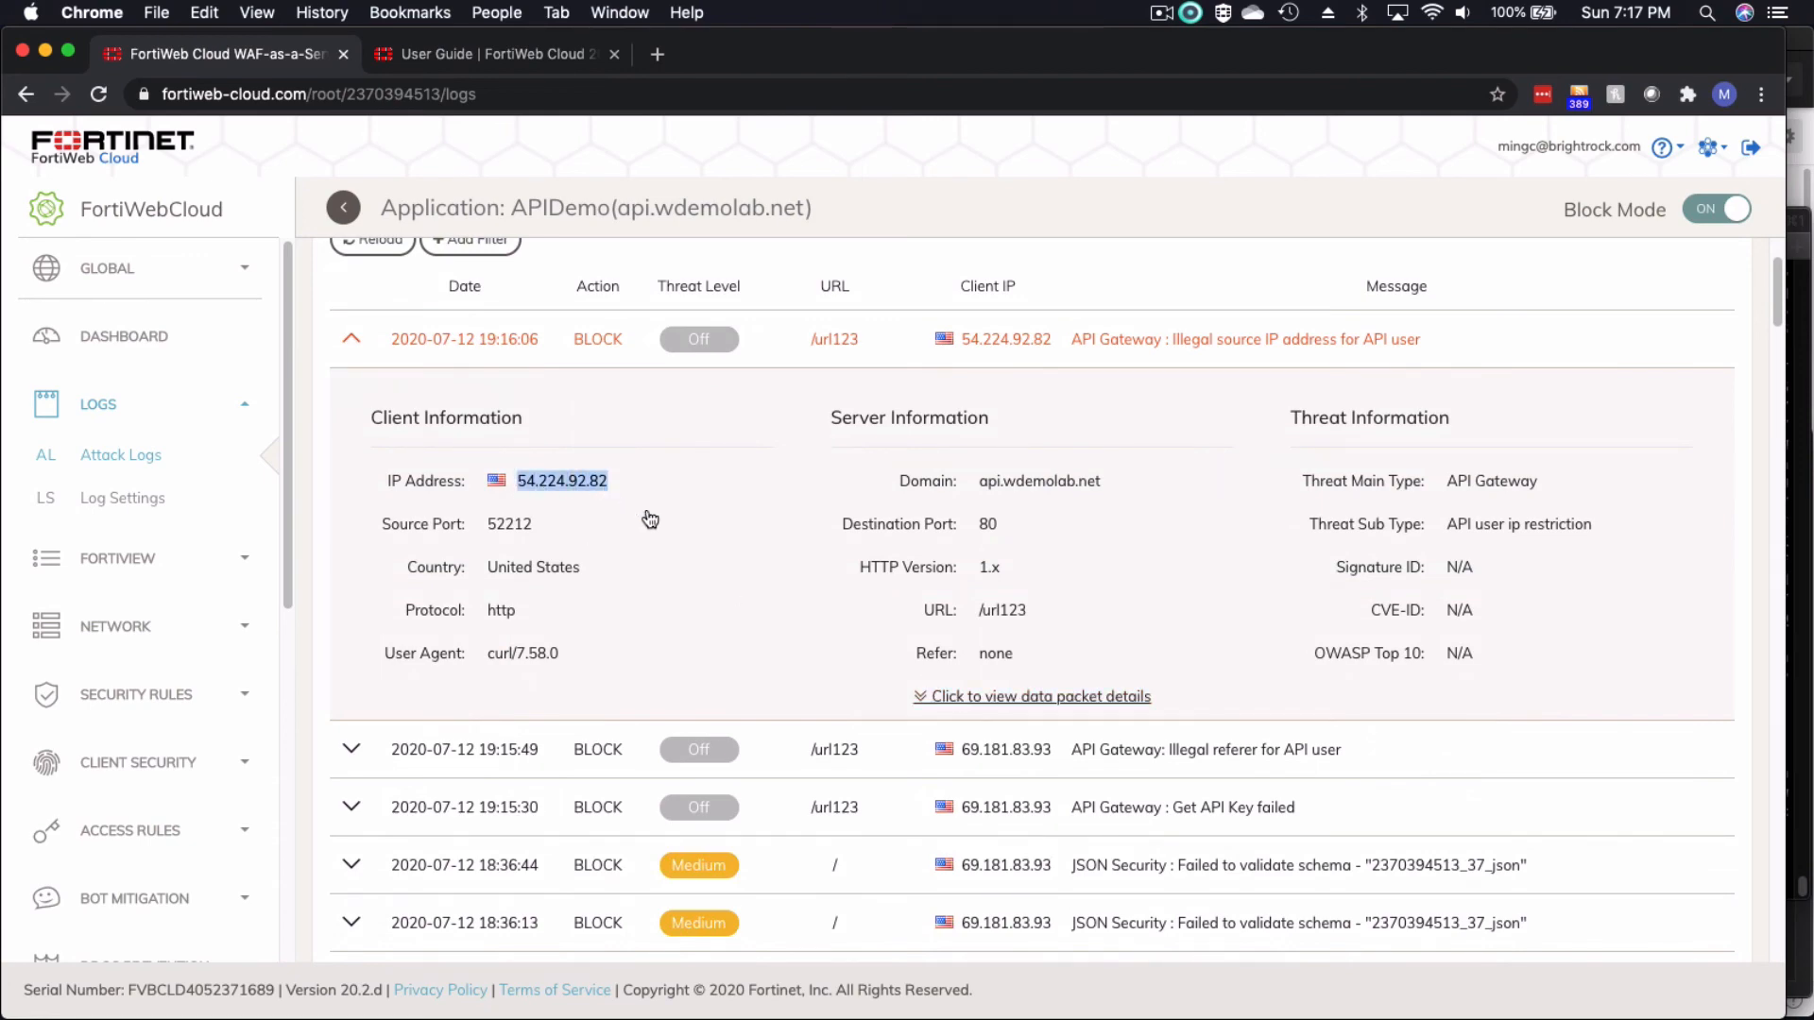
click(974, 697)
scroll(672, 564, down, 2)
scroll(672, 564, down, 1)
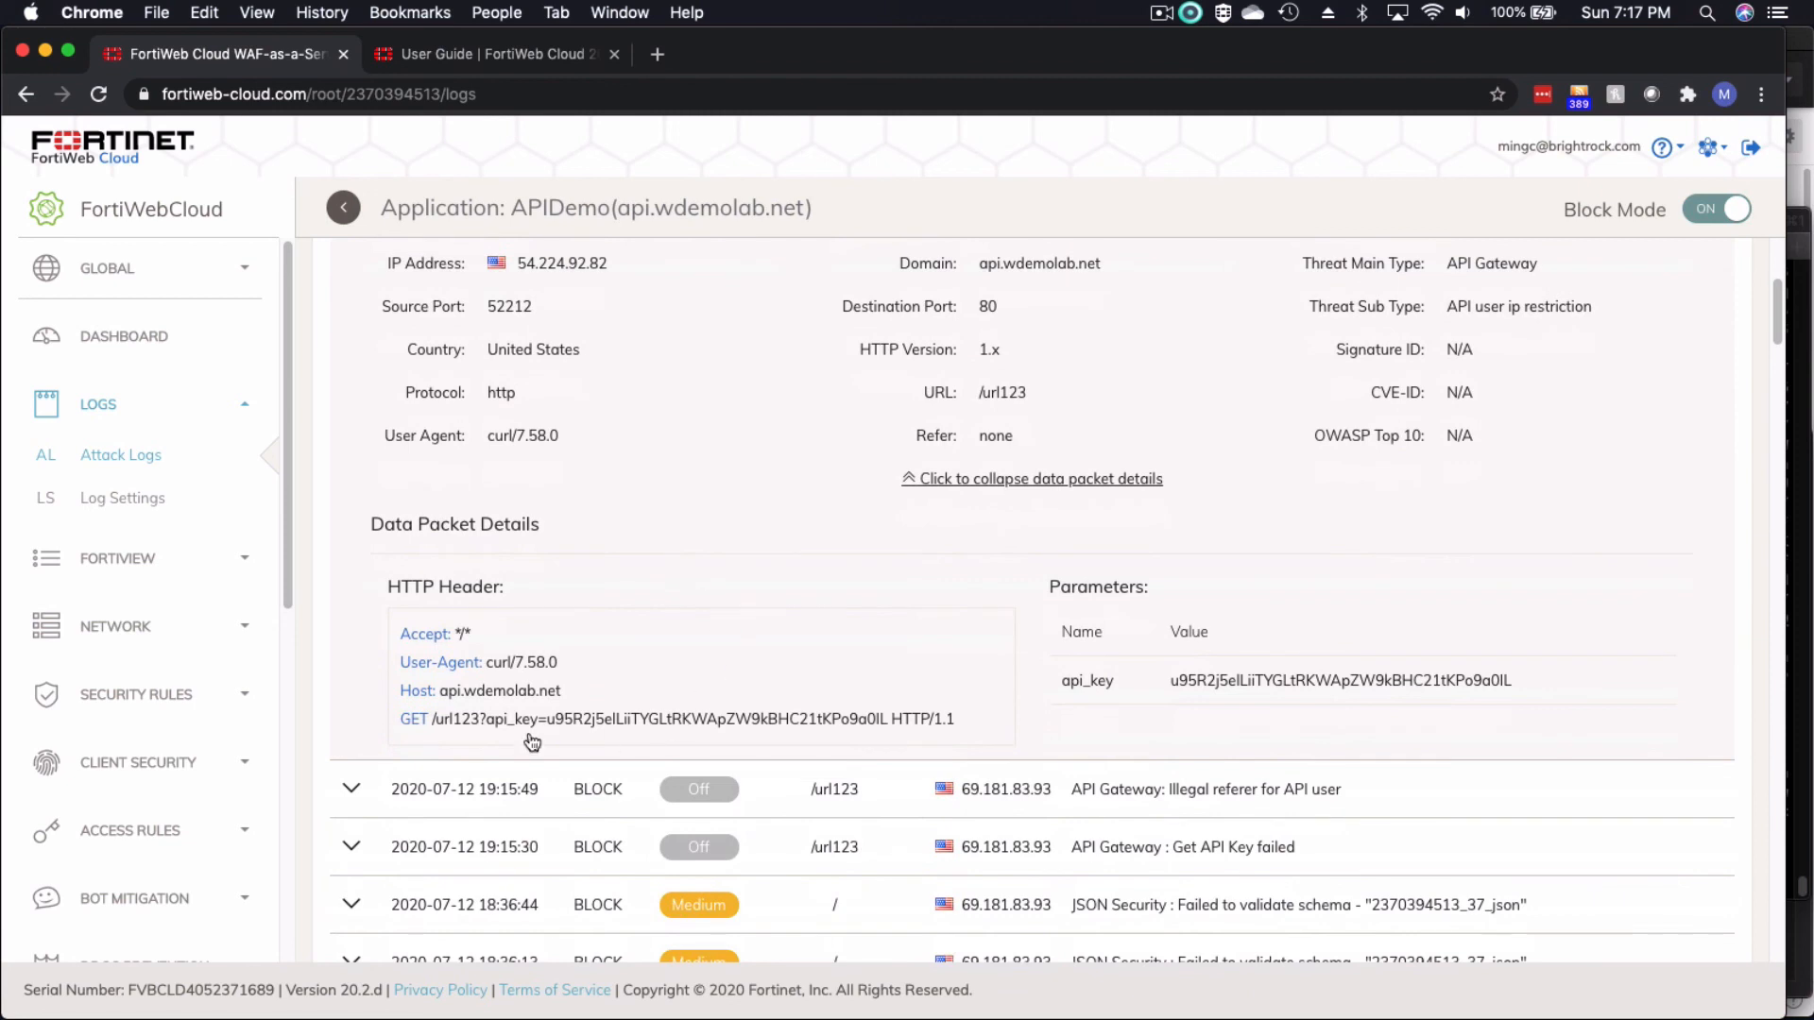
drag(413, 721, 962, 737)
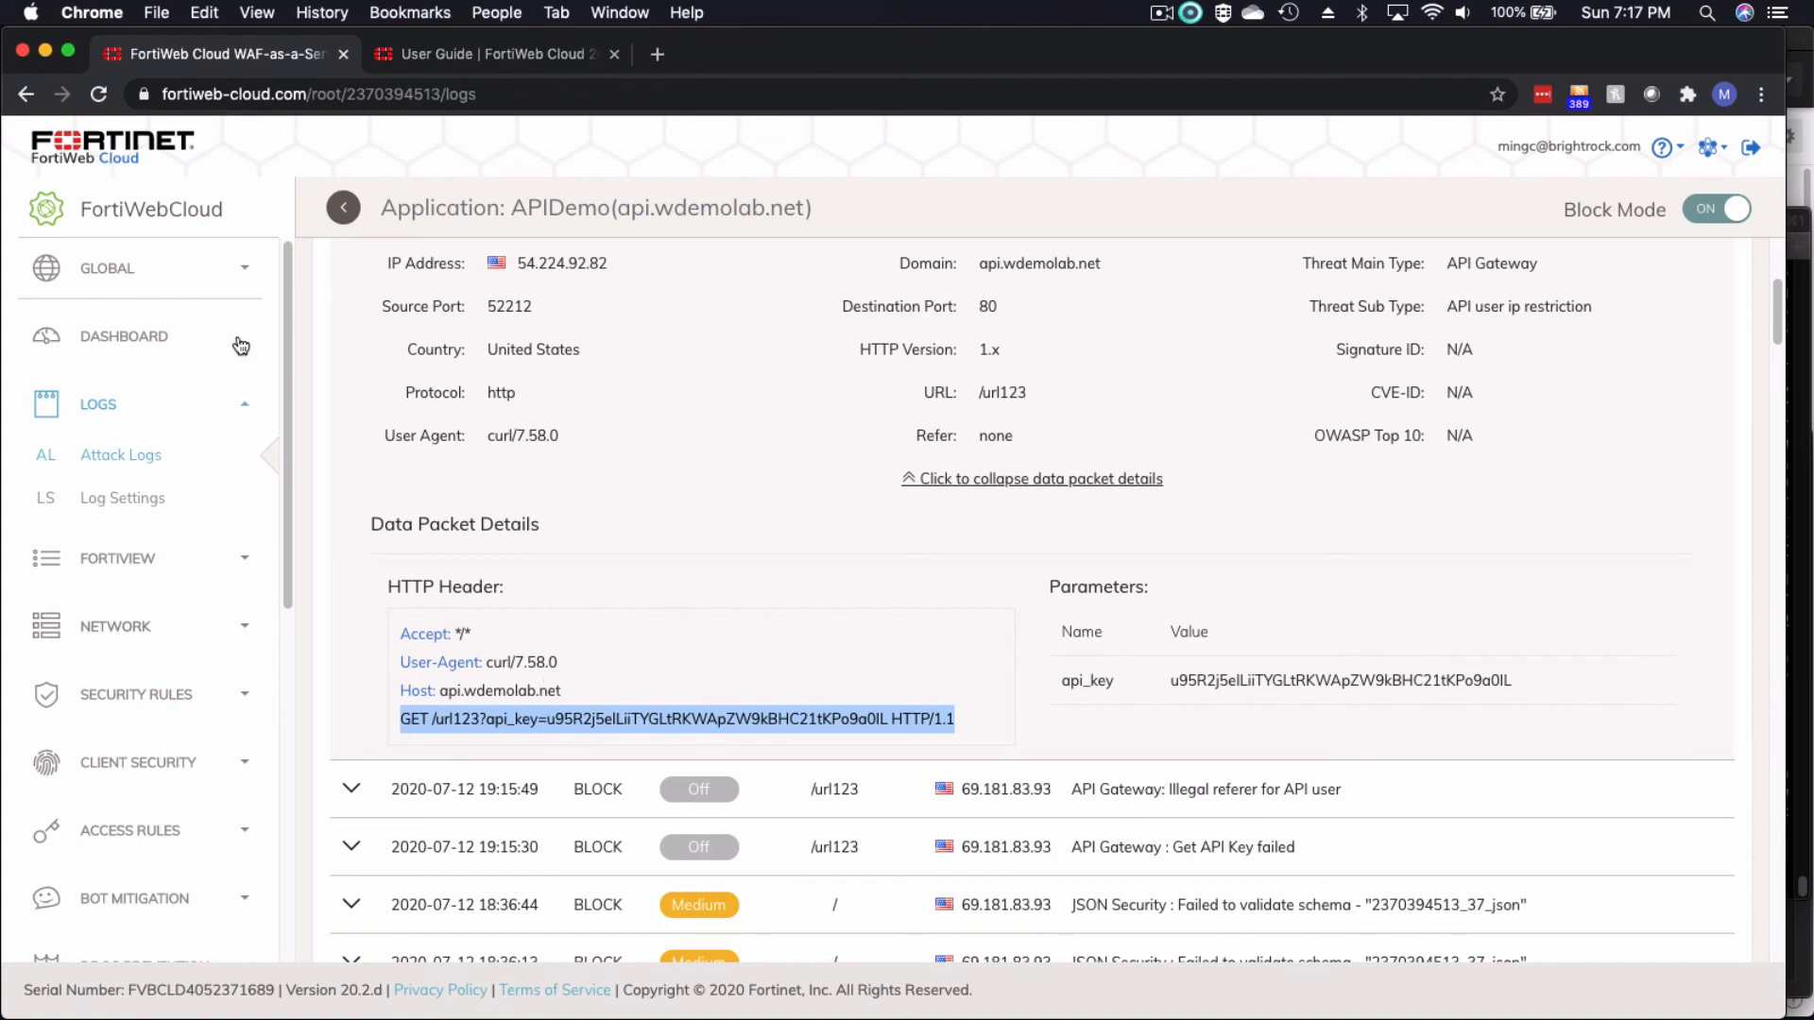
Step: Review the Fortinet FortiWeb Cloud WAF-as-a-Service page on AWS Marketplace, highlighting the 14-day free trial offer, and return to its subscription option
scroll(180, 529, down, 10)
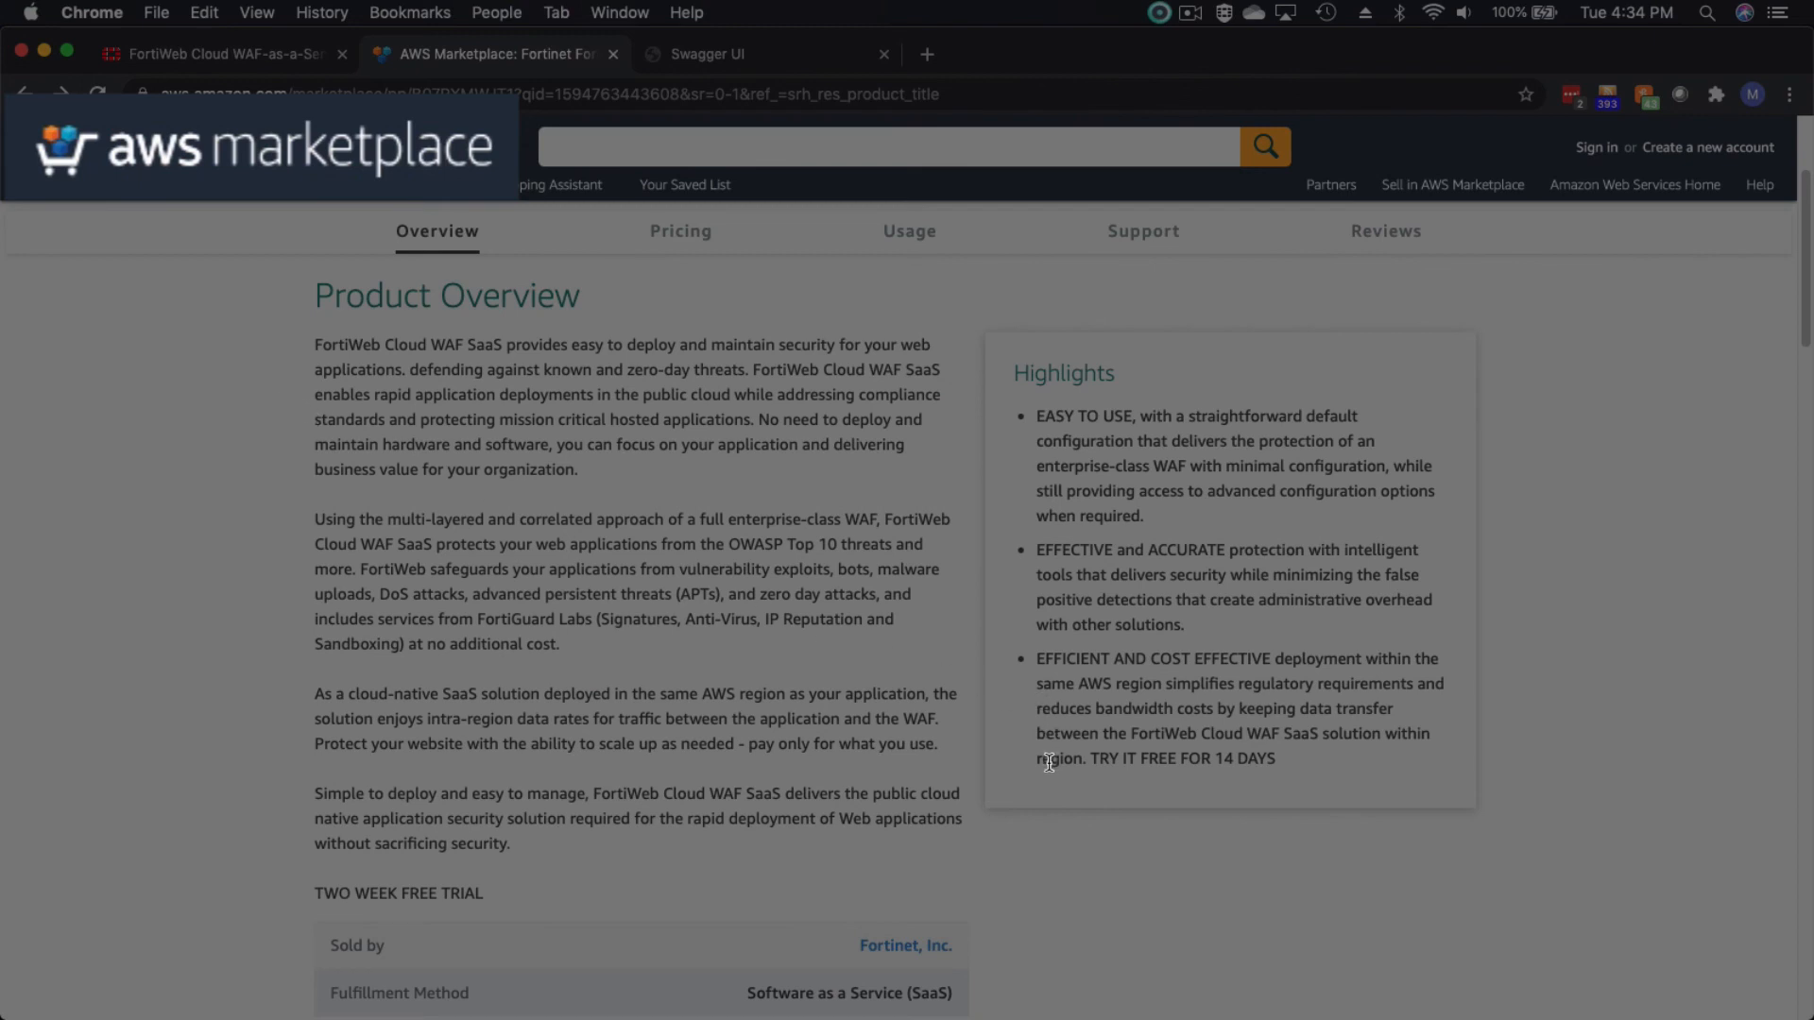
drag(1048, 762, 1379, 780)
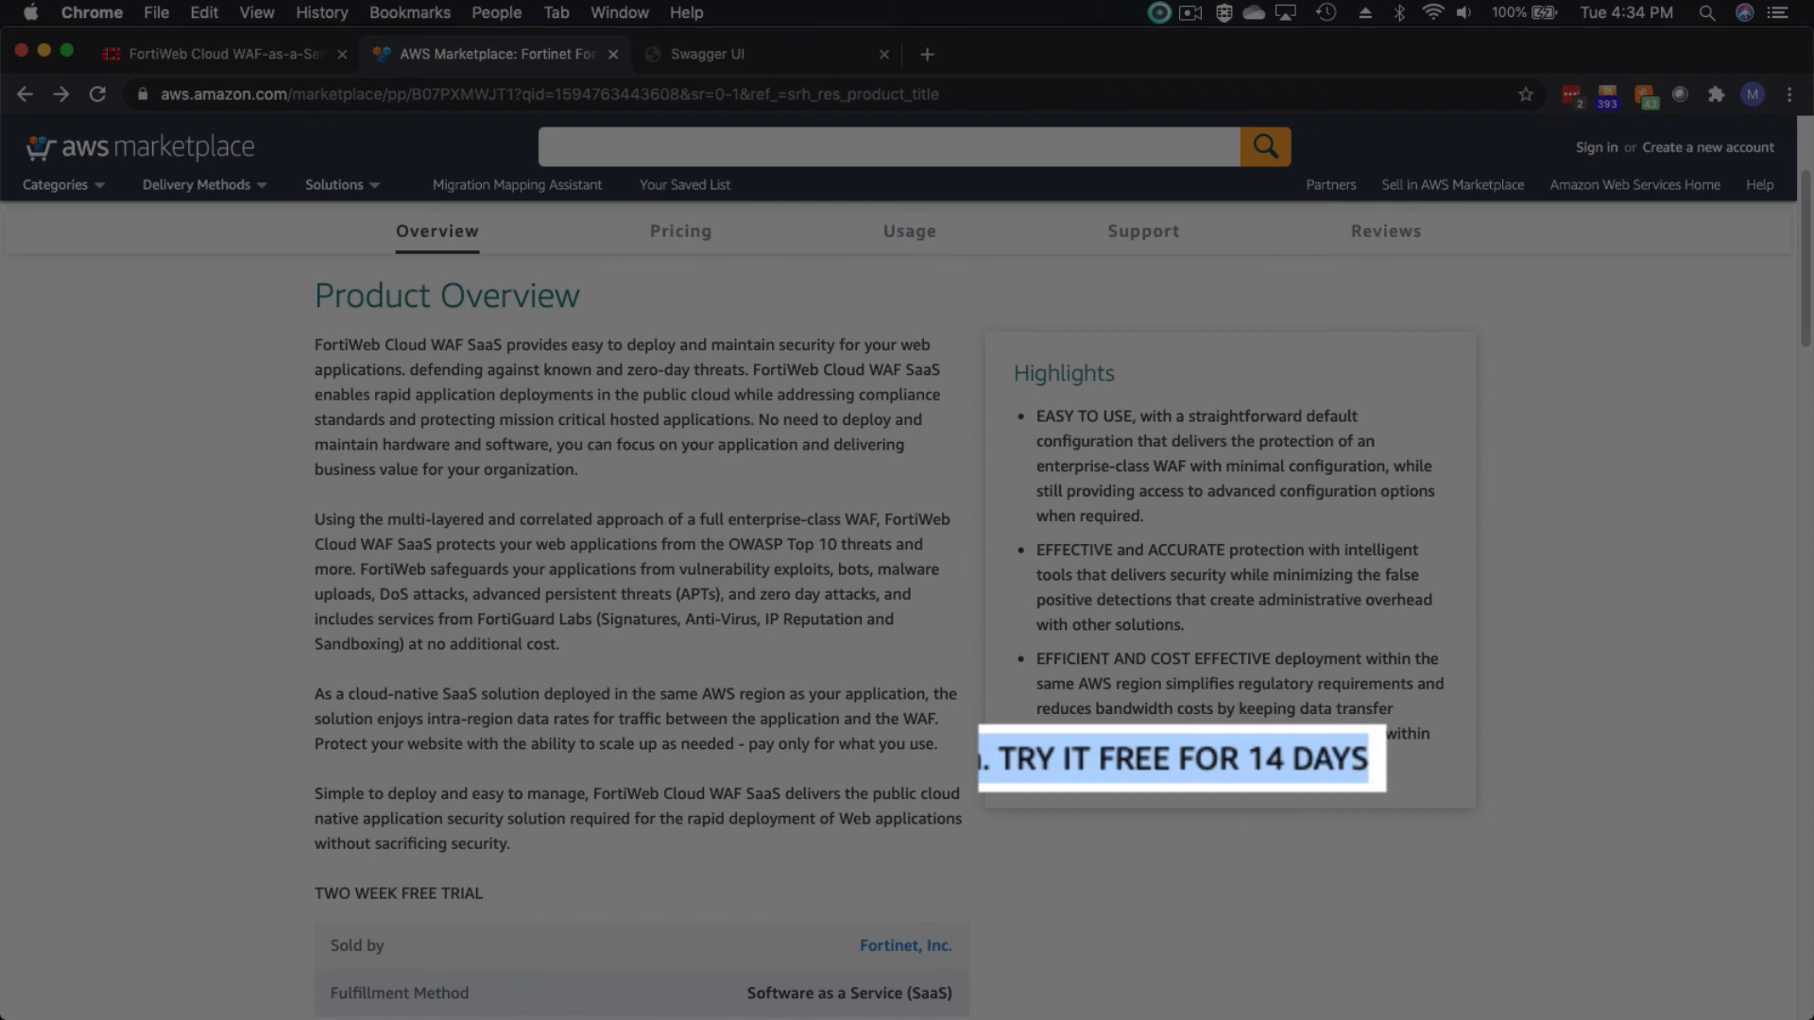
scroll(1284, 789, up, 5)
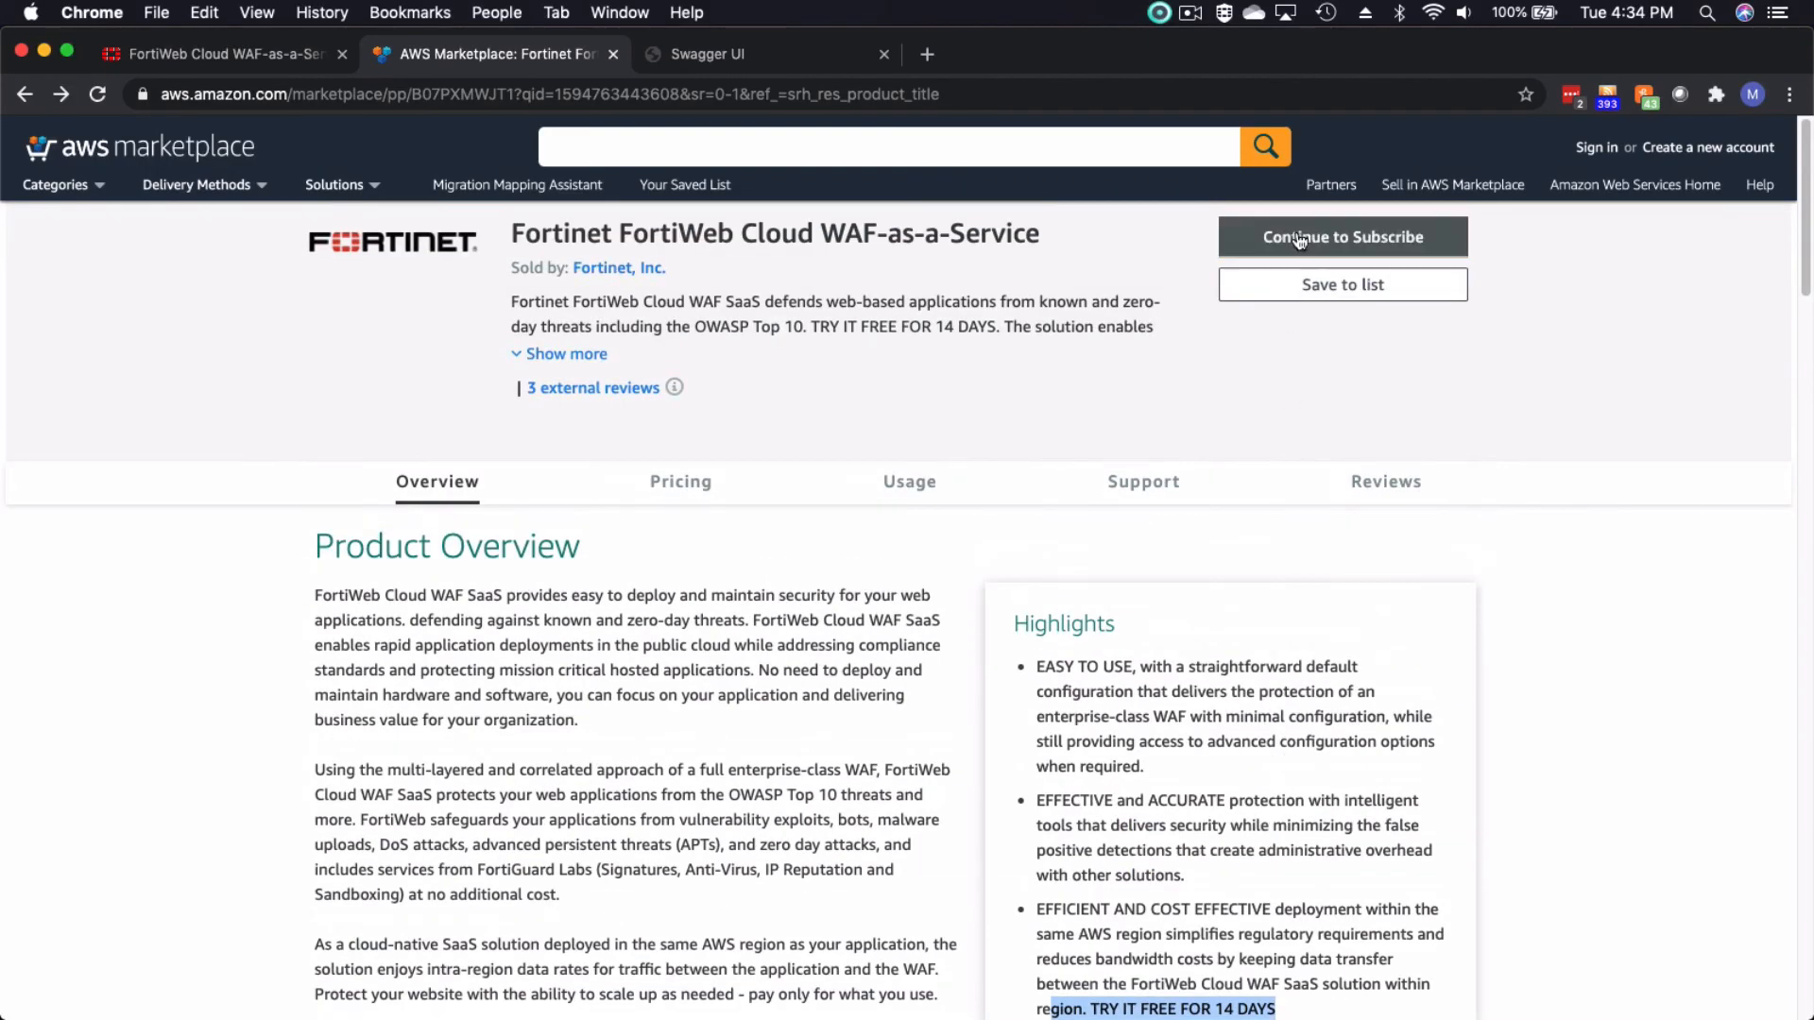